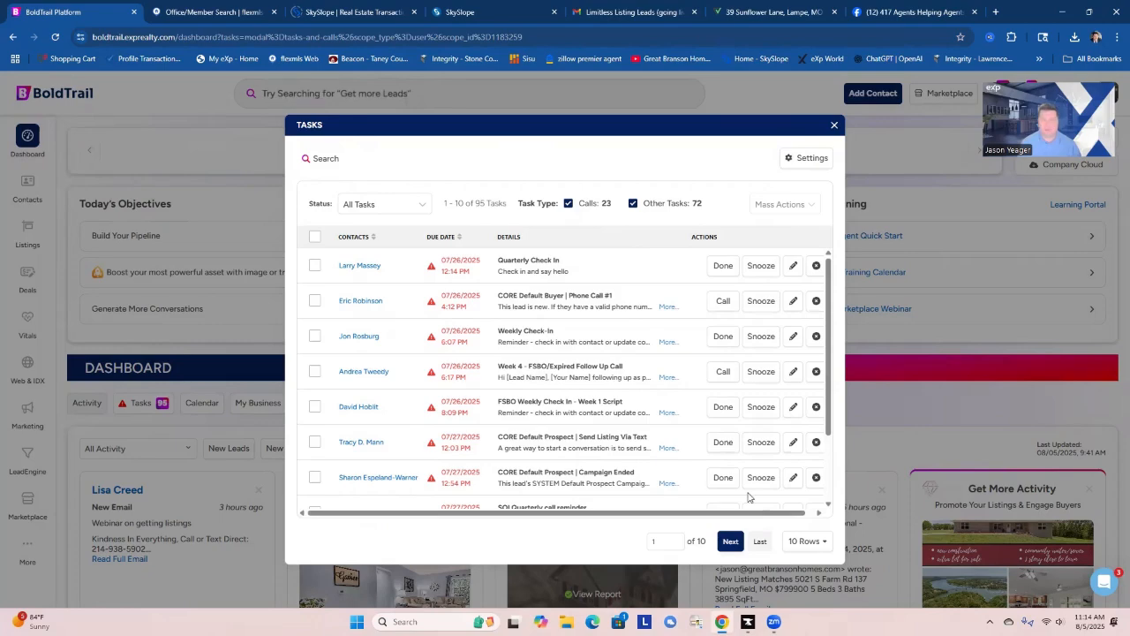
# Open the contact of the first overdue Quarterly Check In task from the dashboard task list and mark the task done.
pyautogui.click(834, 127)
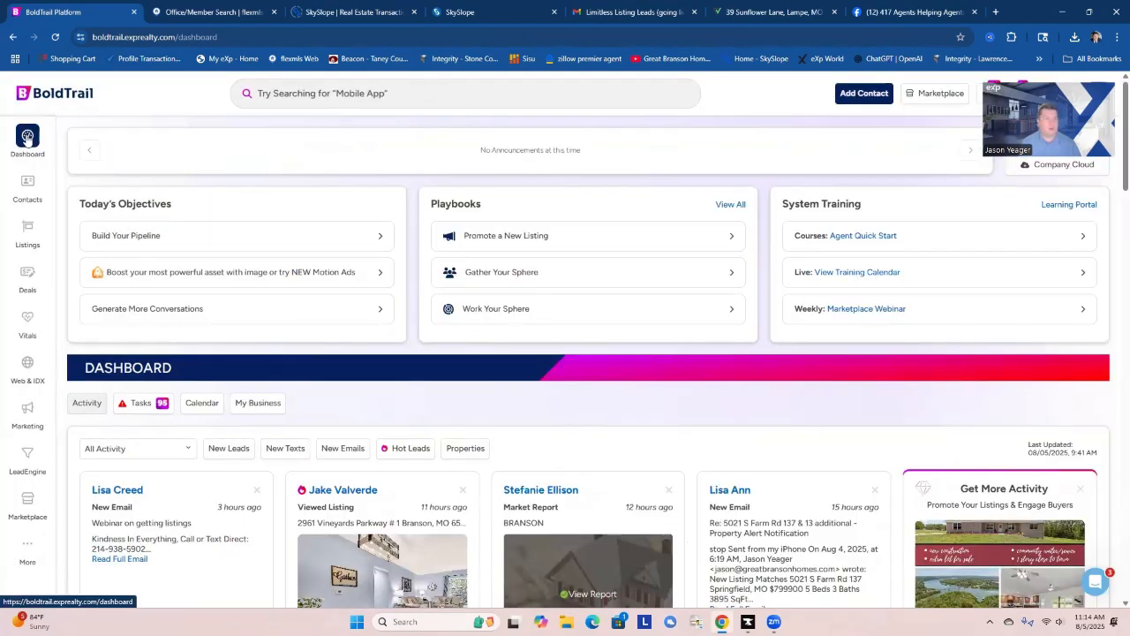
pyautogui.click(139, 407)
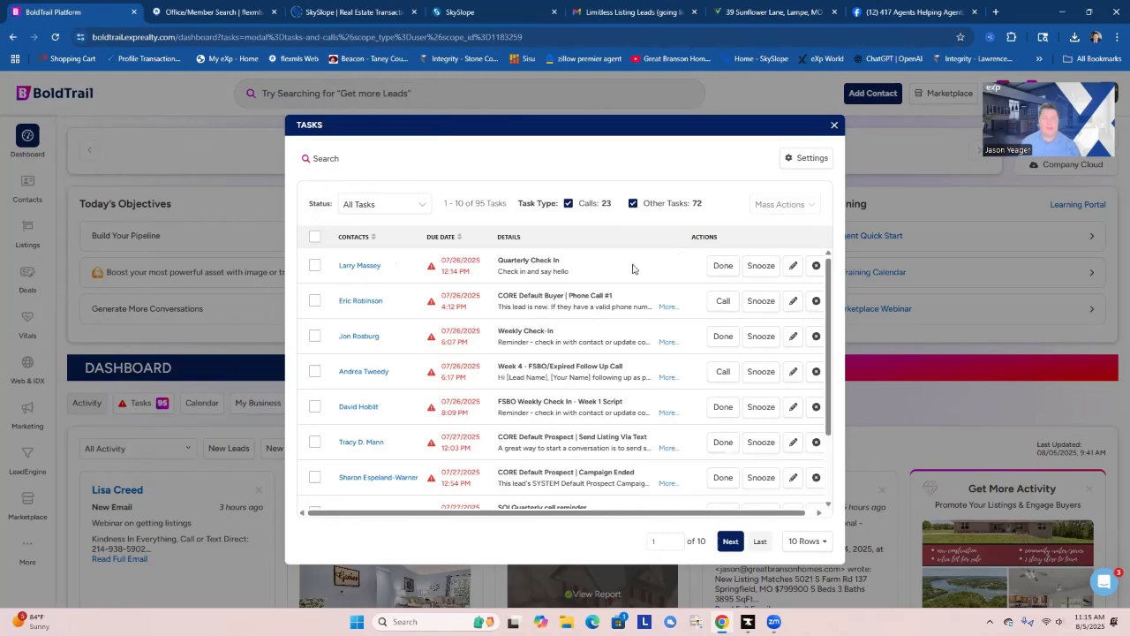
pyautogui.click(360, 266)
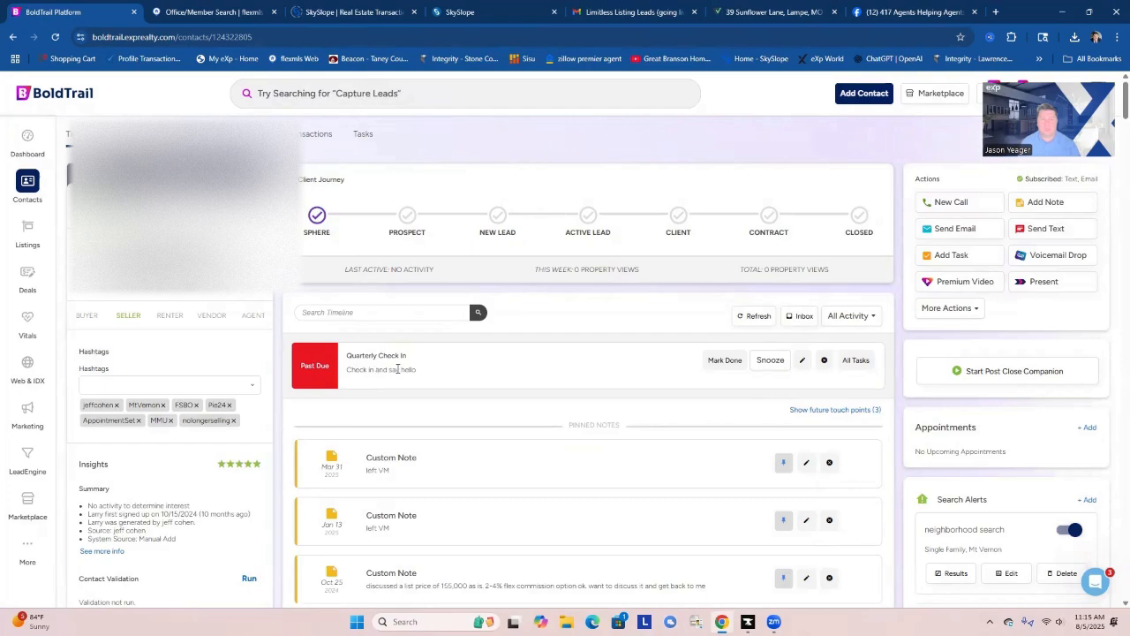
pyautogui.click(719, 362)
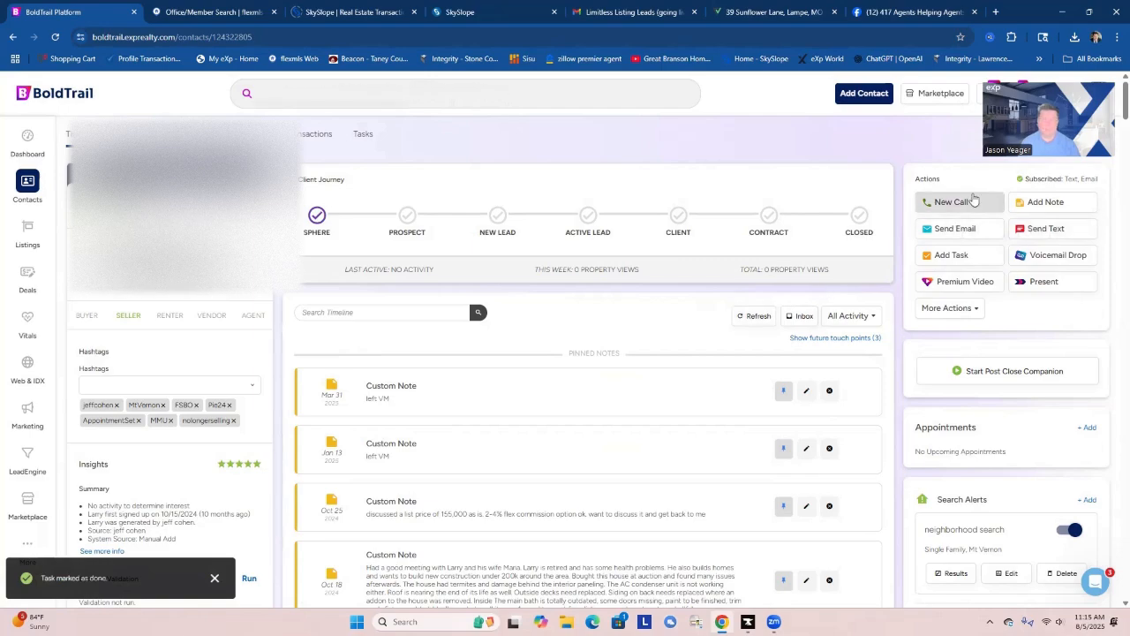
# Call the contact's cell phone and save the outbound call outcome as Left Voicemail.
pyautogui.click(945, 205)
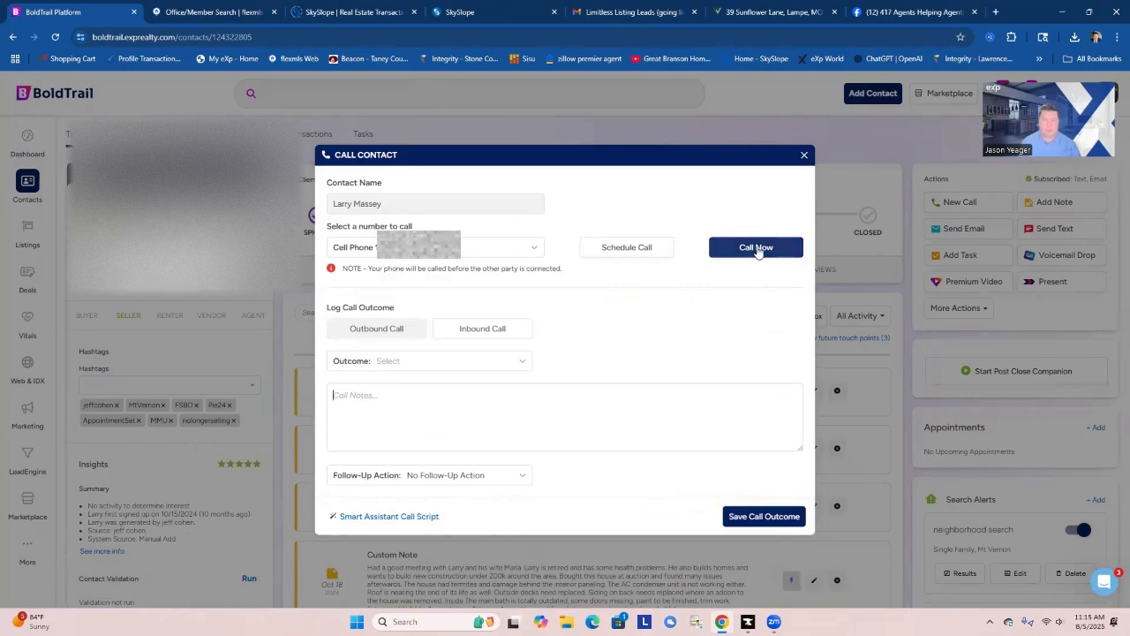
pyautogui.click(756, 249)
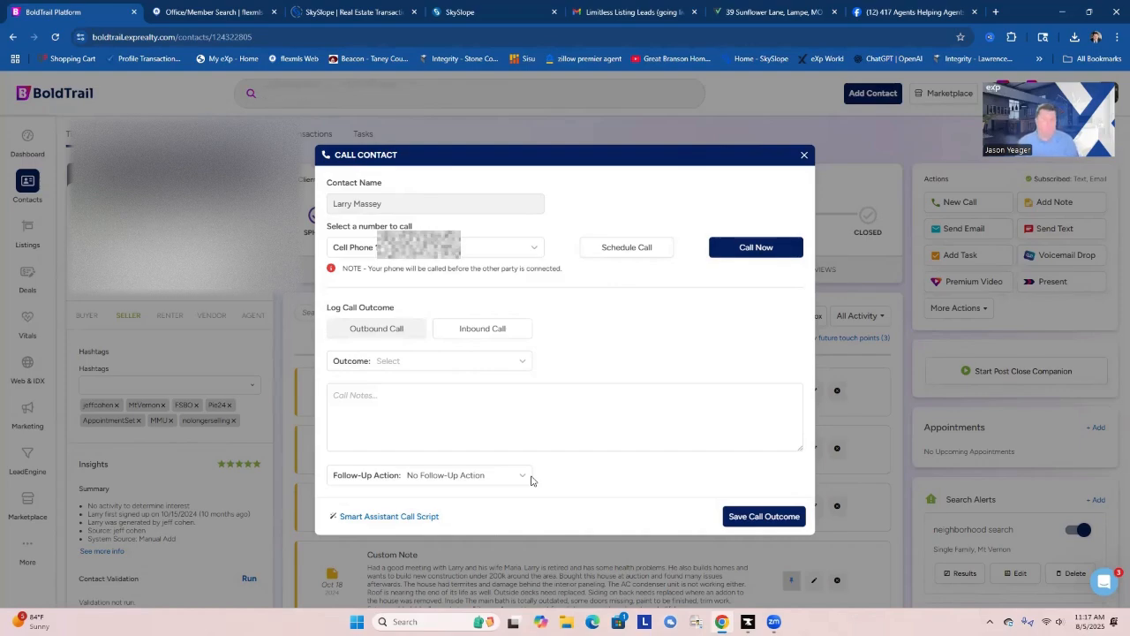
pyautogui.click(490, 361)
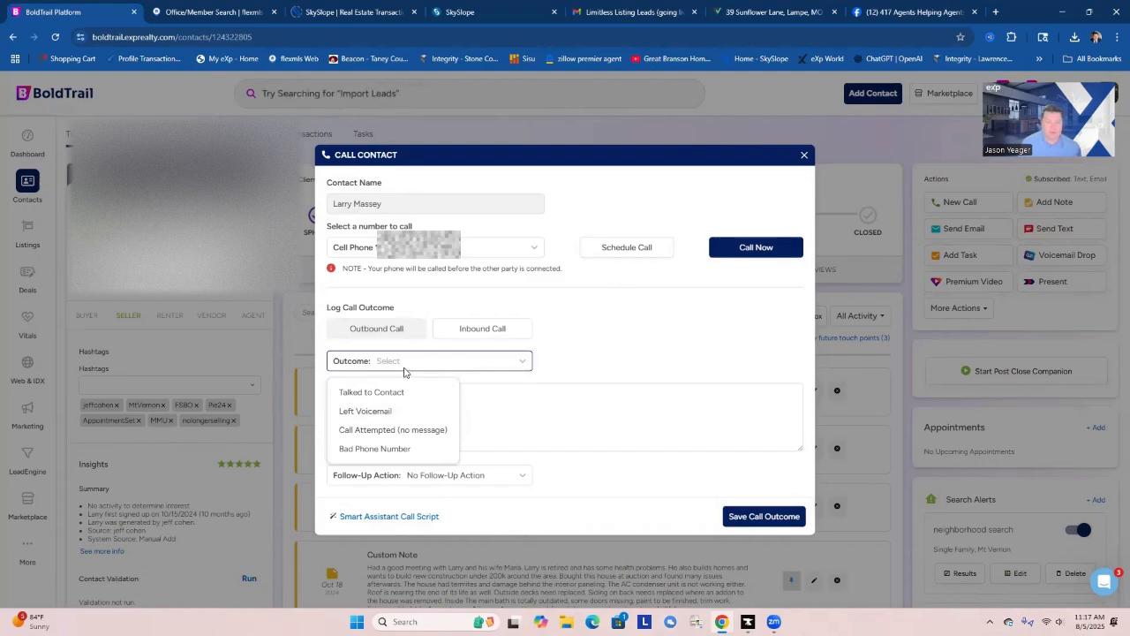
pyautogui.click(392, 410)
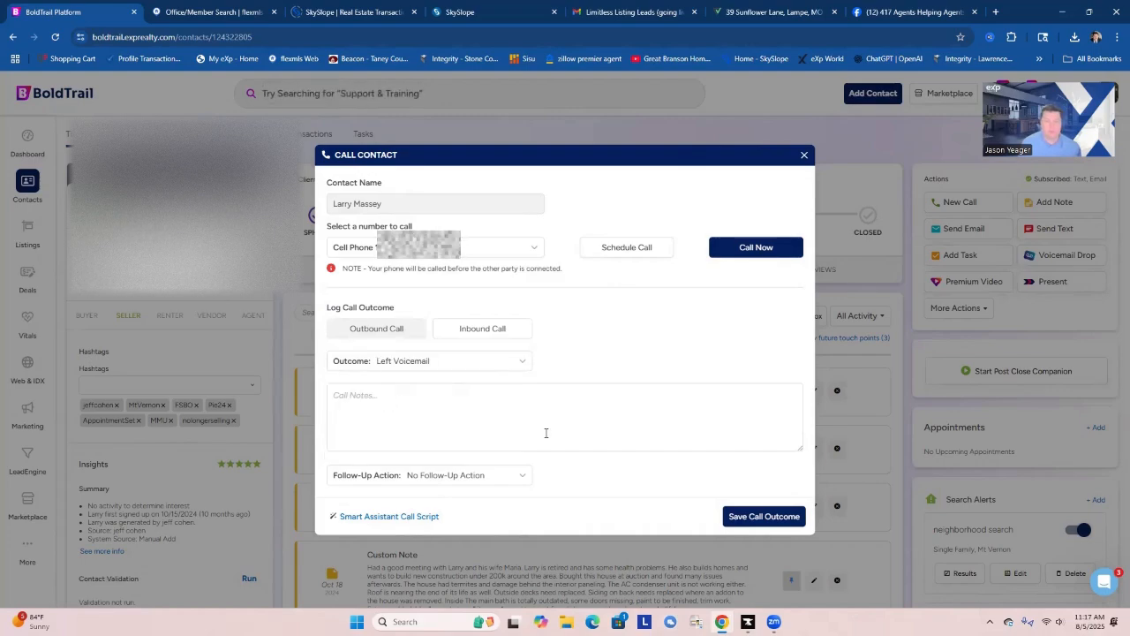
pyautogui.click(752, 517)
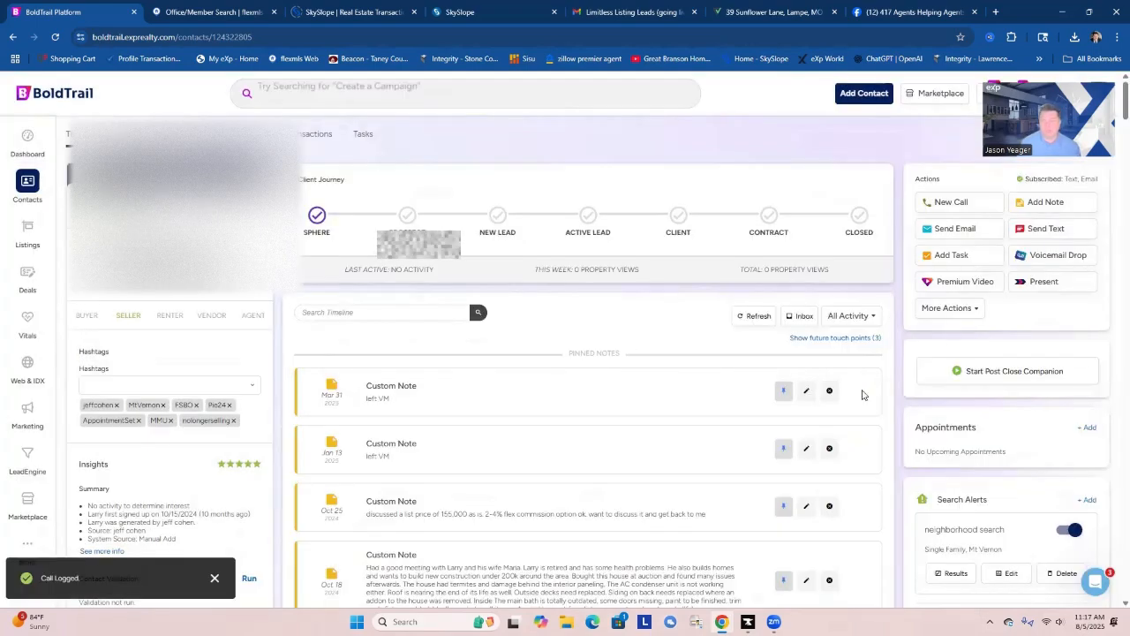
# Restart the contact's Quarterly Follow Up campaign and review the market report and pinned notes.
pyautogui.scroll(-2, 918, 411)
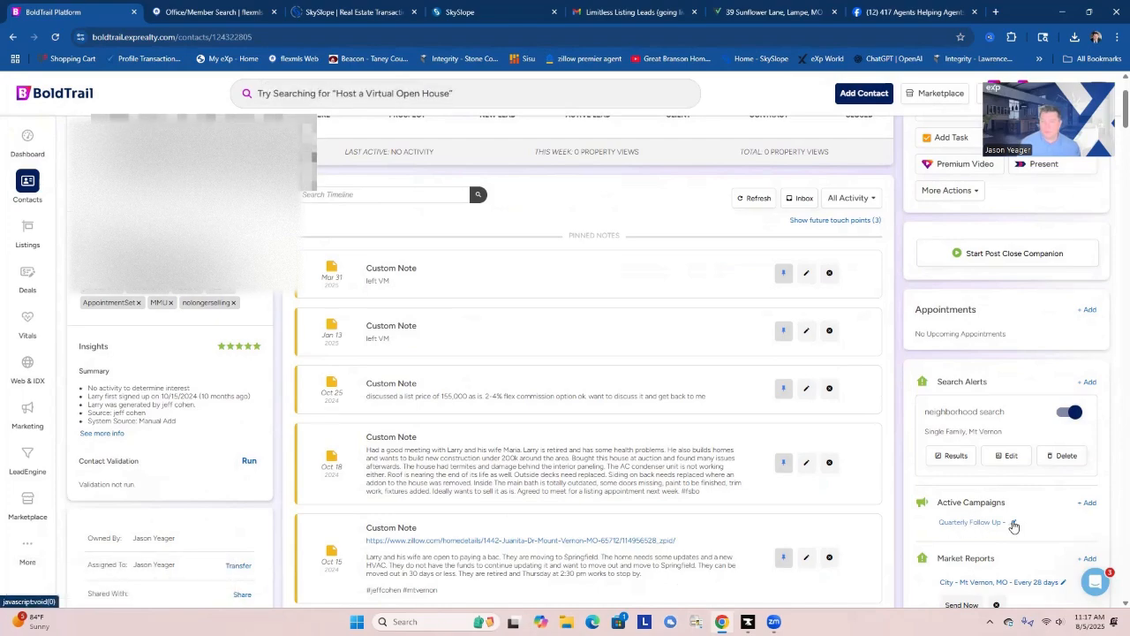
pyautogui.click(1013, 524)
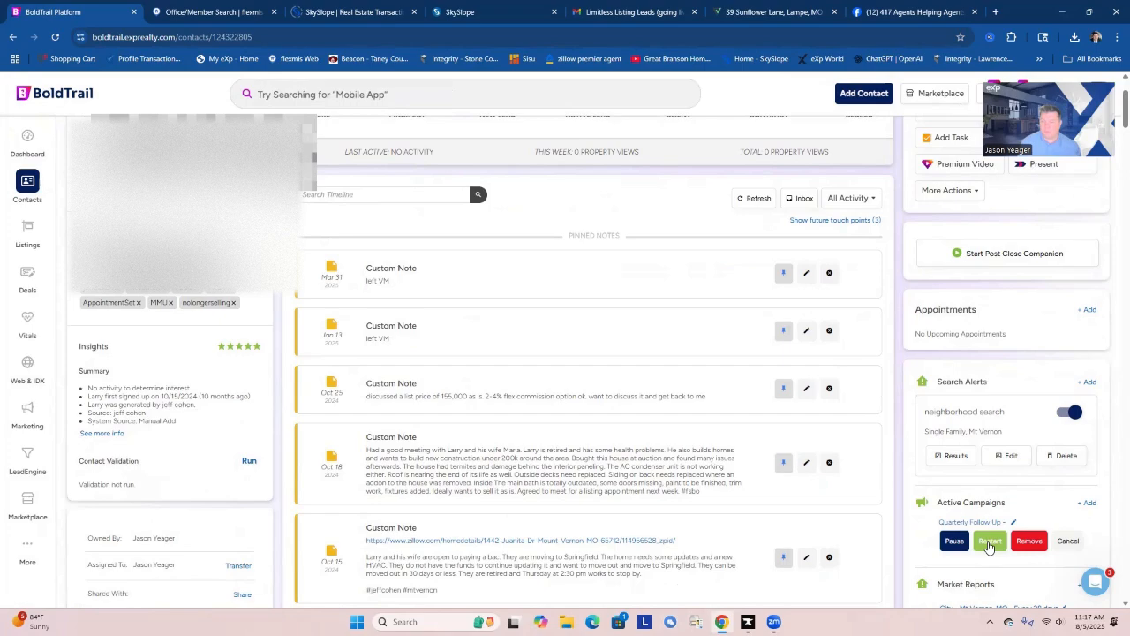
pyautogui.click(990, 542)
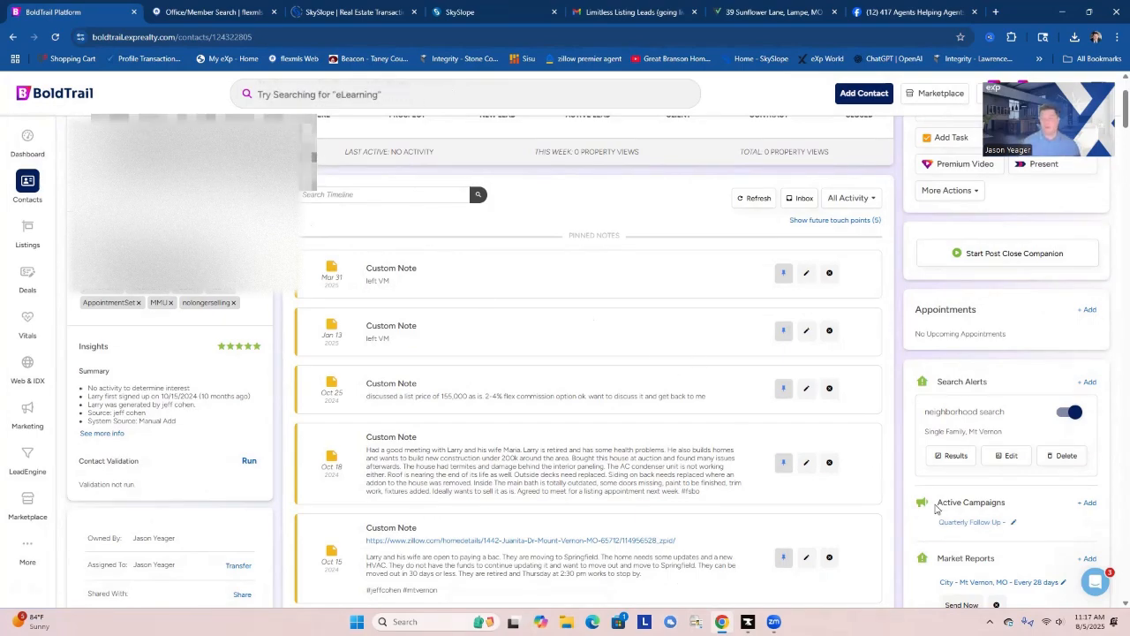
pyautogui.scroll(-2, 916, 436)
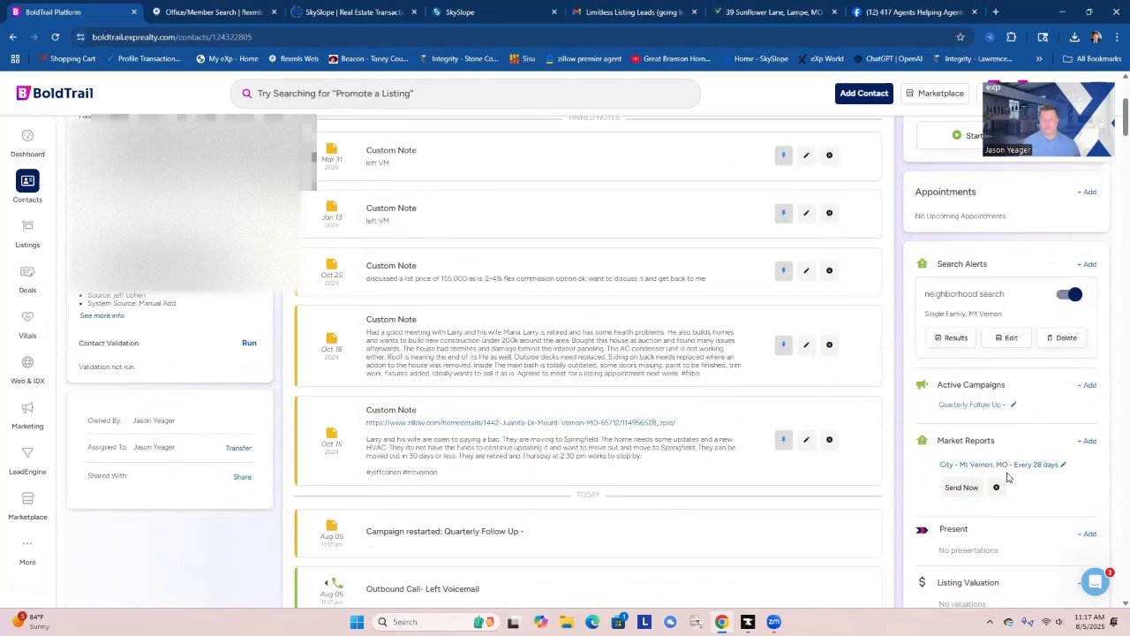
pyautogui.scroll(4, 1007, 477)
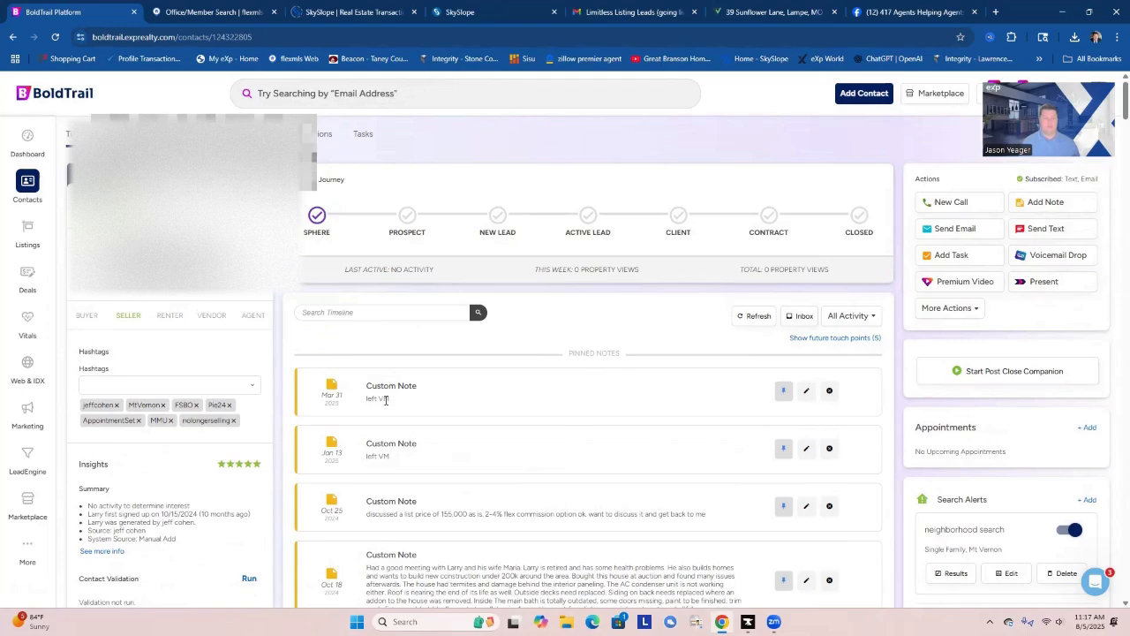
pyautogui.scroll(-1, 576, 434)
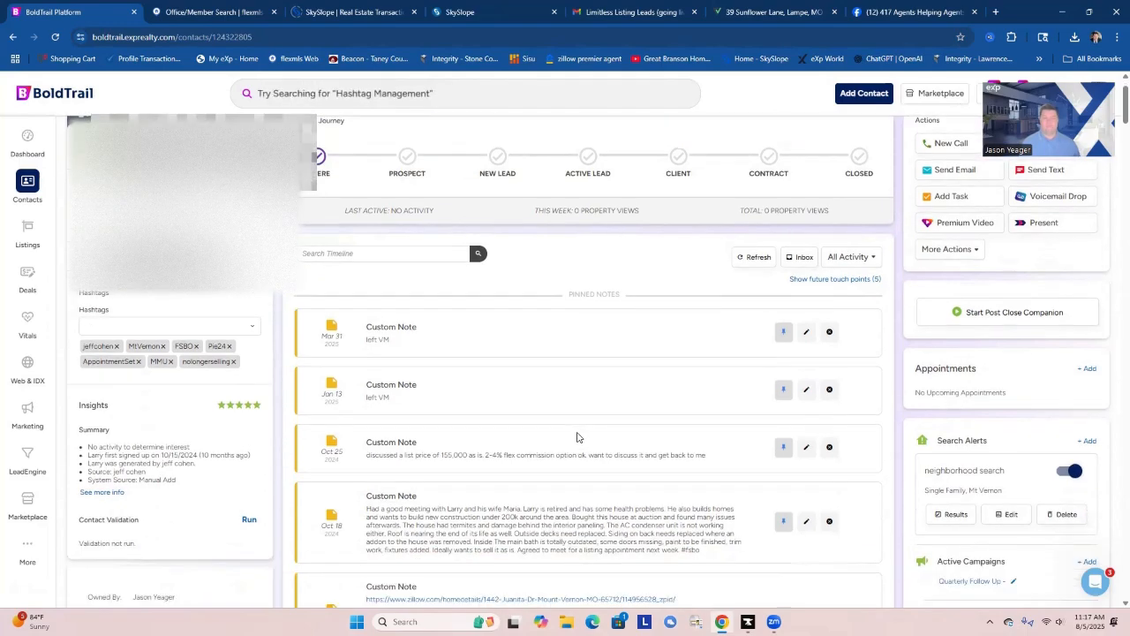
pyautogui.scroll(1, 577, 438)
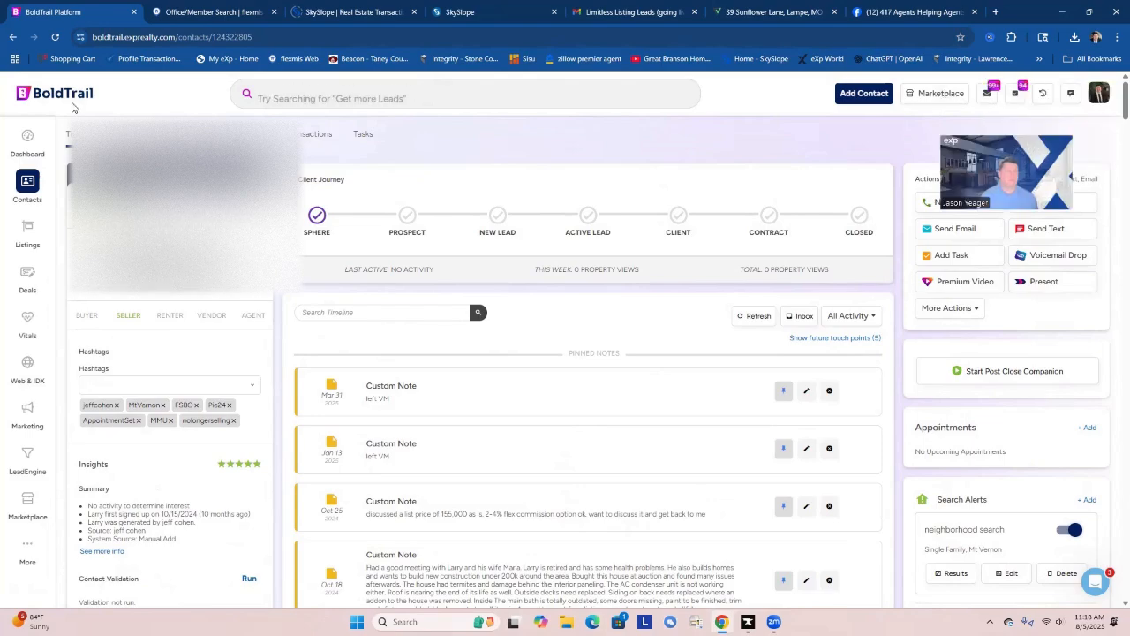
# Return to the dashboard task list and open the contact of the overdue CORE Default Buyer Phone Call #1 task.
pyautogui.click(18, 144)
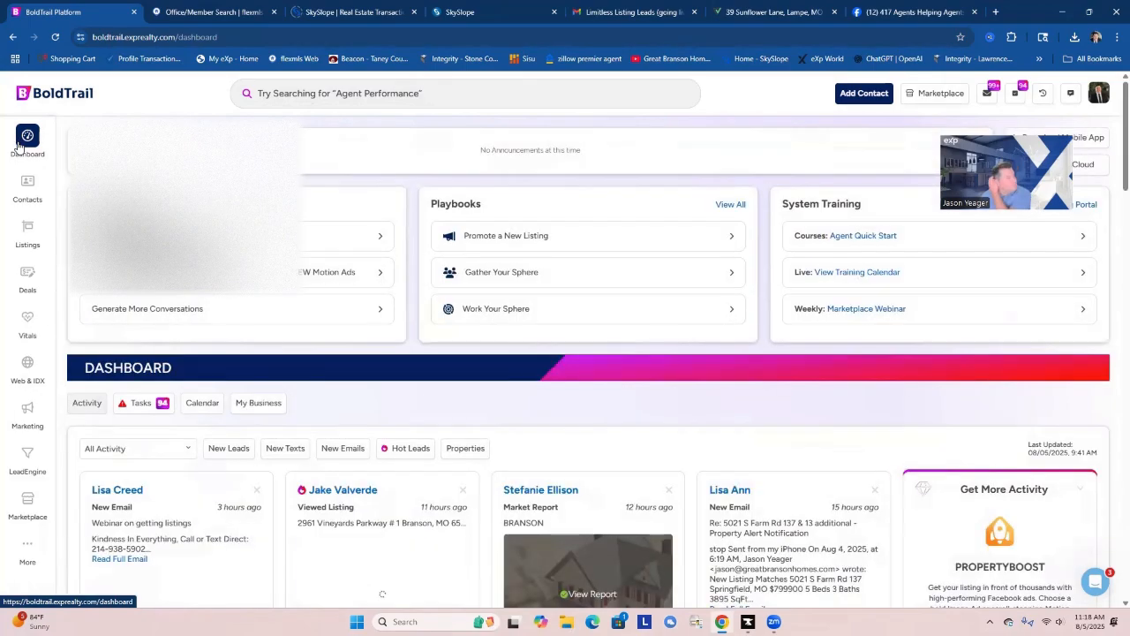
pyautogui.click(135, 406)
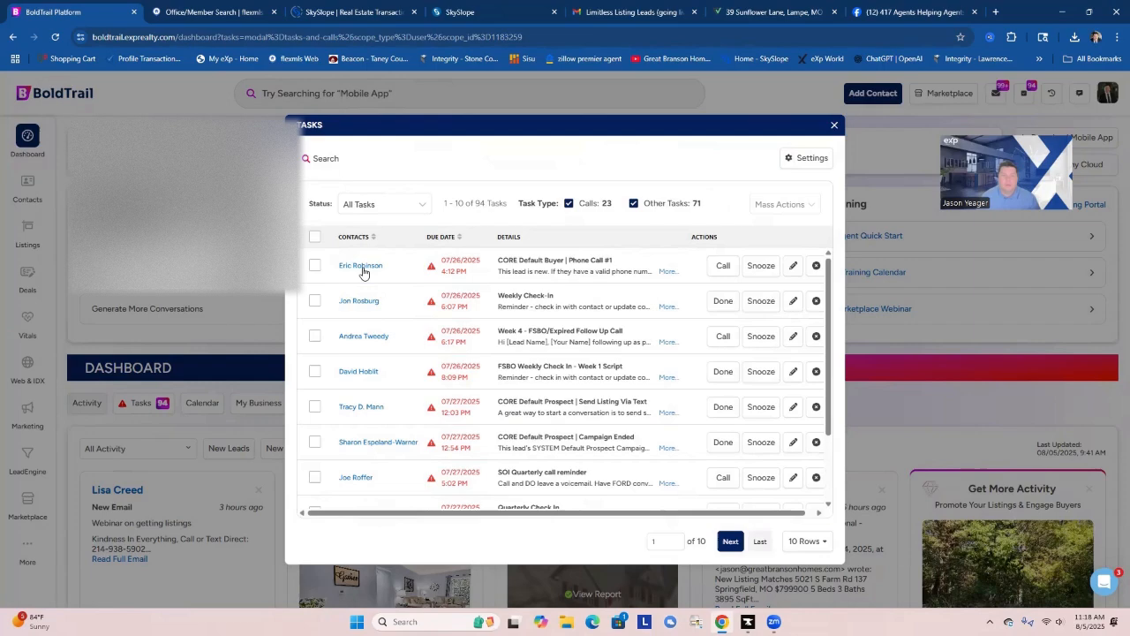
pyautogui.click(362, 267)
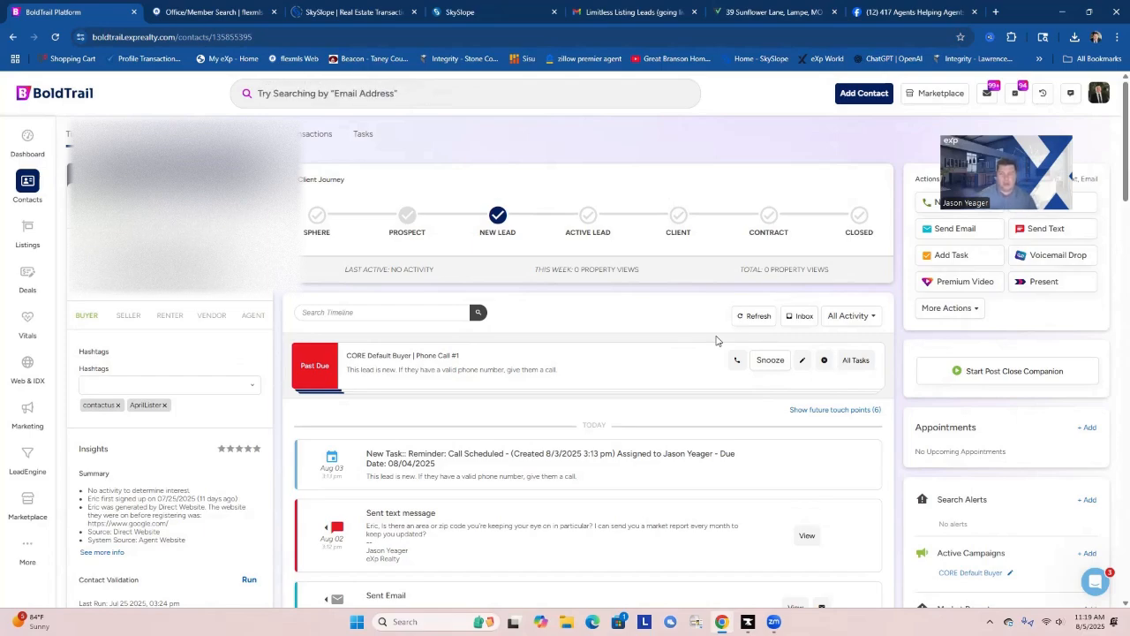
# Remove the CORE Default Buyer campaign from the contact and review the record's timeline.
pyautogui.click(1010, 573)
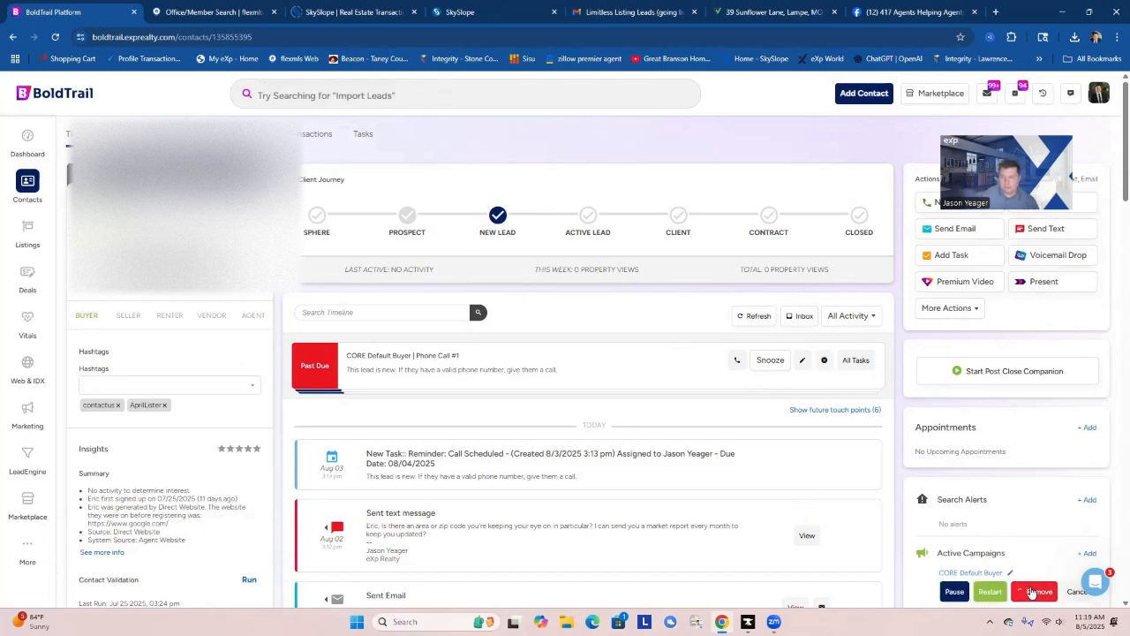
pyautogui.click(1030, 593)
pyautogui.scroll(-2, 994, 543)
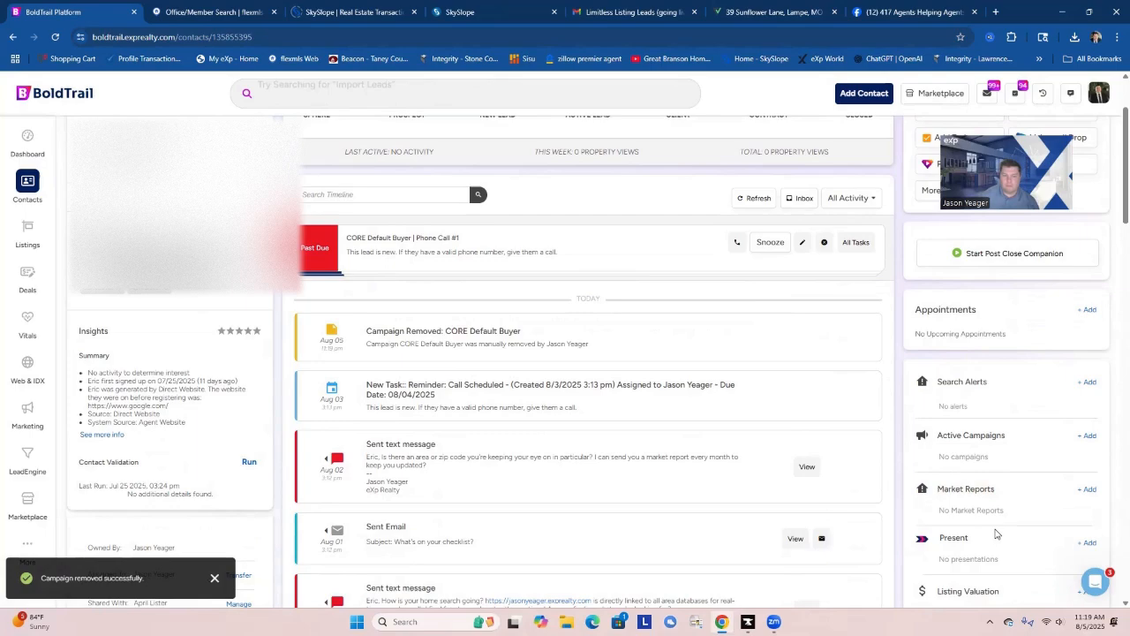
pyautogui.scroll(-2, 995, 533)
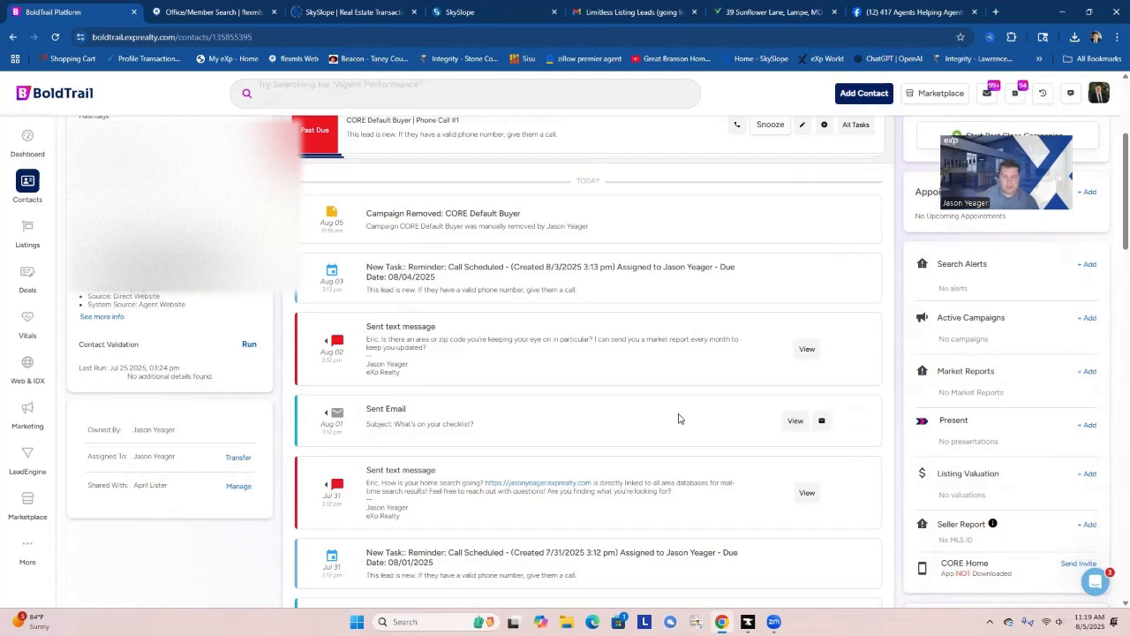
# Remove the past-due CORE Default Buyer Phone Call #1 task and mark the Listing Alert Task done.
pyautogui.scroll(2, 706, 468)
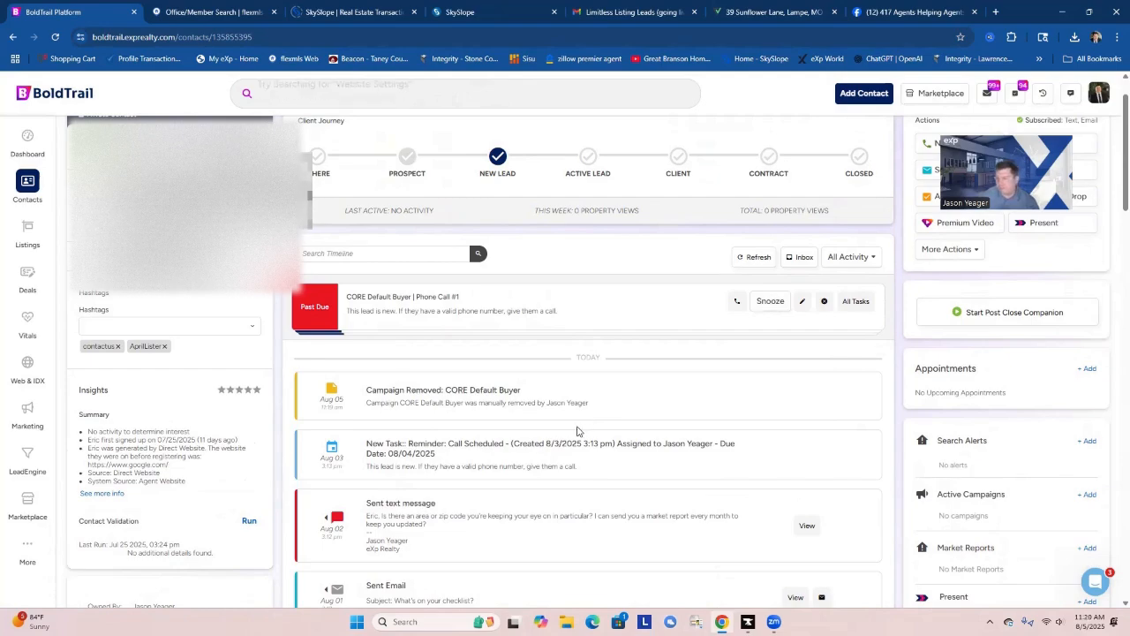
pyautogui.scroll(1, 770, 421)
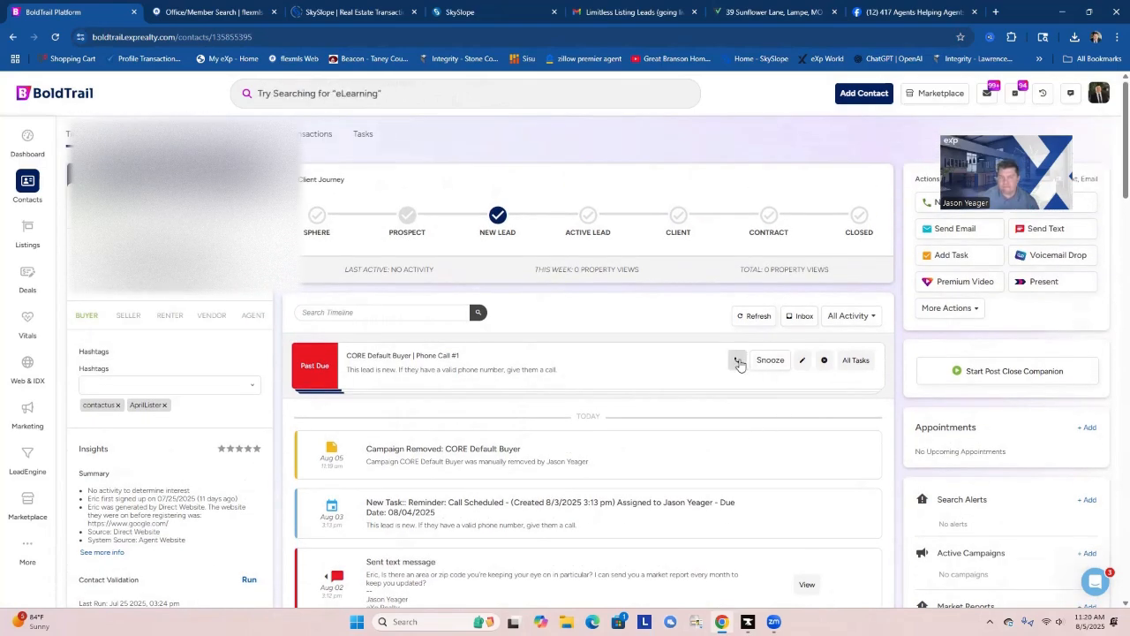
pyautogui.click(824, 360)
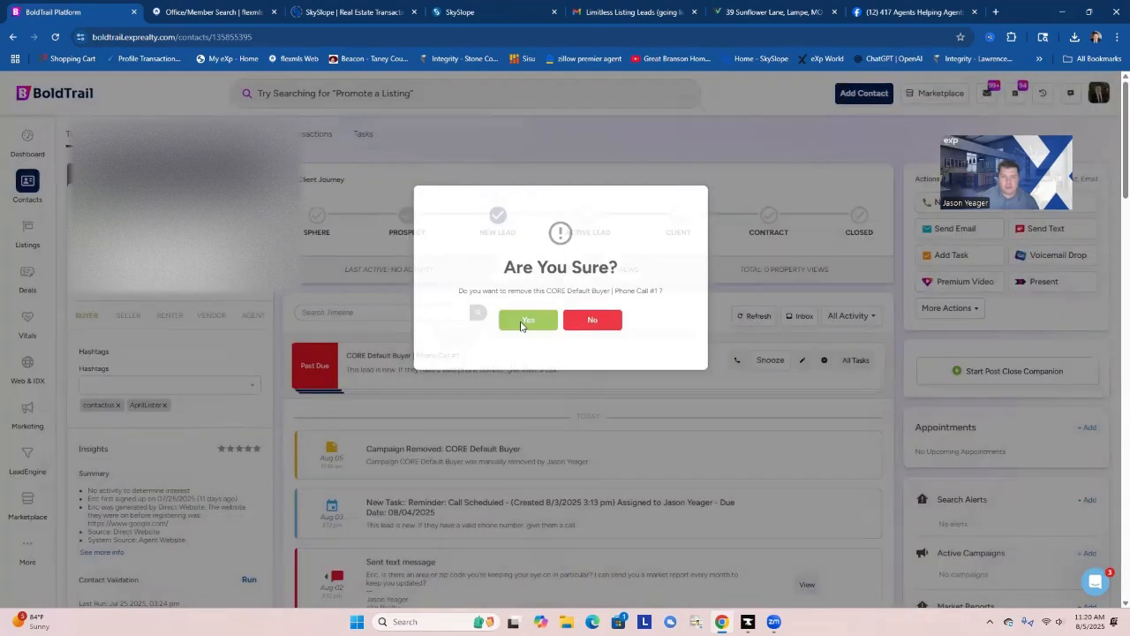
pyautogui.click(522, 321)
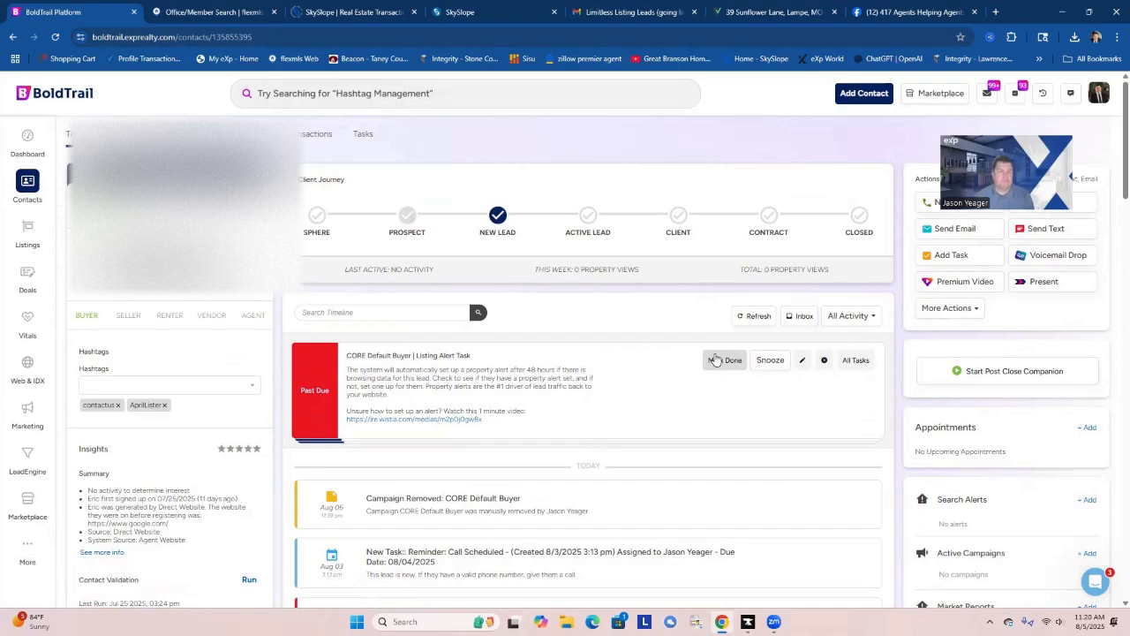
pyautogui.click(717, 361)
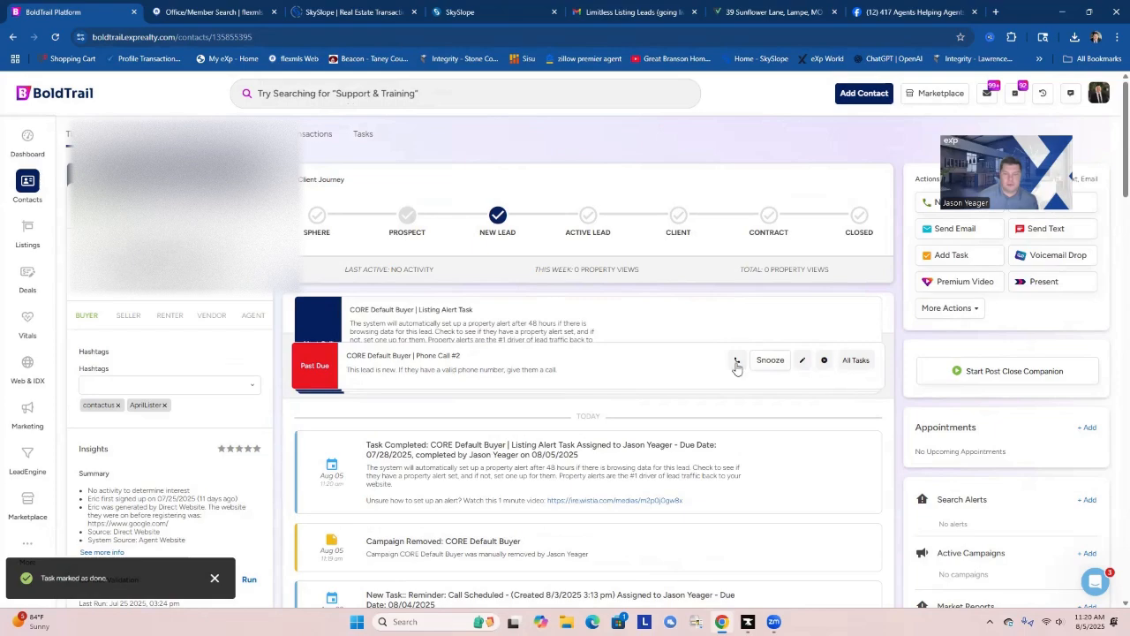
# Remove the past-due CORE Default Buyer Phone Call #2, #3 and #4 tasks from the contact.
pyautogui.click(824, 361)
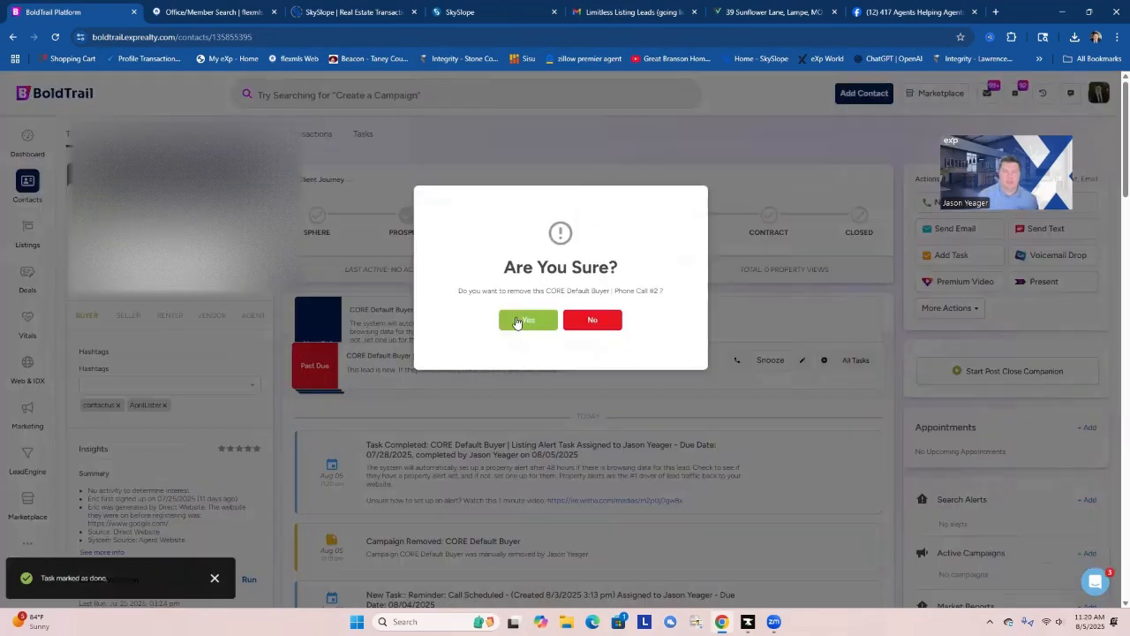
pyautogui.click(524, 322)
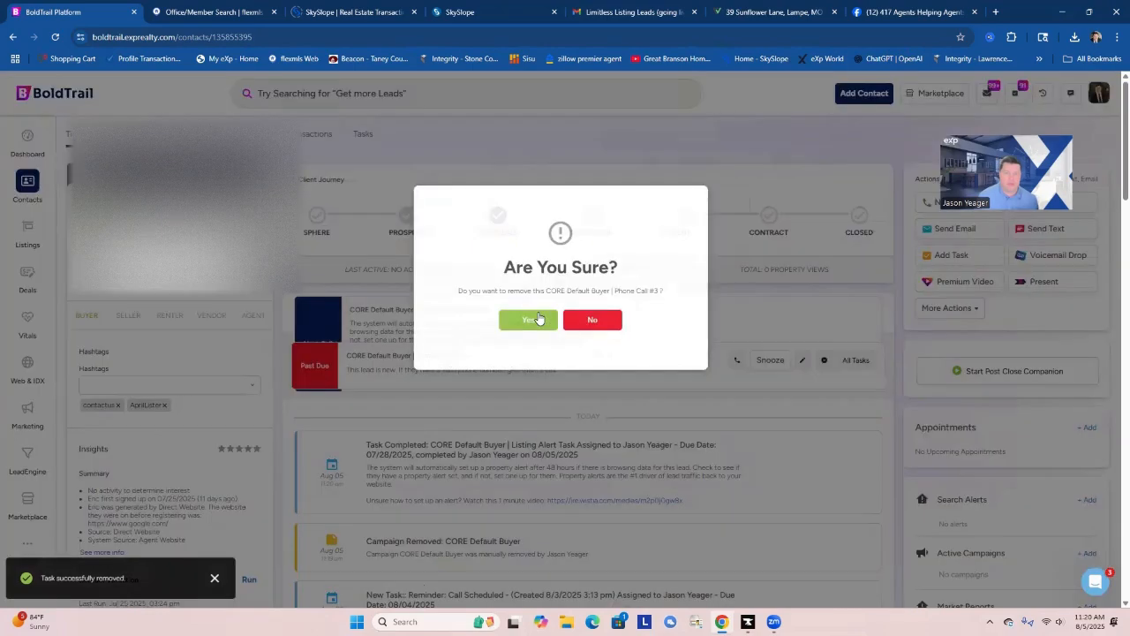
pyautogui.click(530, 320)
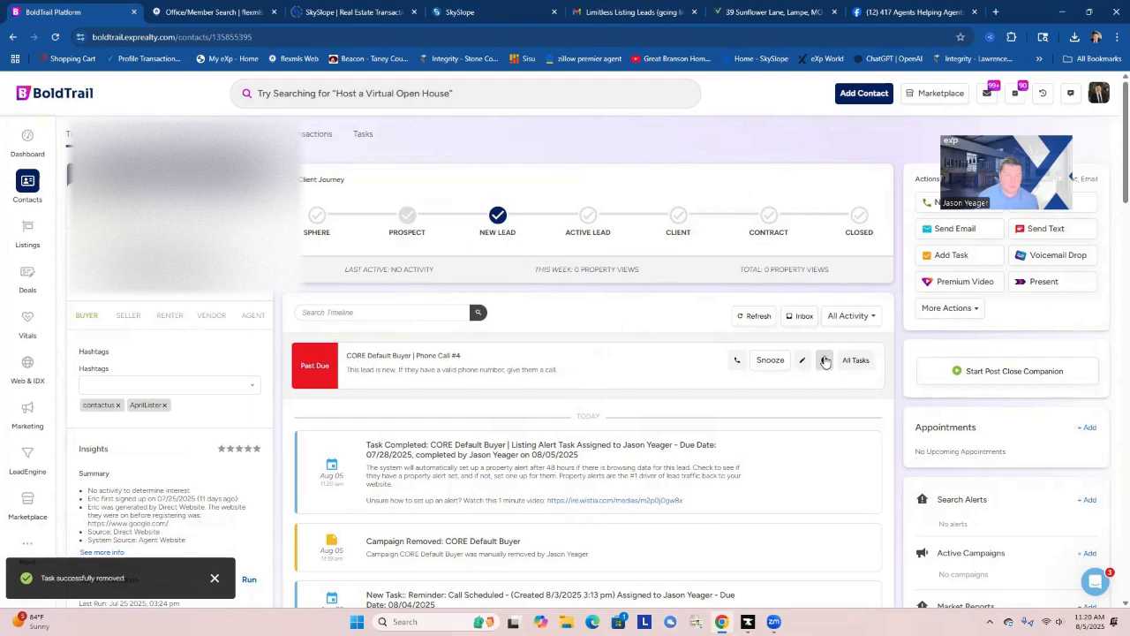
pyautogui.click(825, 360)
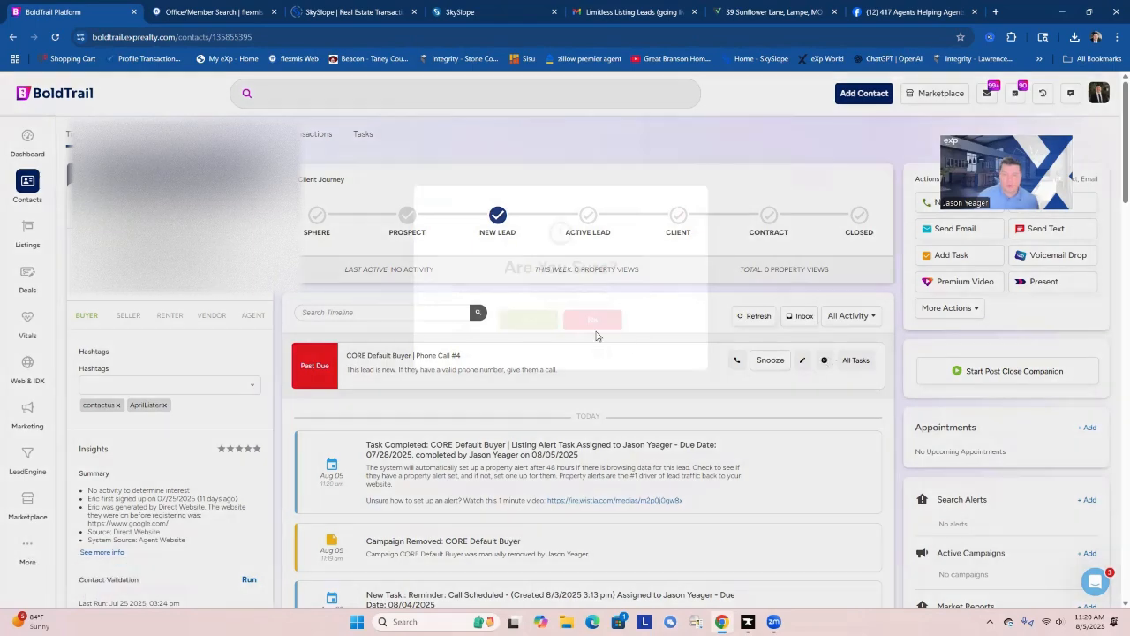
pyautogui.click(526, 320)
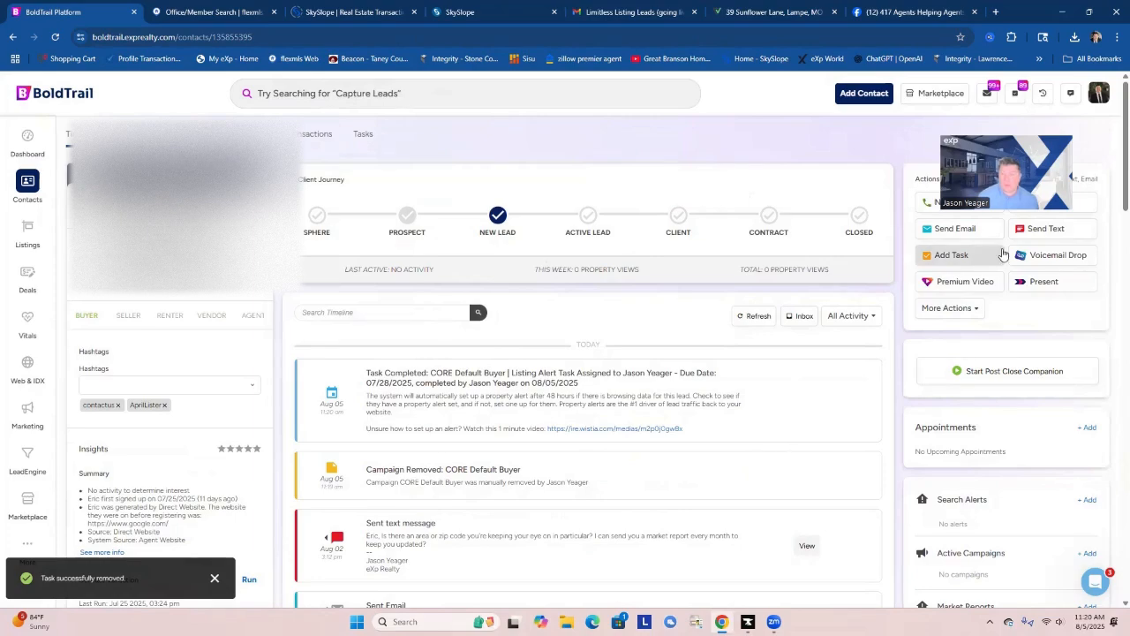
# Start a new task for the contact with a title of "check in with" plus the listing colleague's first name.
pyautogui.click(951, 254)
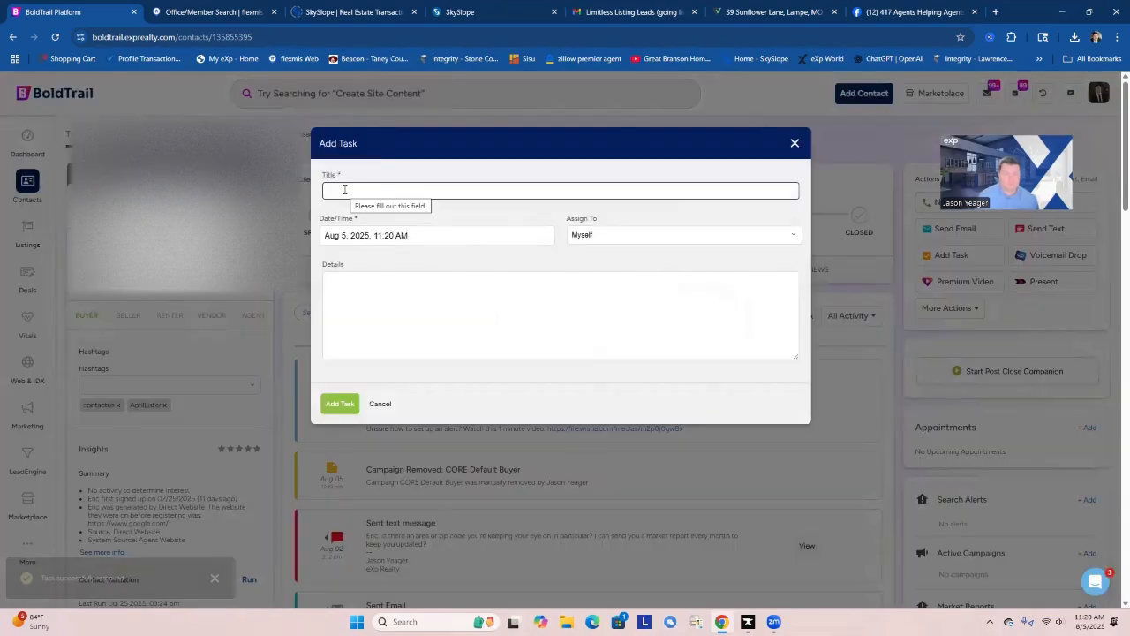
pyautogui.write('check in e')
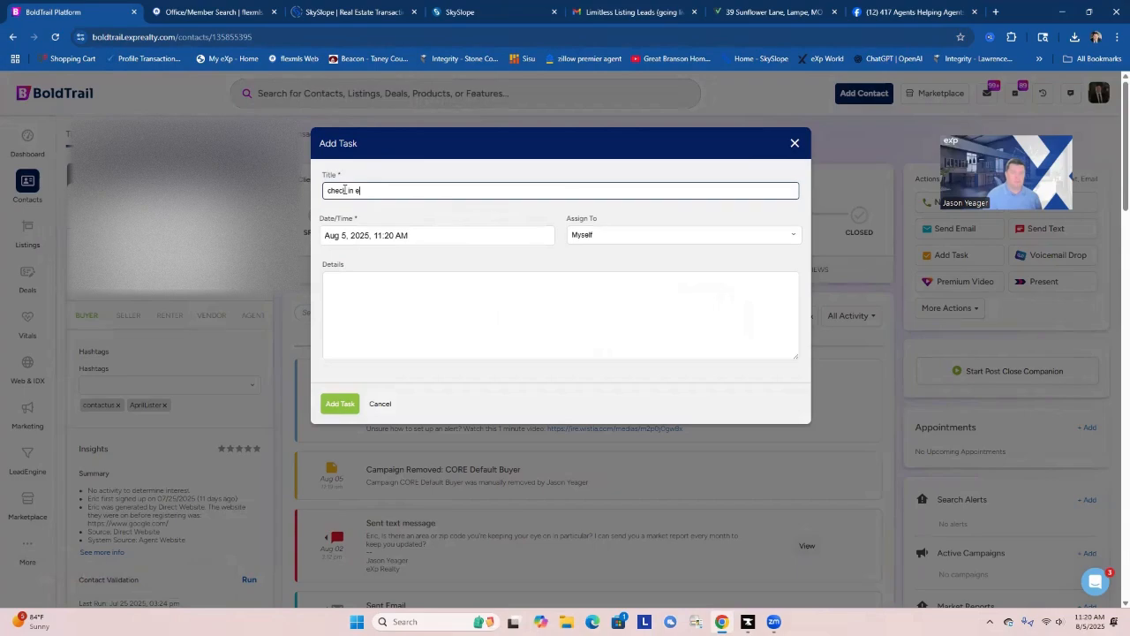
pyautogui.press('BackSpace')
pyautogui.write('with April')
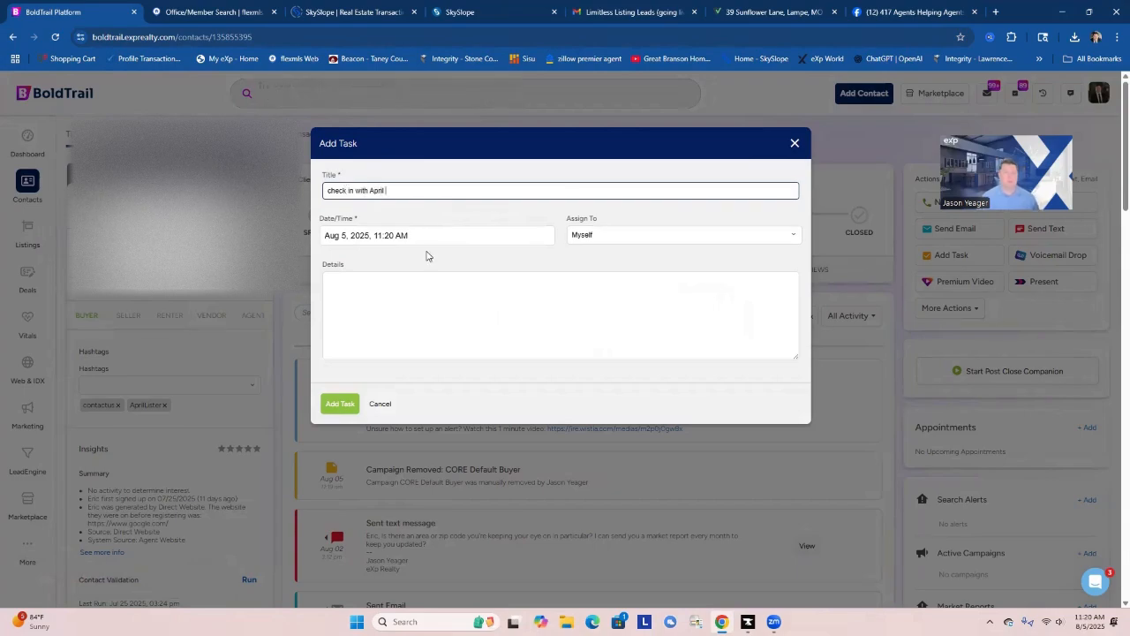
# Set the new task's due date and time to Aug 12, 2025, 10:00 AM.
pyautogui.click(383, 235)
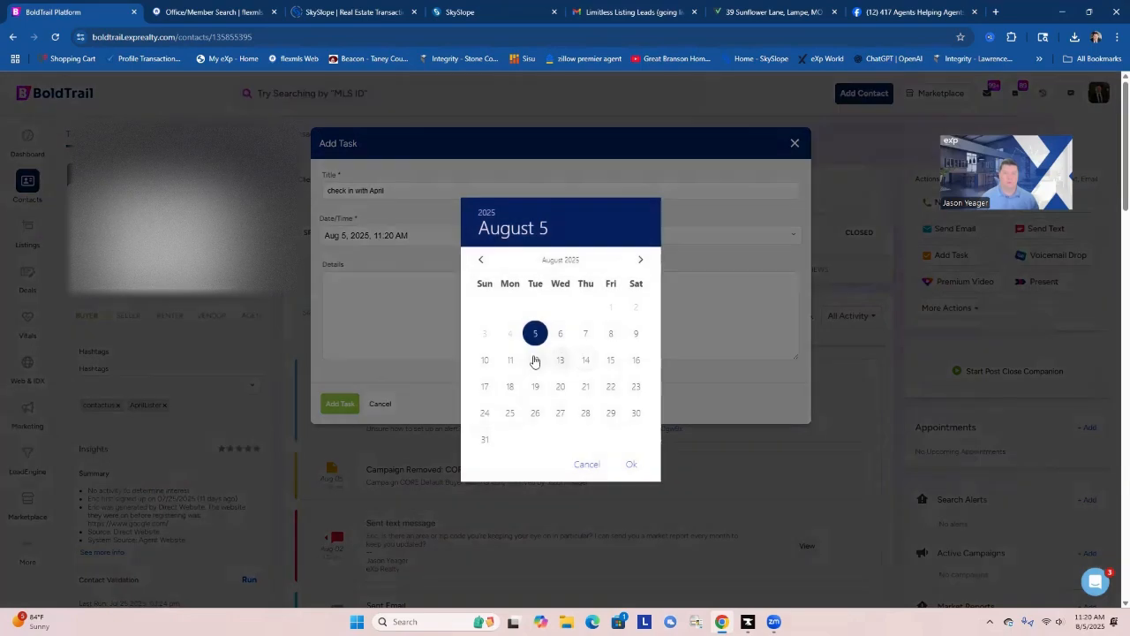
pyautogui.click(536, 360)
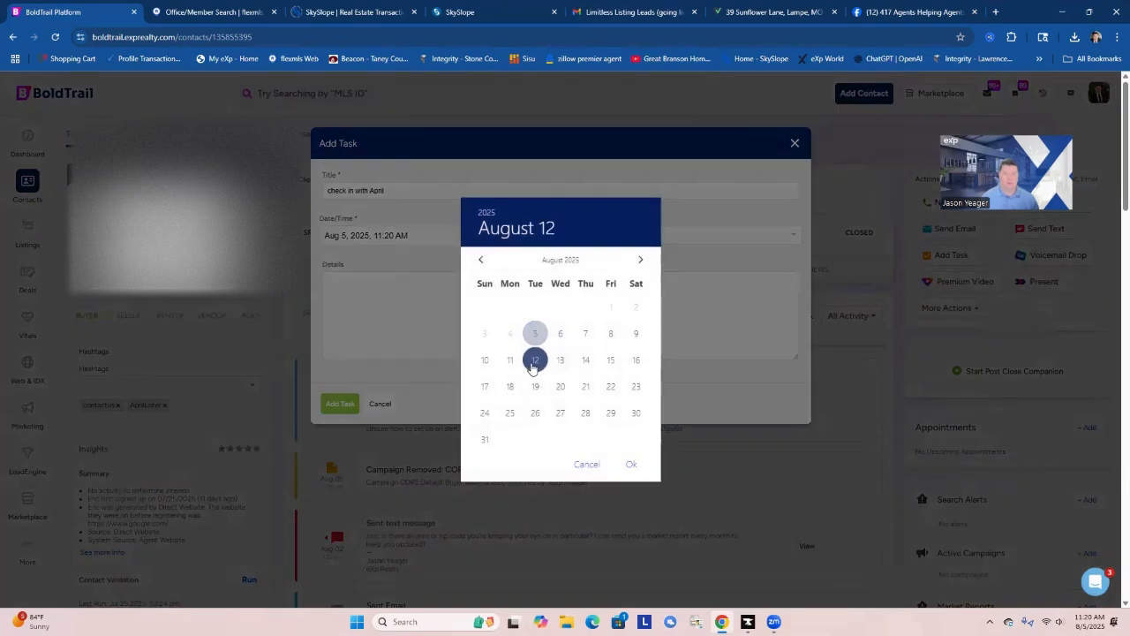
pyautogui.click(631, 463)
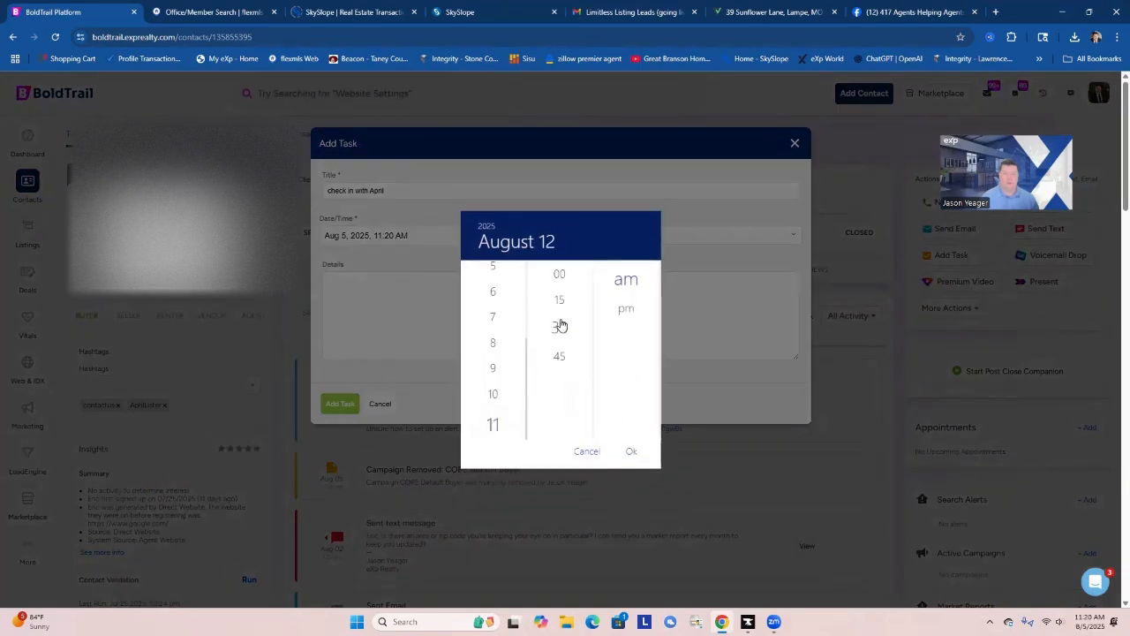
pyautogui.click(495, 396)
pyautogui.click(559, 276)
pyautogui.click(634, 452)
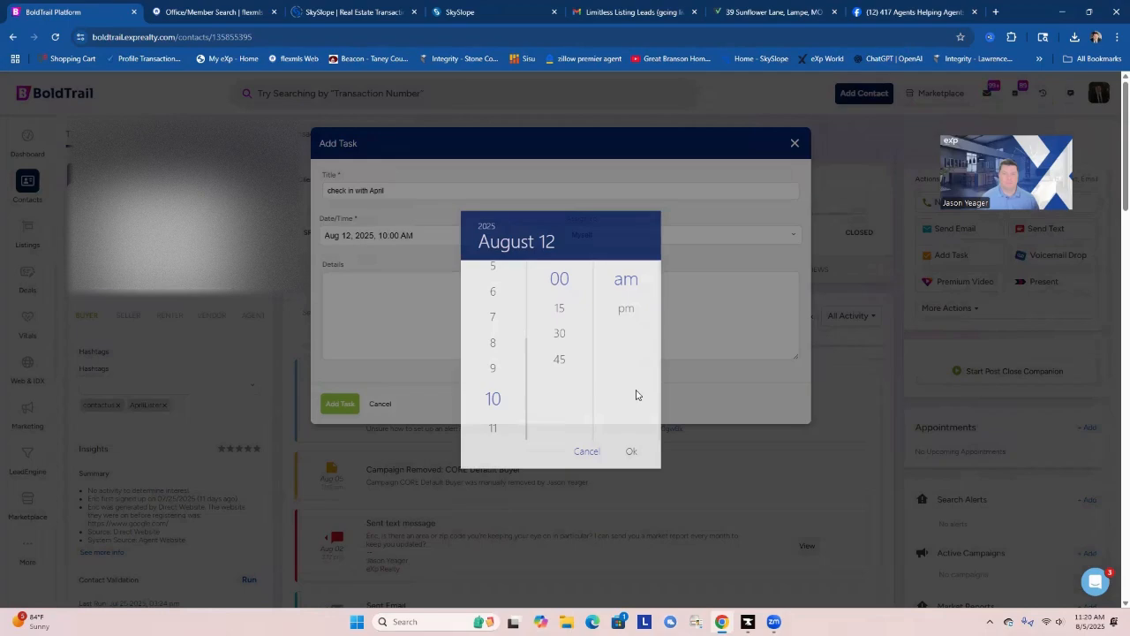
# Extend the task title with "on" and the contact's full name, and save the task.
pyautogui.click(400, 185)
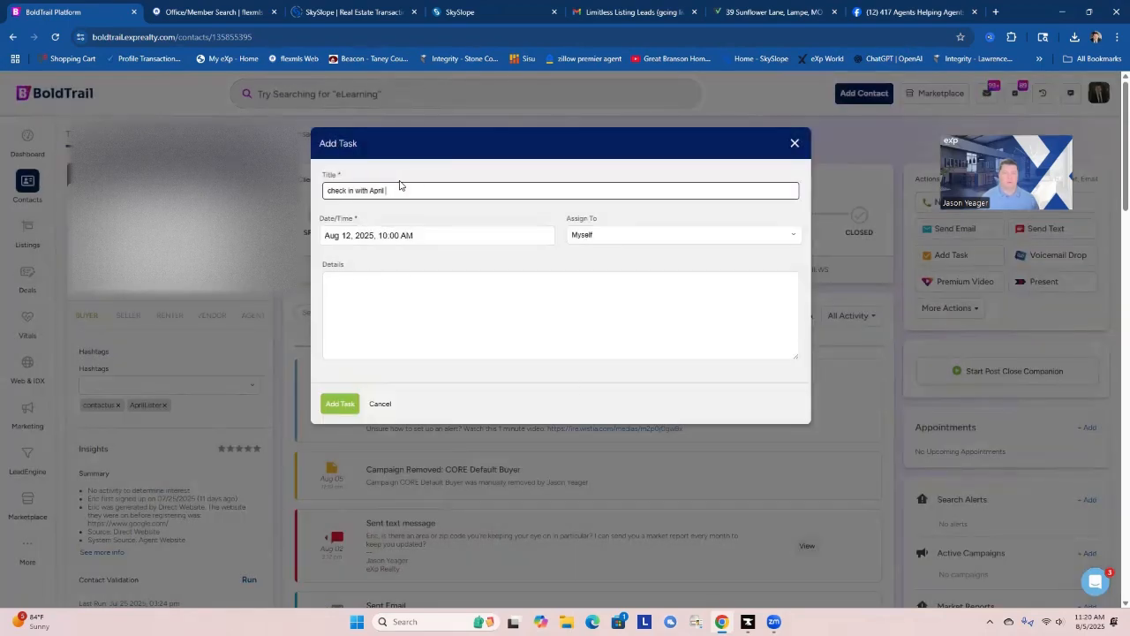
pyautogui.write('on')
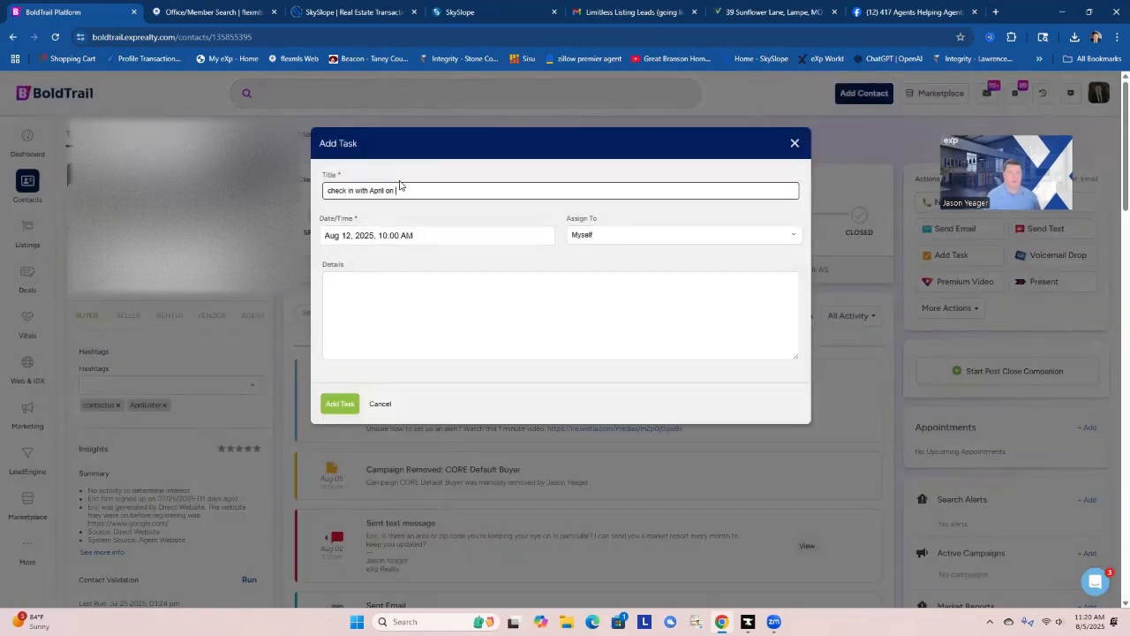
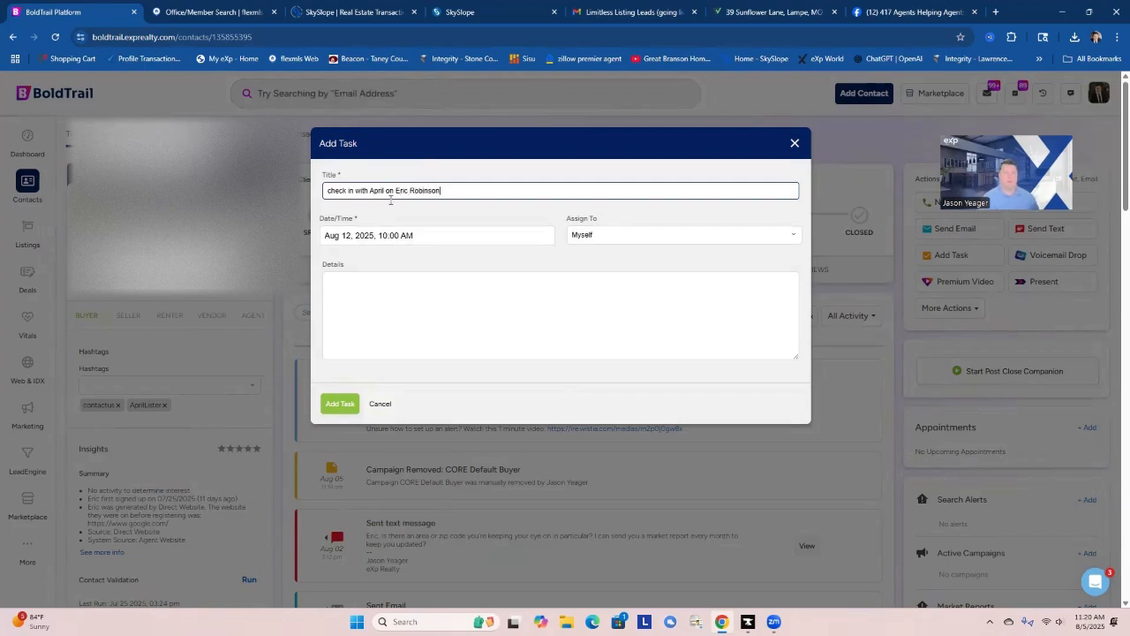
pyautogui.click(340, 404)
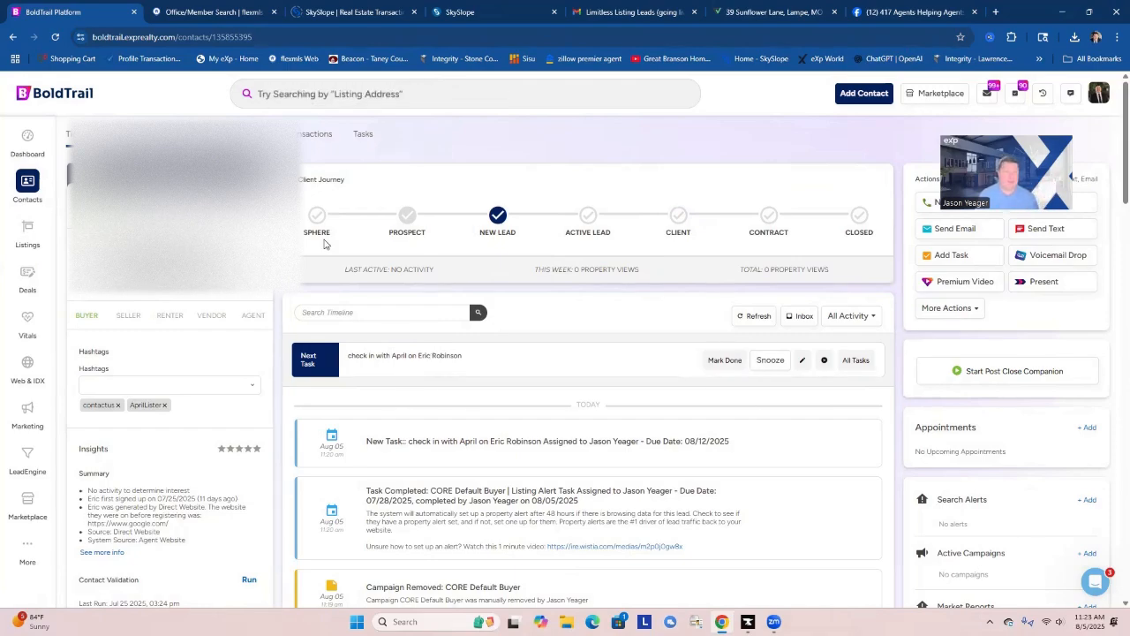
# Open the contact of the first overdue Weekly Check-In task from the dashboard task list and move the contact to the Sphere stage.
pyautogui.click(16, 144)
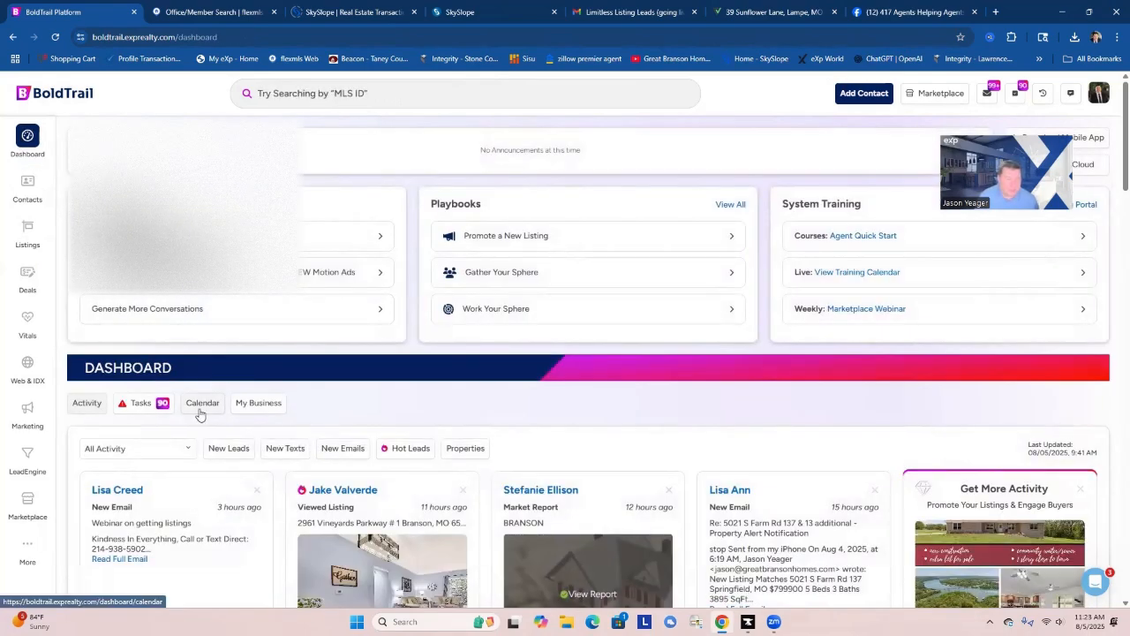
pyautogui.click(142, 403)
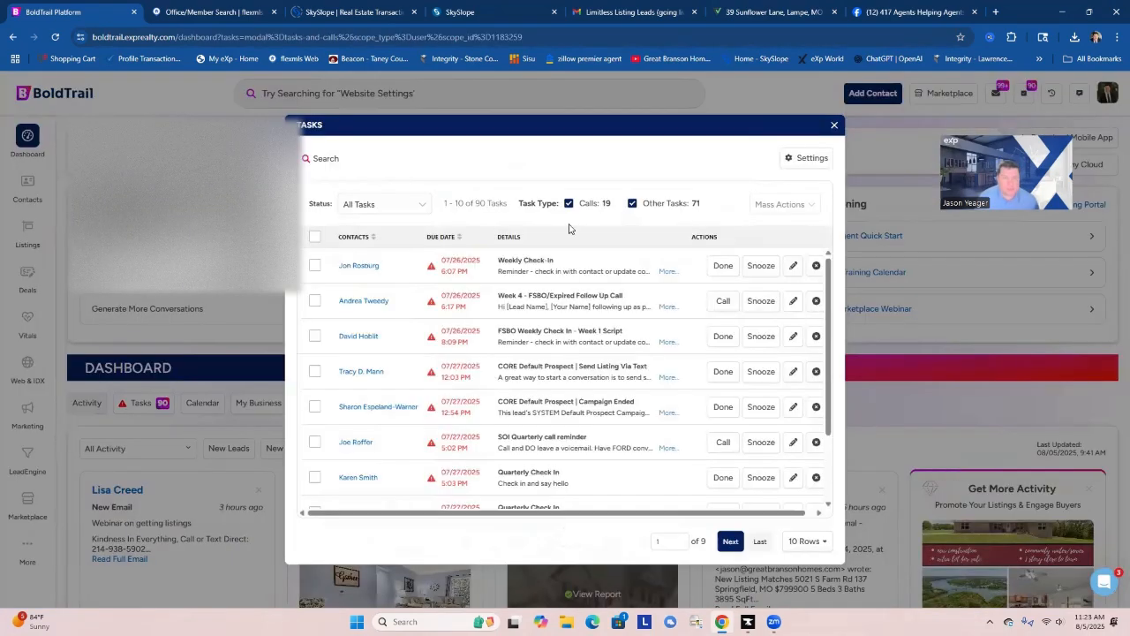
pyautogui.click(359, 266)
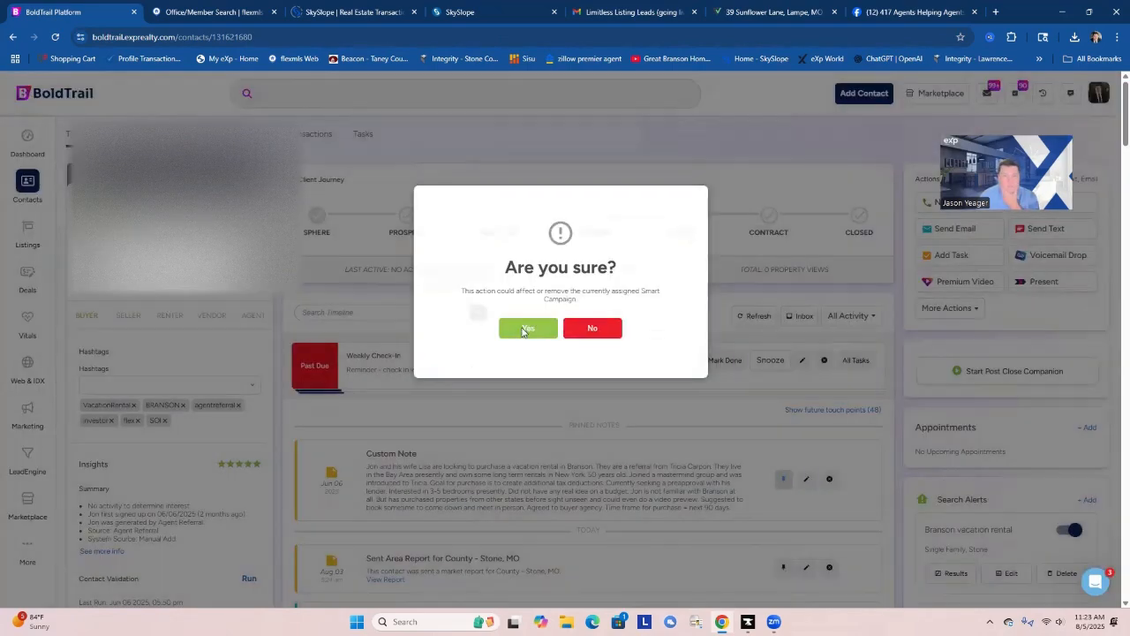
pyautogui.click(522, 331)
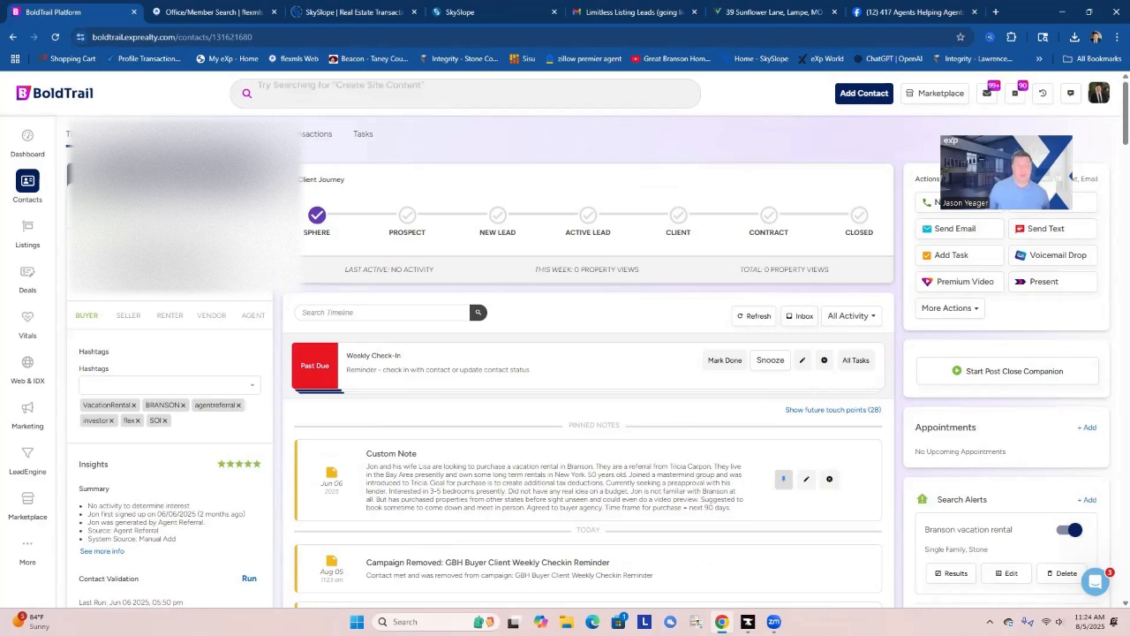
pyautogui.moveTo(50, 204)
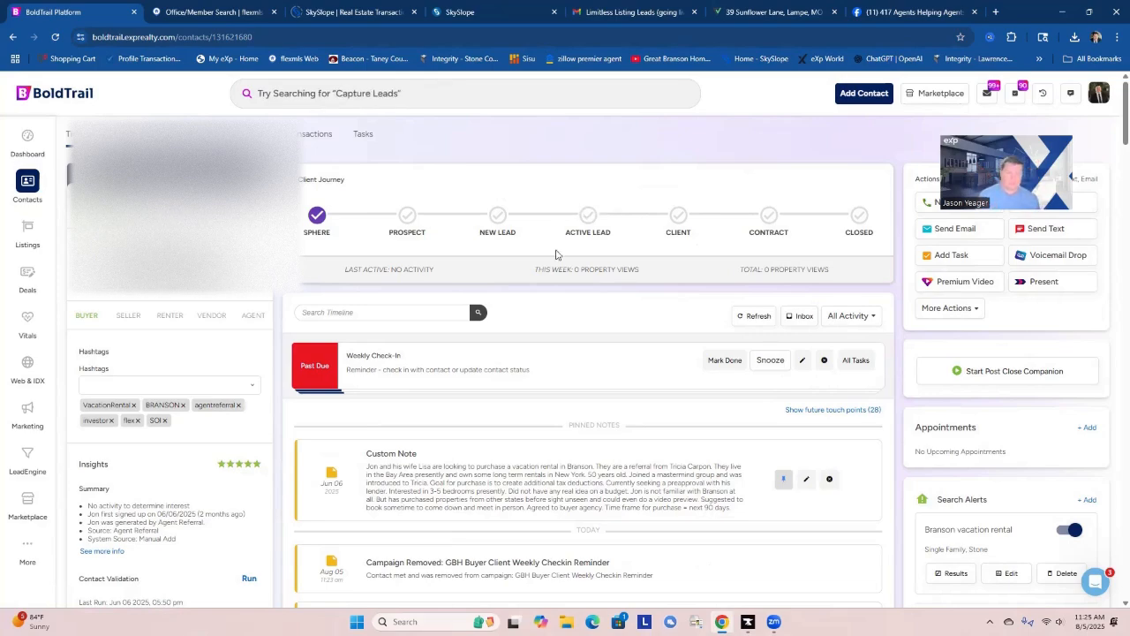
# Mark the contact's past-due Weekly Check-In tasks done and review the record's search alerts and active campaigns.
pyautogui.click(725, 361)
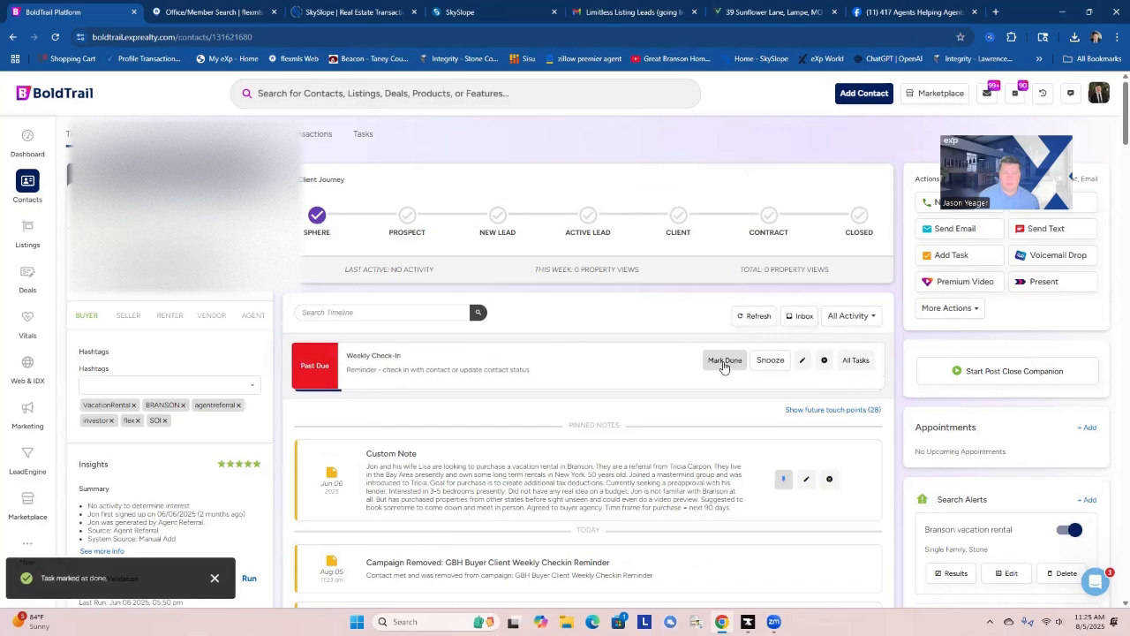
pyautogui.click(723, 362)
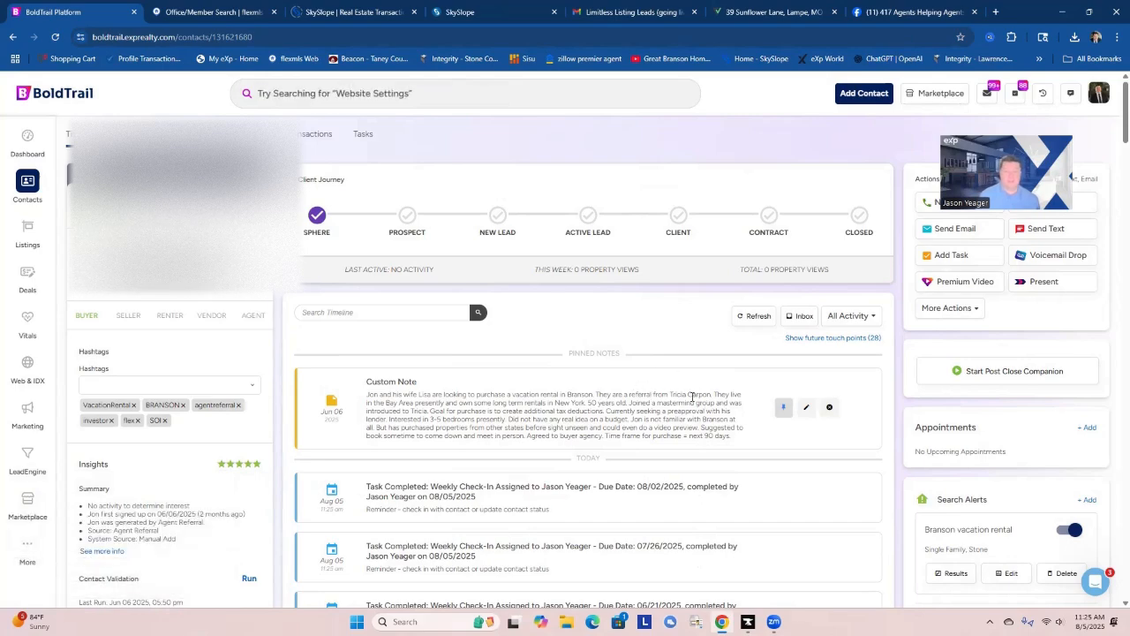
pyautogui.scroll(-1, 714, 469)
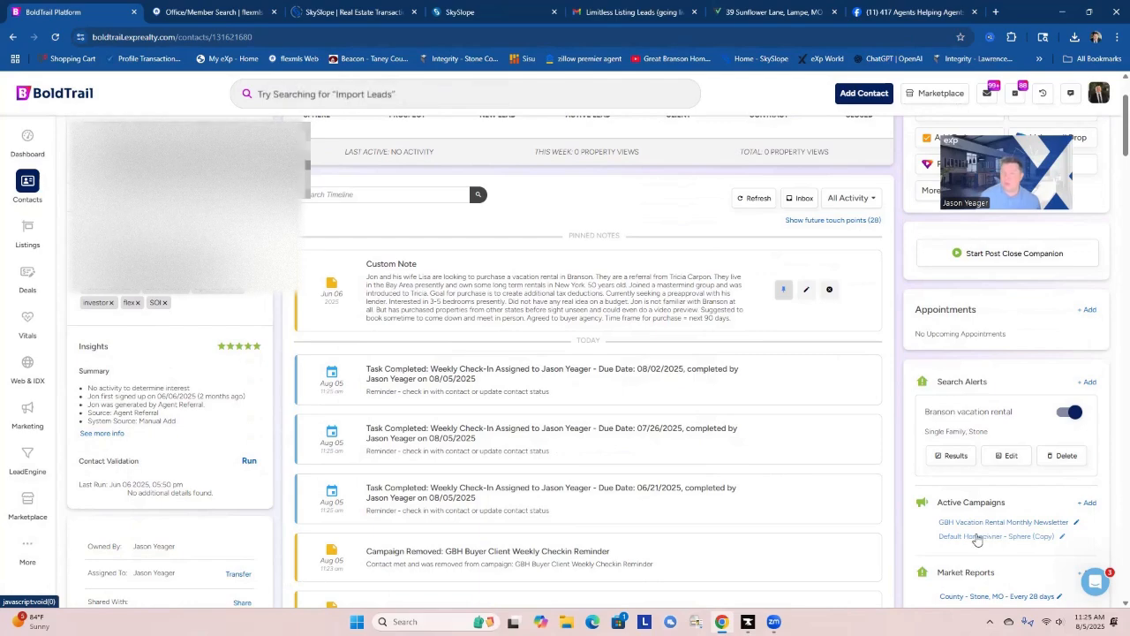
pyautogui.scroll(2, 681, 480)
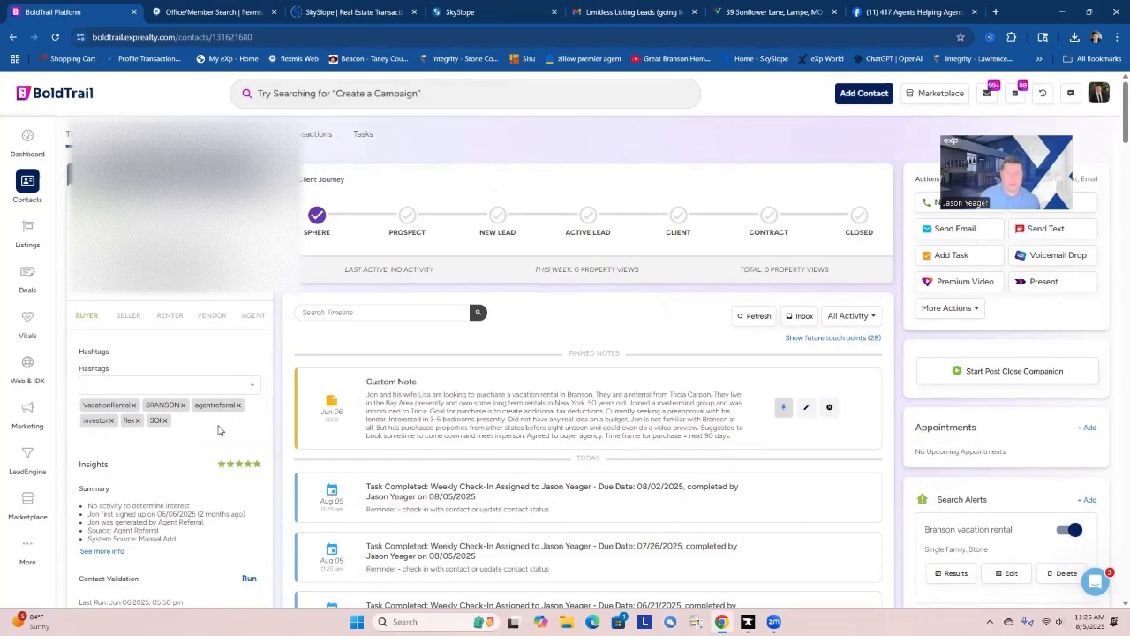
# Return to the dashboard task list and open the contact of the overdue Week 4 - FSBO/Expired Follow Up Call task.
pyautogui.click(27, 136)
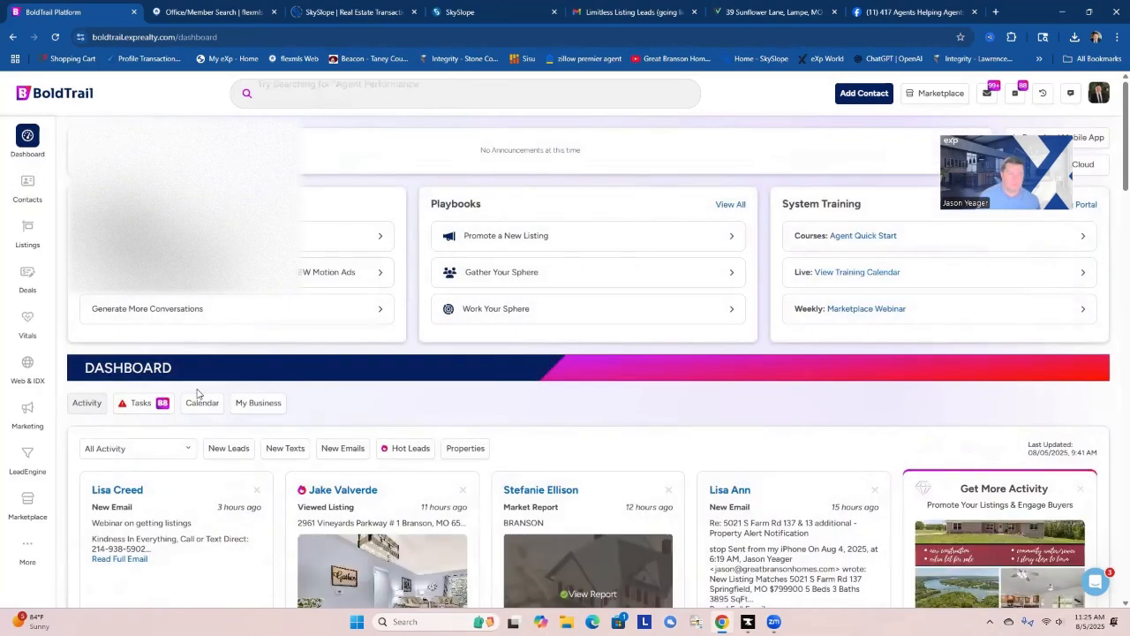
pyautogui.click(146, 405)
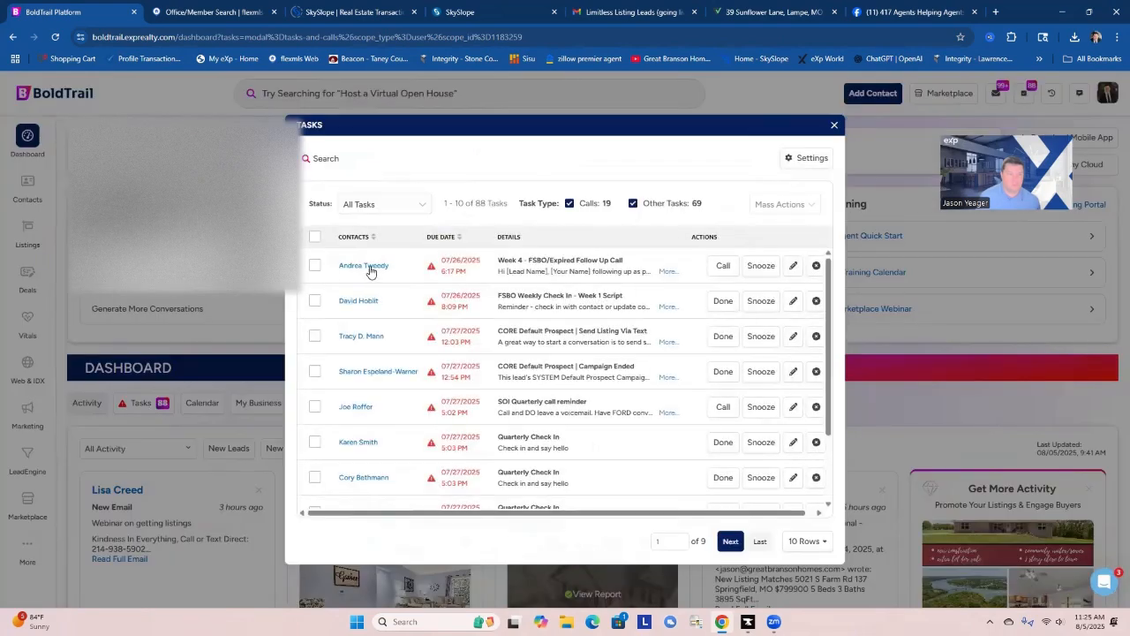
pyautogui.click(369, 267)
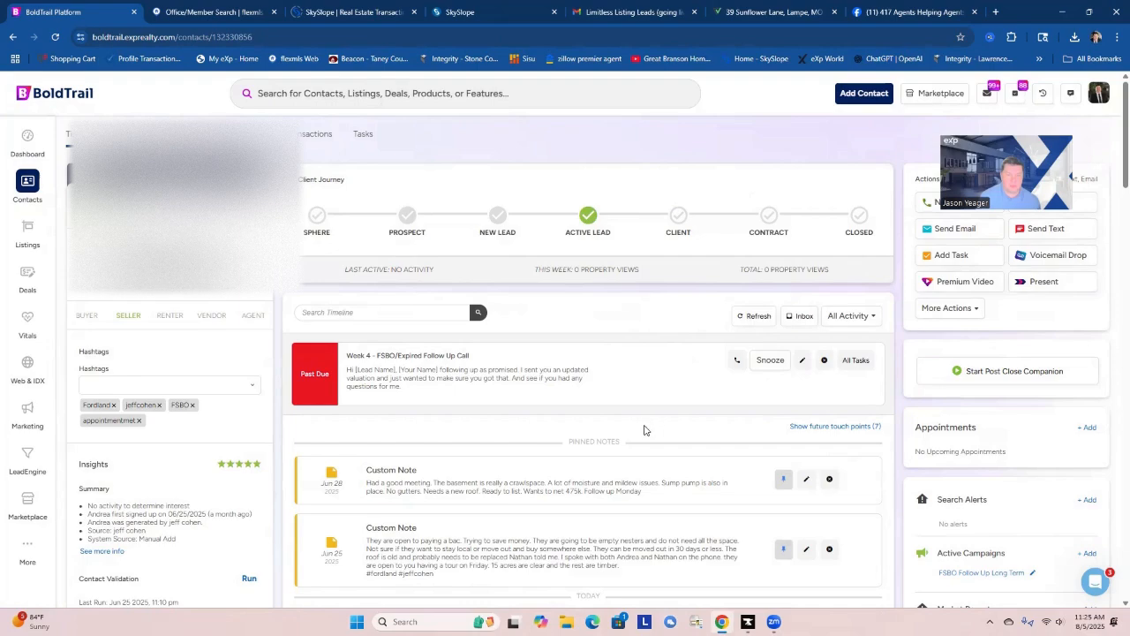
# Examine the contact's timeline history, pinned notes and active campaigns before the follow-up call.
pyautogui.scroll(-4, 644, 430)
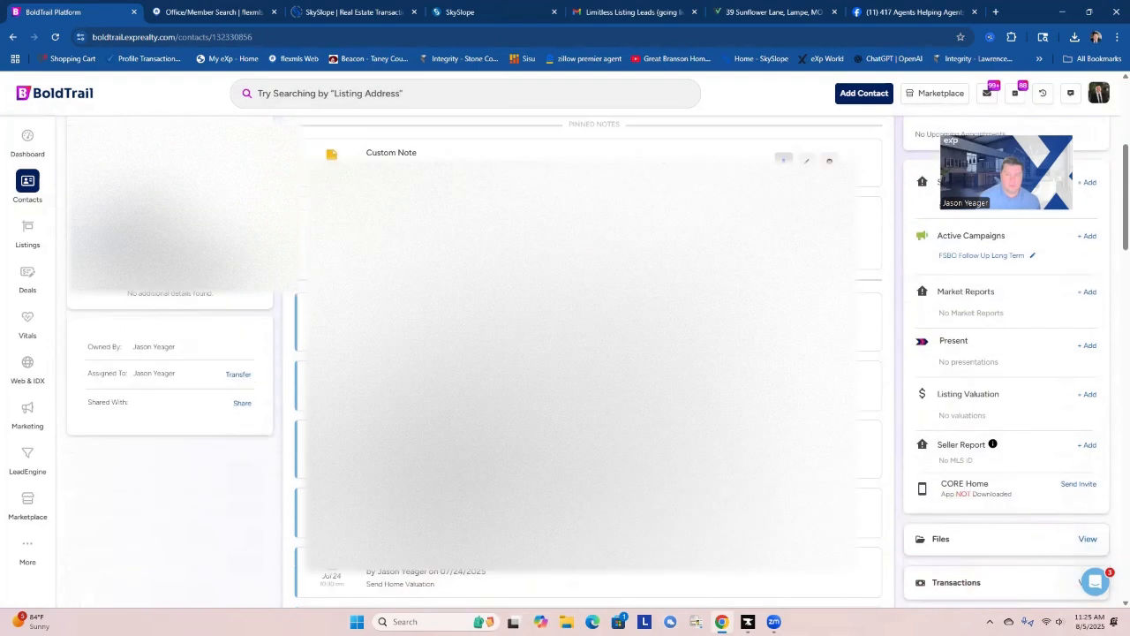
pyautogui.scroll(-10, 644, 430)
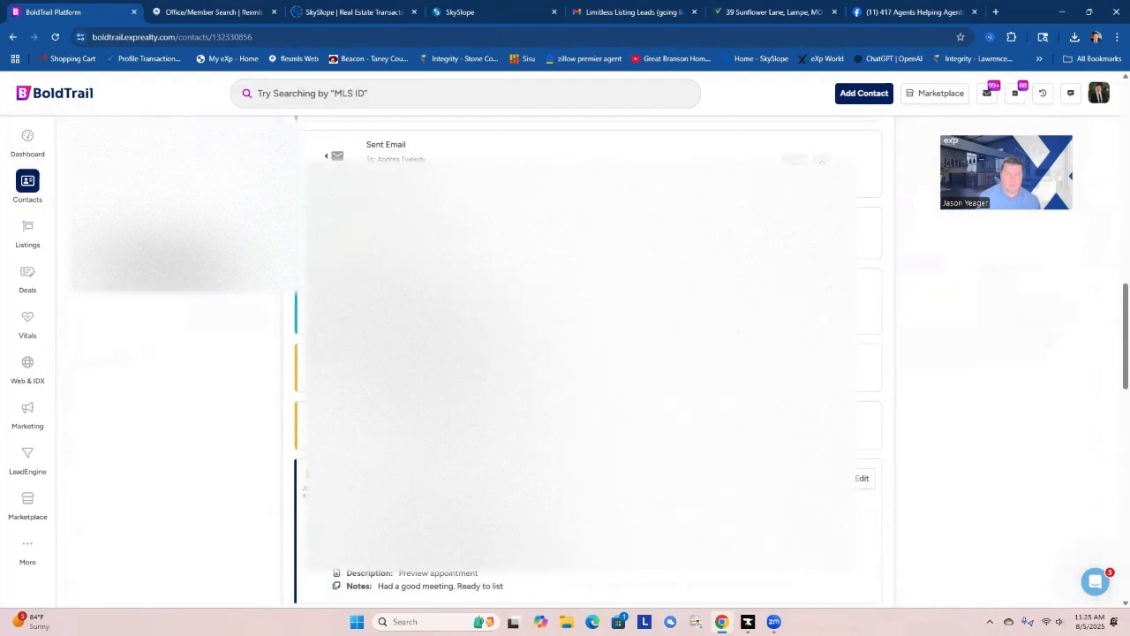
pyautogui.scroll(-10, 587, 362)
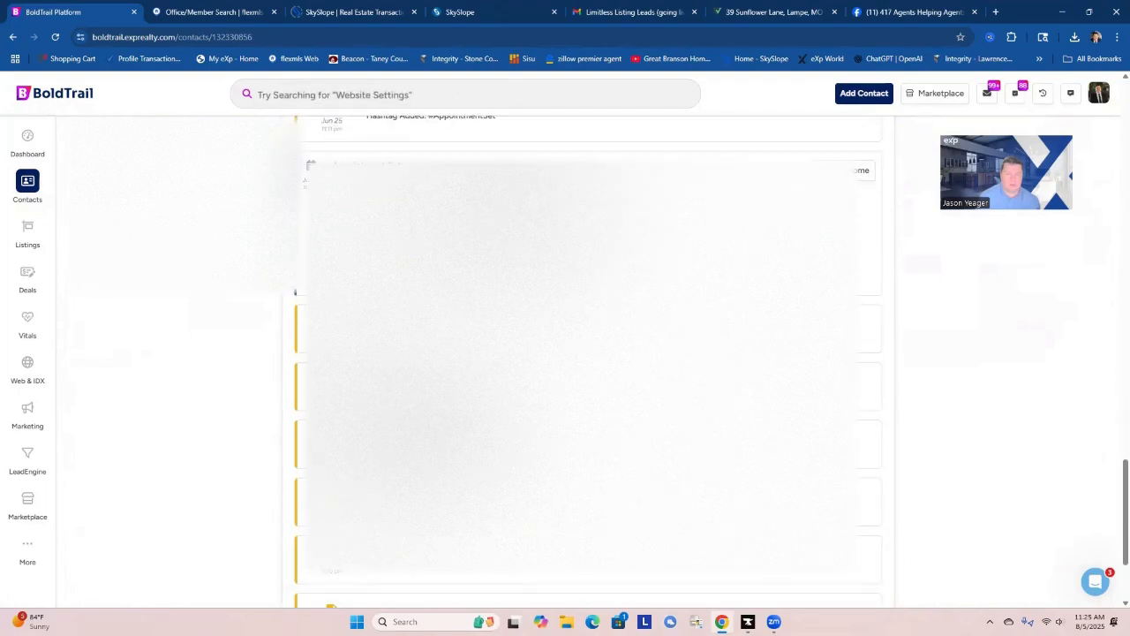
pyautogui.scroll(-3, 875, 371)
pyautogui.scroll(10, 587, 362)
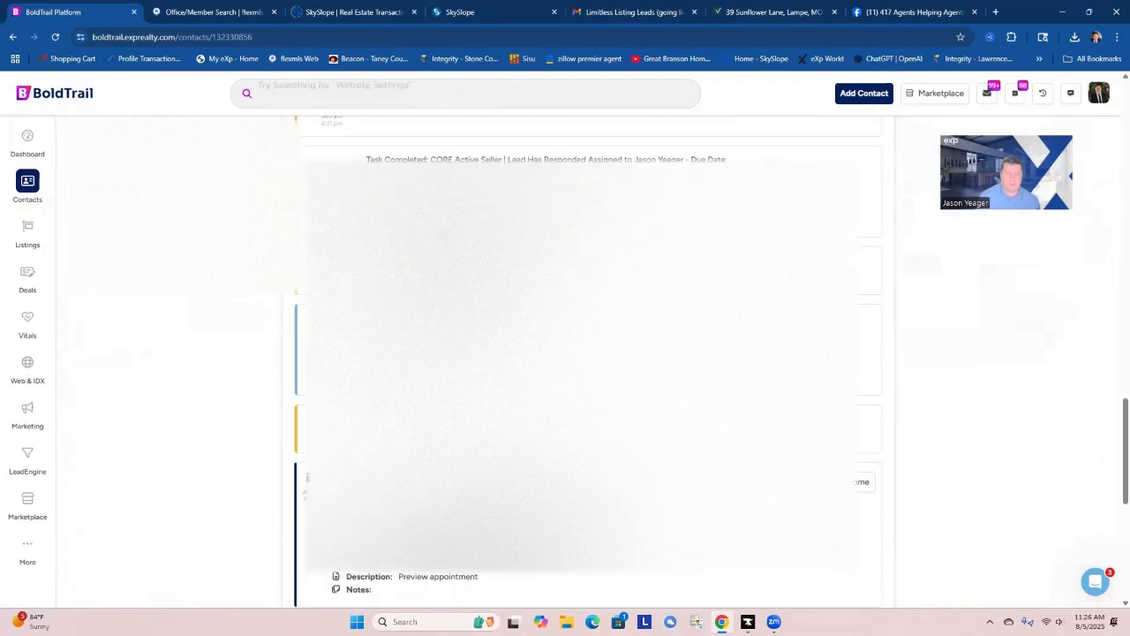
pyautogui.scroll(10, 588, 362)
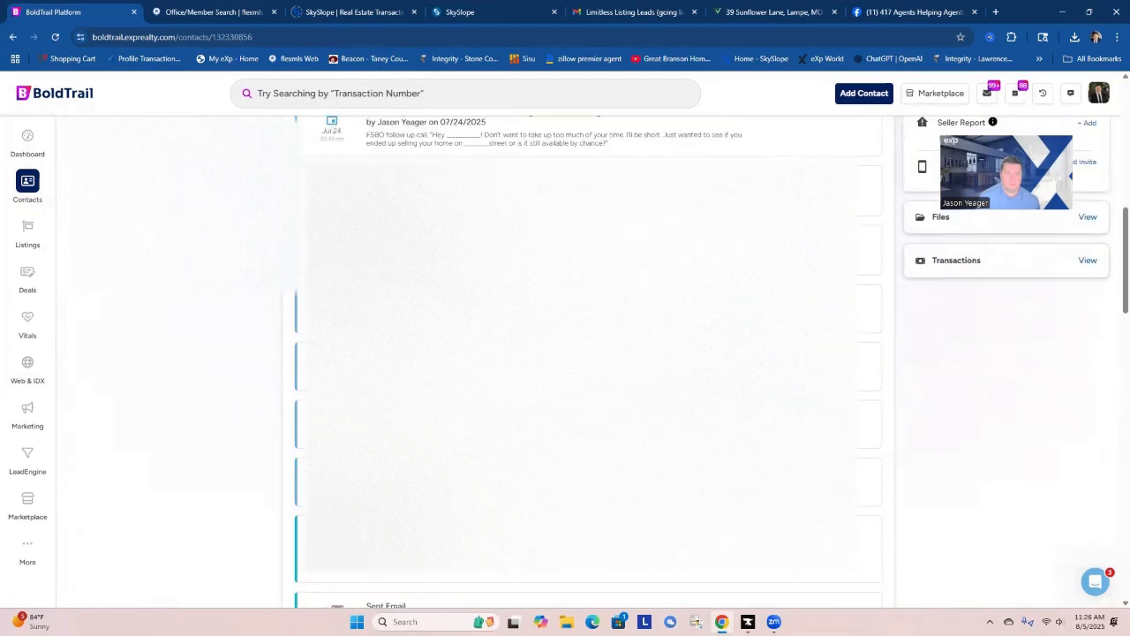
pyautogui.scroll(1, 588, 362)
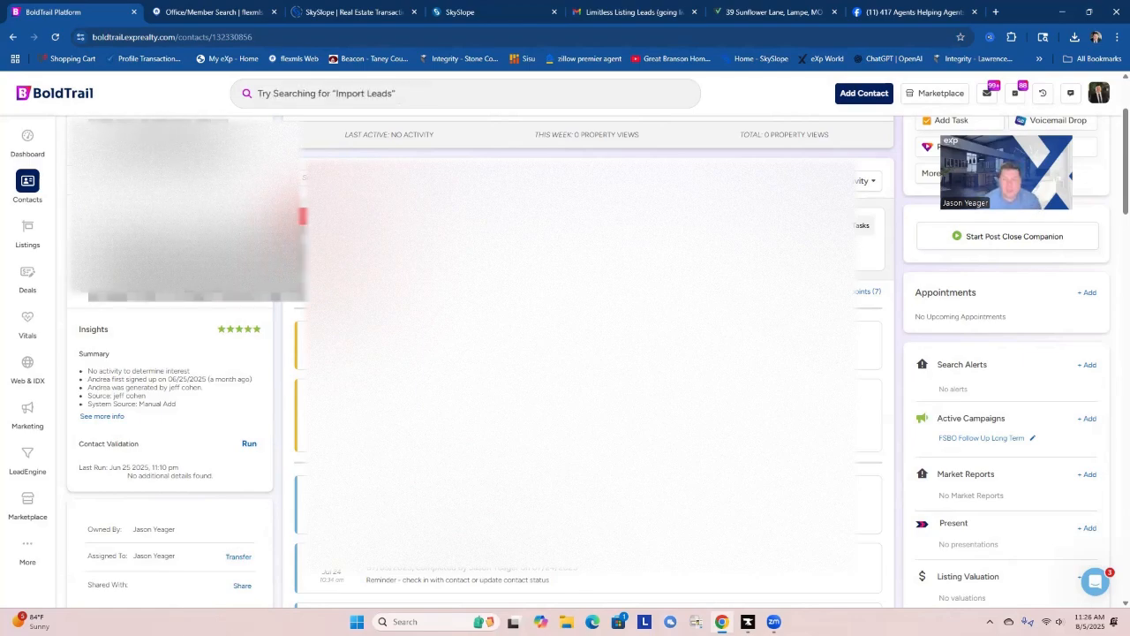
pyautogui.scroll(2, 583, 354)
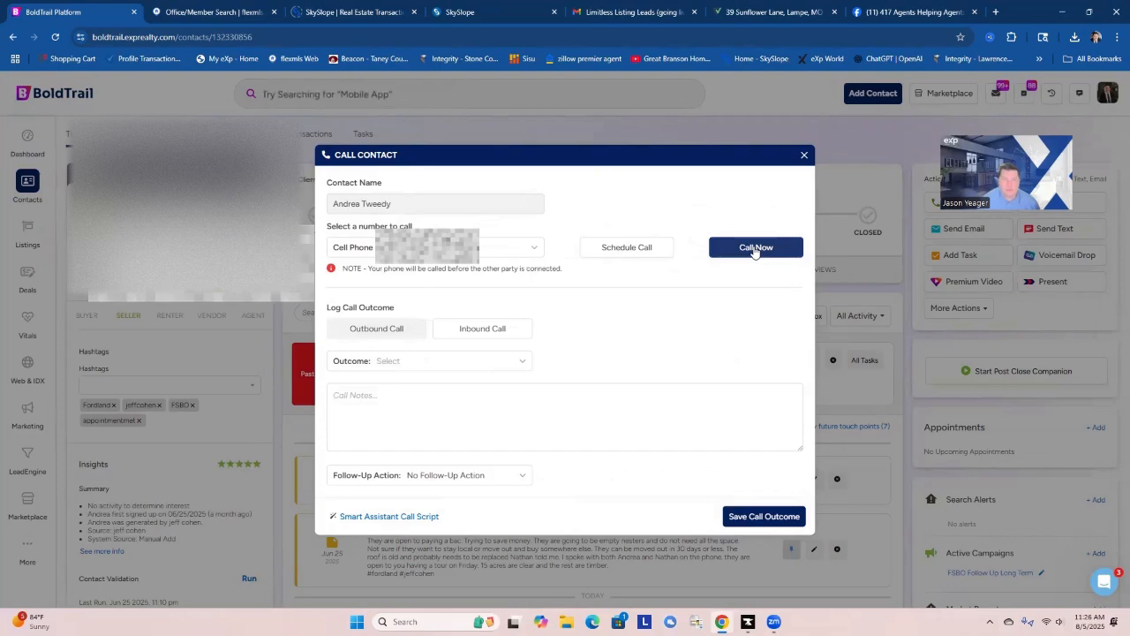
# Call the contact's cell phone, save the outbound call outcome as Left Voicemail, and check the call entries on the timeline.
pyautogui.click(756, 249)
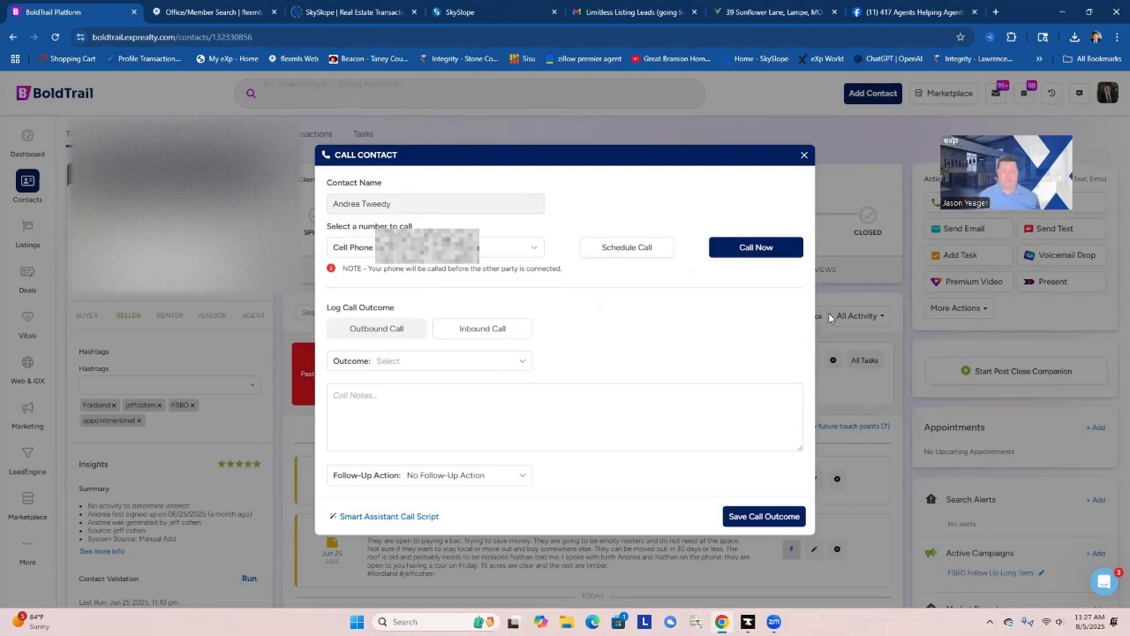
pyautogui.click(505, 363)
pyautogui.click(422, 412)
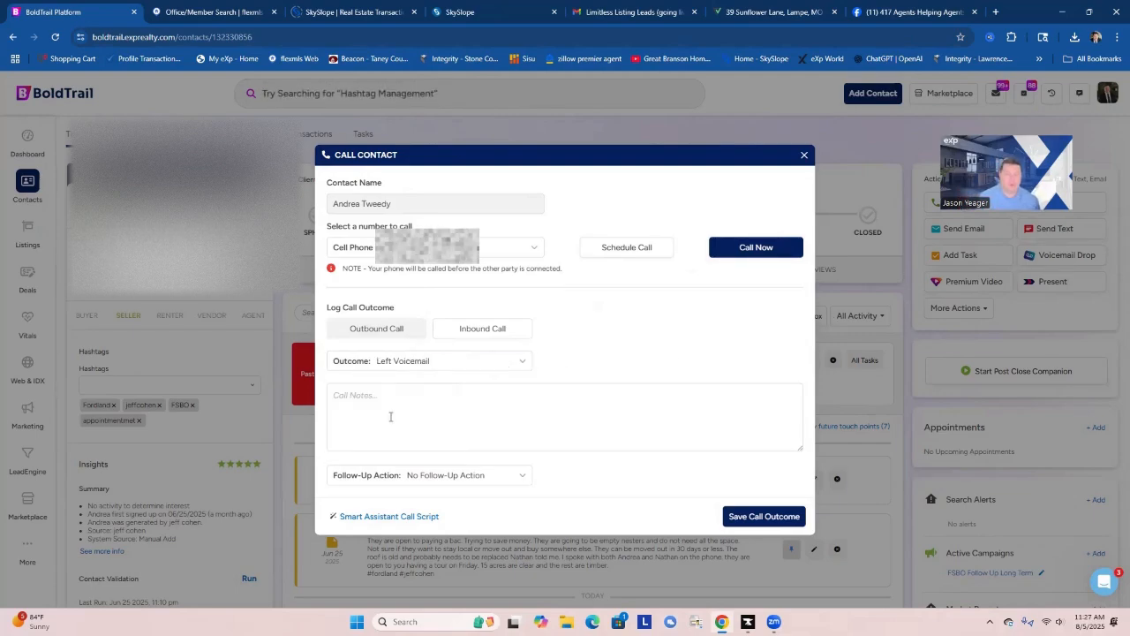
pyautogui.click(764, 516)
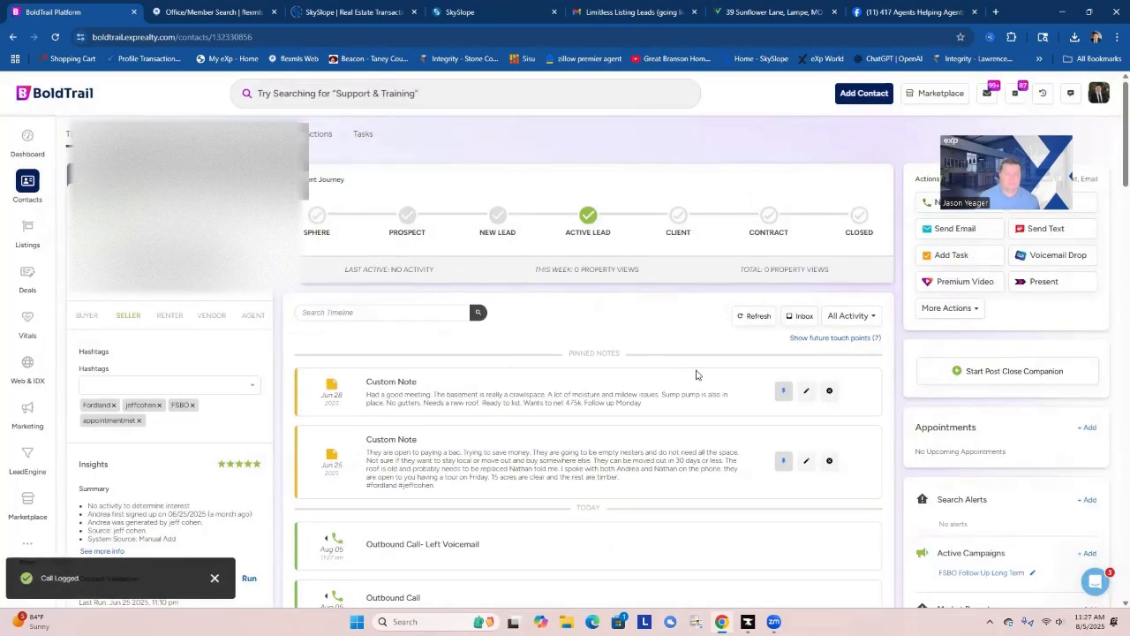
pyautogui.scroll(-2, 525, 485)
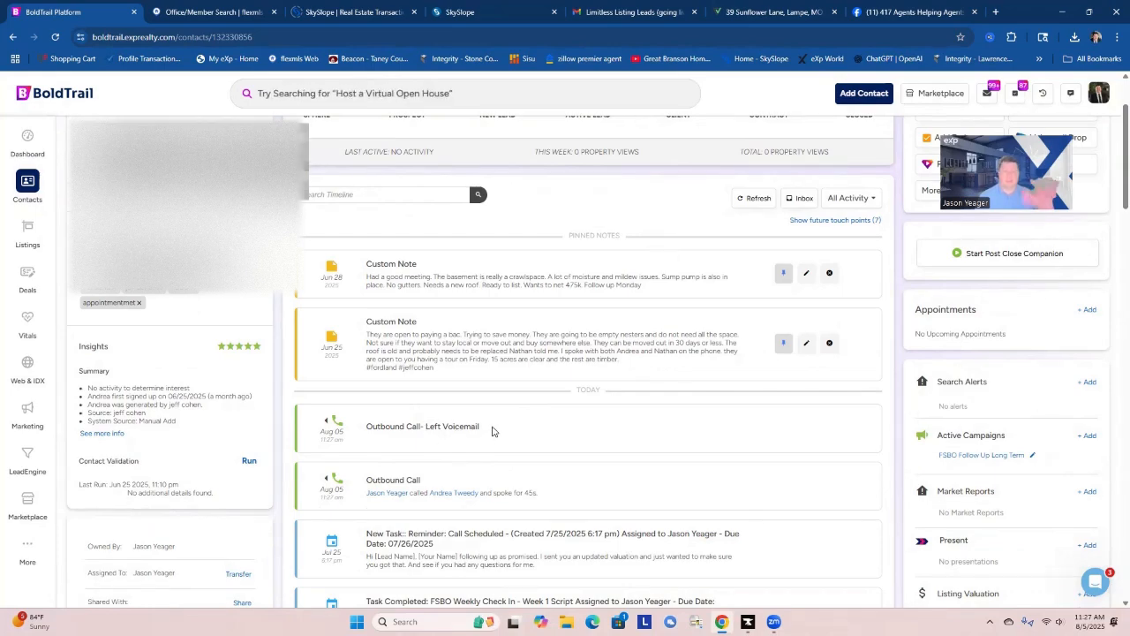
pyautogui.scroll(2, 521, 406)
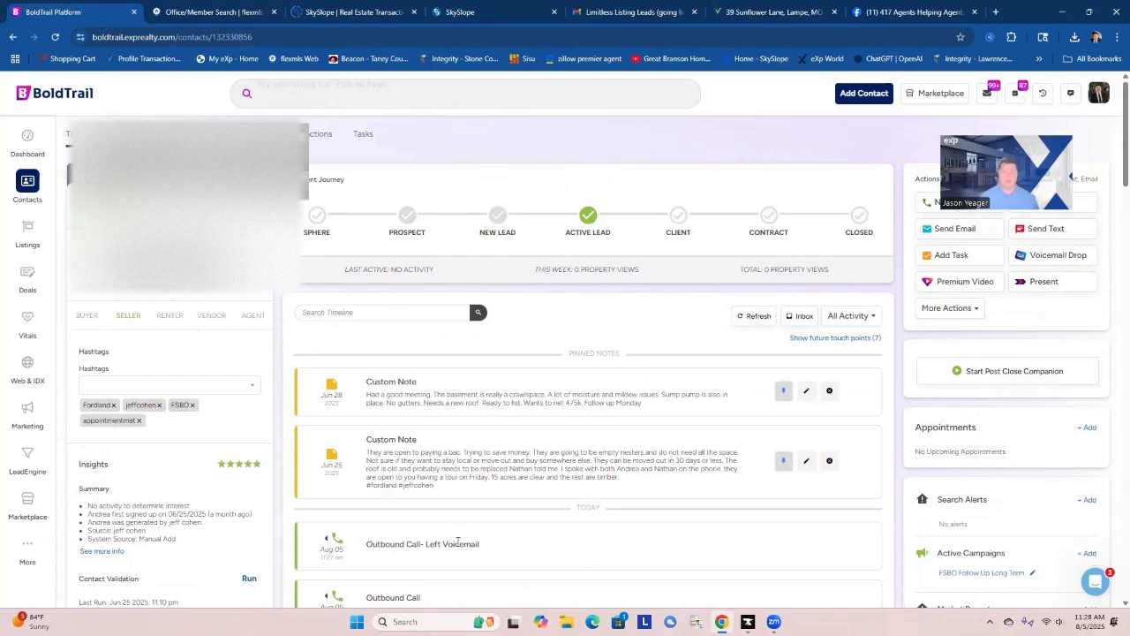
# Return to the dashboard task list and open the contact of the overdue FSBO Weekly Check In - Week 1 Script task.
pyautogui.scroll(-1, 491, 499)
pyautogui.scroll(1, 529, 465)
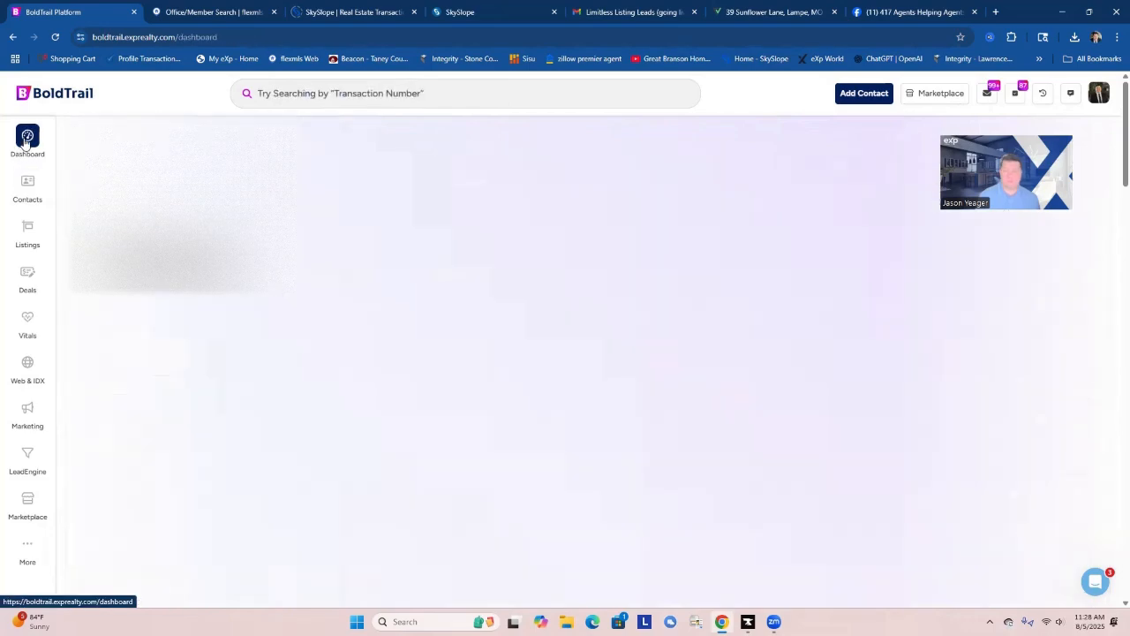
pyautogui.scroll(-1, 584, 359)
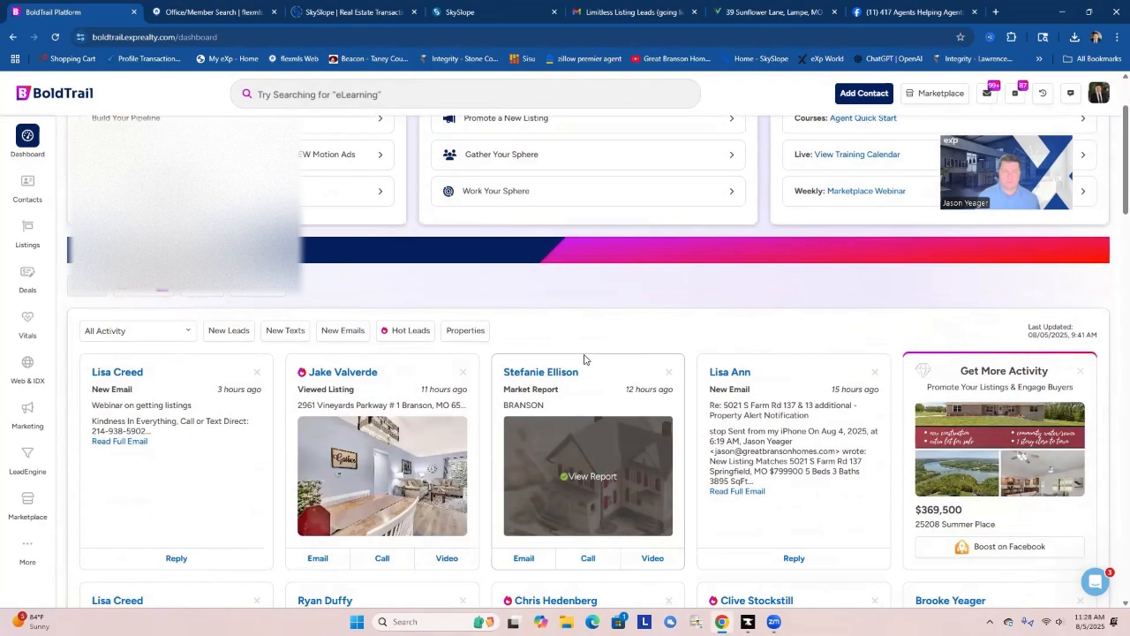
pyautogui.click(141, 289)
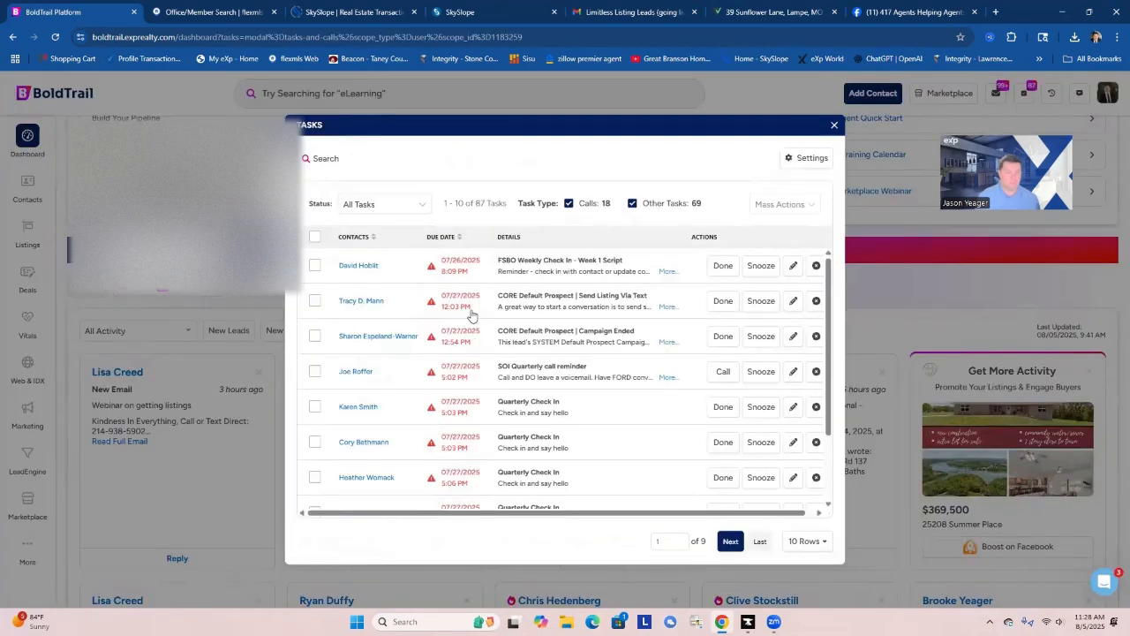
pyautogui.click(359, 265)
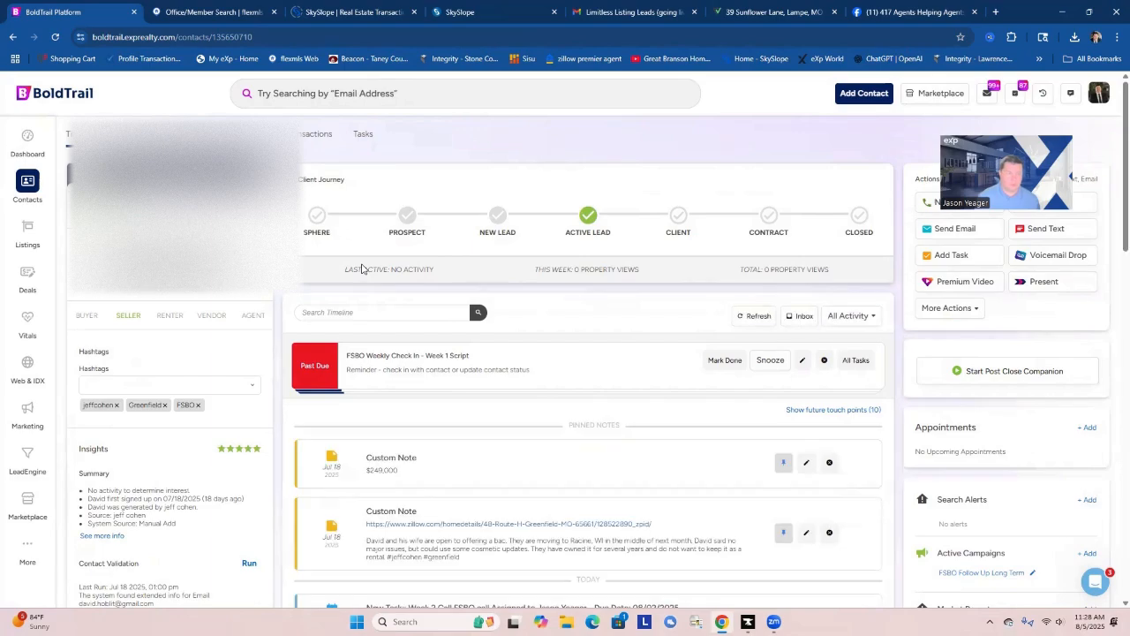
# Open the Zillow listing linked in the contact's pinned note and review the property's details and description.
pyautogui.scroll(-1, 593, 398)
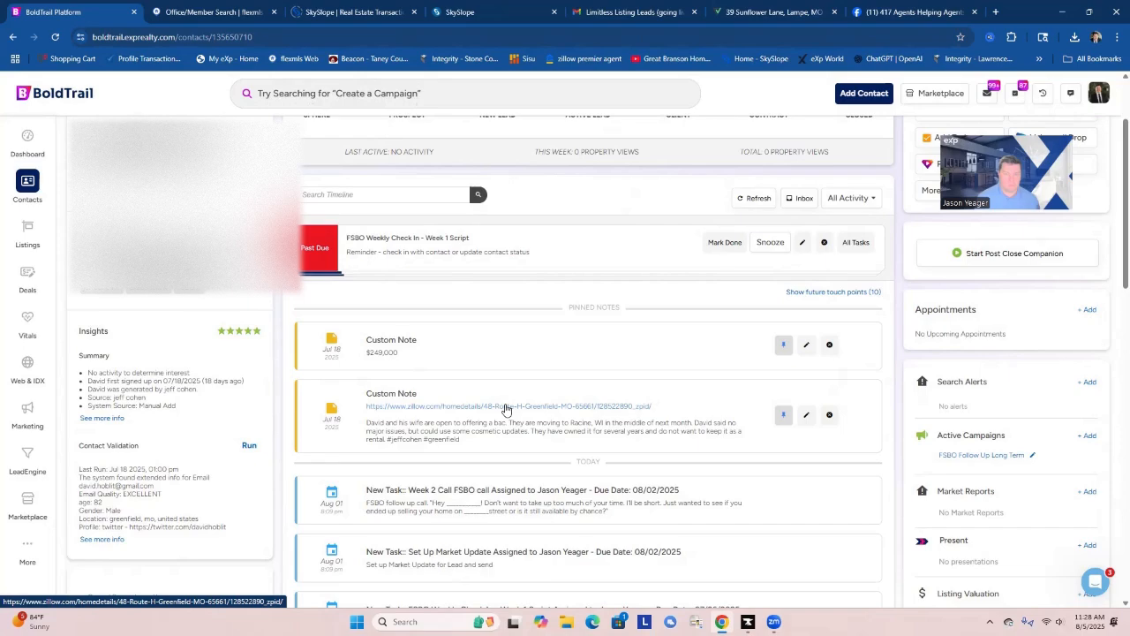
pyautogui.click(506, 407)
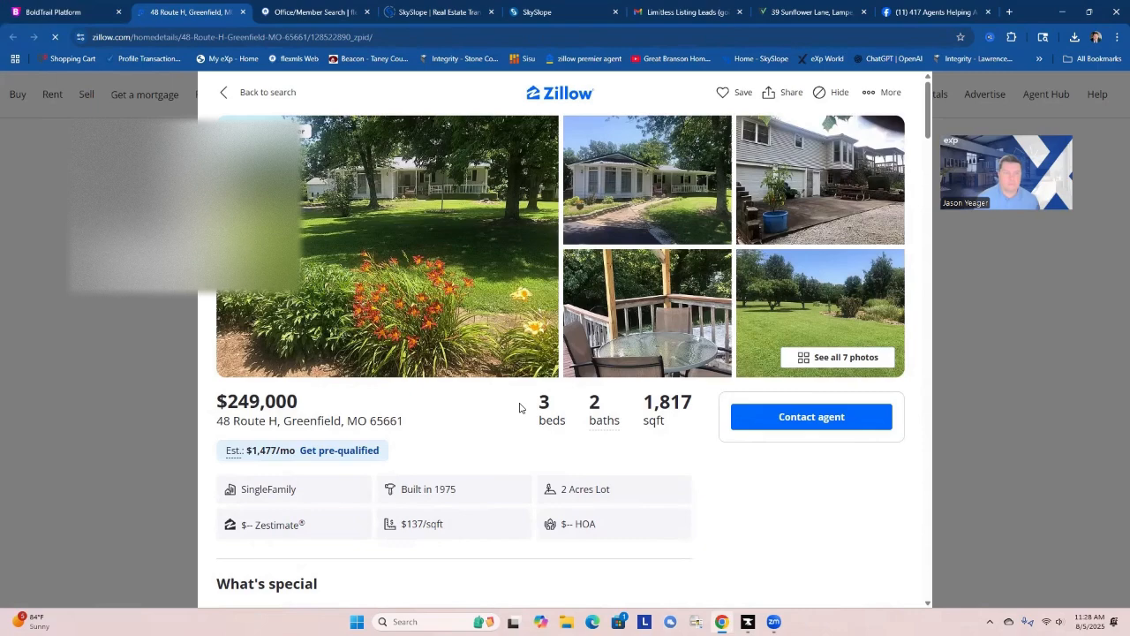
pyautogui.scroll(-2, 519, 407)
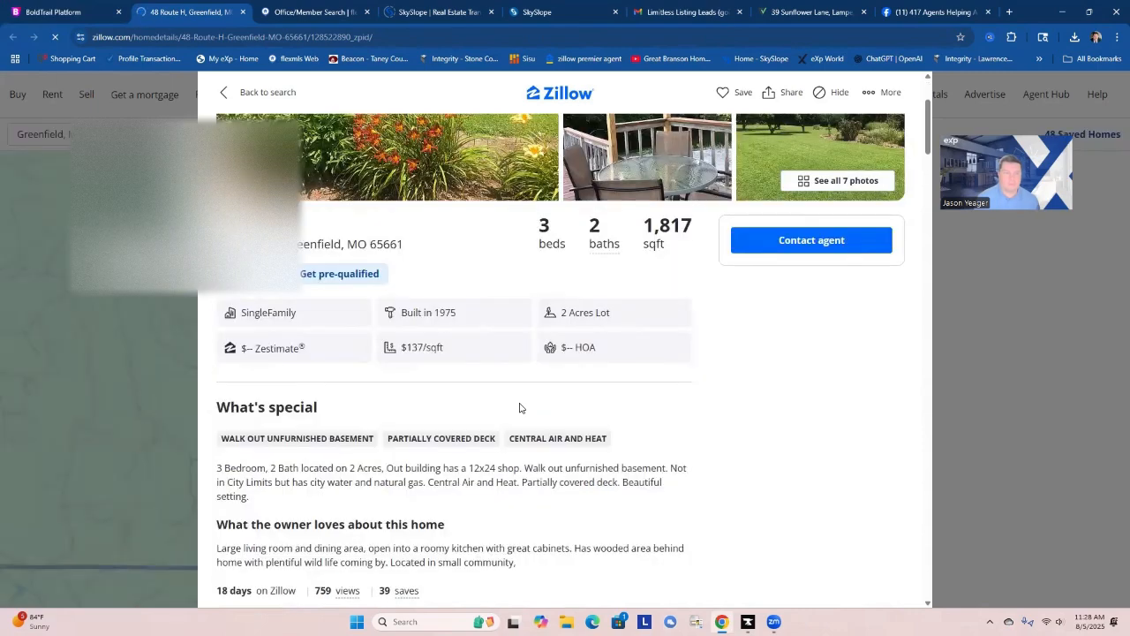
pyautogui.scroll(-1, 520, 407)
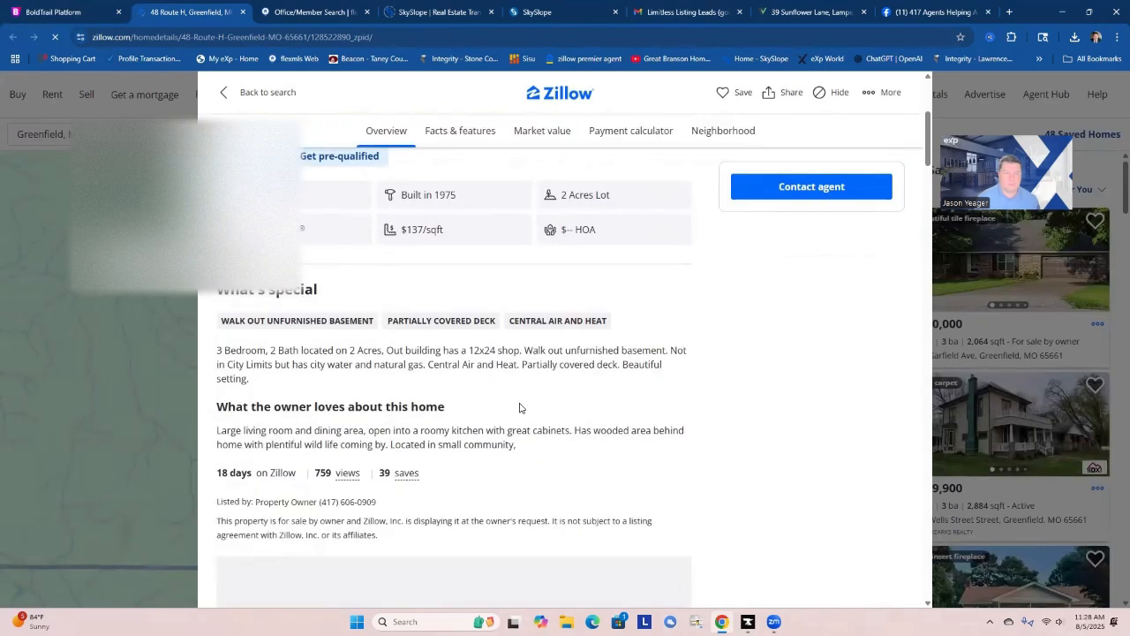
pyautogui.scroll(2, 520, 407)
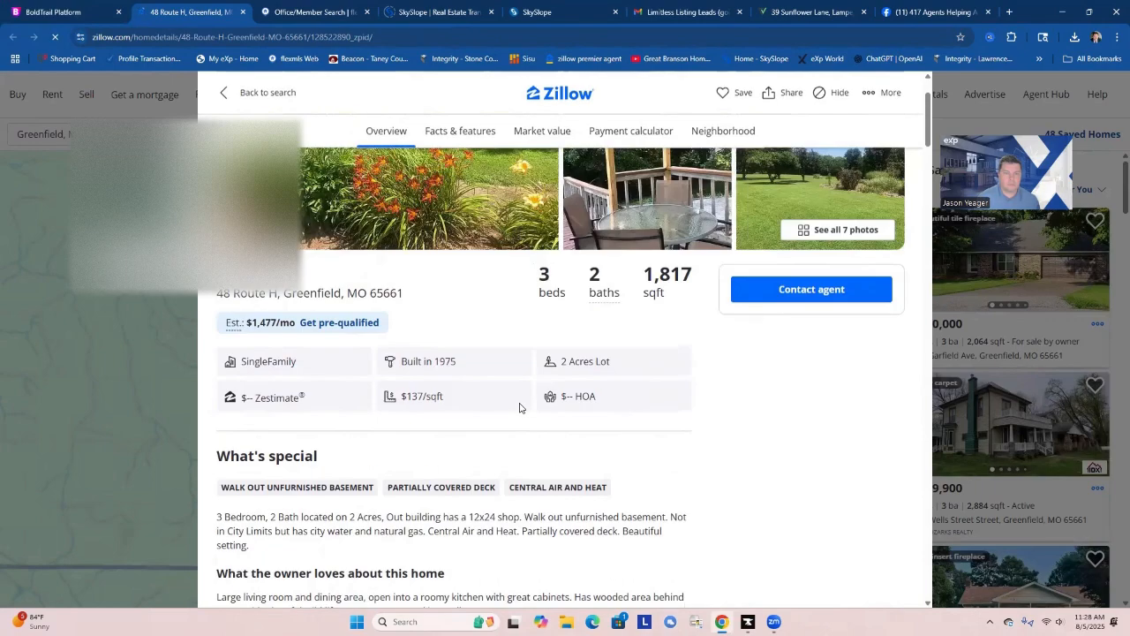
pyautogui.scroll(2, 519, 407)
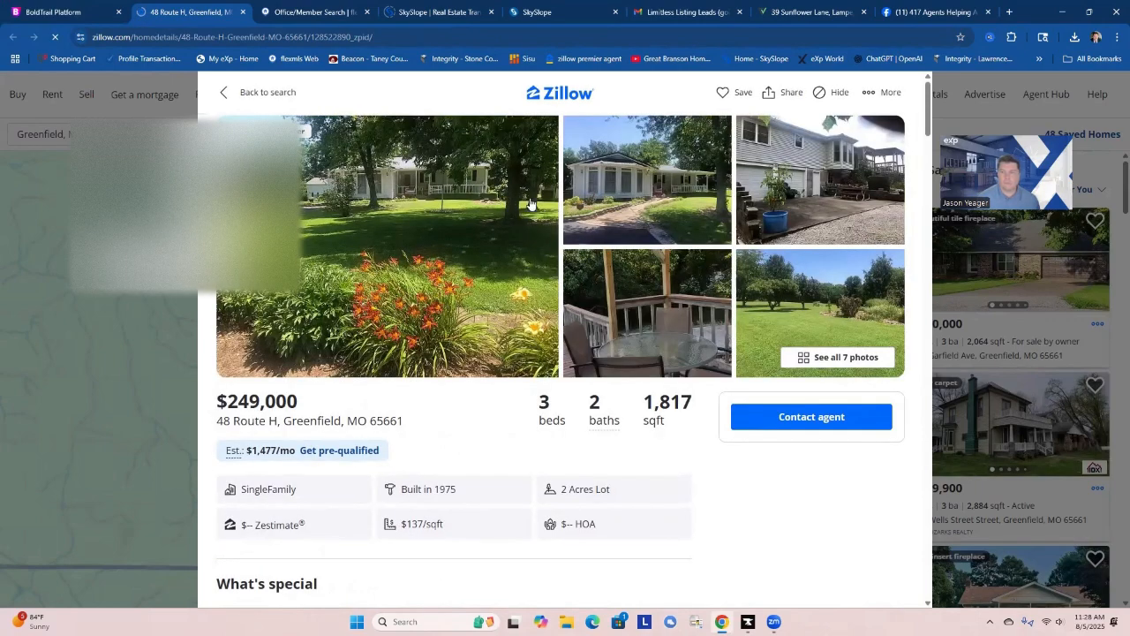
# Look through the Zillow listing's photos, and close the listing to return to the contact record.
pyautogui.click(442, 203)
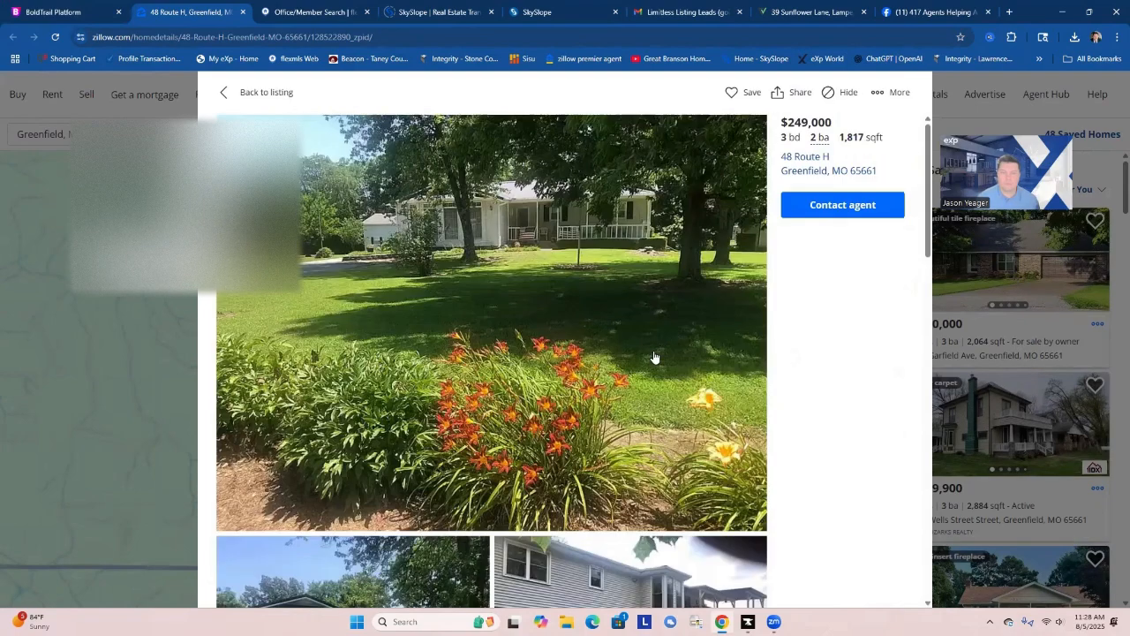
pyautogui.scroll(-8, 654, 357)
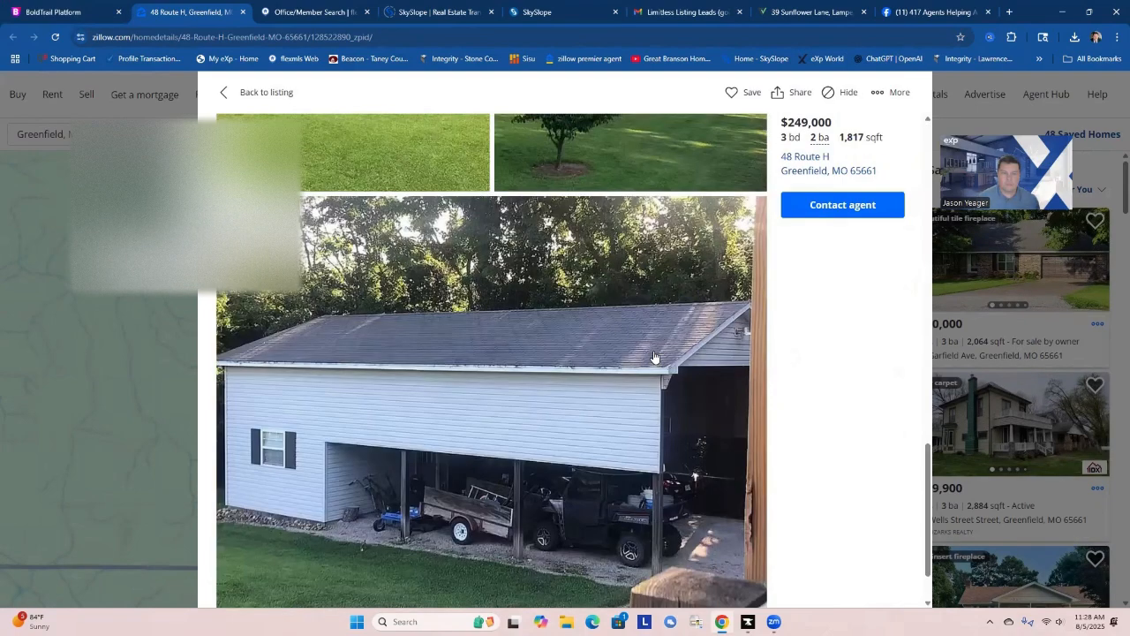
pyautogui.scroll(5, 646, 355)
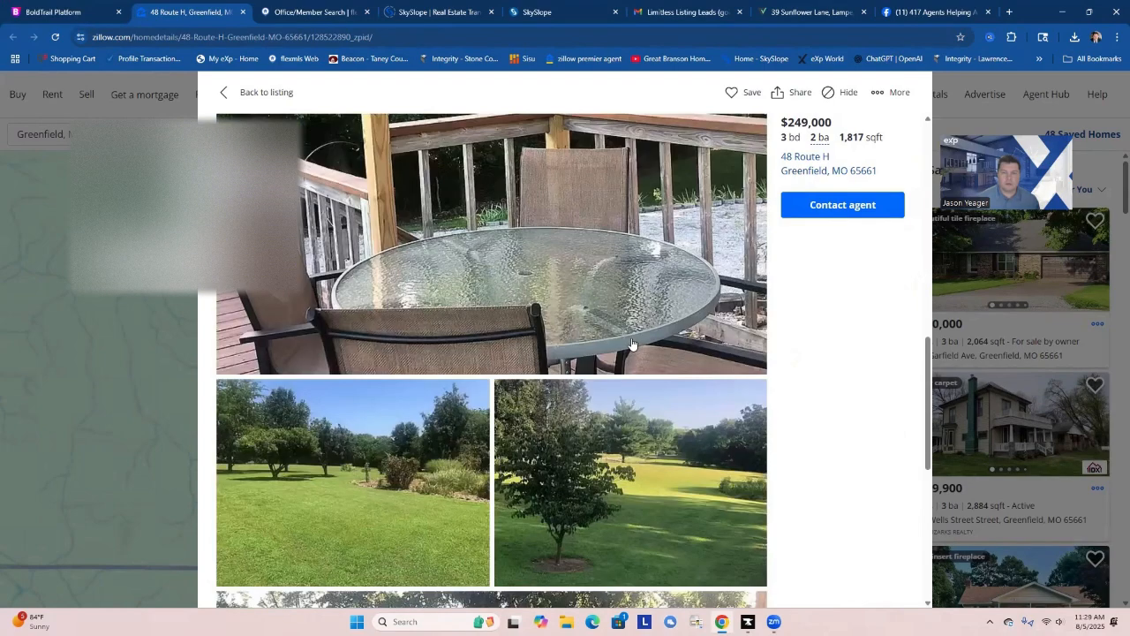
pyautogui.scroll(5, 624, 337)
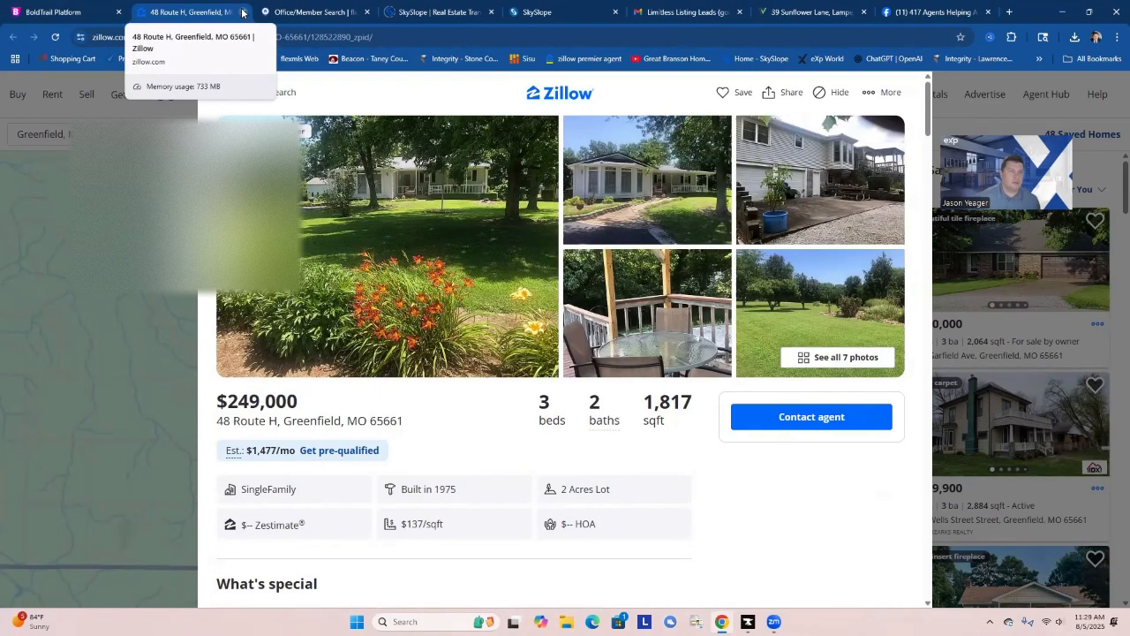
pyautogui.click(242, 12)
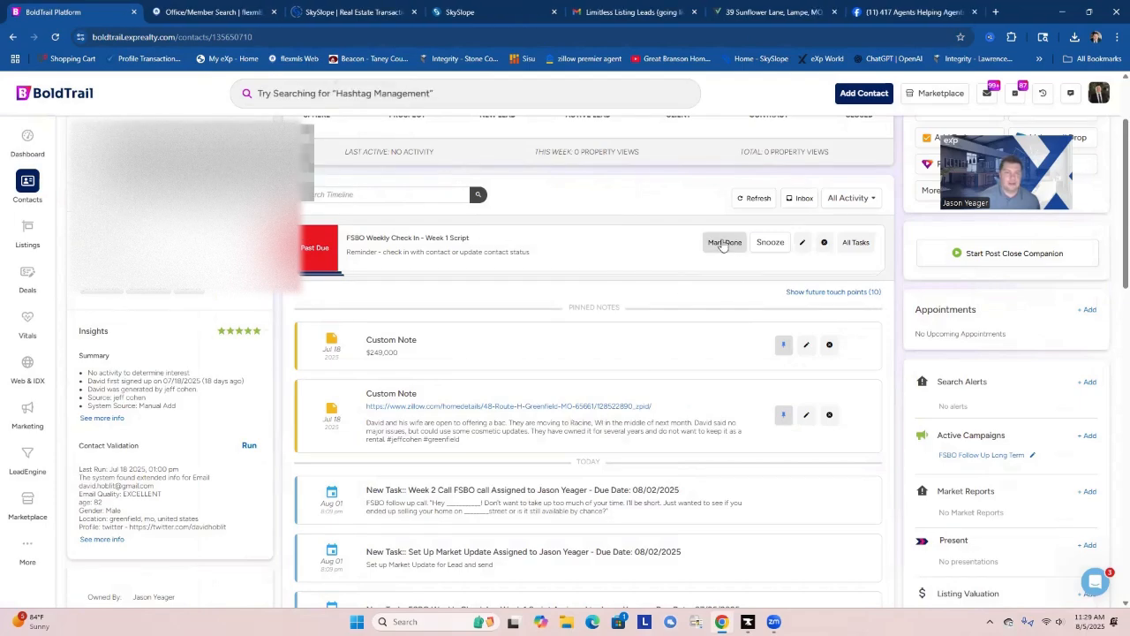
# Call the contact's cell phone and save the outbound call outcome as Left Voicemail.
pyautogui.scroll(2, 741, 335)
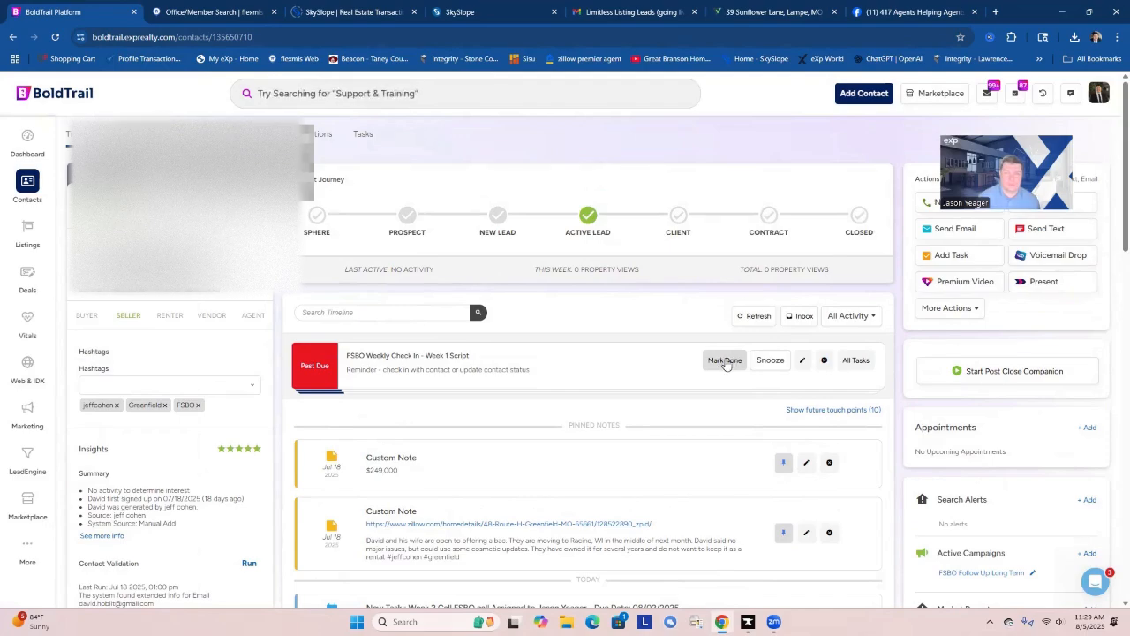
pyautogui.click(923, 204)
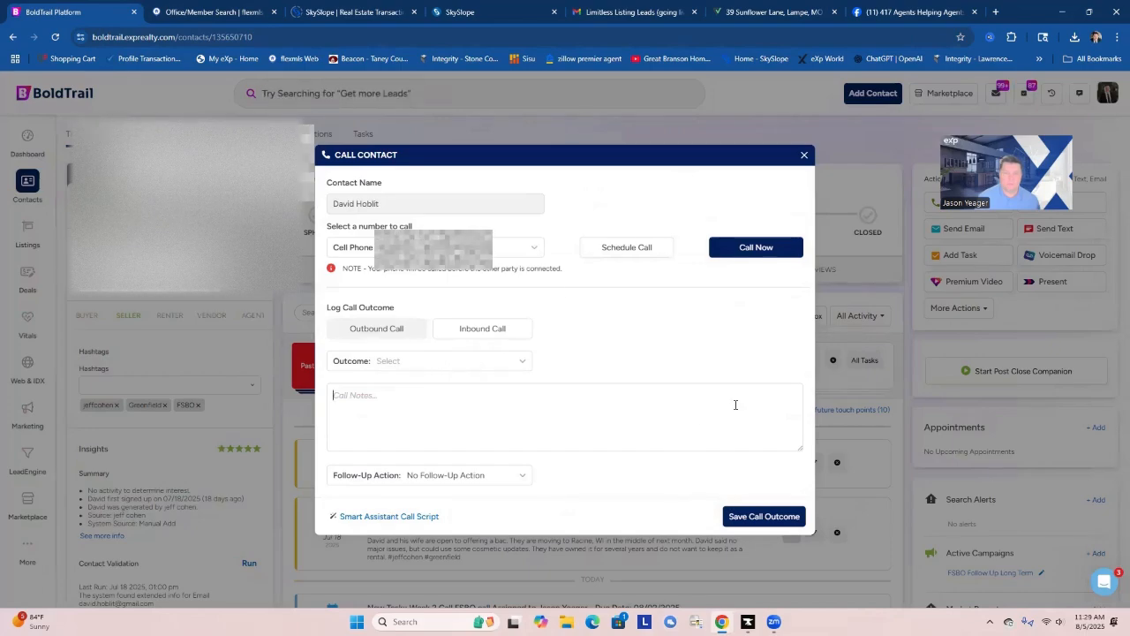
pyautogui.click(757, 246)
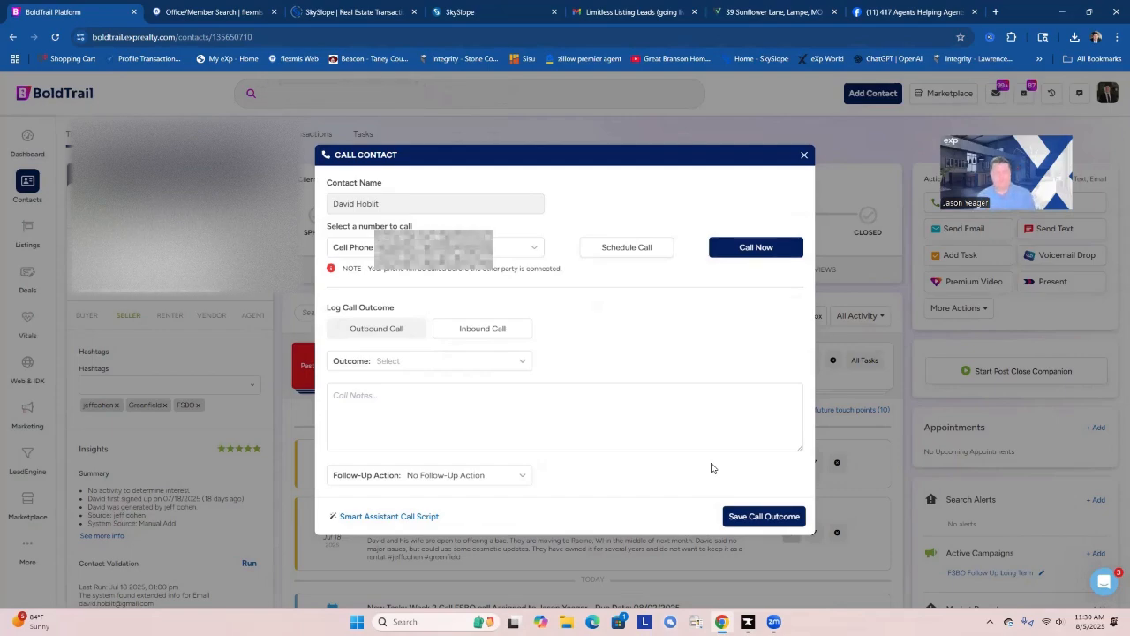
pyautogui.click(465, 361)
pyautogui.click(415, 409)
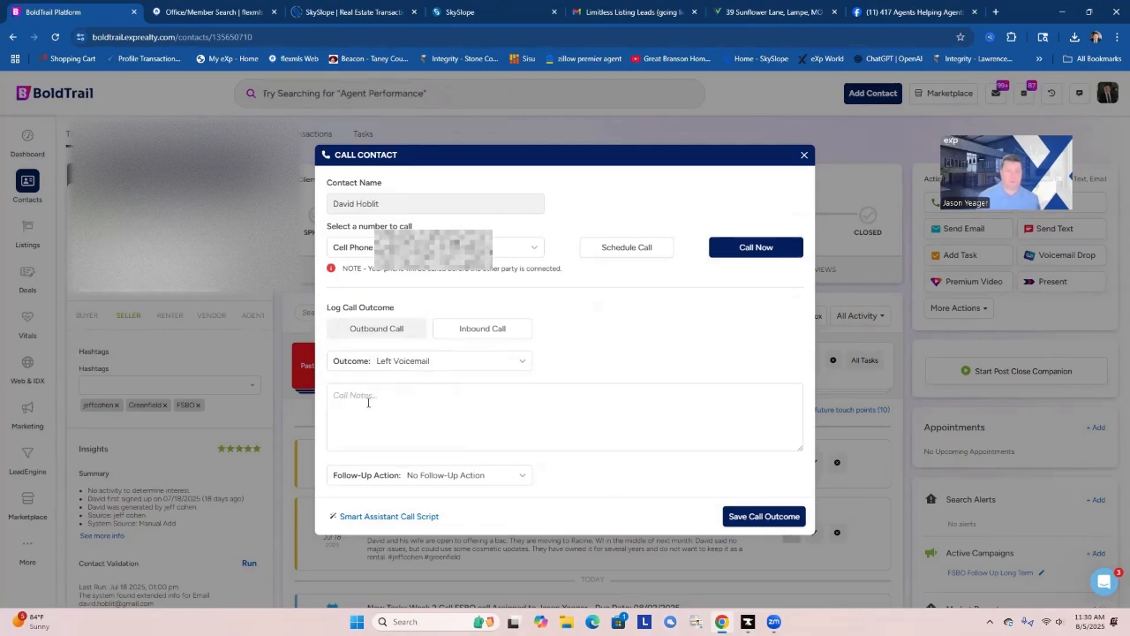
pyautogui.click(764, 518)
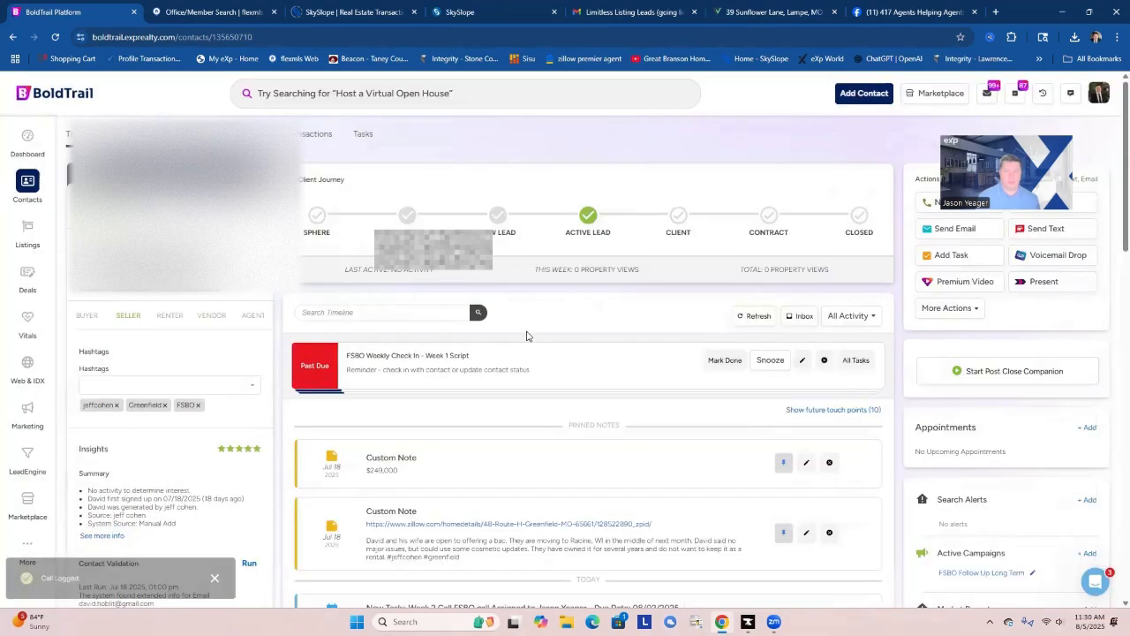
# Mark the past-due FSBO Weekly Check In - Week 1 Script, Week 2 Call FSBO call and Set Up Market Update tasks done.
pyautogui.click(726, 361)
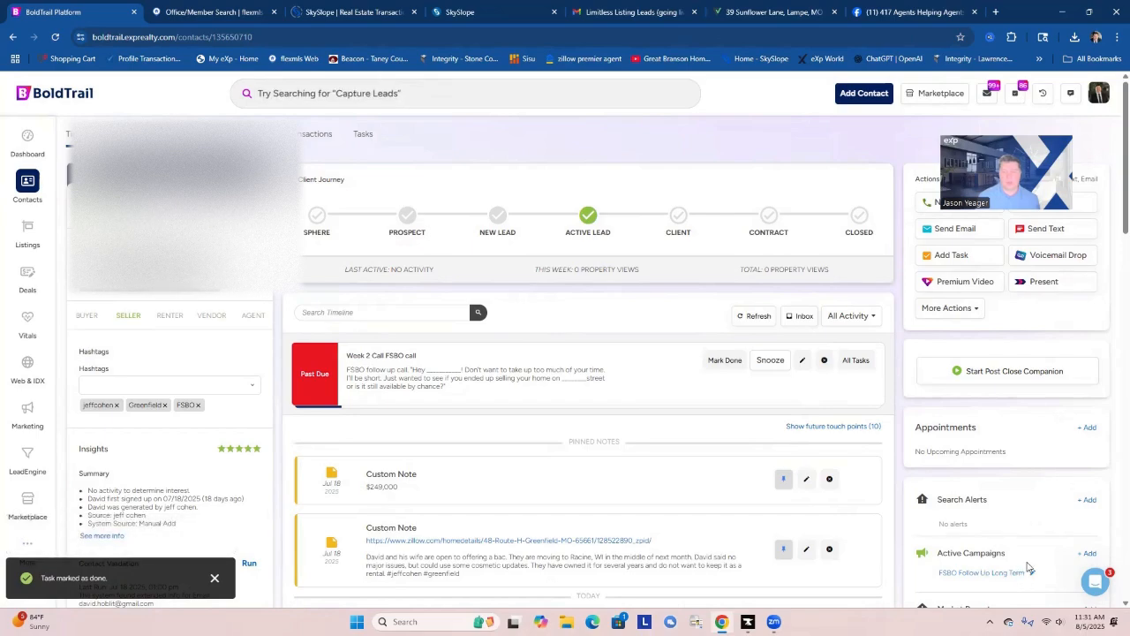
pyautogui.click(715, 362)
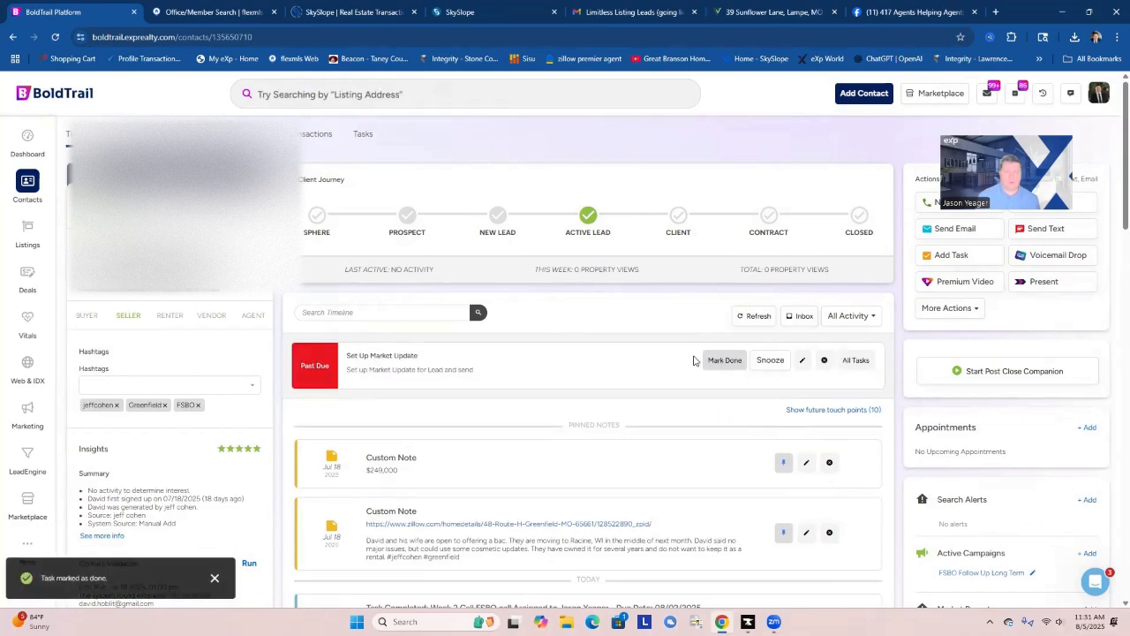
pyautogui.click(713, 359)
# Subscribe the contact to a market report for the city of Greenfield, MO, sent every 28 days.
pyautogui.scroll(-2, 1092, 433)
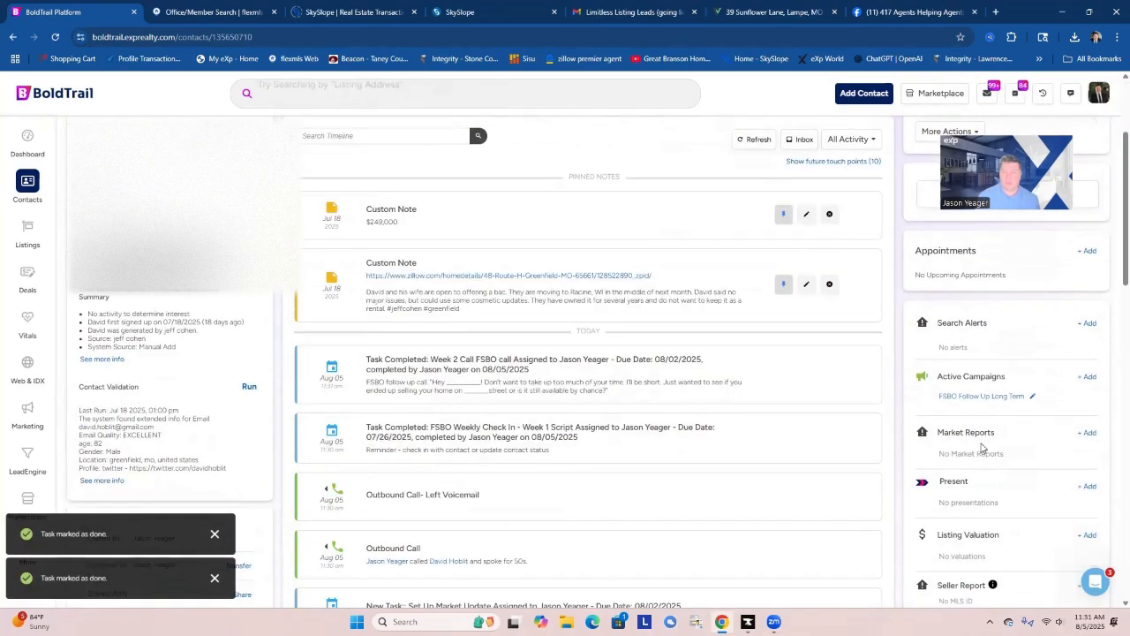
pyautogui.click(1089, 433)
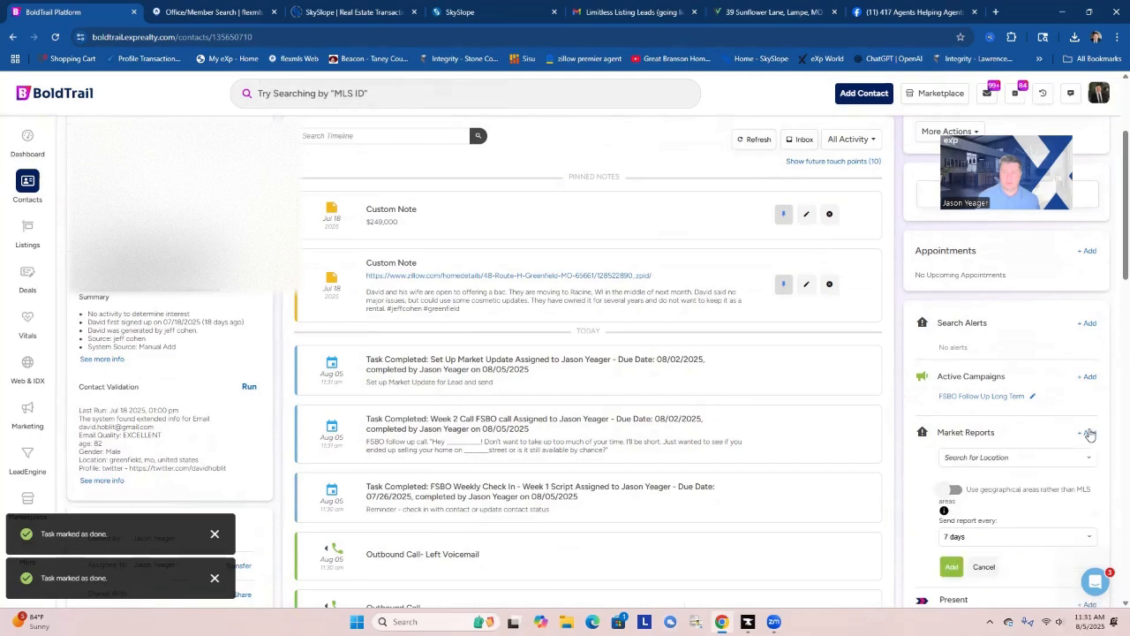
pyautogui.click(956, 457)
pyautogui.write('gre')
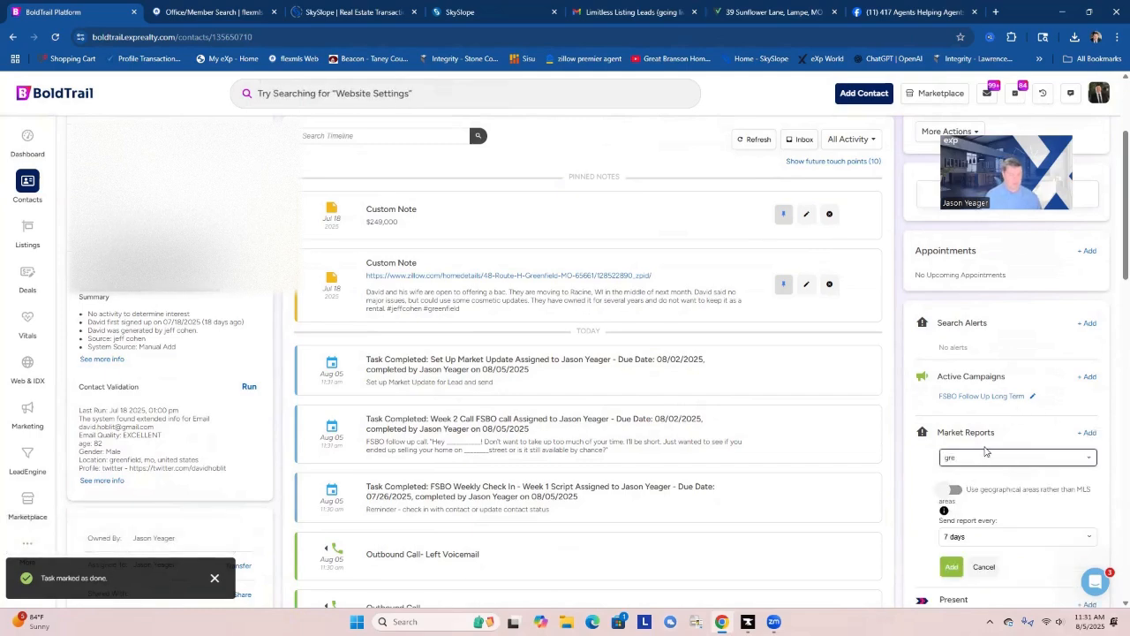
pyautogui.write('enfield')
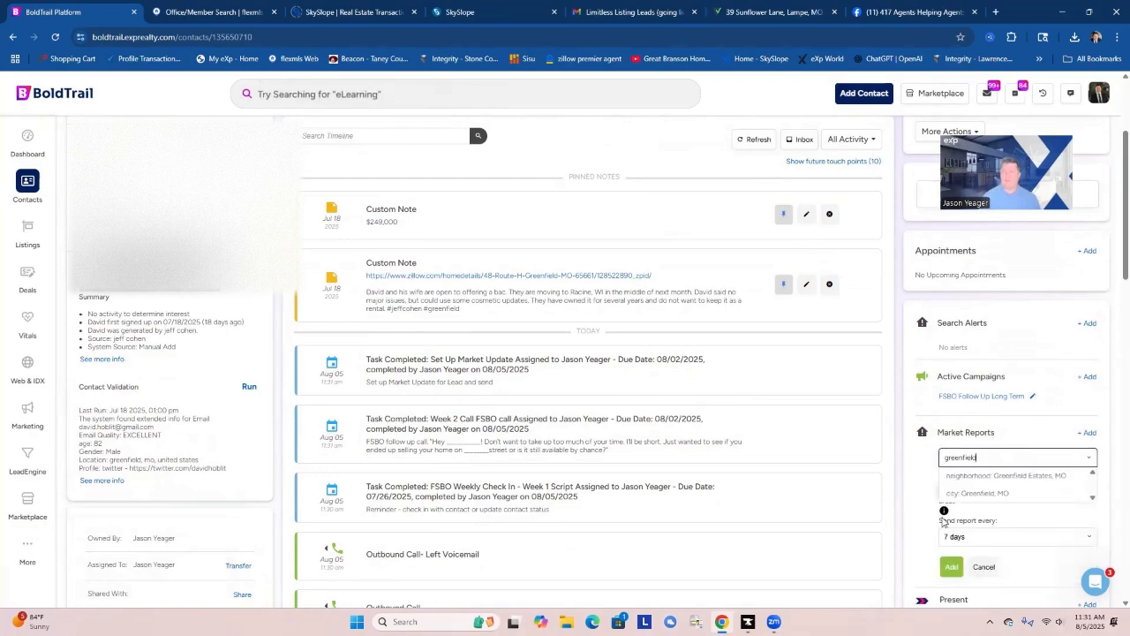
pyautogui.click(989, 493)
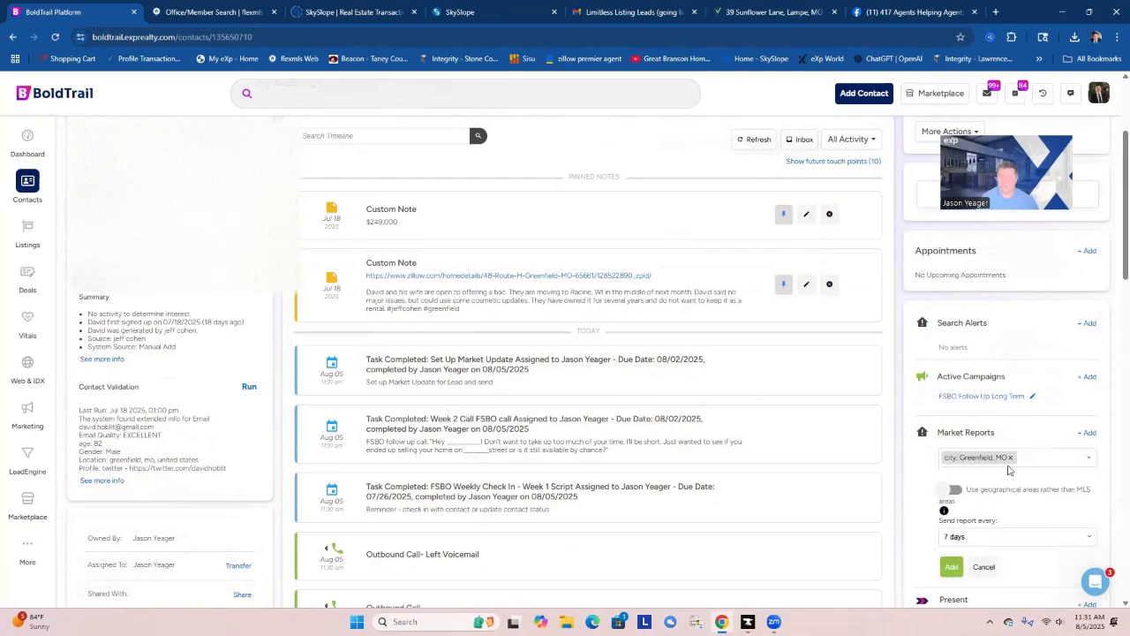
pyautogui.click(1007, 536)
pyautogui.click(981, 591)
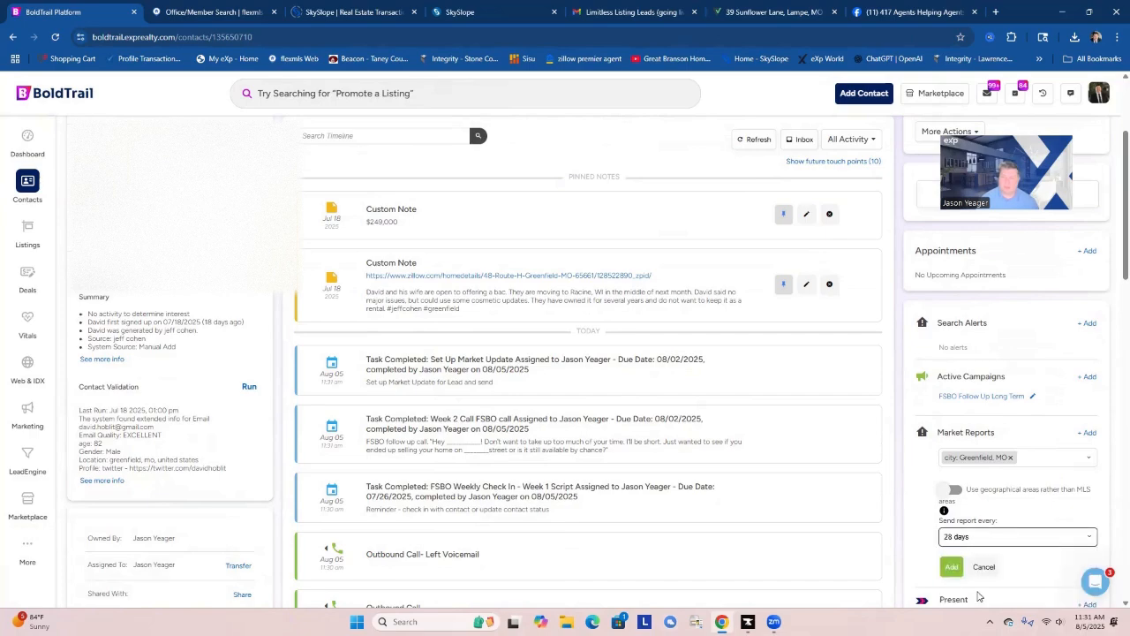
pyautogui.scroll(-2, 1015, 523)
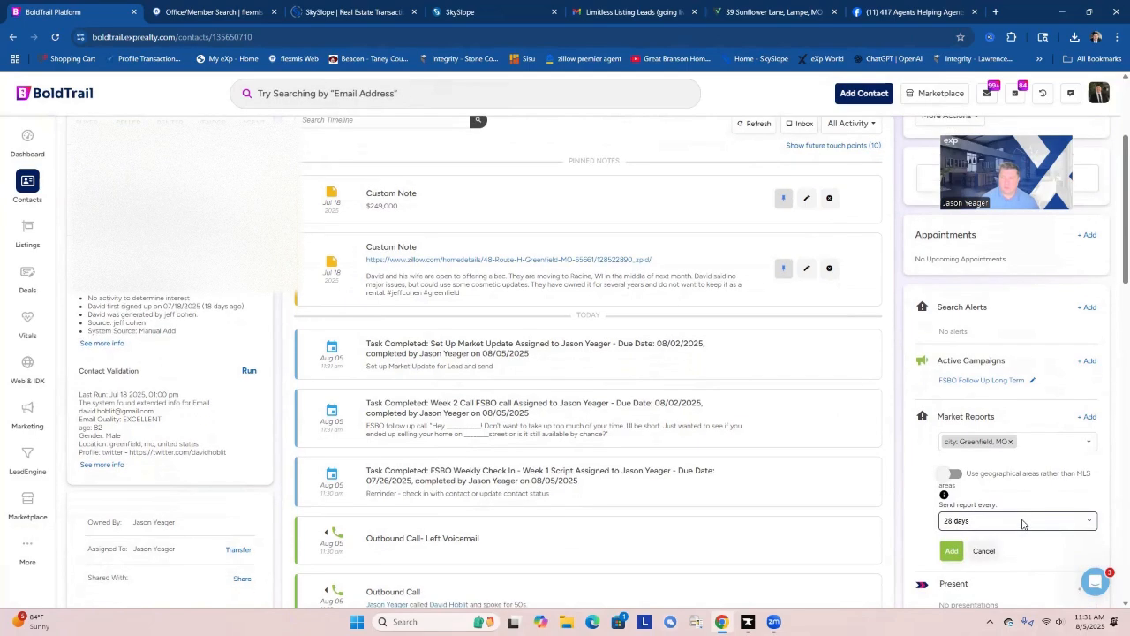
pyautogui.click(951, 450)
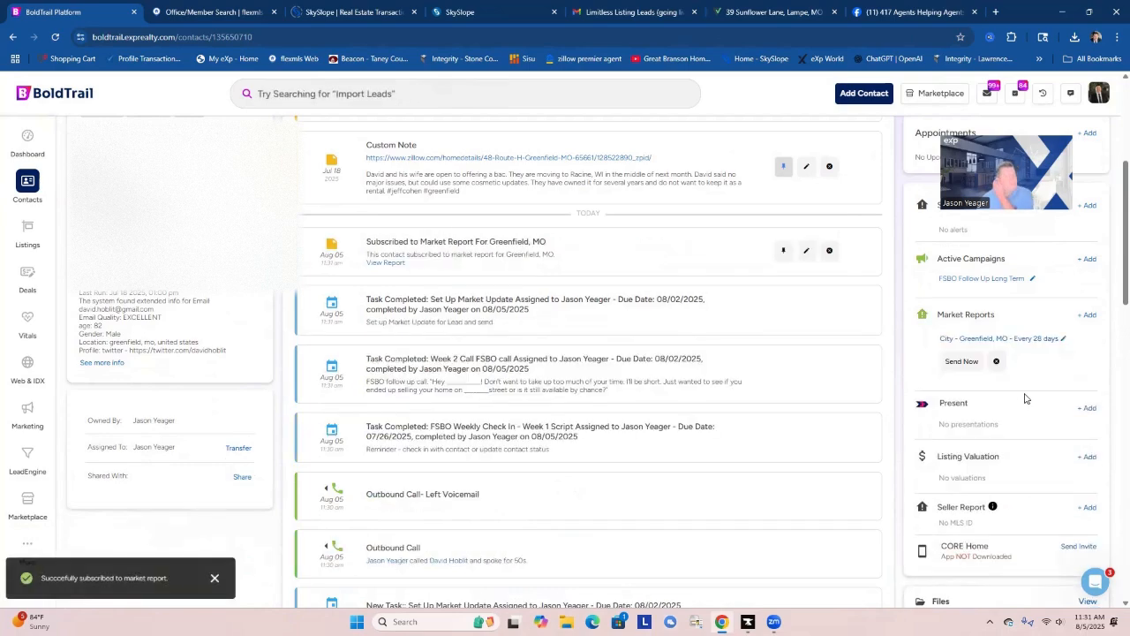
# Start a new search alert for the contact with frequency ASAP and the title "neighborhood search alert".
pyautogui.scroll(3, 1018, 392)
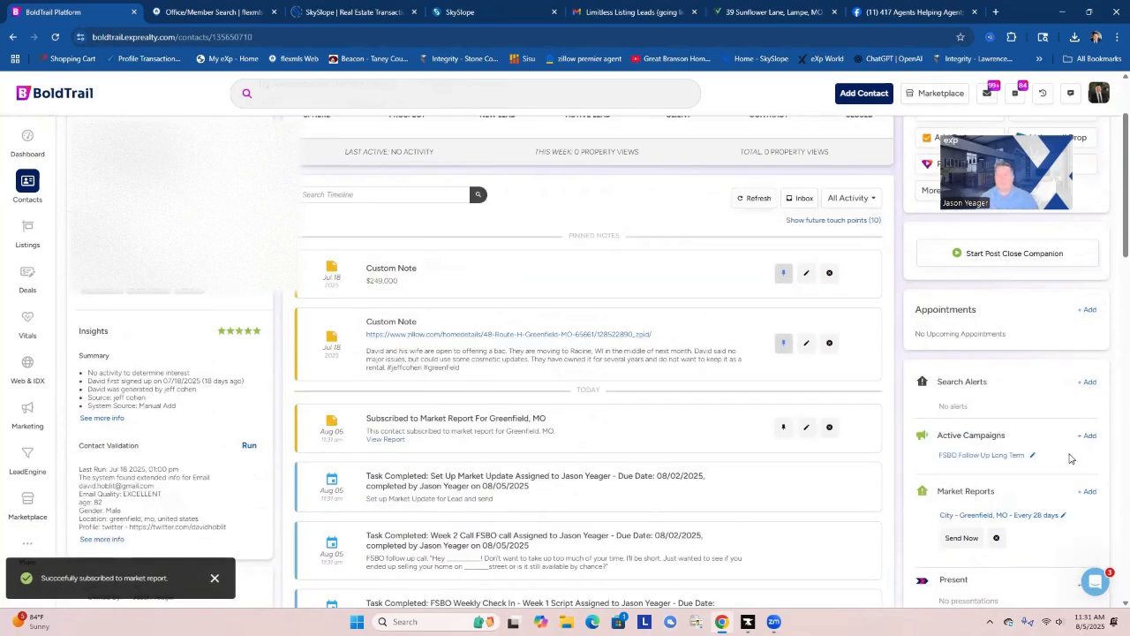
pyautogui.click(1089, 383)
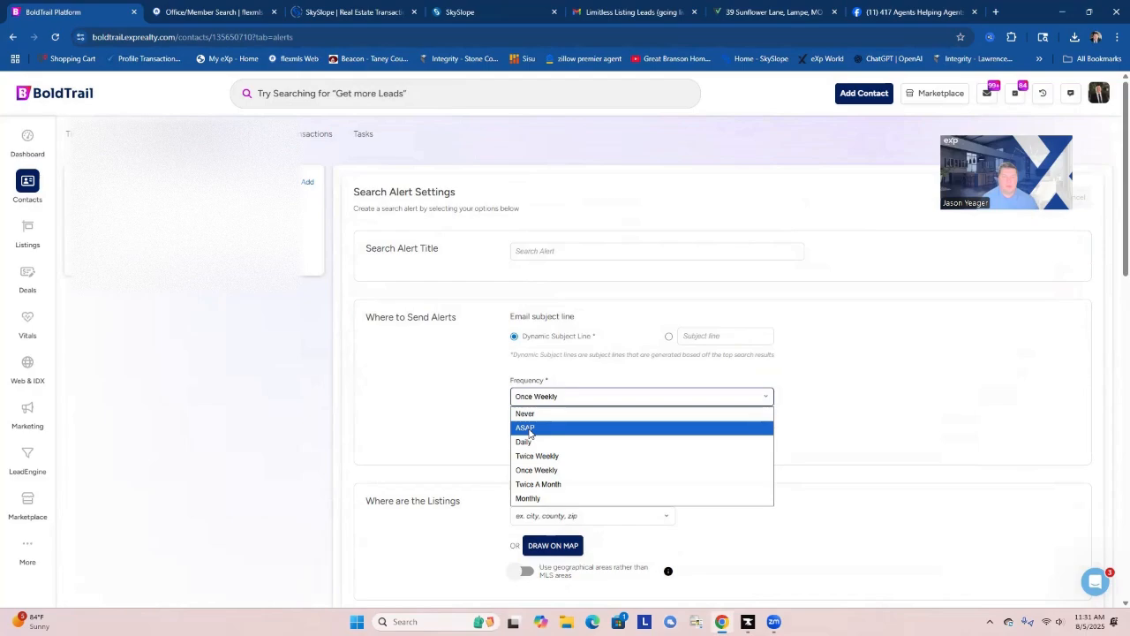
pyautogui.click(528, 429)
pyautogui.click(551, 251)
pyautogui.write('n')
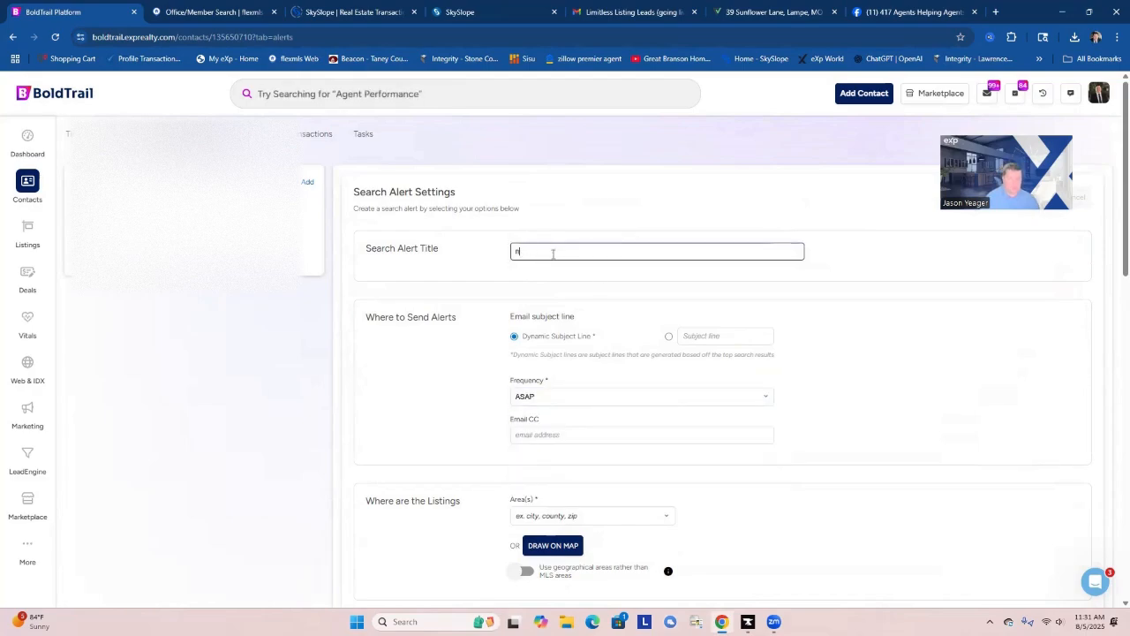
pyautogui.write('eighborhood ')
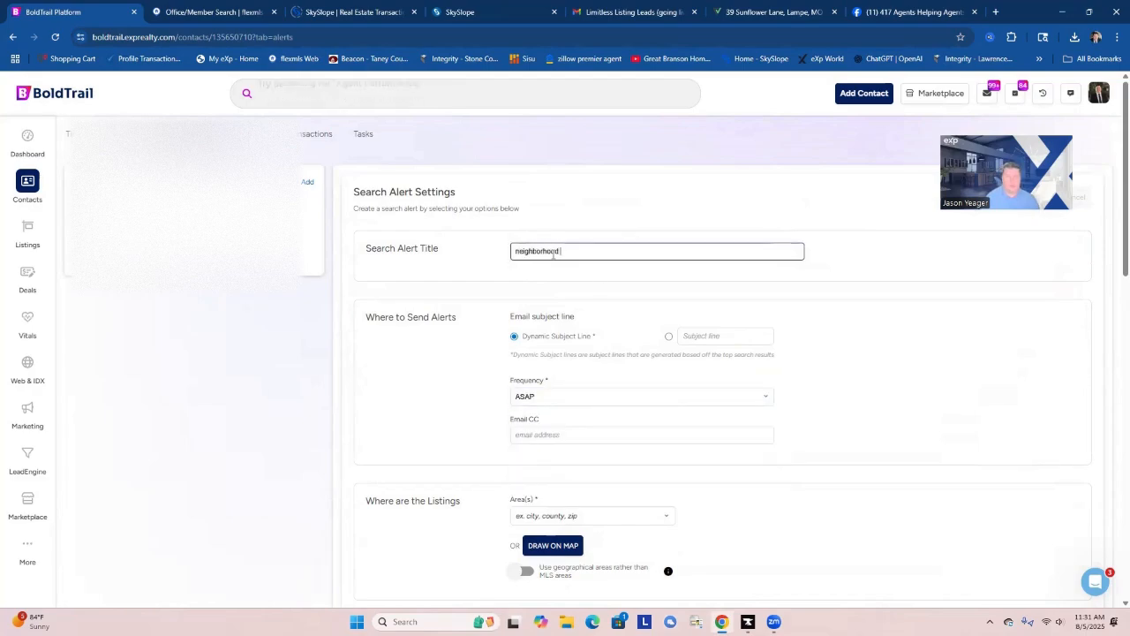
pyautogui.write('search alertt')
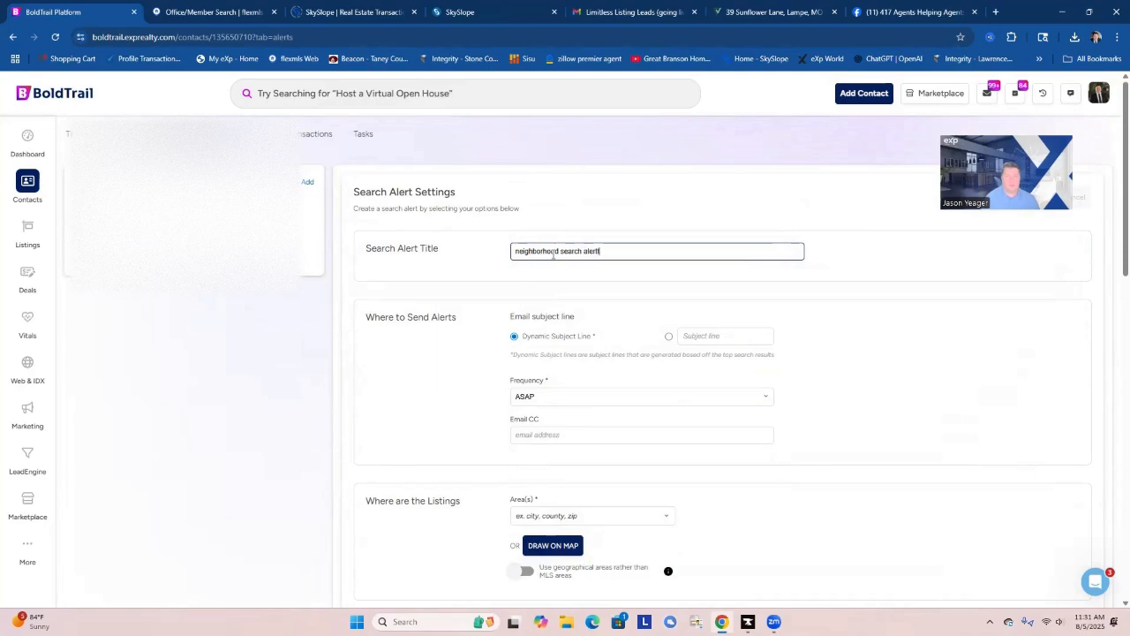
pyautogui.press('BackSpace')
pyautogui.write('s')
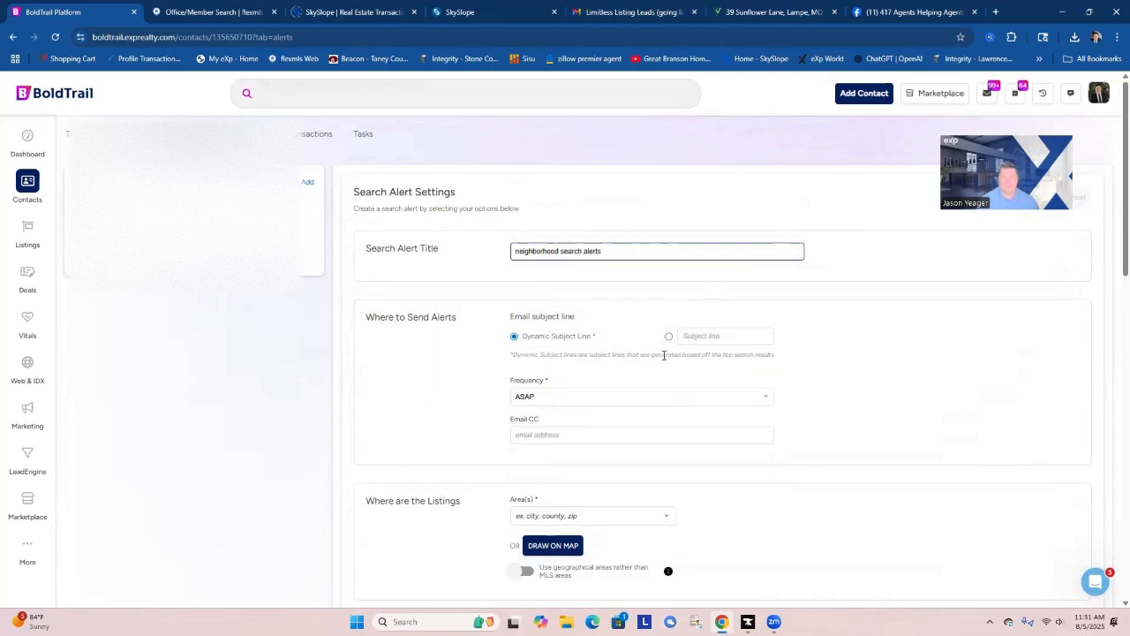
# Complete the search alert title as "neighborhood search alerts" and add the city of Greenfield, MO as its area.
pyautogui.scroll(-1, 616, 412)
pyautogui.click(576, 454)
pyautogui.write('gree')
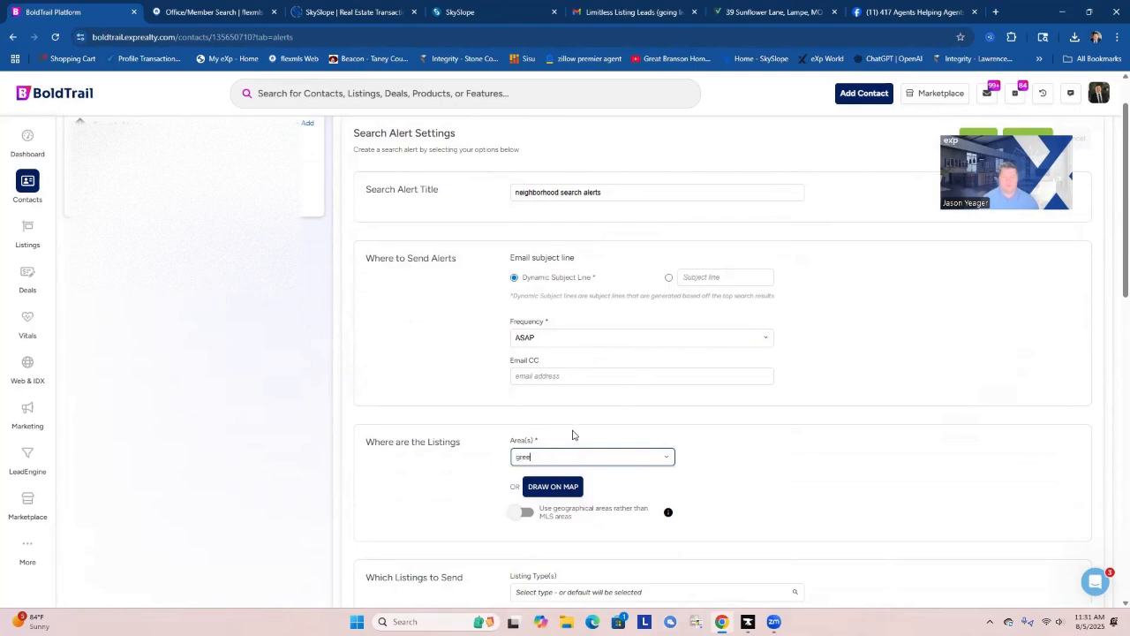
pyautogui.write('nfield')
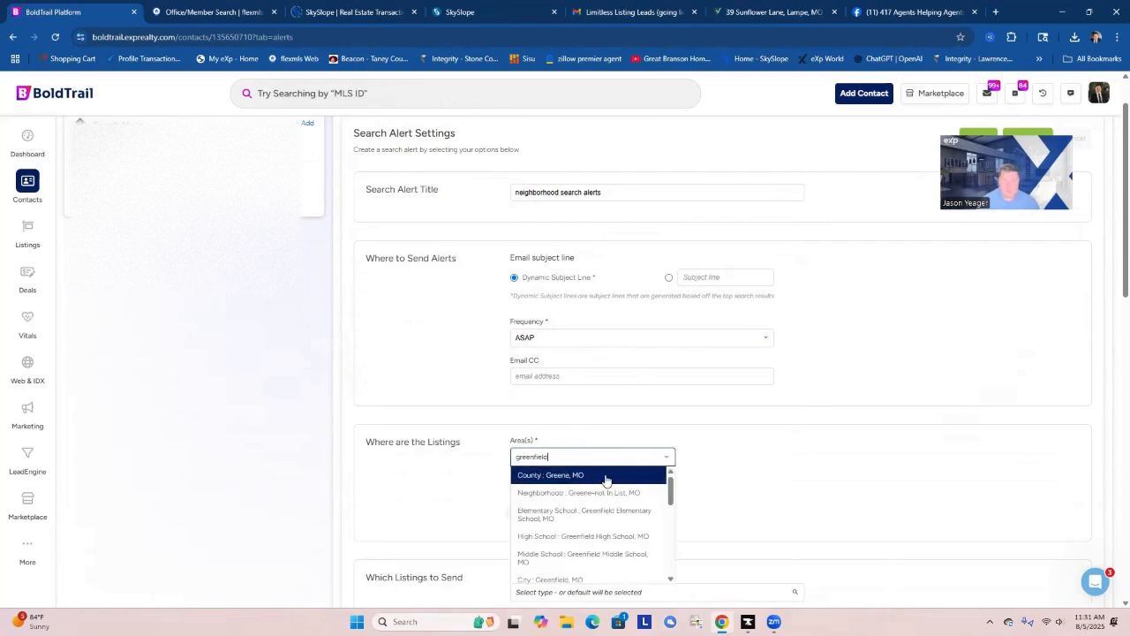
pyautogui.click(614, 540)
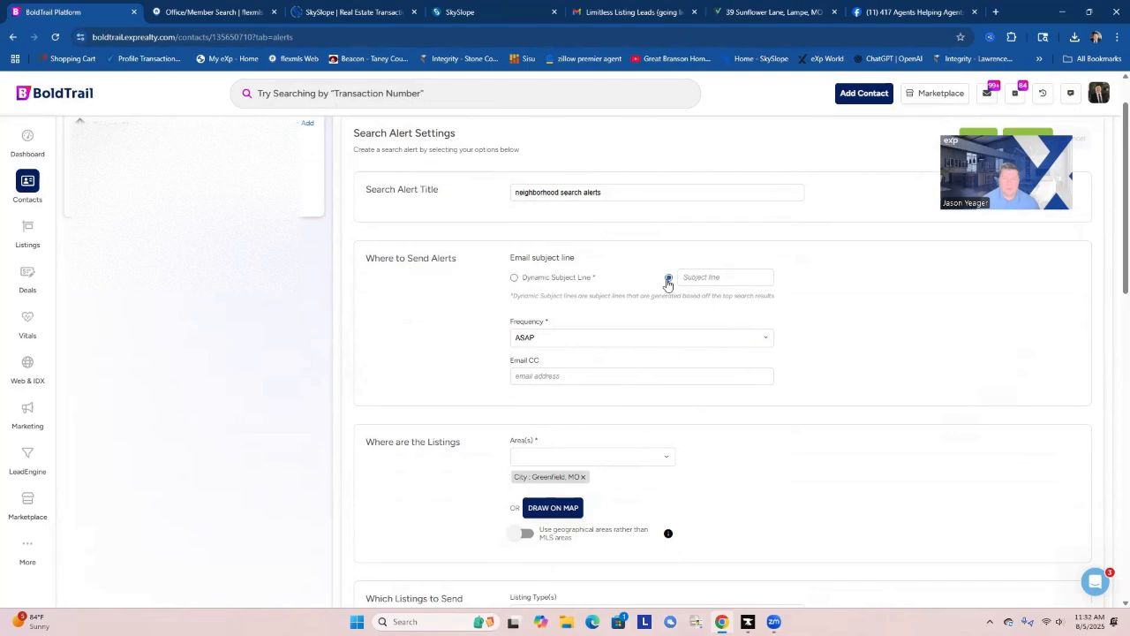
# Give the alert emails the custom subject line "New Listings in your area".
pyautogui.click(684, 279)
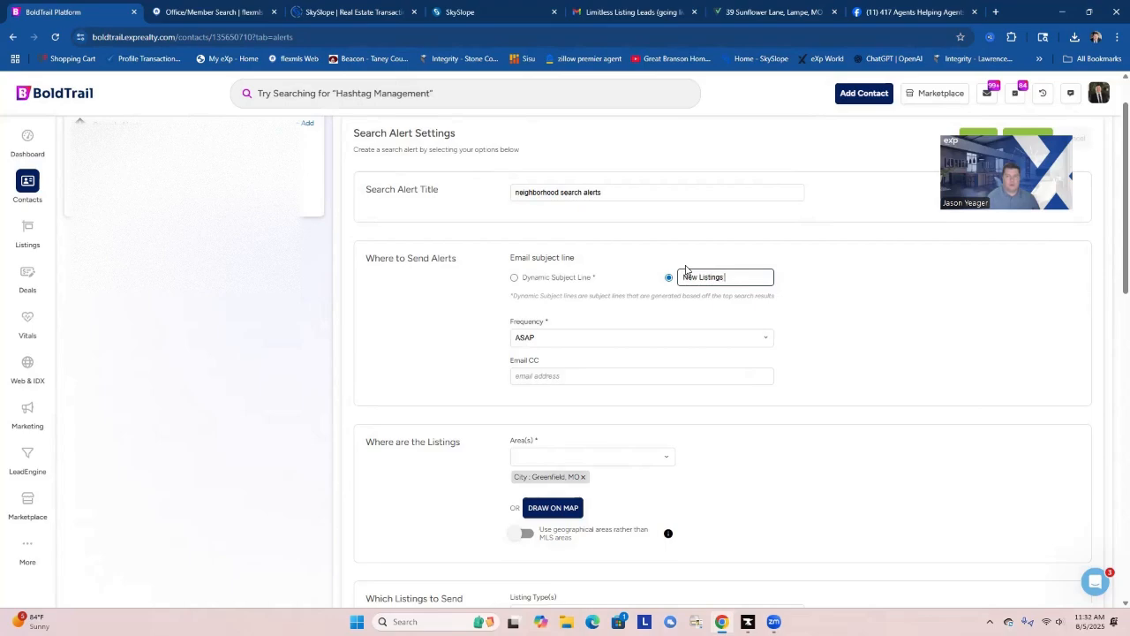
pyautogui.write('in your area')
# Limit the search alert to the Single Family listing type.
pyautogui.scroll(-2, 706, 353)
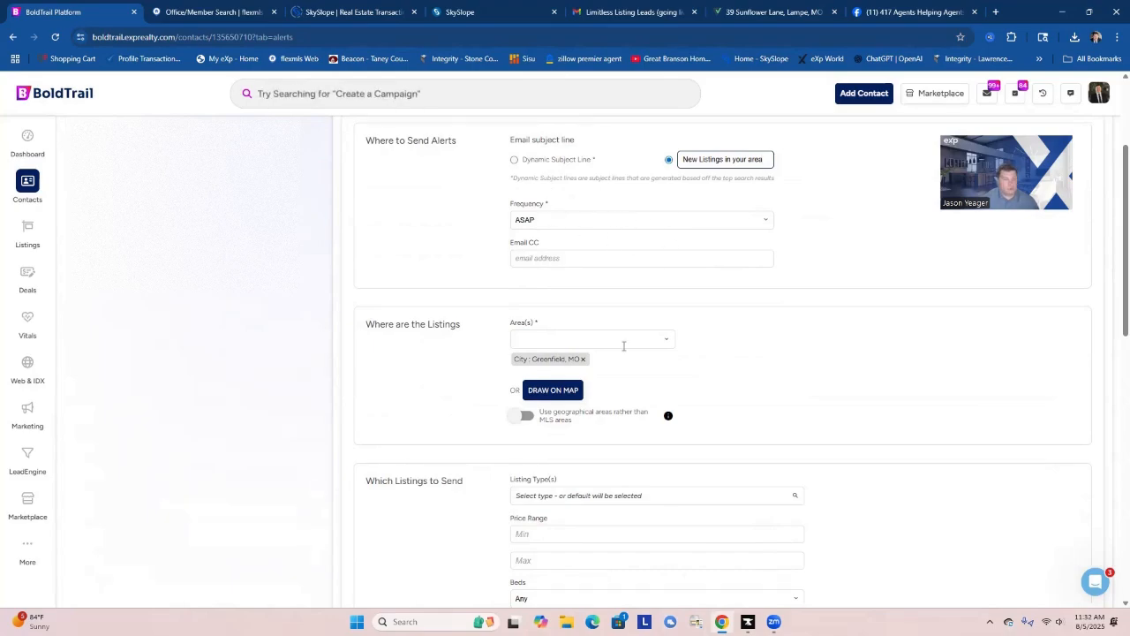
pyautogui.scroll(-2, 666, 374)
pyautogui.click(574, 378)
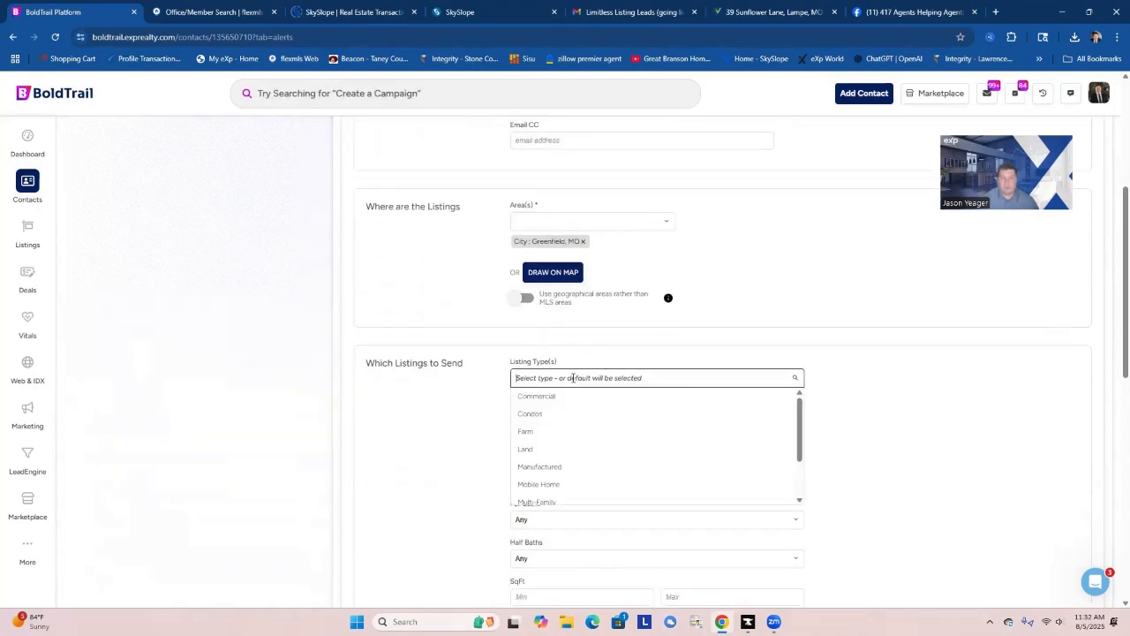
pyautogui.scroll(-3, 569, 477)
pyautogui.click(563, 482)
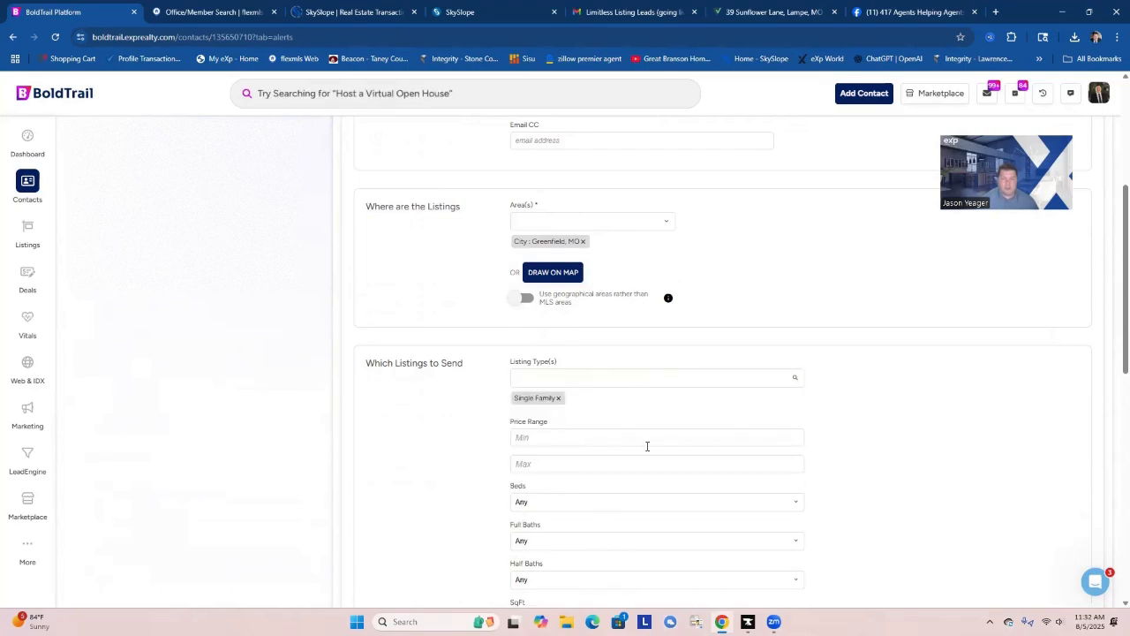
# Set the alert's price range from $200,000 to $400,000 and save the search alert.
pyautogui.scroll(-2, 683, 404)
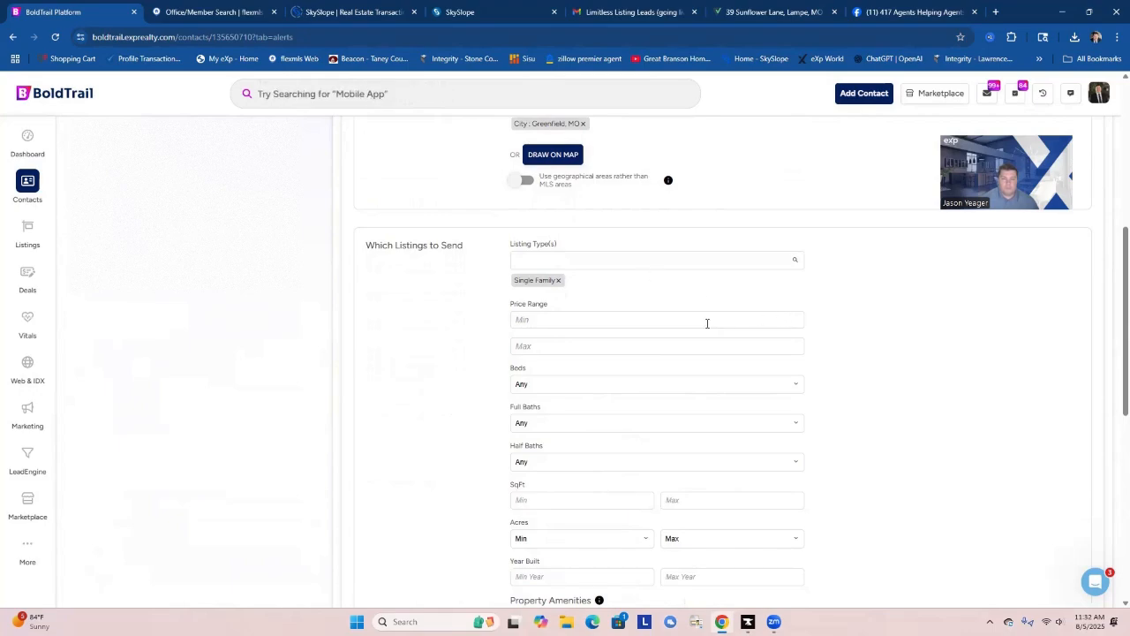
pyautogui.click(591, 320)
pyautogui.write('200')
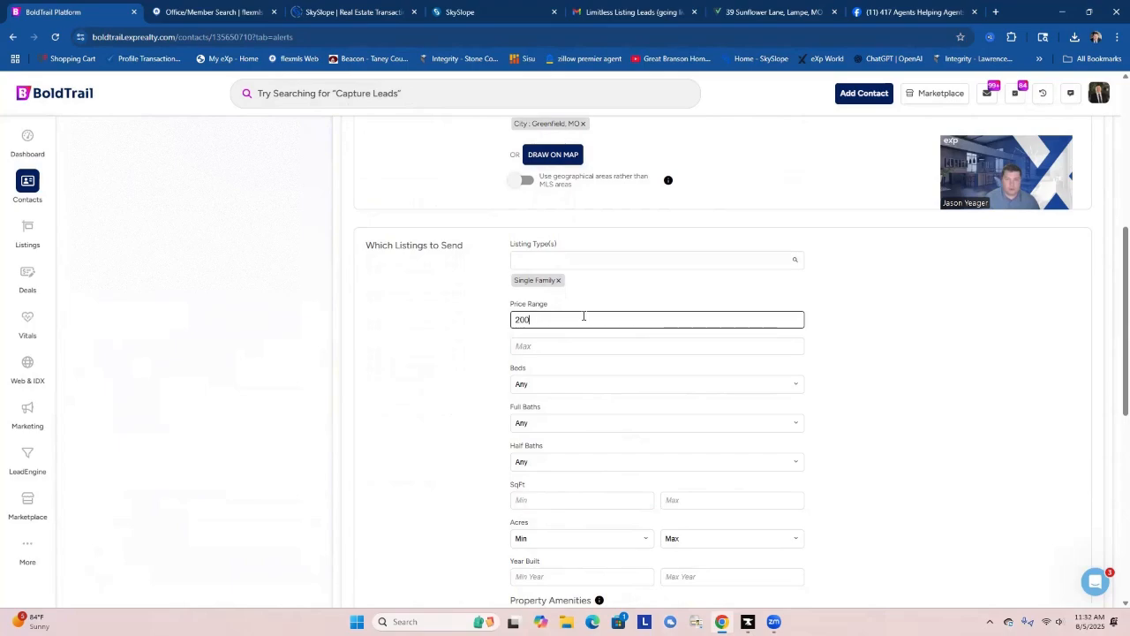
pyautogui.write('000')
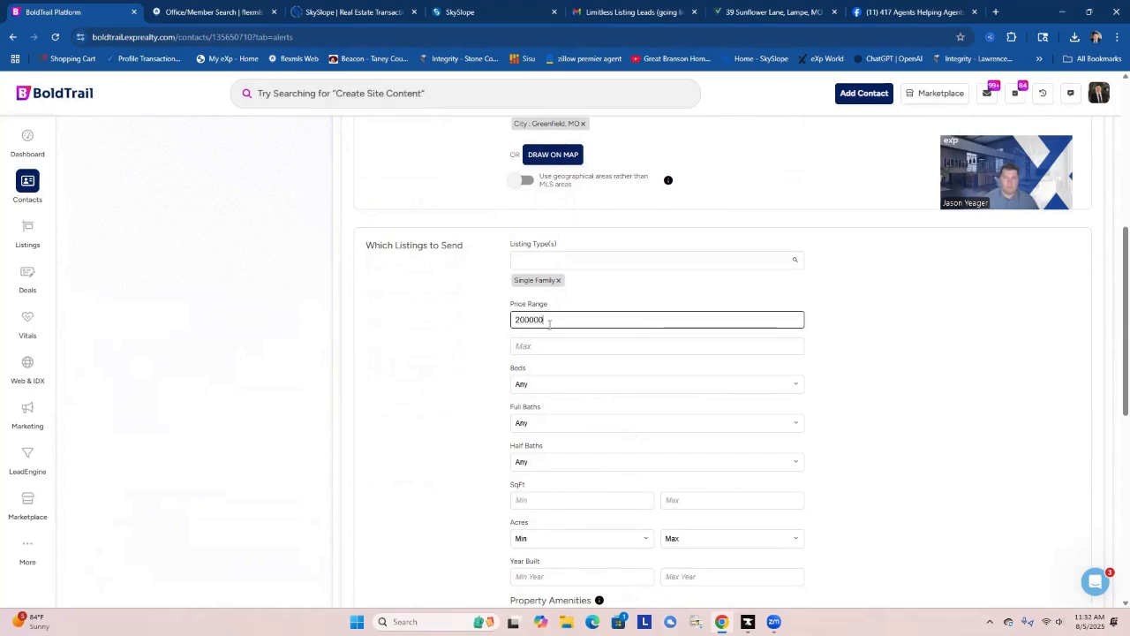
pyautogui.click(547, 345)
pyautogui.write('400000')
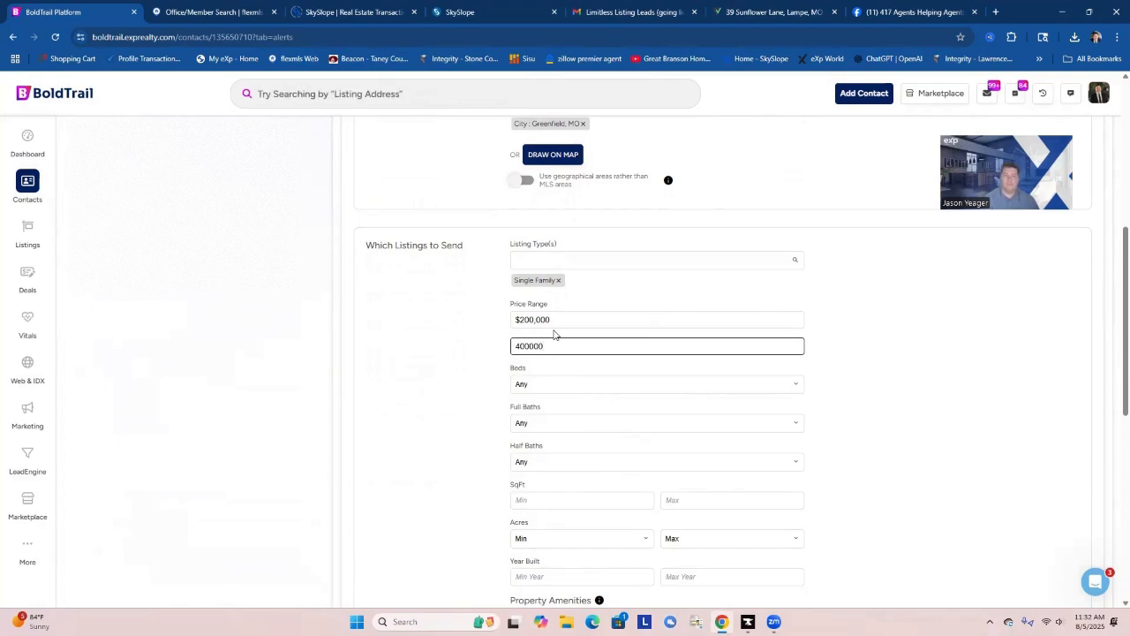
pyautogui.click(494, 358)
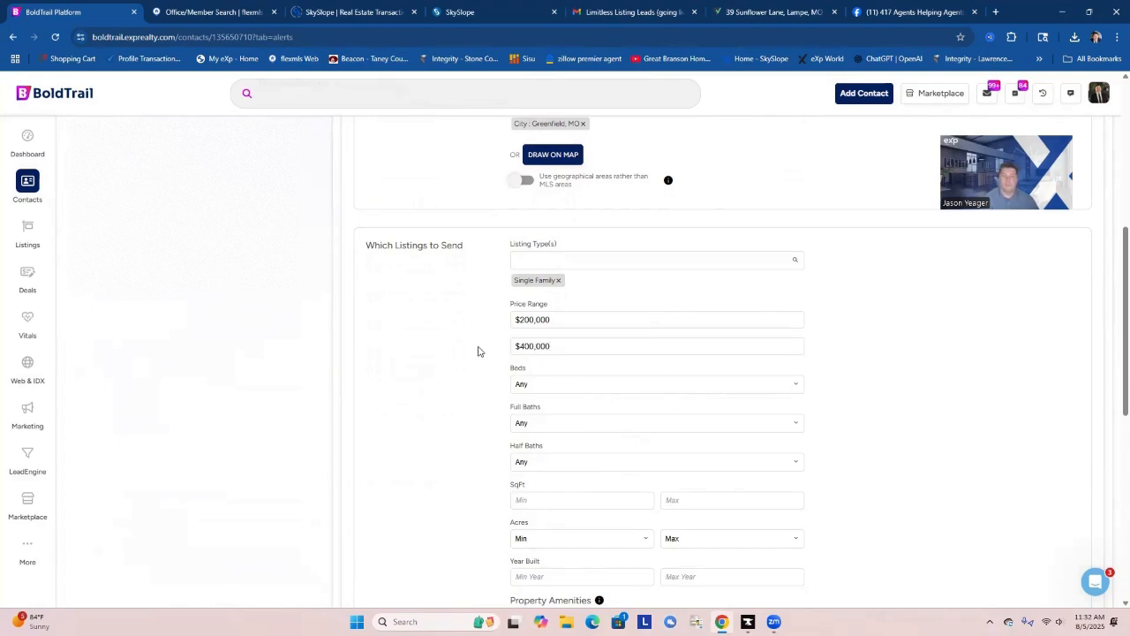
pyautogui.scroll(-5, 518, 431)
pyautogui.scroll(-1, 518, 427)
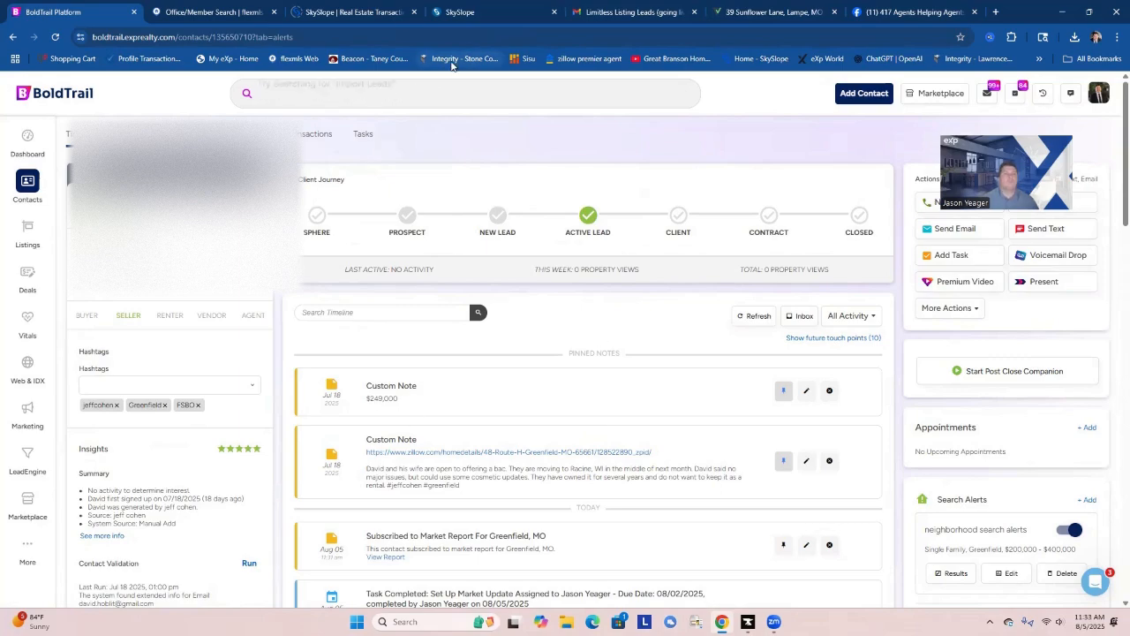
# Return to the dashboard's task list and open the contact with the overdue CORE Default Prospect | Send Listing Via Text task.
pyautogui.click(28, 139)
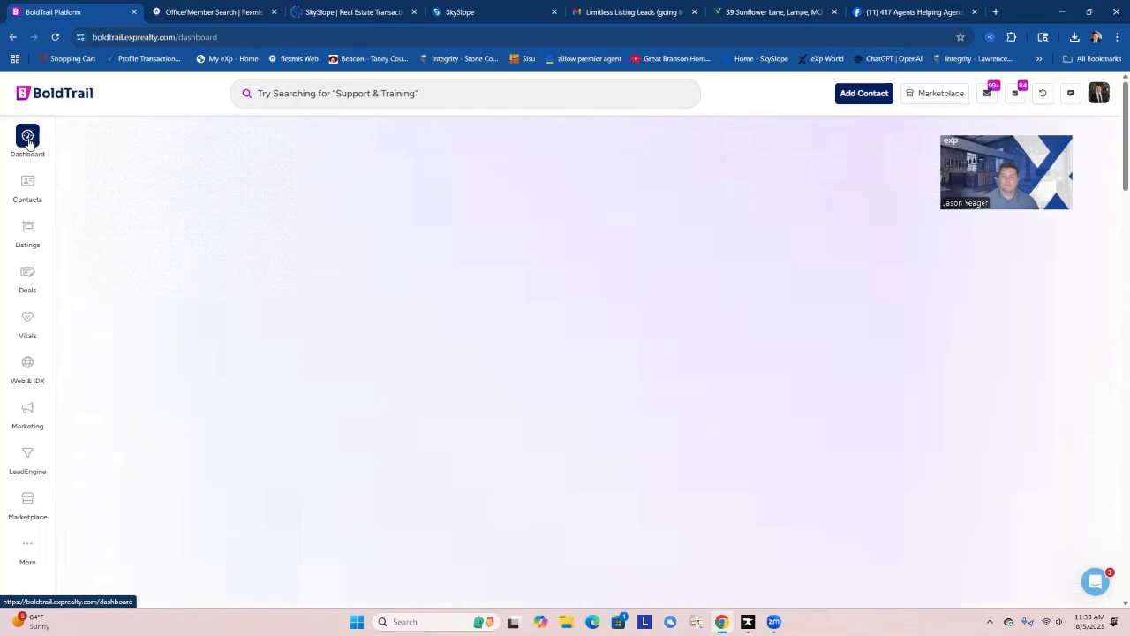
pyautogui.click(140, 404)
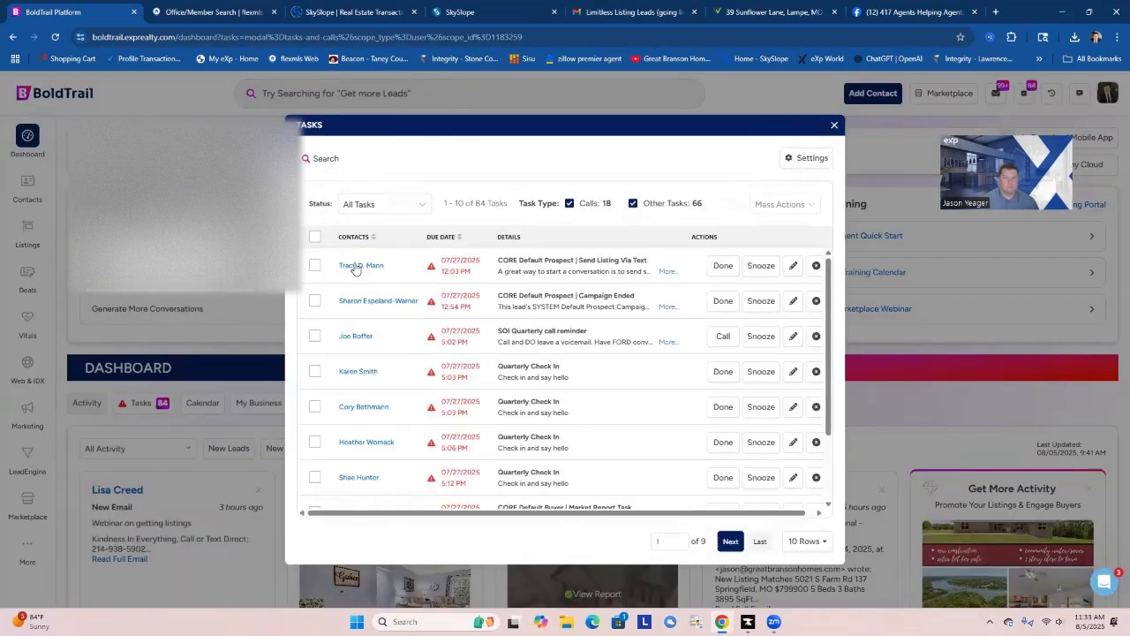
pyautogui.click(354, 266)
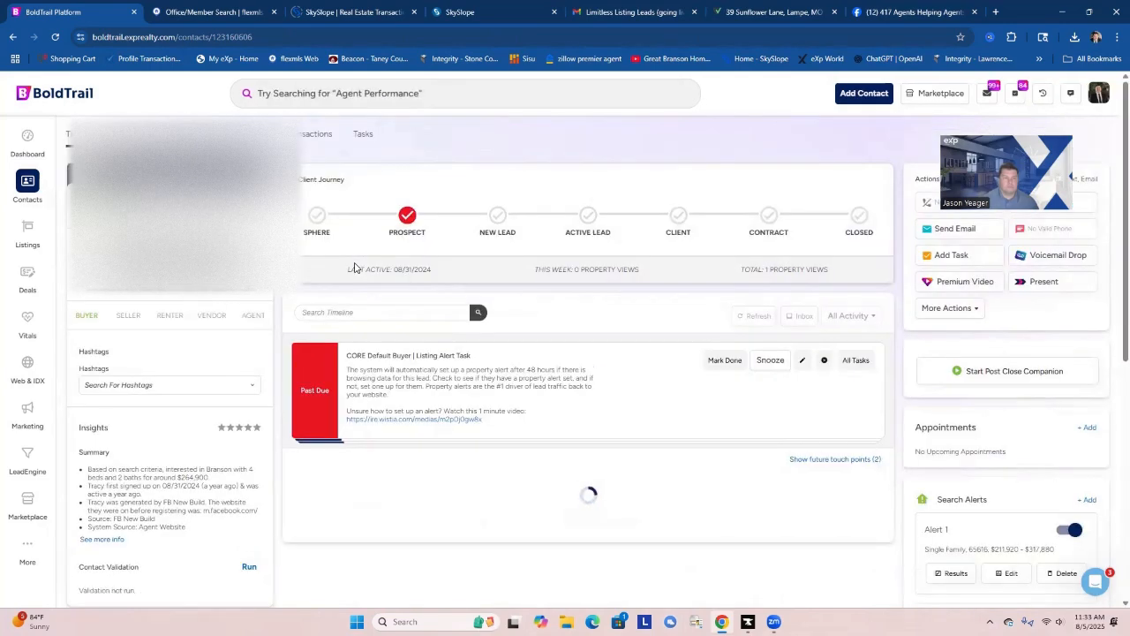
# Review the contact's timeline, search alerts, active campaigns and market reports to check what is already set up.
pyautogui.scroll(-2, 328, 469)
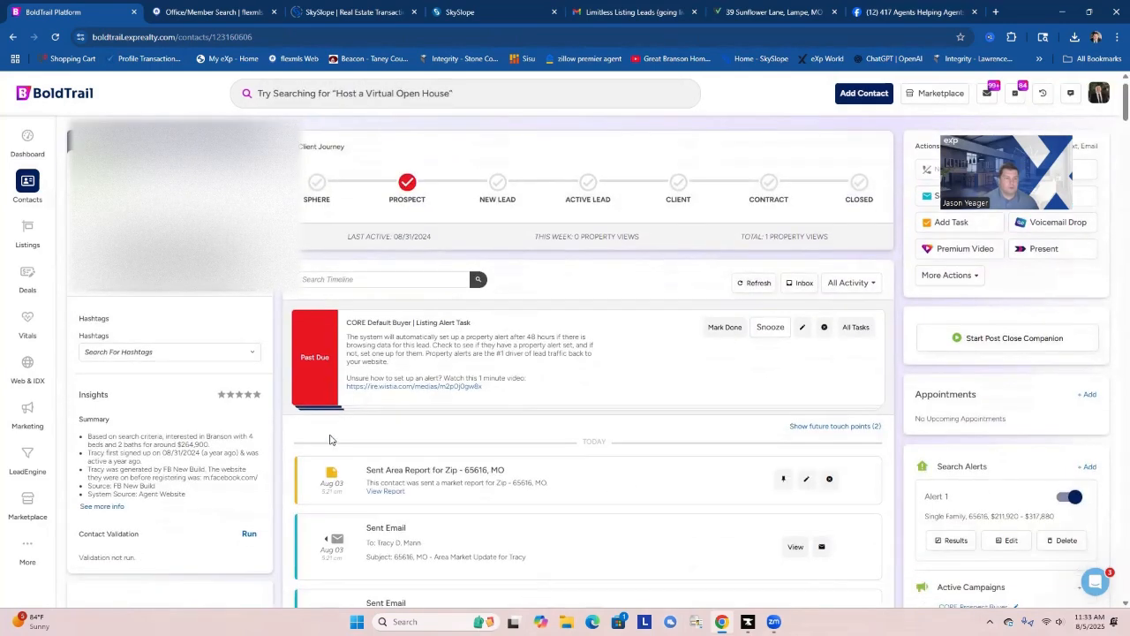
pyautogui.scroll(2, 308, 439)
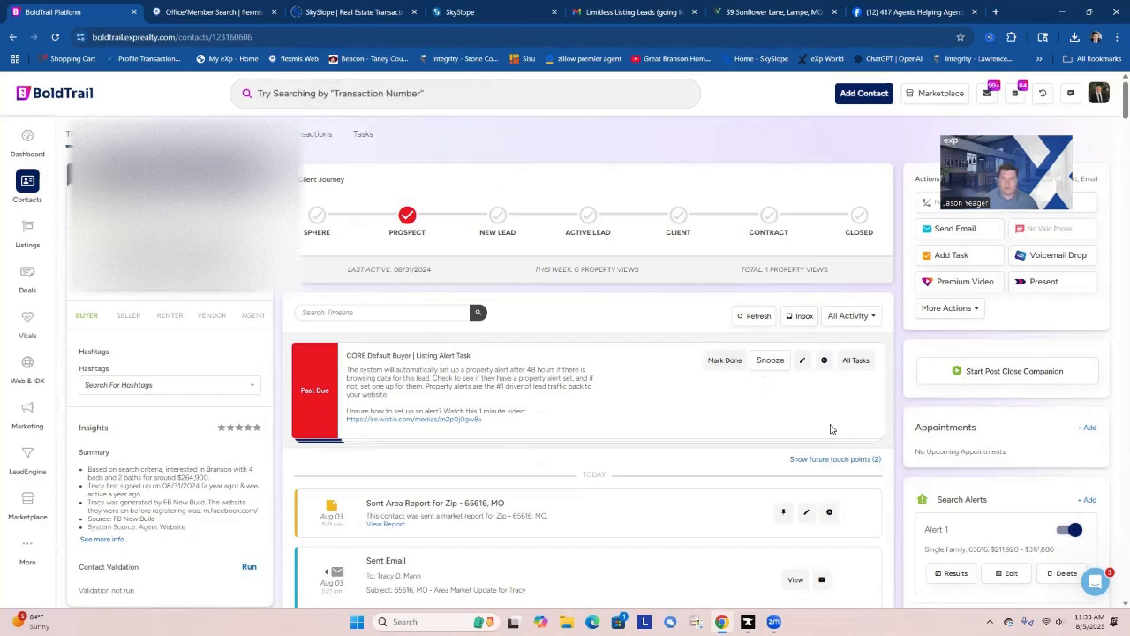
pyautogui.scroll(-2, 1008, 444)
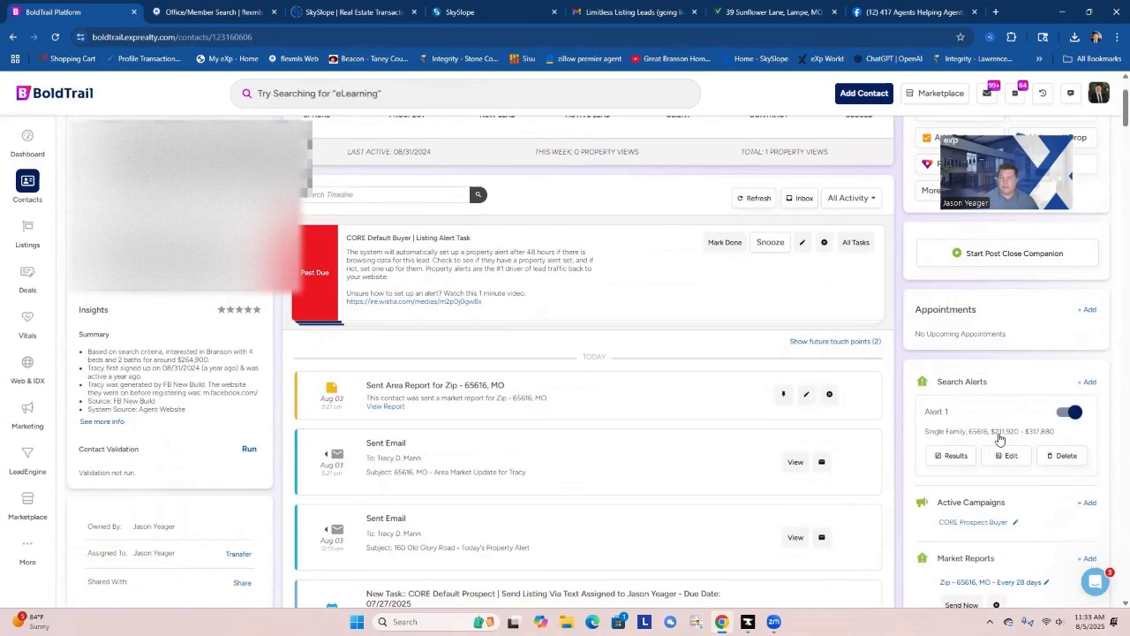
pyautogui.scroll(-1, 989, 432)
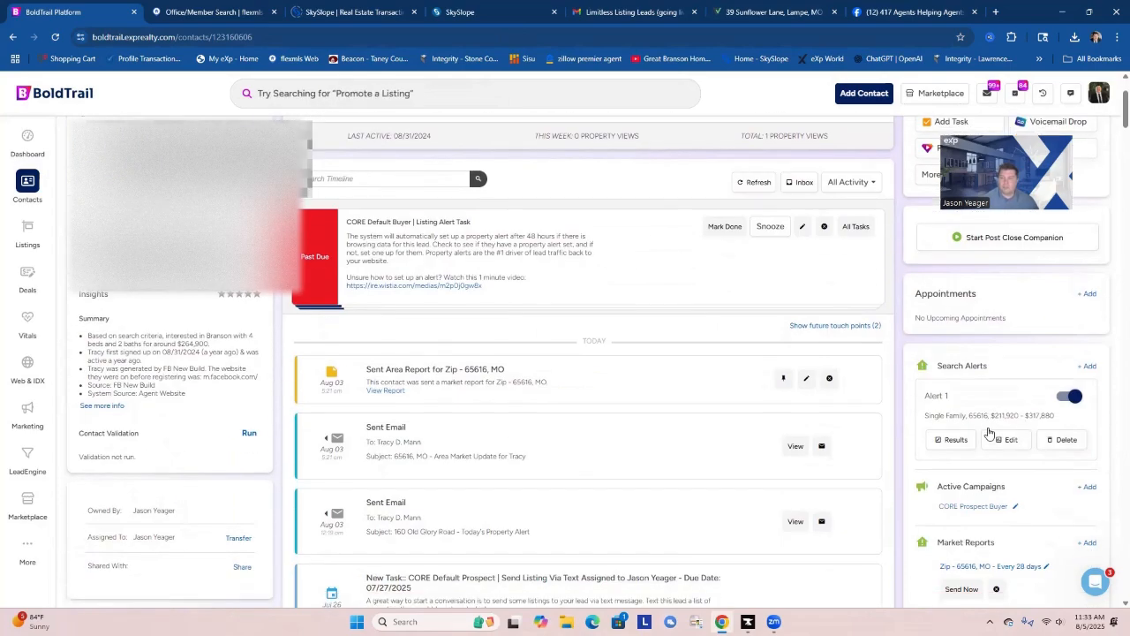
pyautogui.scroll(-1, 989, 433)
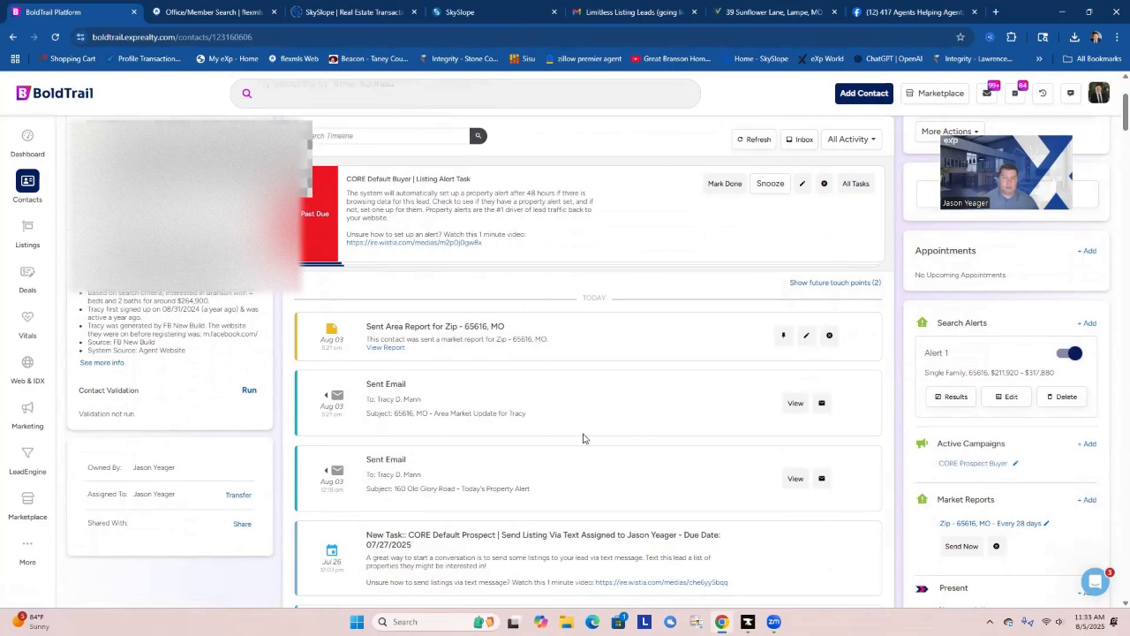
pyautogui.scroll(-5, 583, 438)
pyautogui.scroll(5, 583, 438)
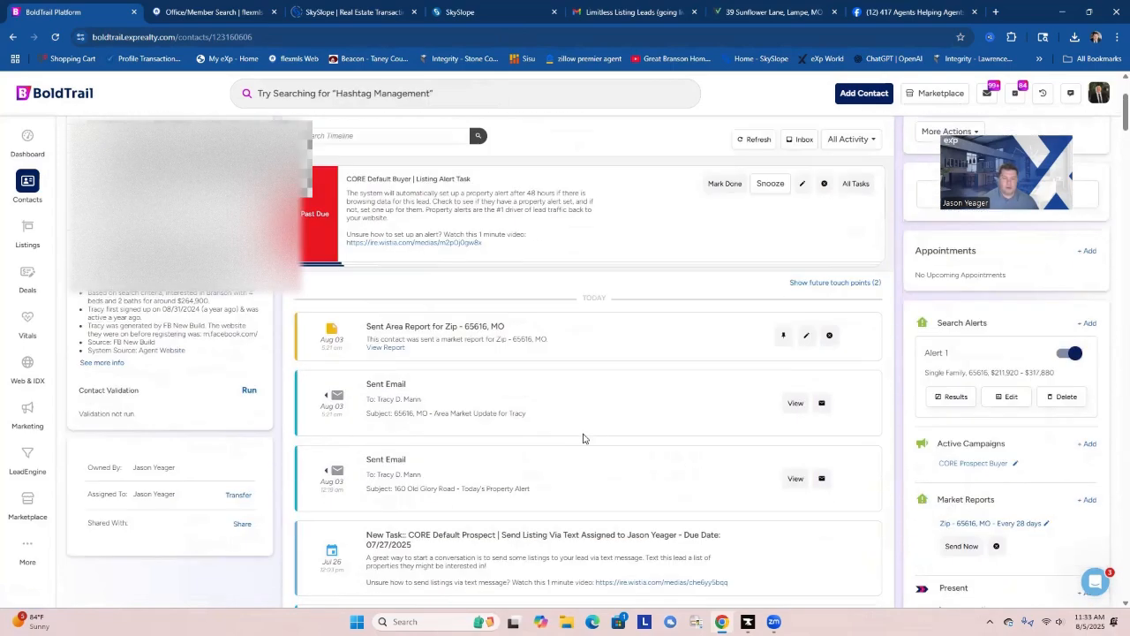
pyautogui.scroll(2, 583, 438)
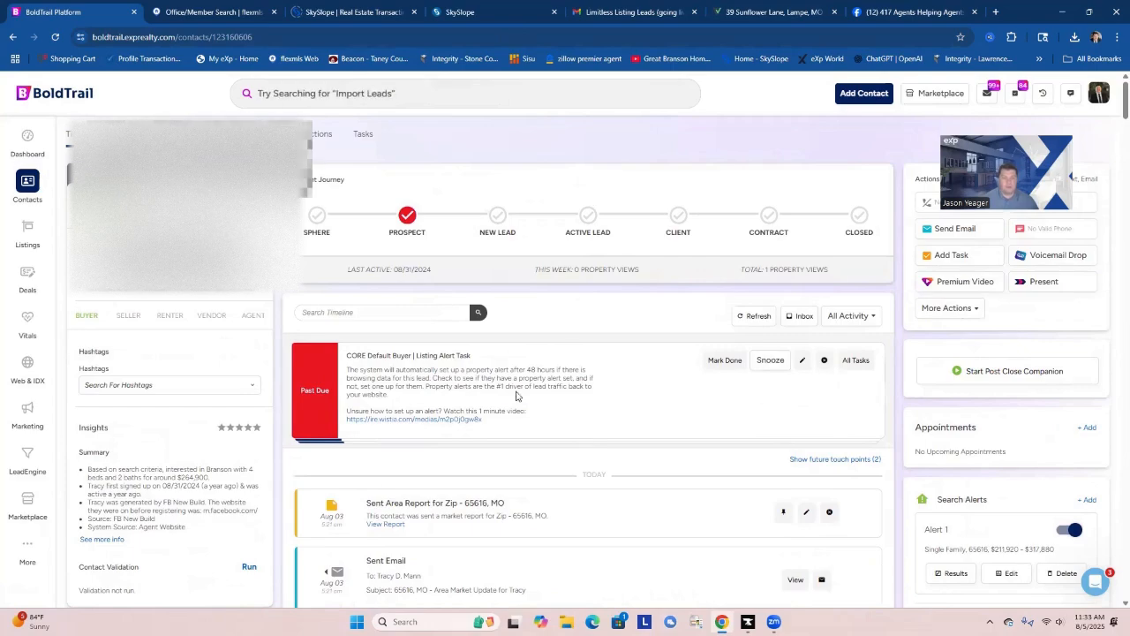
# Mark all the contact's past-due CORE Default Buyer and CORE Default Prospect tasks done and rate the contact one star.
pyautogui.click(724, 360)
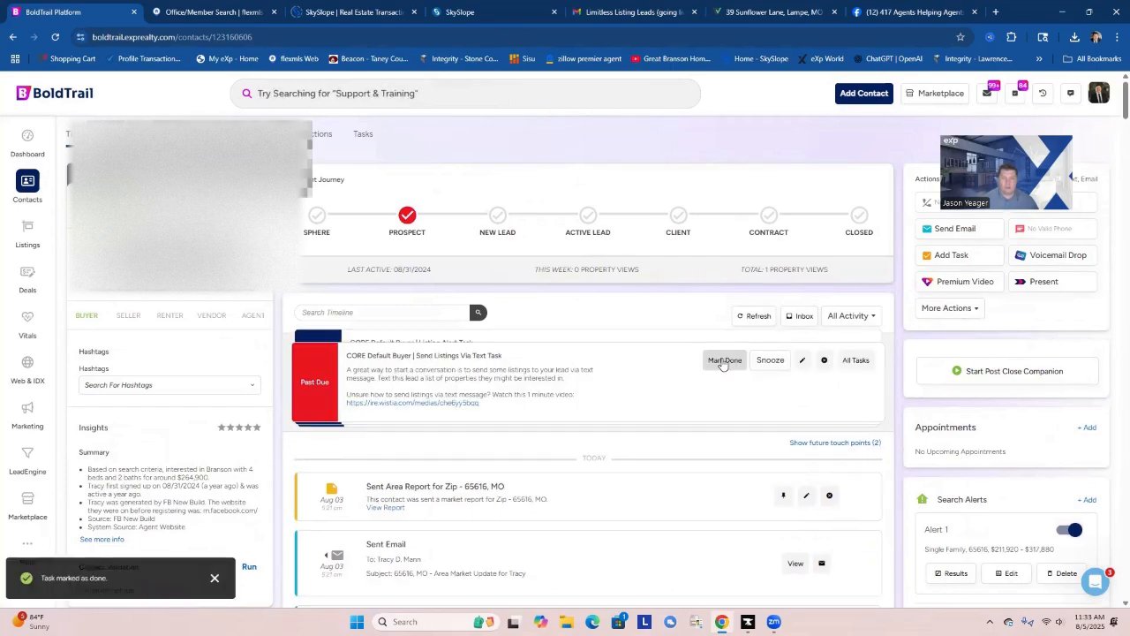
pyautogui.click(724, 361)
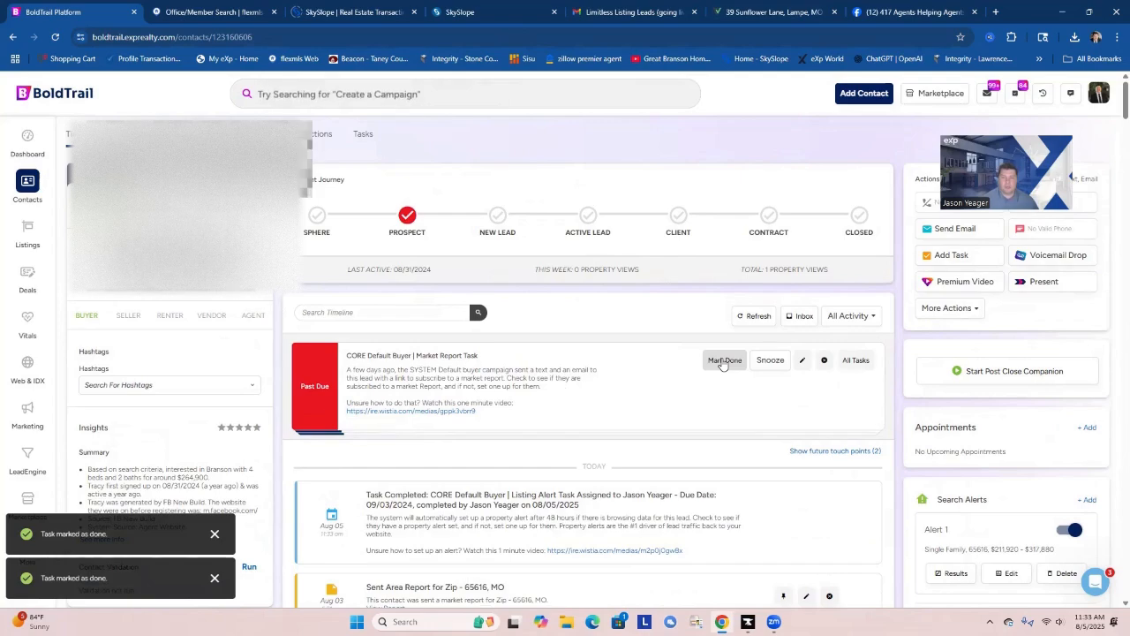
pyautogui.click(724, 360)
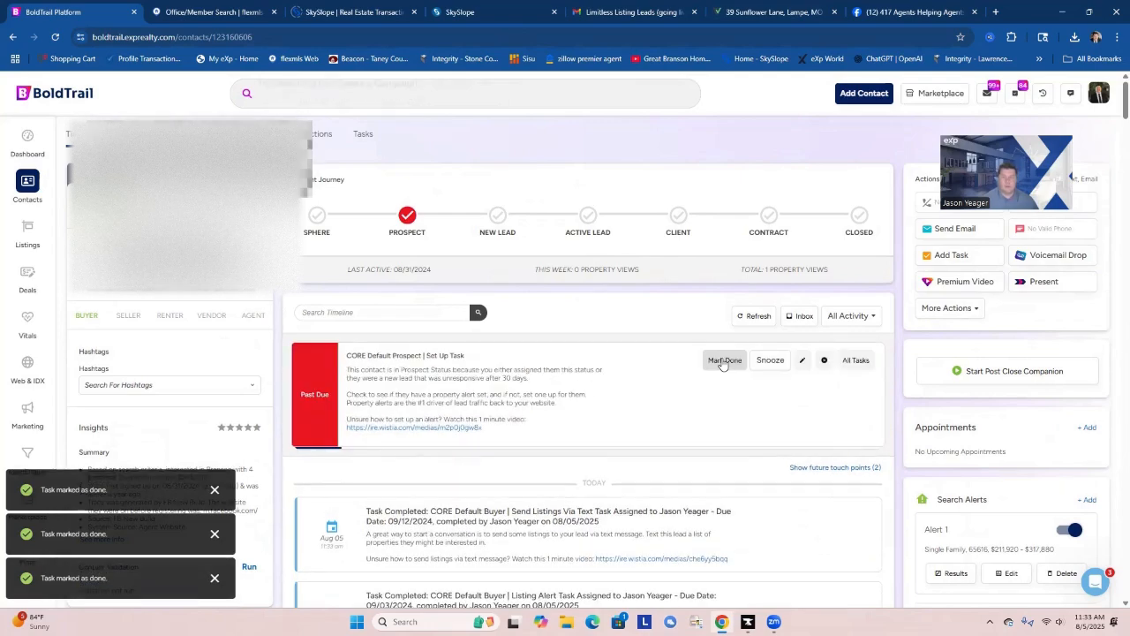
pyautogui.click(724, 360)
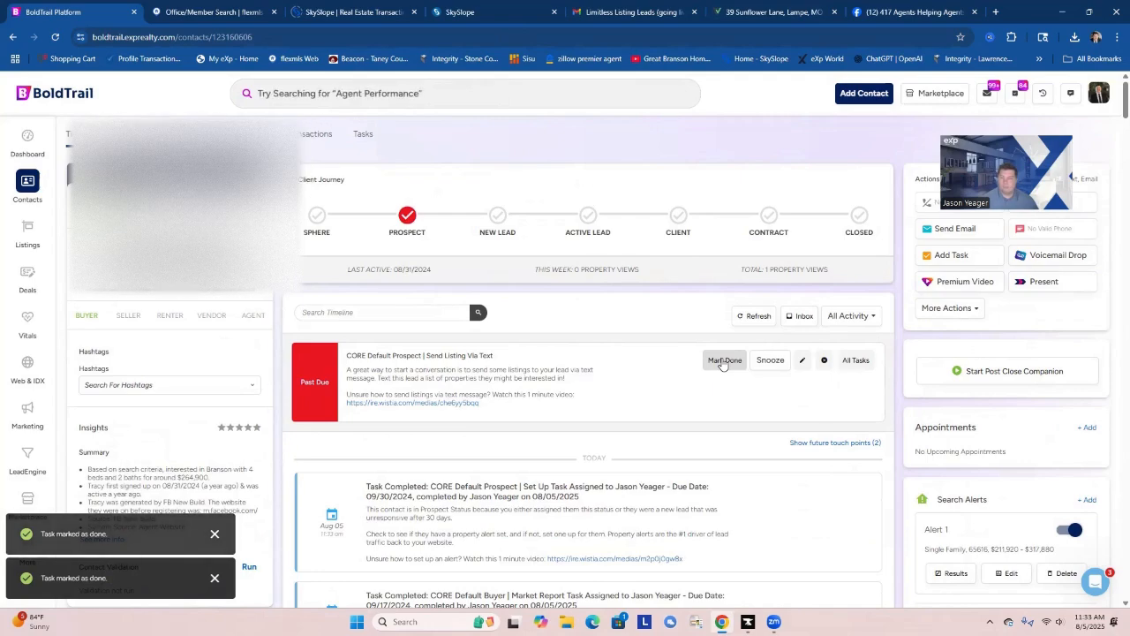
pyautogui.click(722, 362)
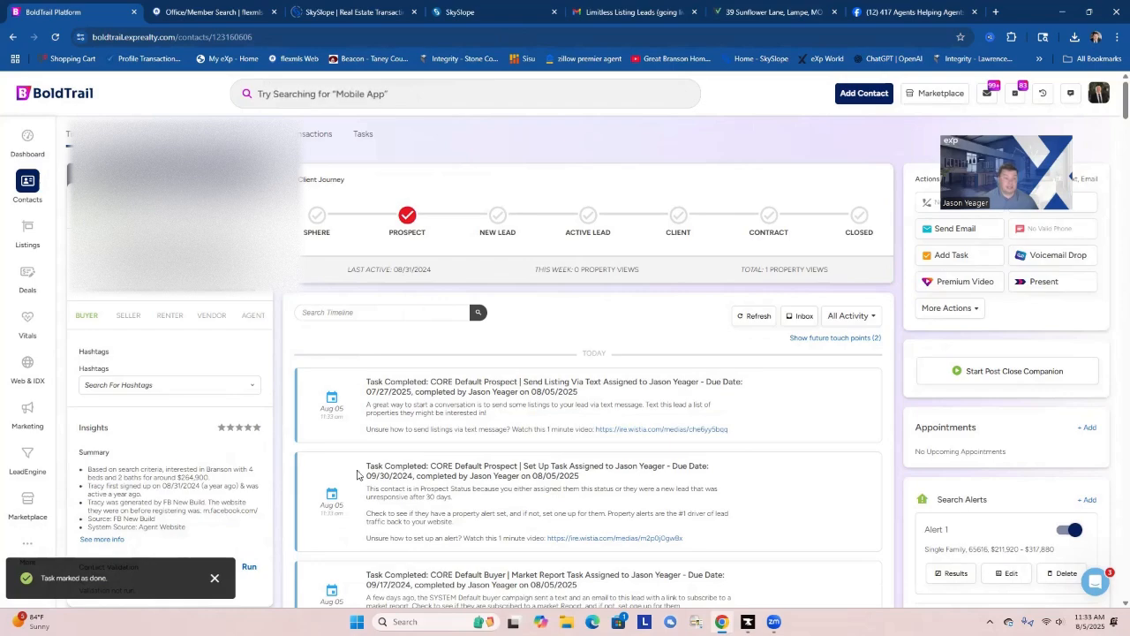
pyautogui.click(222, 431)
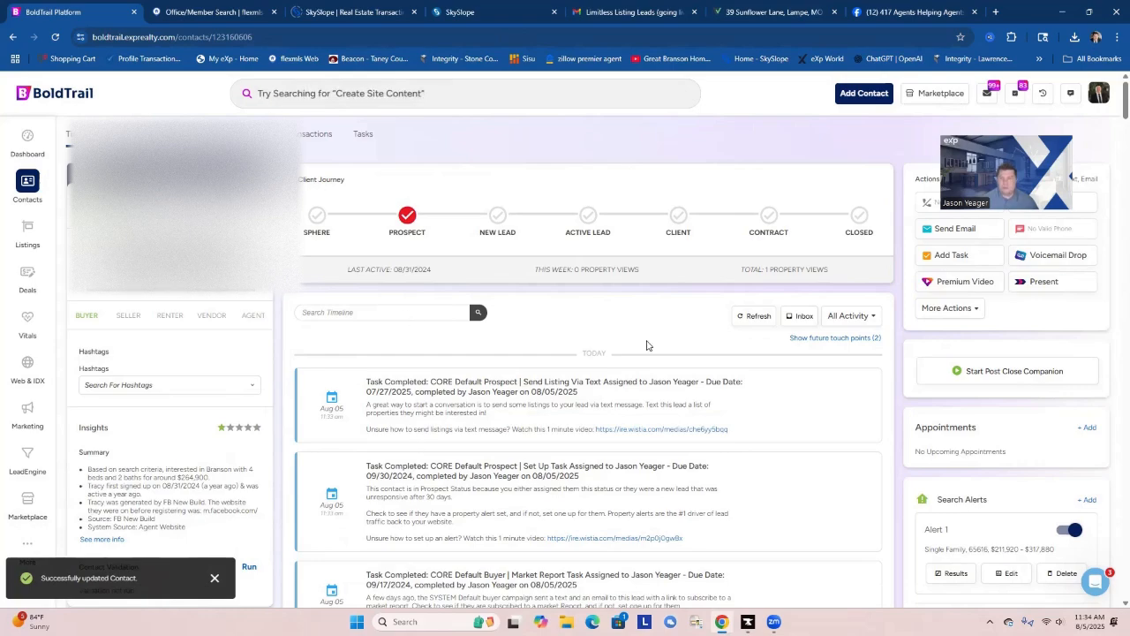
# Open the contact with the overdue CORE Default Prospect | Campaign Ended task from the dashboard's task list and review their timeline, alerts and campaigns.
pyautogui.click(27, 142)
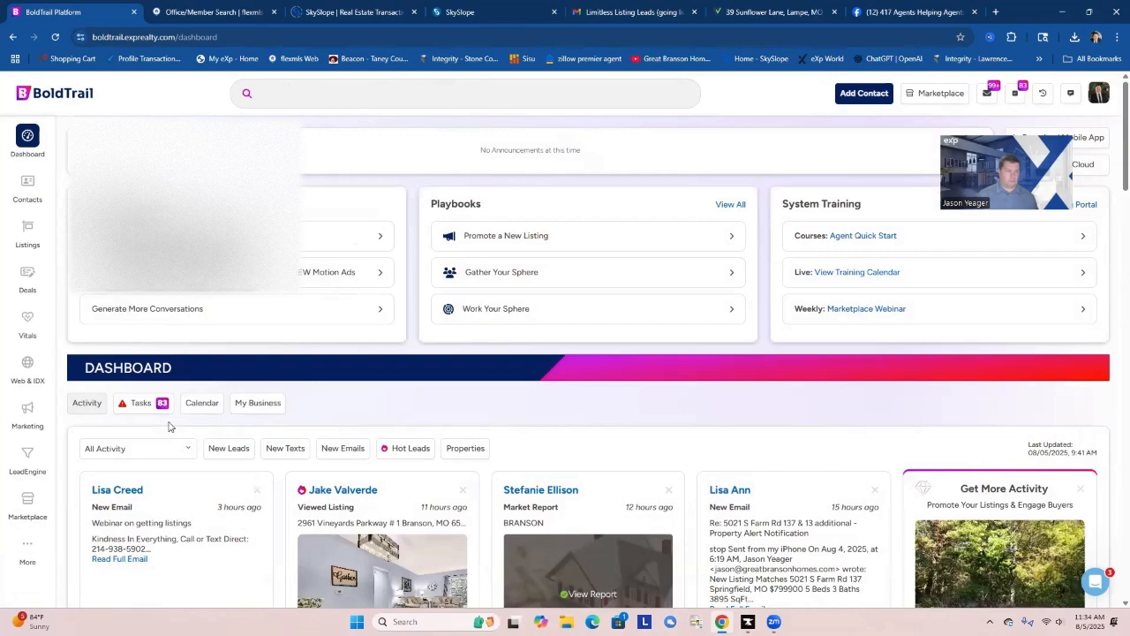
pyautogui.click(141, 406)
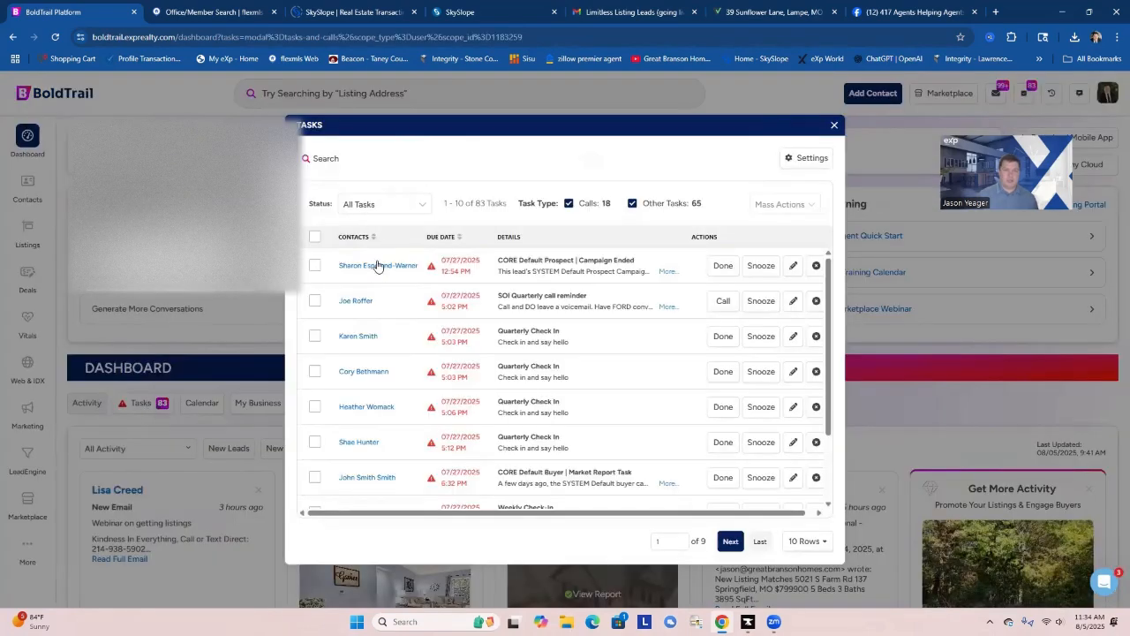
pyautogui.click(393, 265)
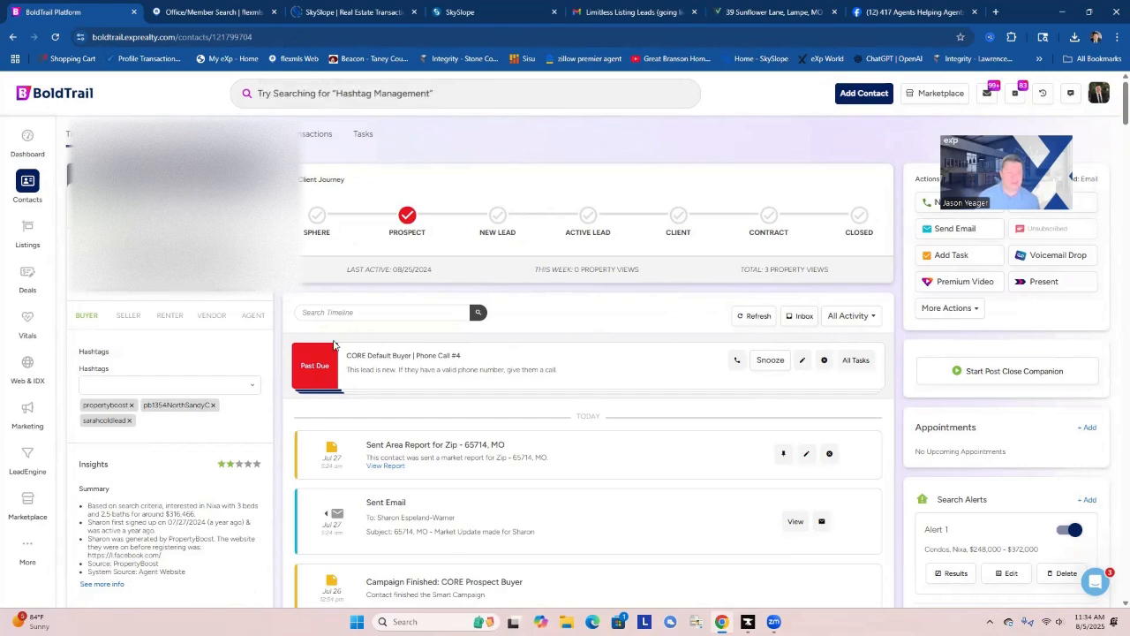
pyautogui.scroll(-1, 452, 394)
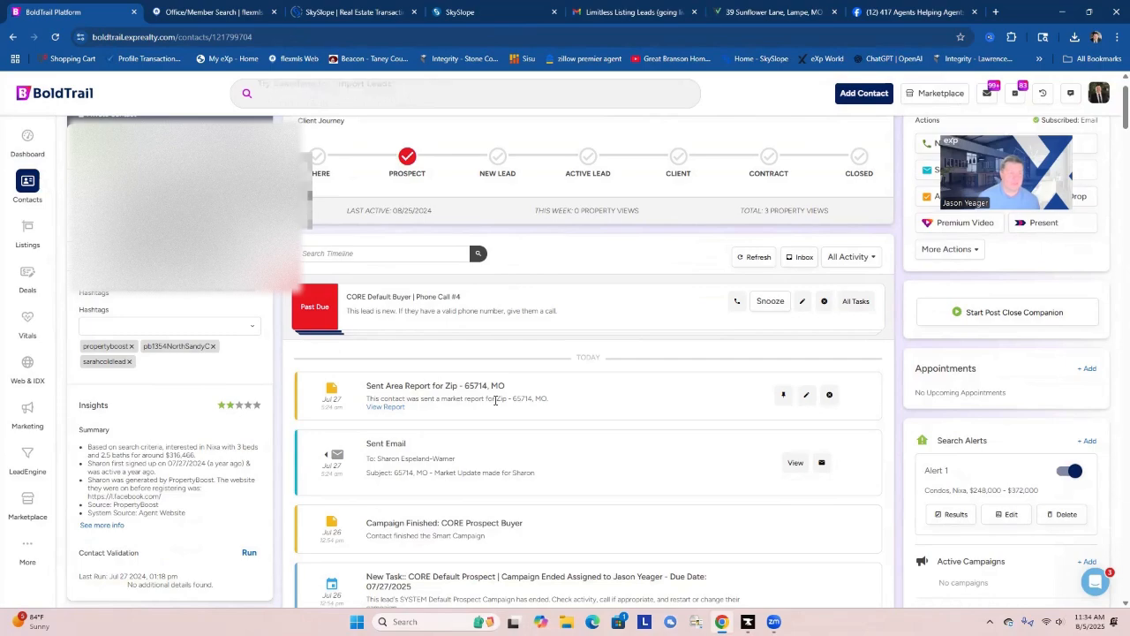
pyautogui.scroll(-2, 496, 401)
pyautogui.scroll(-1, 494, 404)
pyautogui.scroll(3, 494, 404)
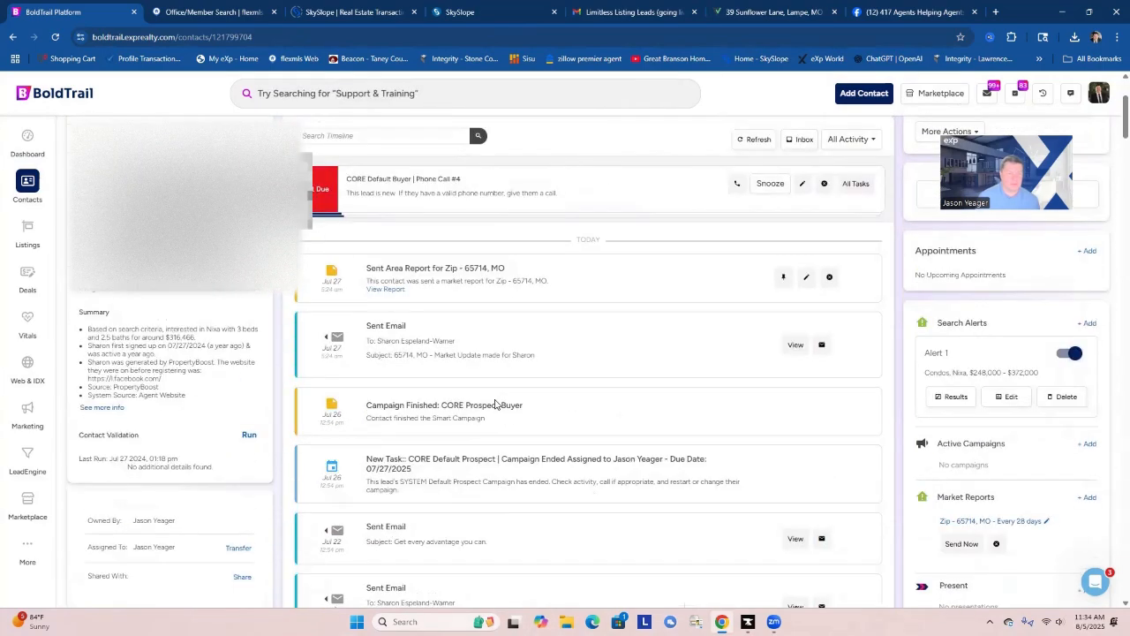
# Review the contact's full activity timeline for past emails, area reports, campaign changes and tasks since they became a lead.
pyautogui.scroll(-2, 494, 404)
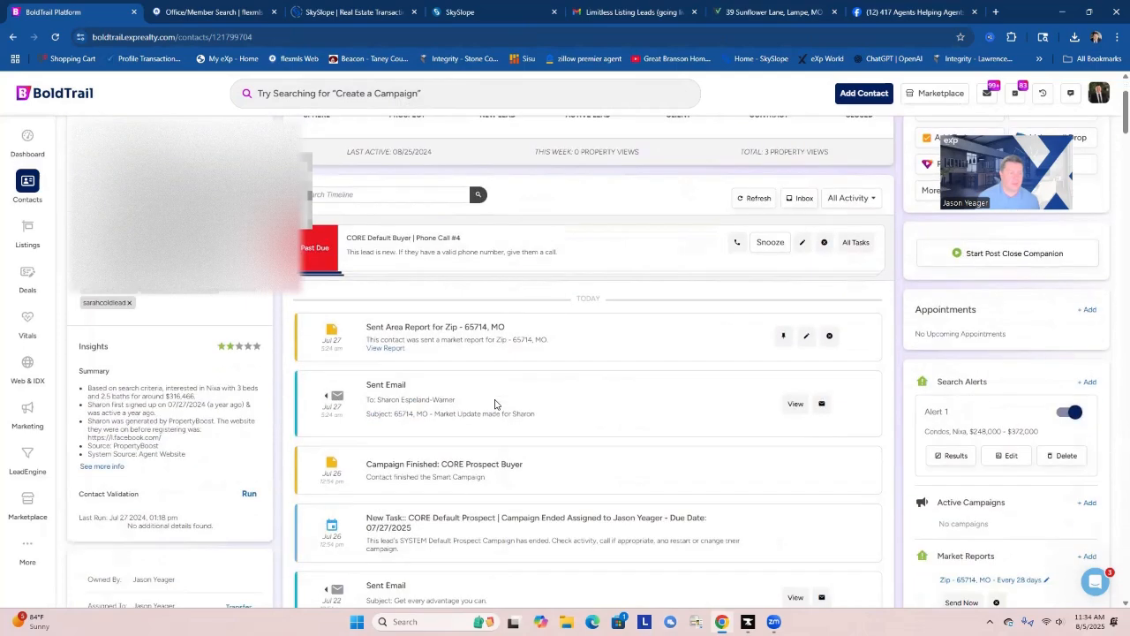
pyautogui.scroll(-1, 495, 404)
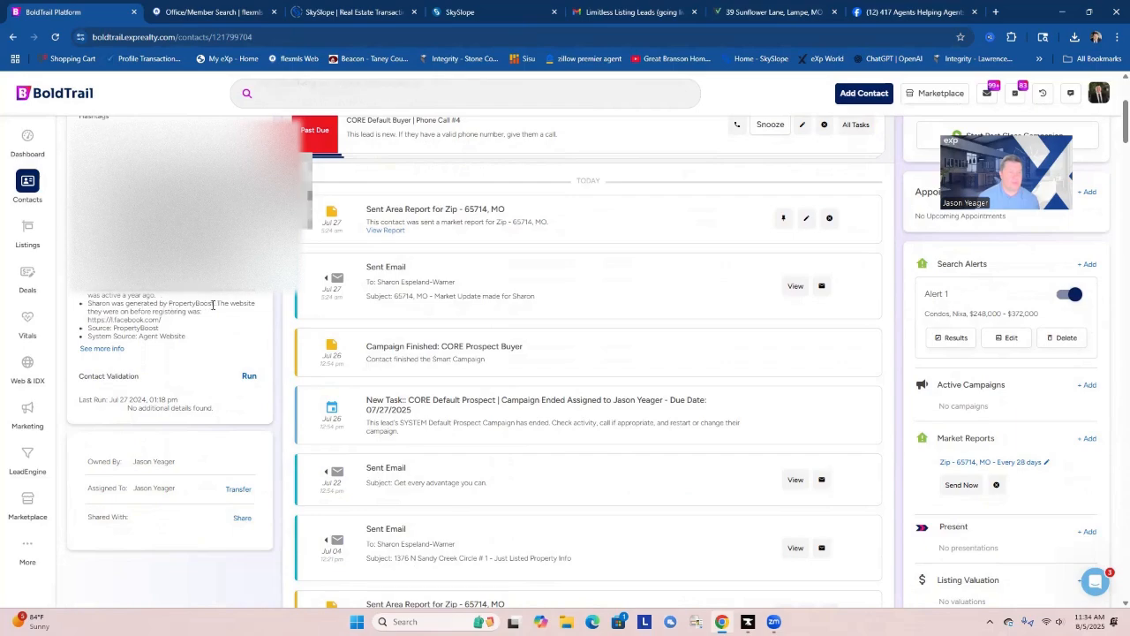
pyautogui.scroll(3, 235, 353)
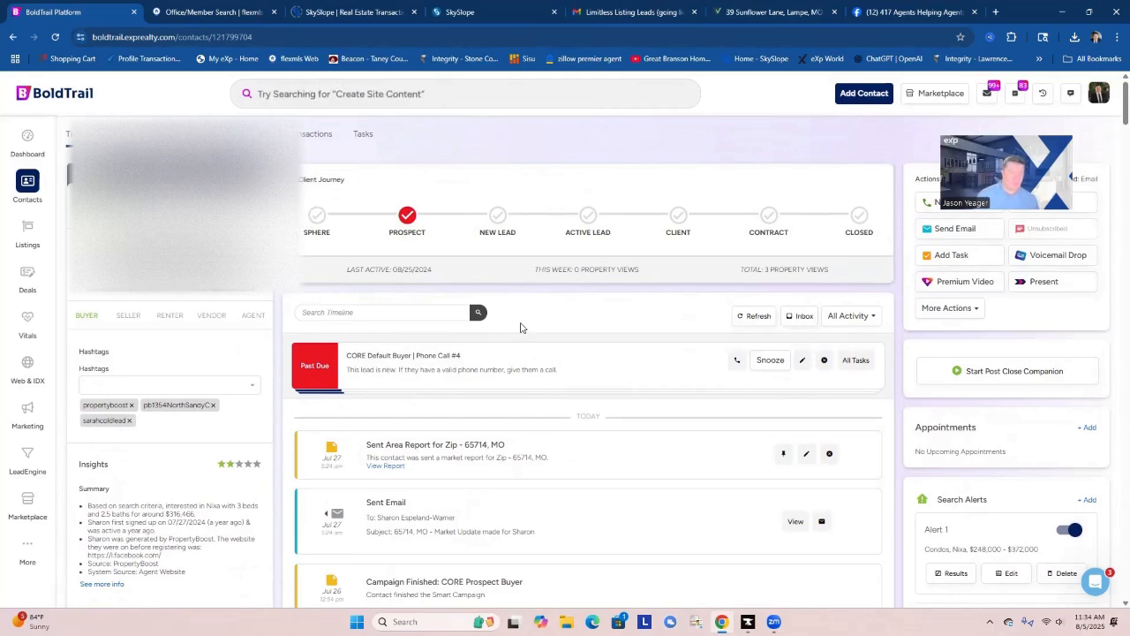
pyautogui.scroll(-1, 630, 440)
pyautogui.scroll(-10, 630, 440)
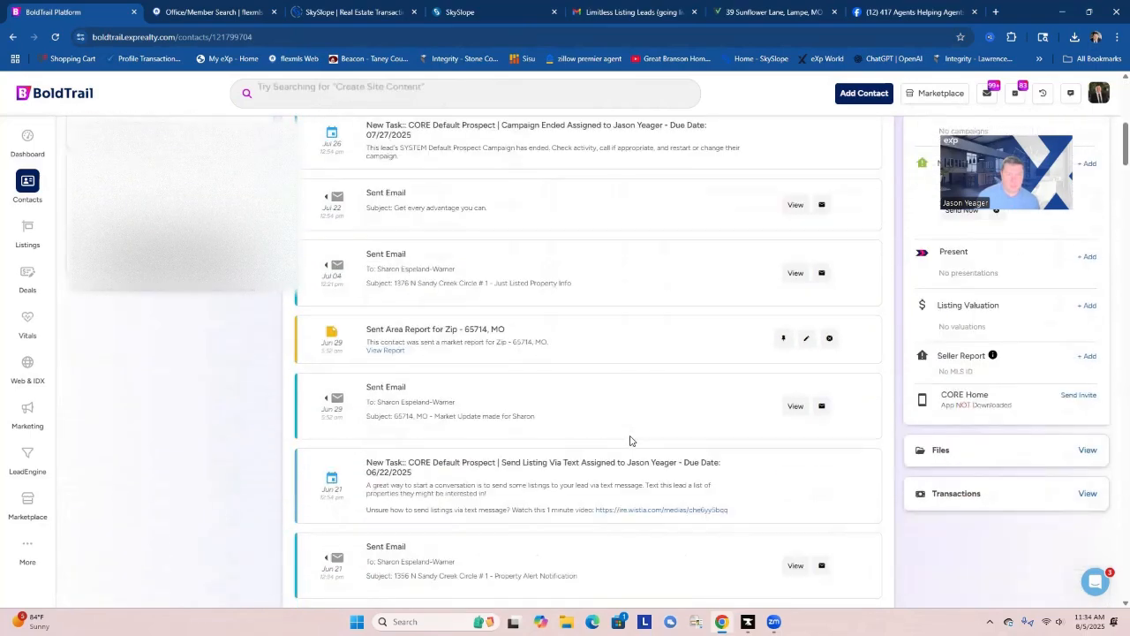
pyautogui.scroll(-8, 629, 440)
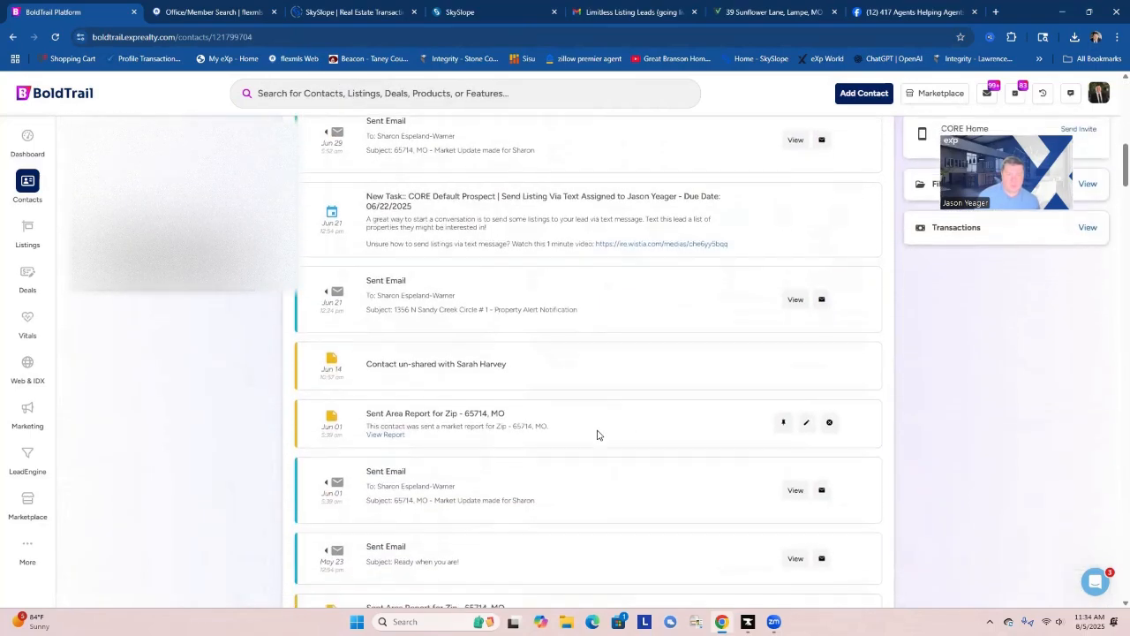
pyautogui.scroll(-4, 597, 434)
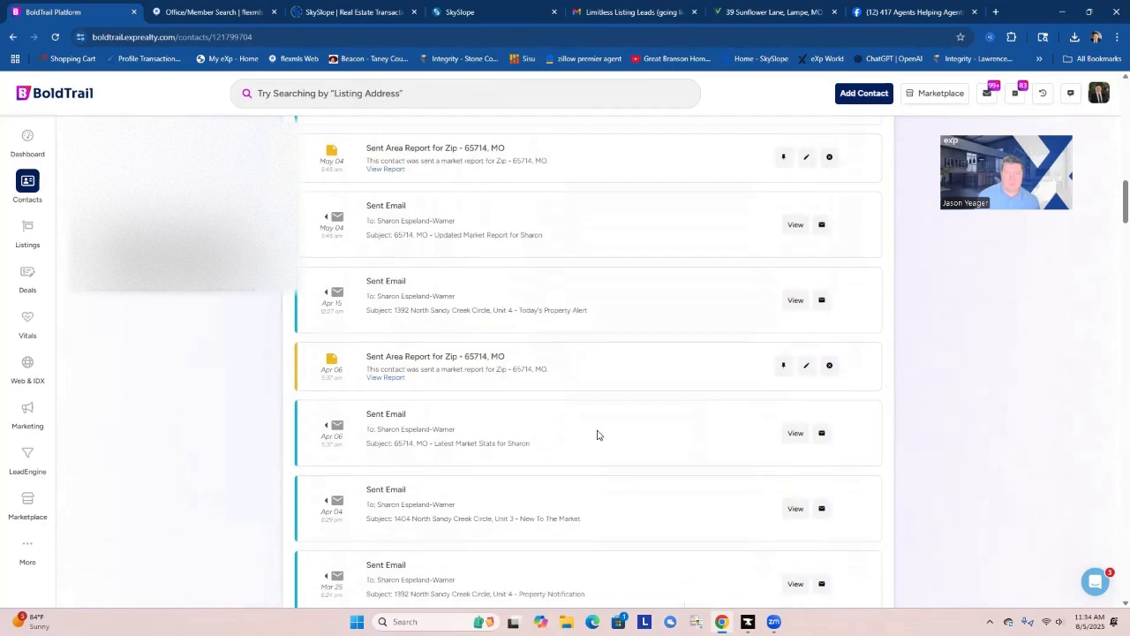
pyautogui.scroll(-2, 597, 434)
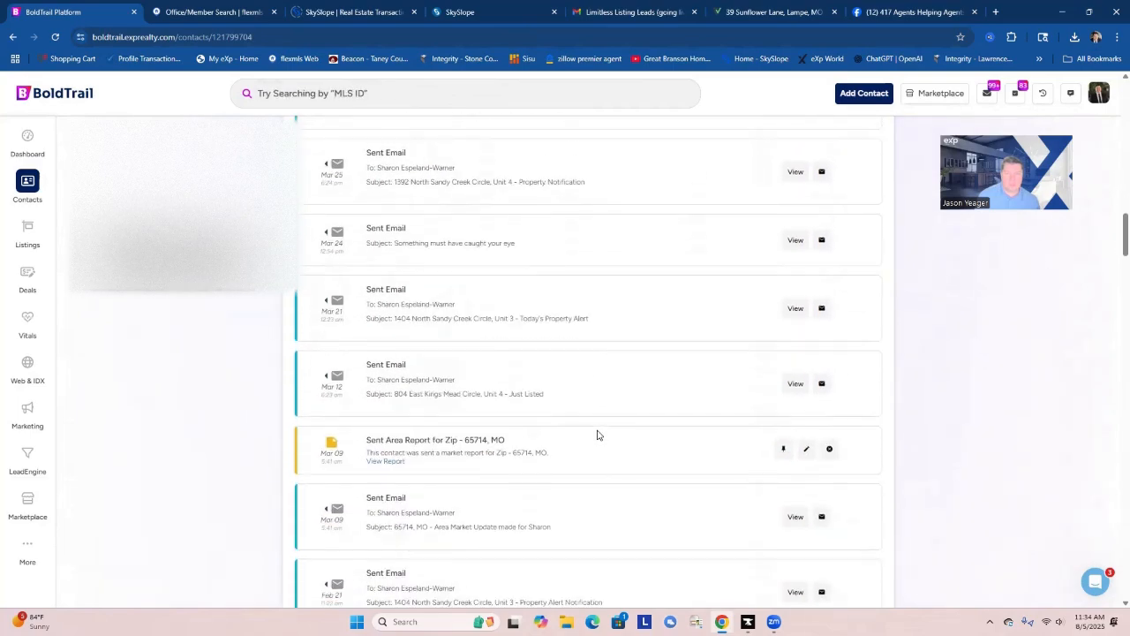
pyautogui.scroll(-4, 646, 426)
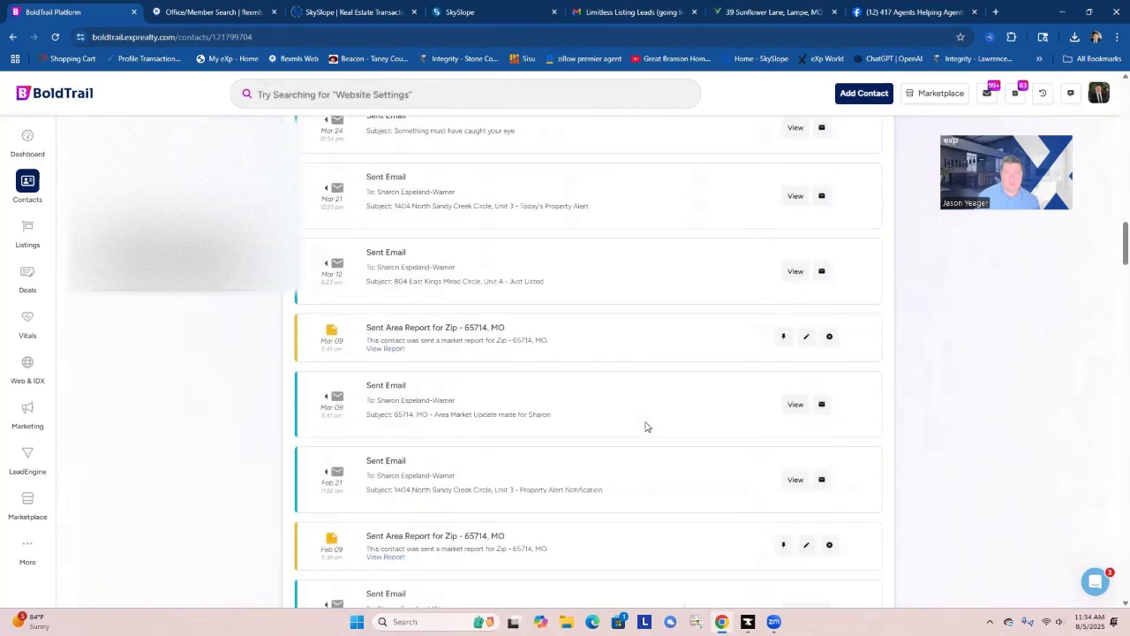
pyautogui.scroll(-10, 646, 427)
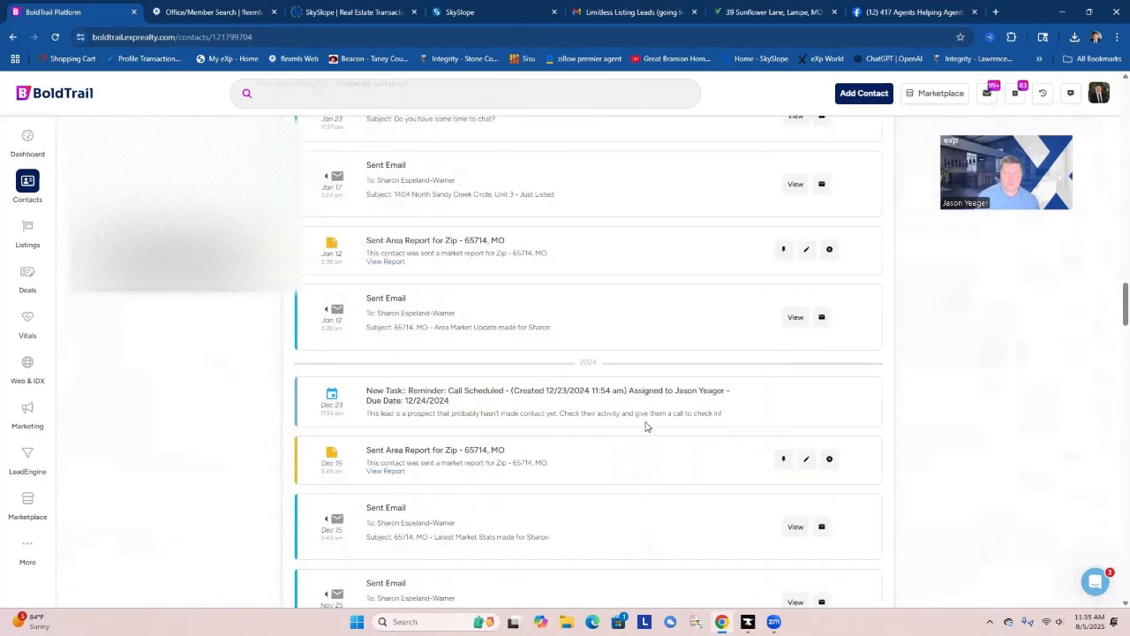
pyautogui.scroll(-10, 646, 426)
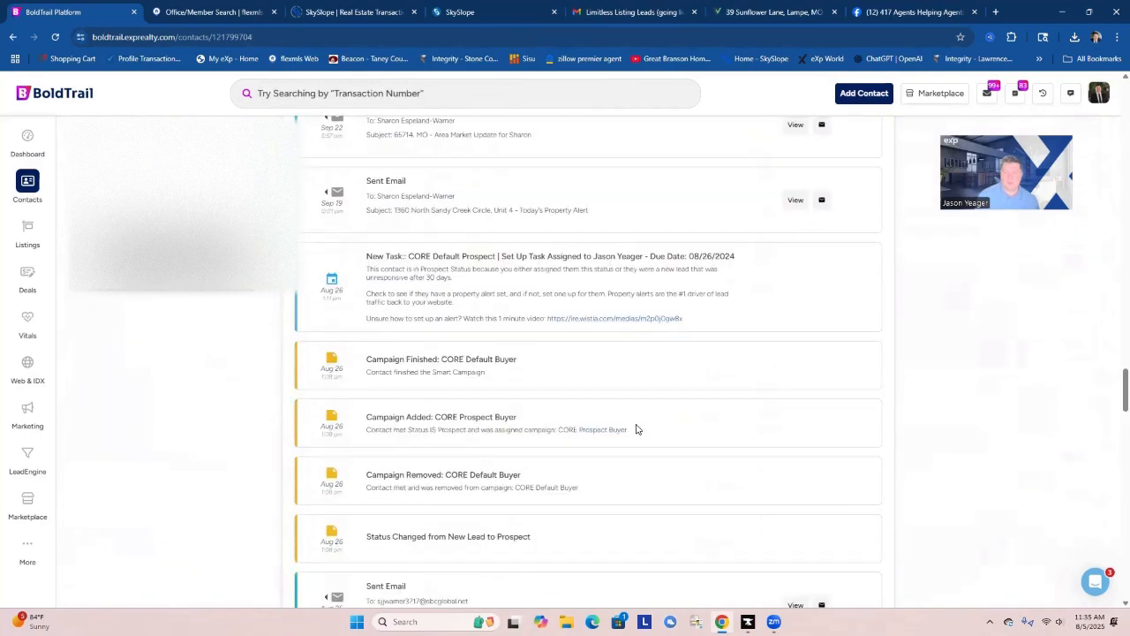
pyautogui.scroll(10, 635, 428)
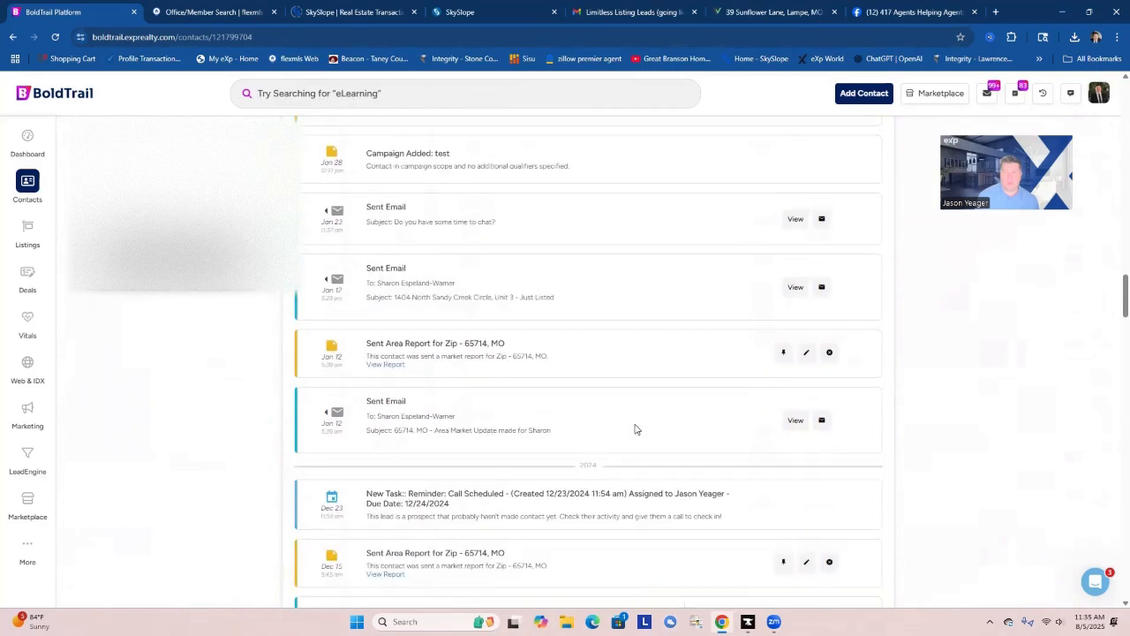
pyautogui.scroll(10, 631, 427)
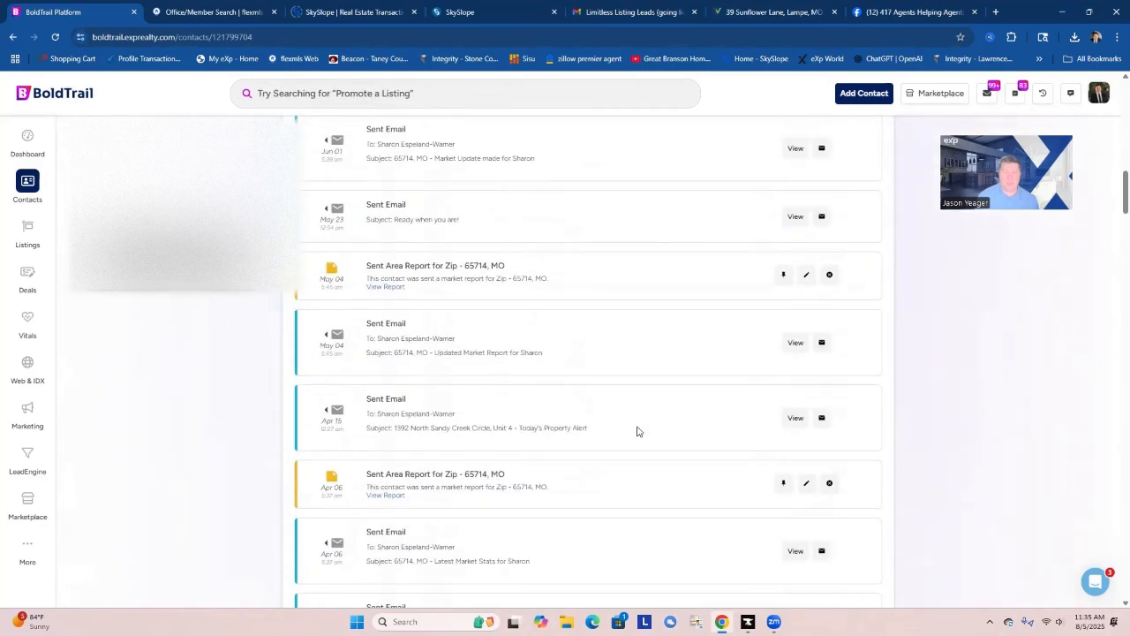
pyautogui.scroll(10, 637, 428)
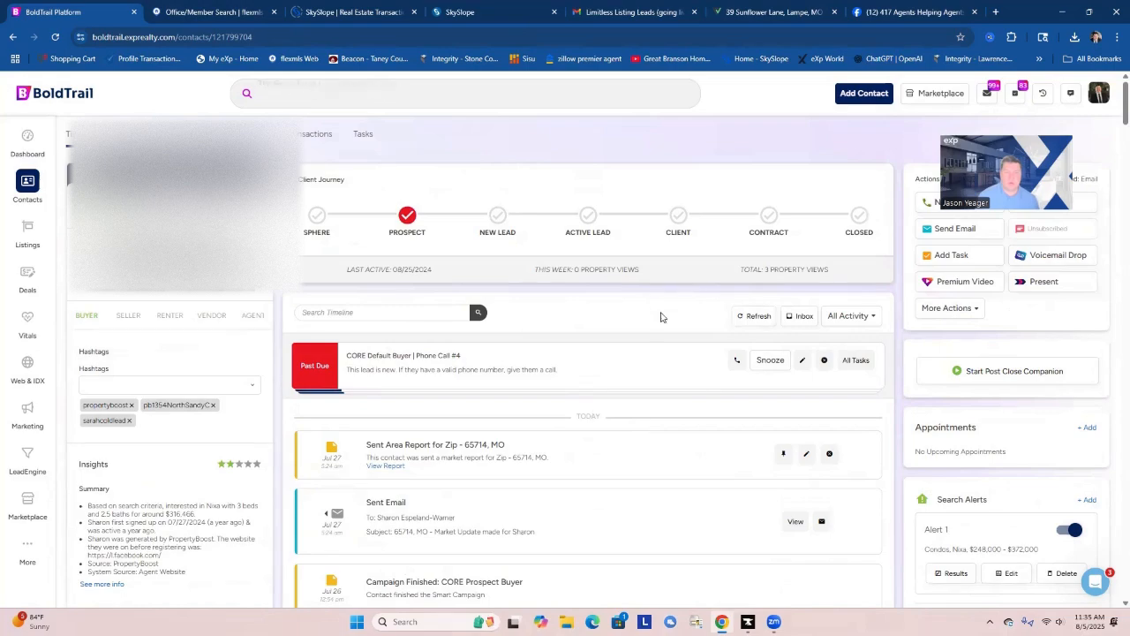
# Filter the contact's timeline by All Inbound to check for replies, and switch the filter to Notes.
pyautogui.click(862, 318)
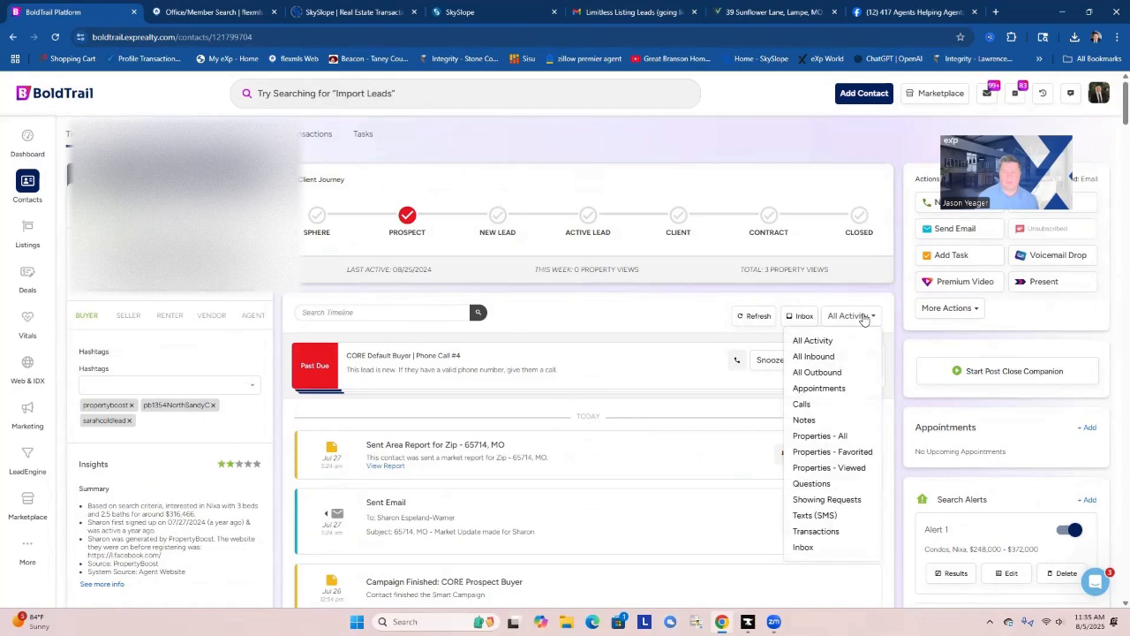
pyautogui.click(814, 356)
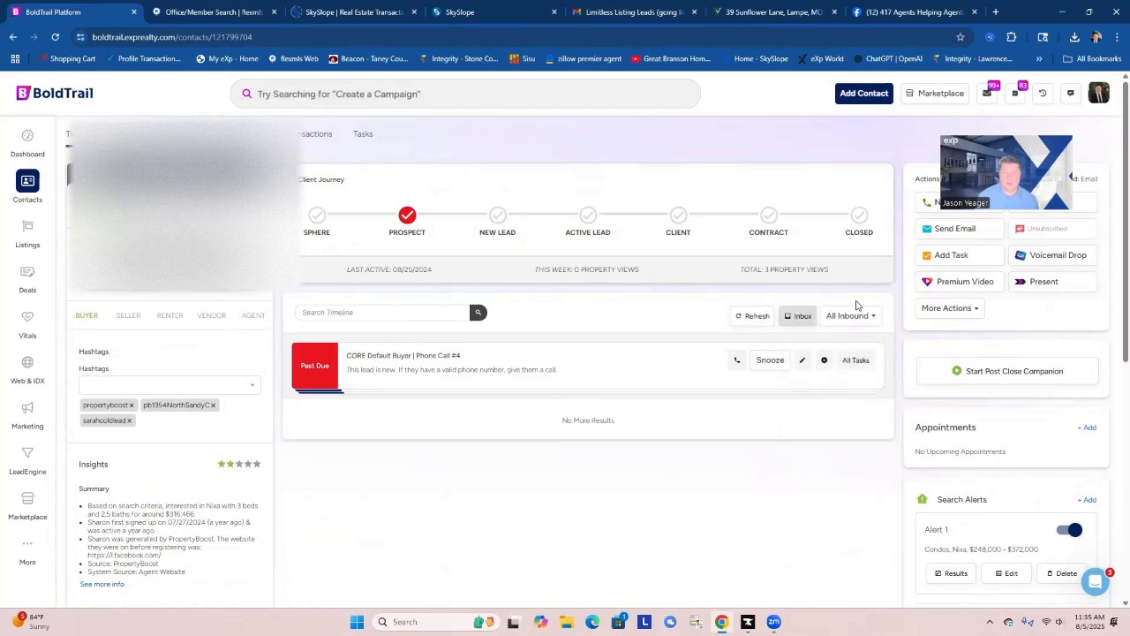
pyautogui.click(852, 319)
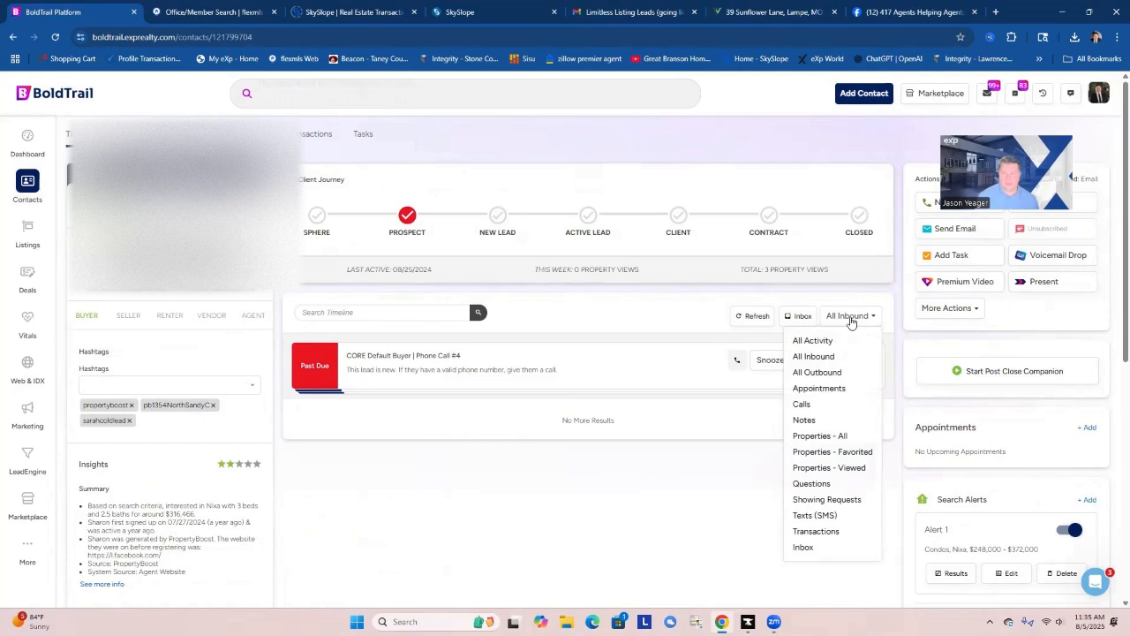
pyautogui.click(803, 419)
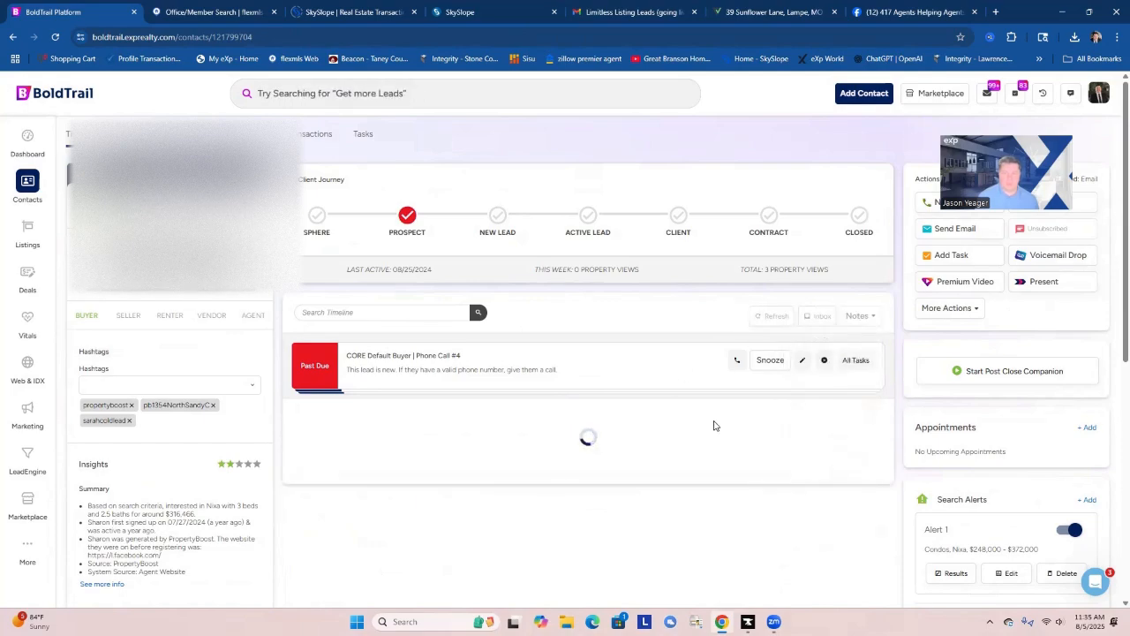
# Read through the contact's notes back to the original lead-creation entries, checking text delivery, campaign history and lead source.
pyautogui.scroll(-3, 753, 437)
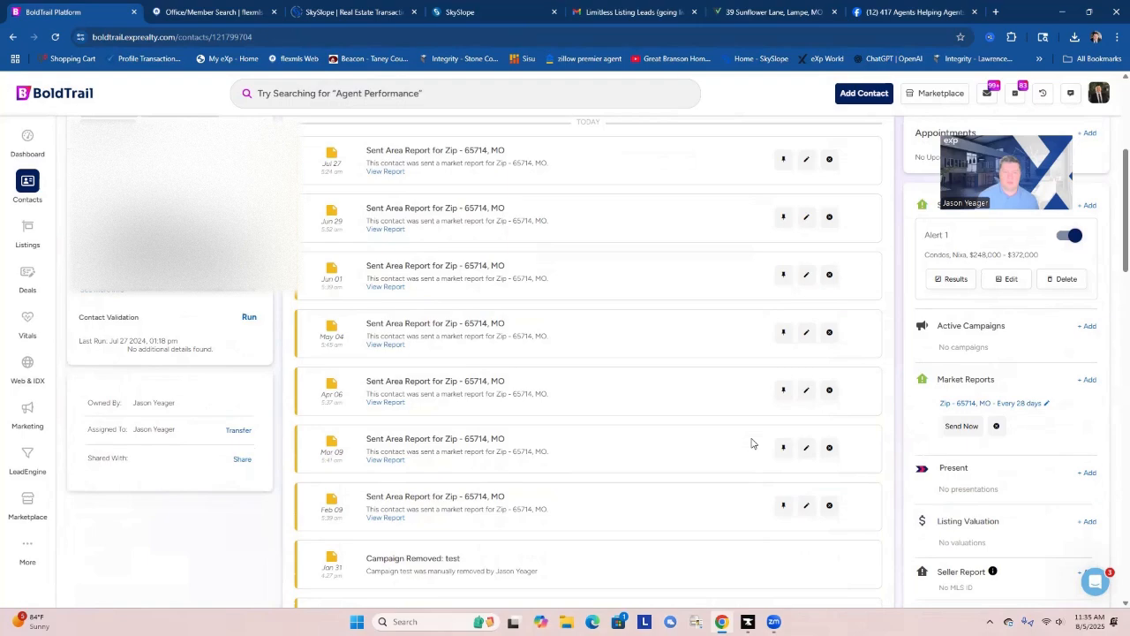
pyautogui.scroll(-2, 752, 443)
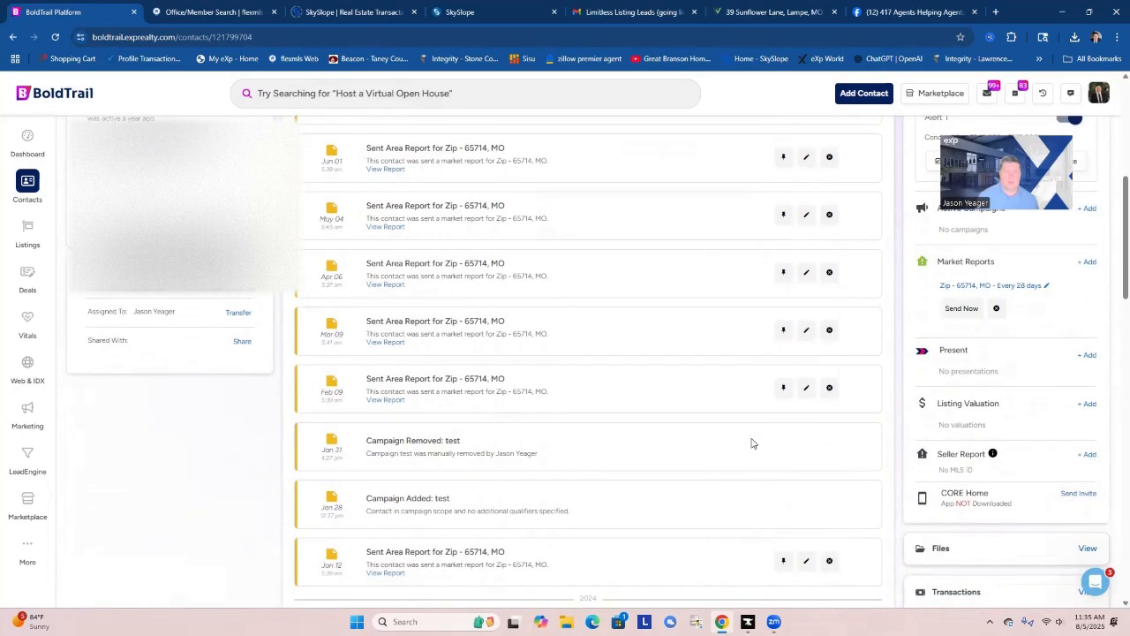
pyautogui.scroll(-1, 567, 428)
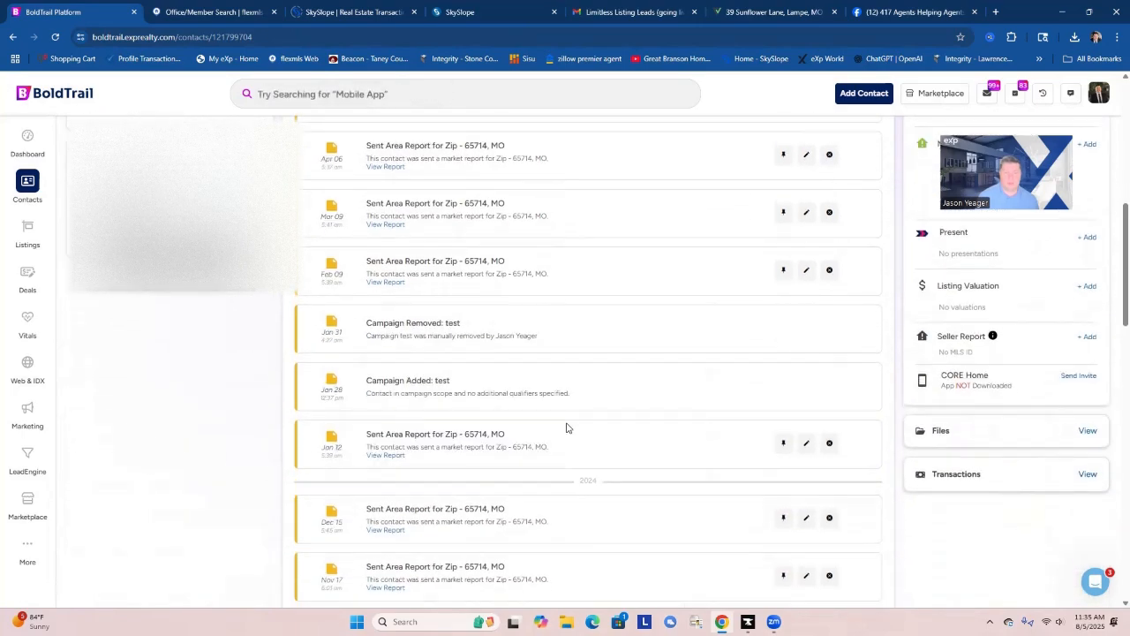
pyautogui.scroll(-4, 643, 432)
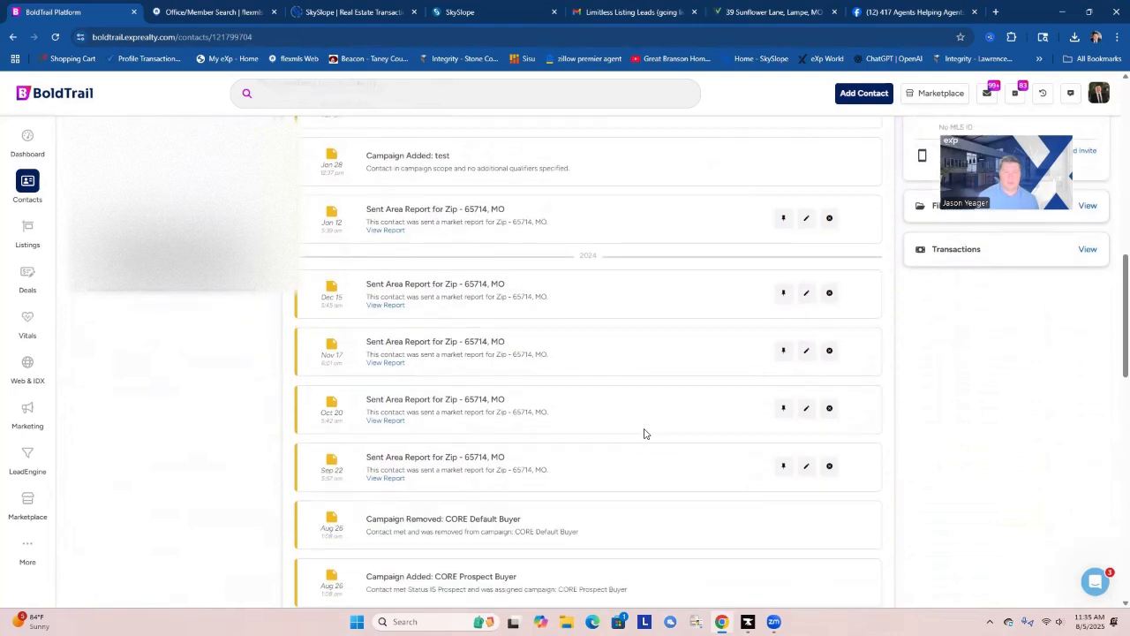
pyautogui.scroll(-2, 644, 433)
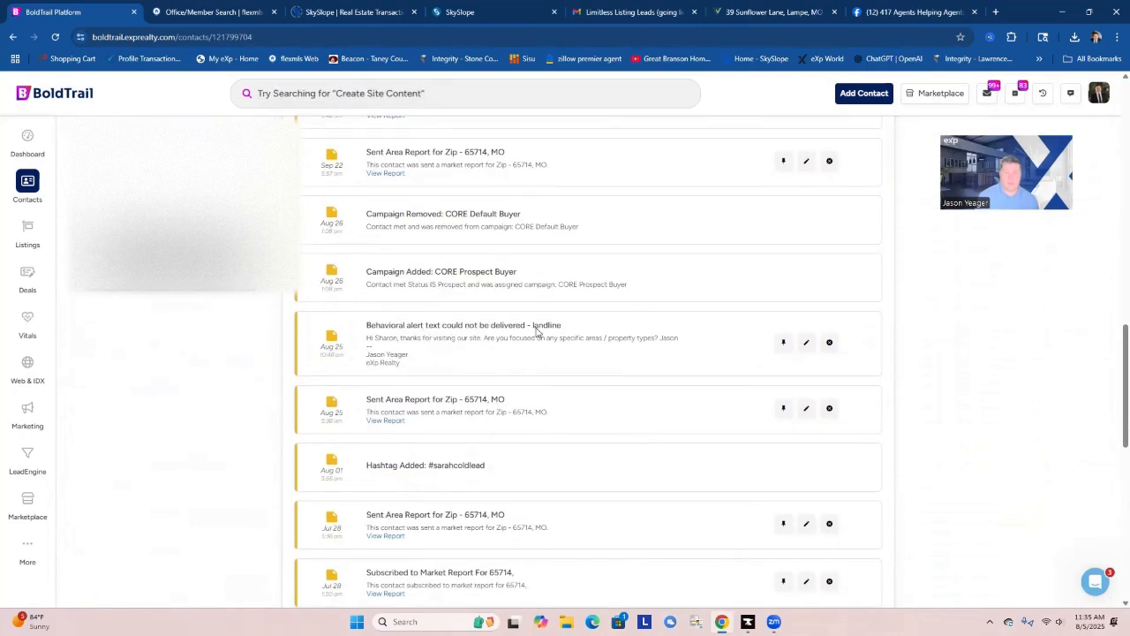
pyautogui.scroll(-2, 637, 364)
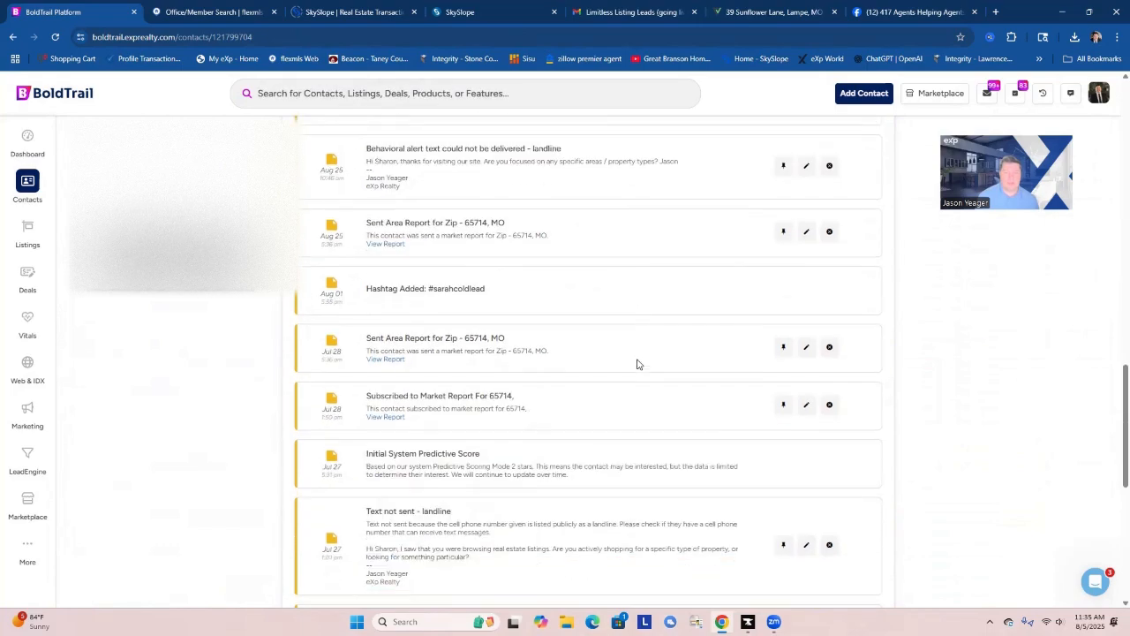
pyautogui.scroll(-3, 637, 364)
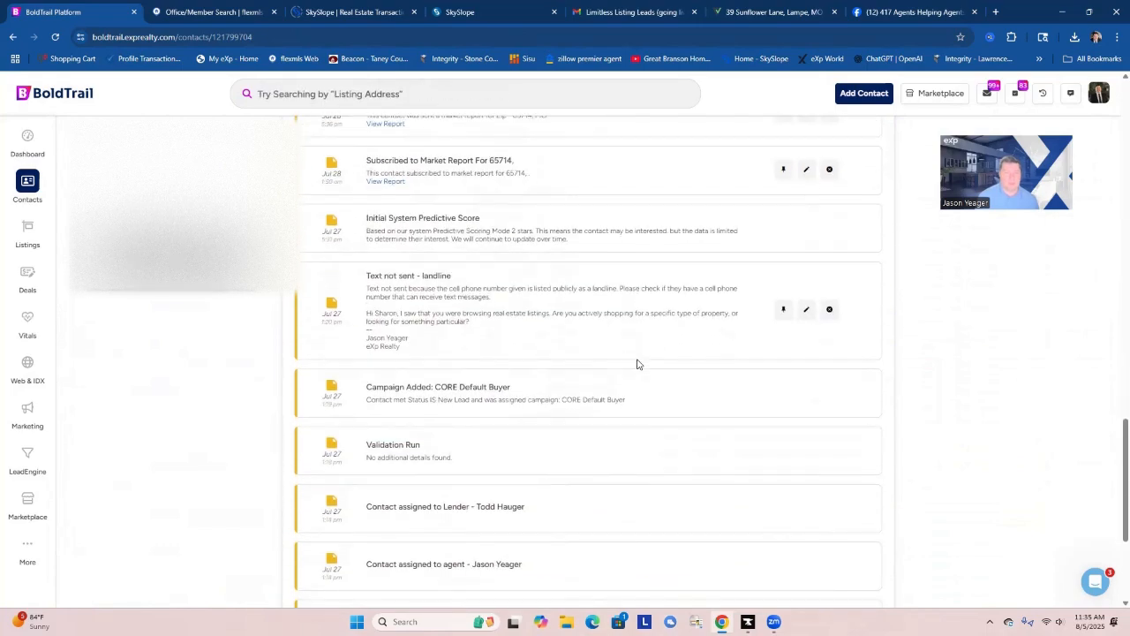
pyautogui.scroll(-3, 638, 364)
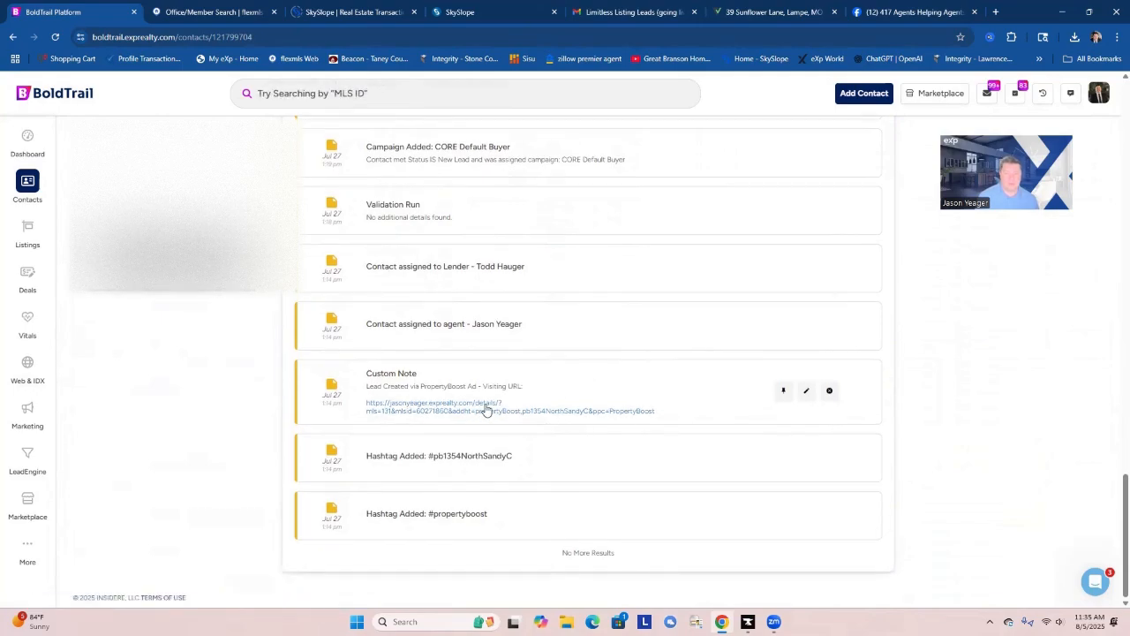
pyautogui.scroll(1, 518, 407)
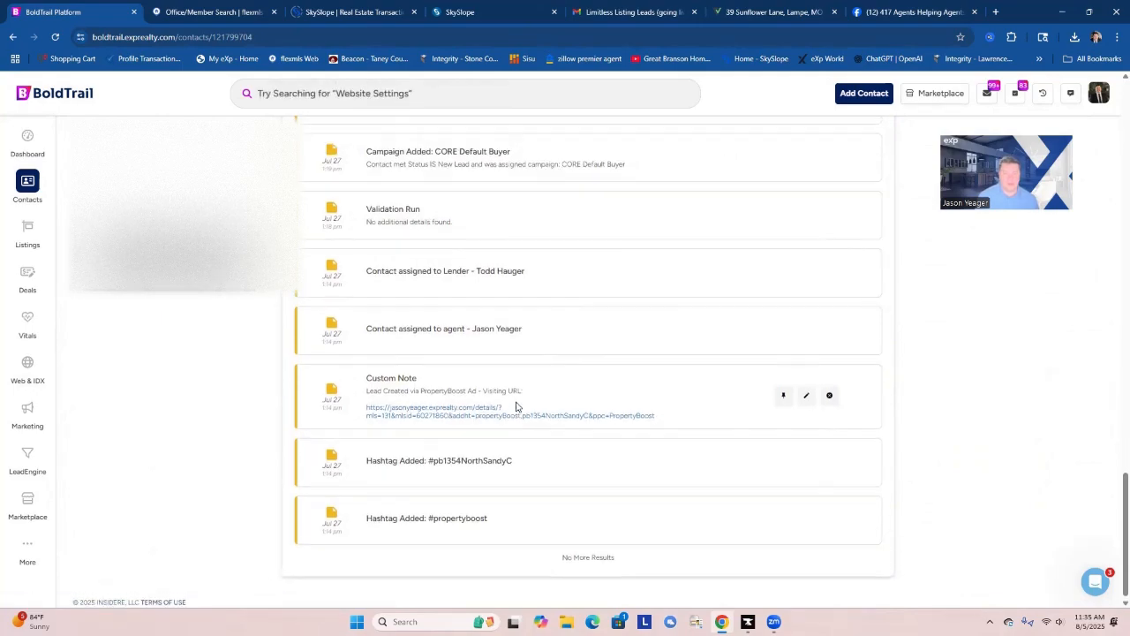
pyautogui.scroll(8, 519, 408)
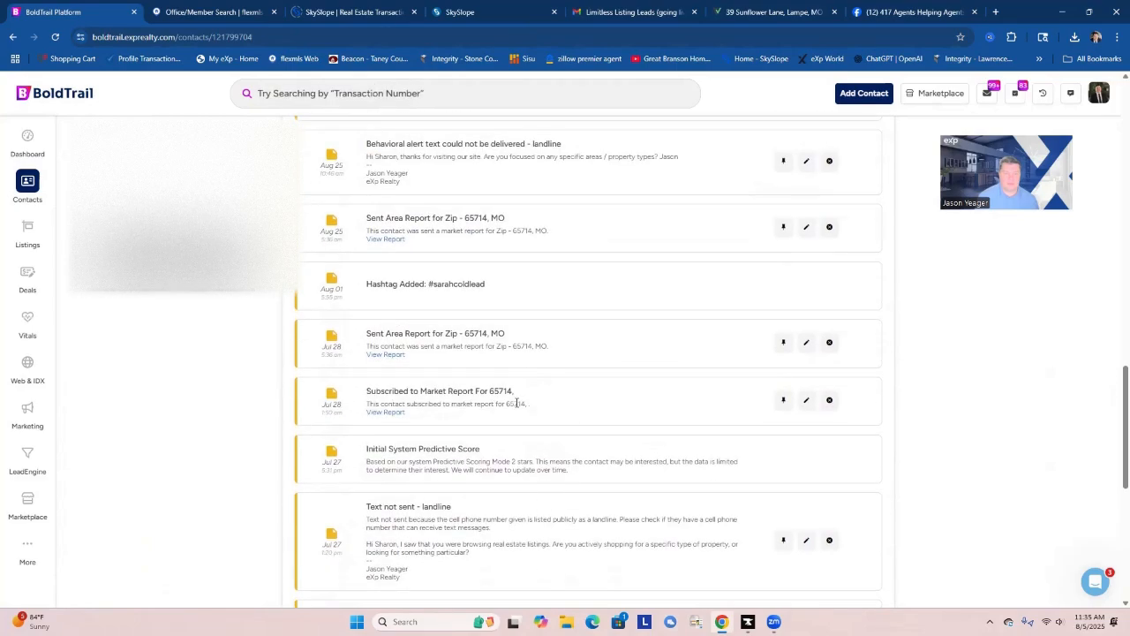
pyautogui.scroll(8, 596, 421)
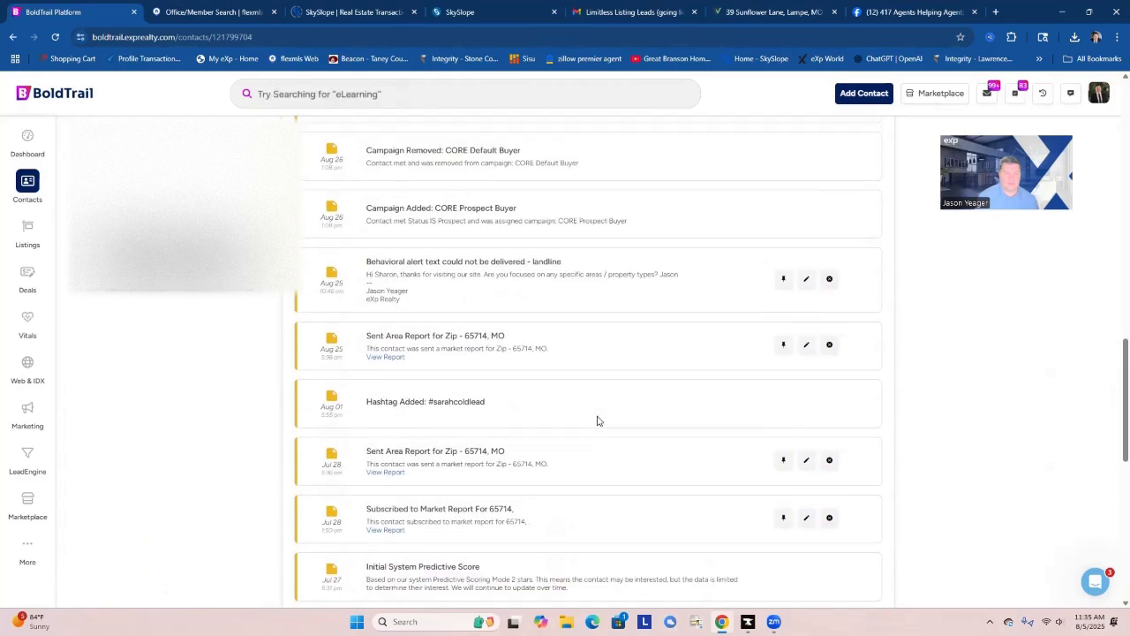
pyautogui.scroll(10, 596, 422)
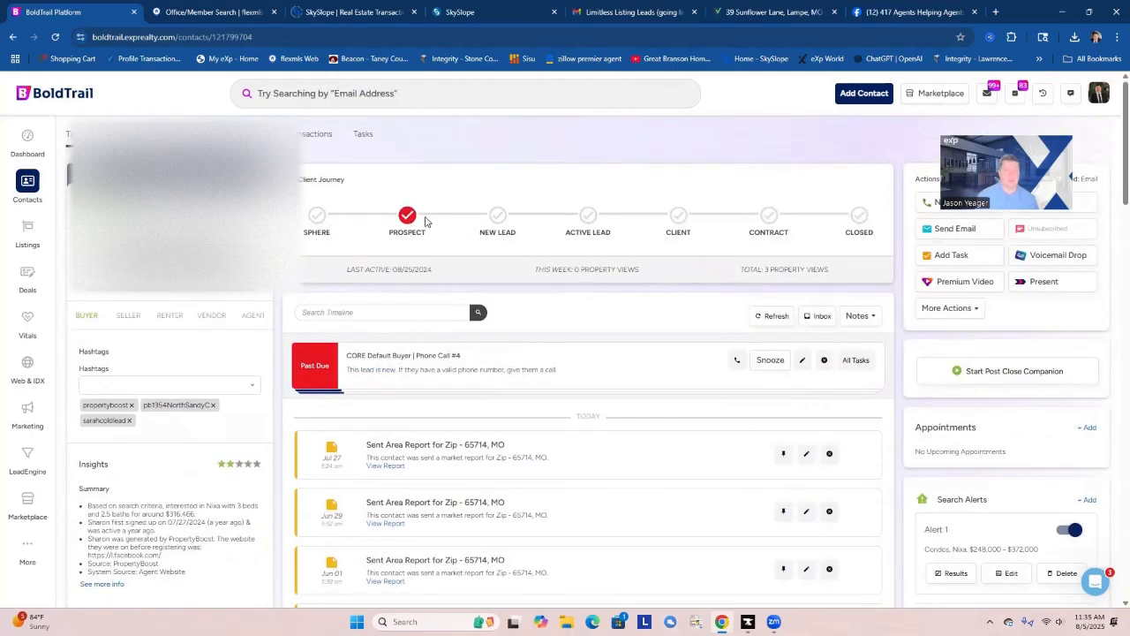
# Add the CORE Prospect Buyer campaign to the contact's active campaigns.
pyautogui.scroll(-2, 1010, 479)
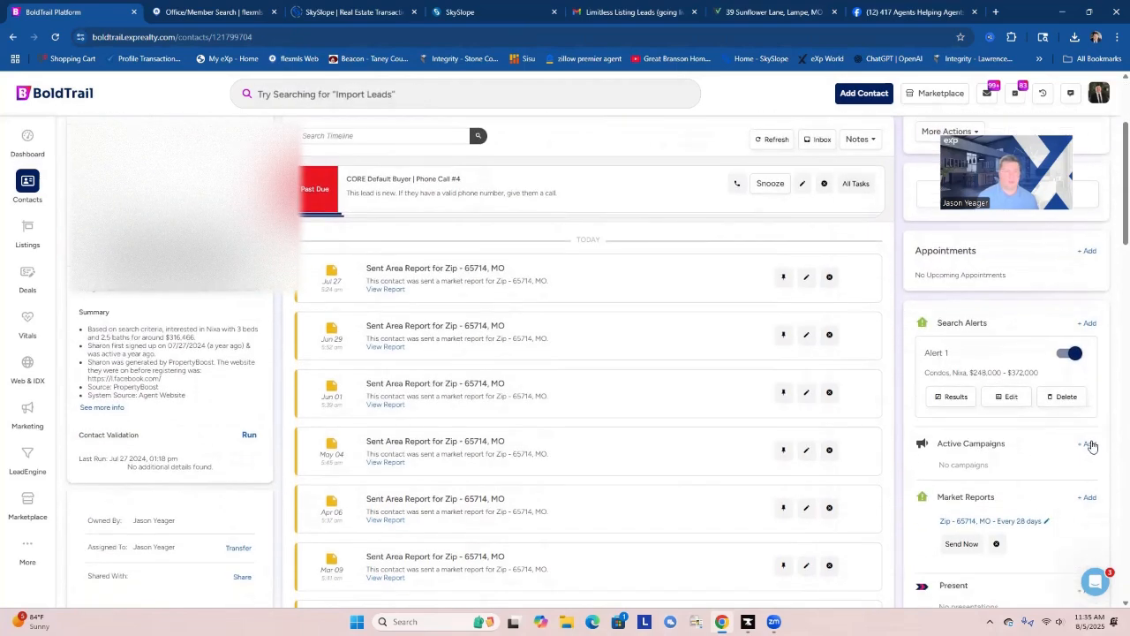
pyautogui.click(1090, 444)
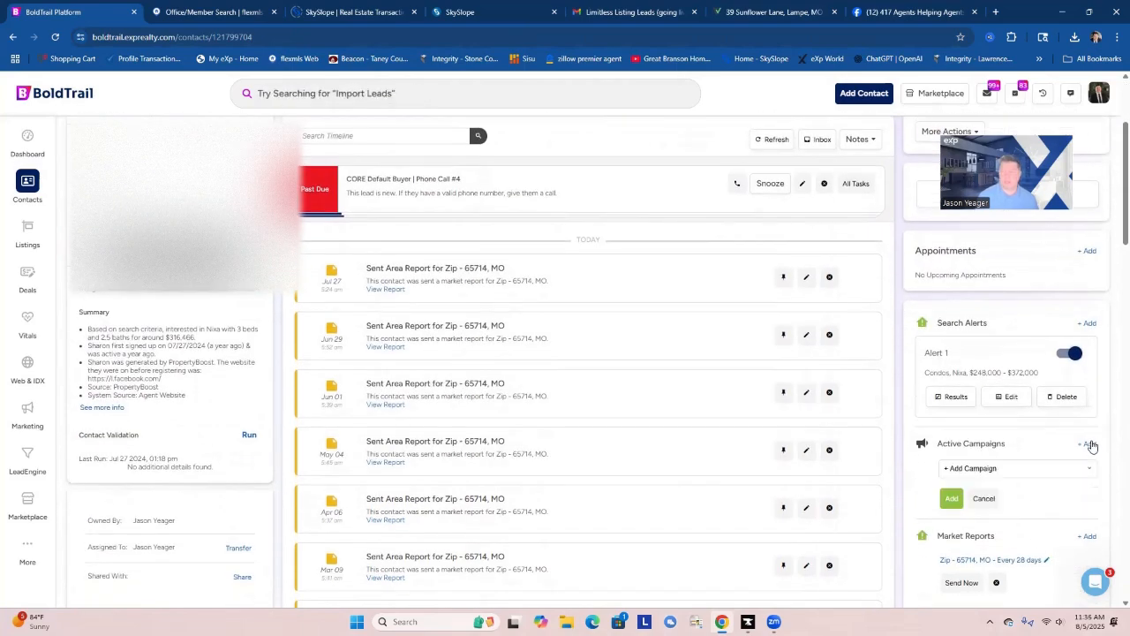
pyautogui.click(1017, 470)
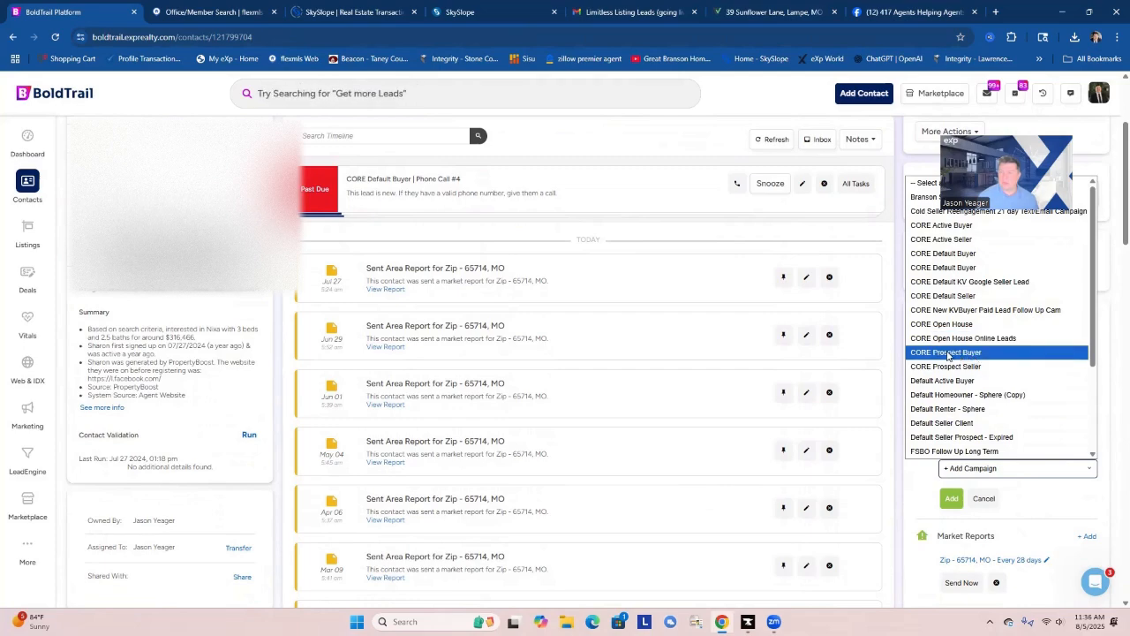
pyautogui.click(948, 353)
pyautogui.click(961, 496)
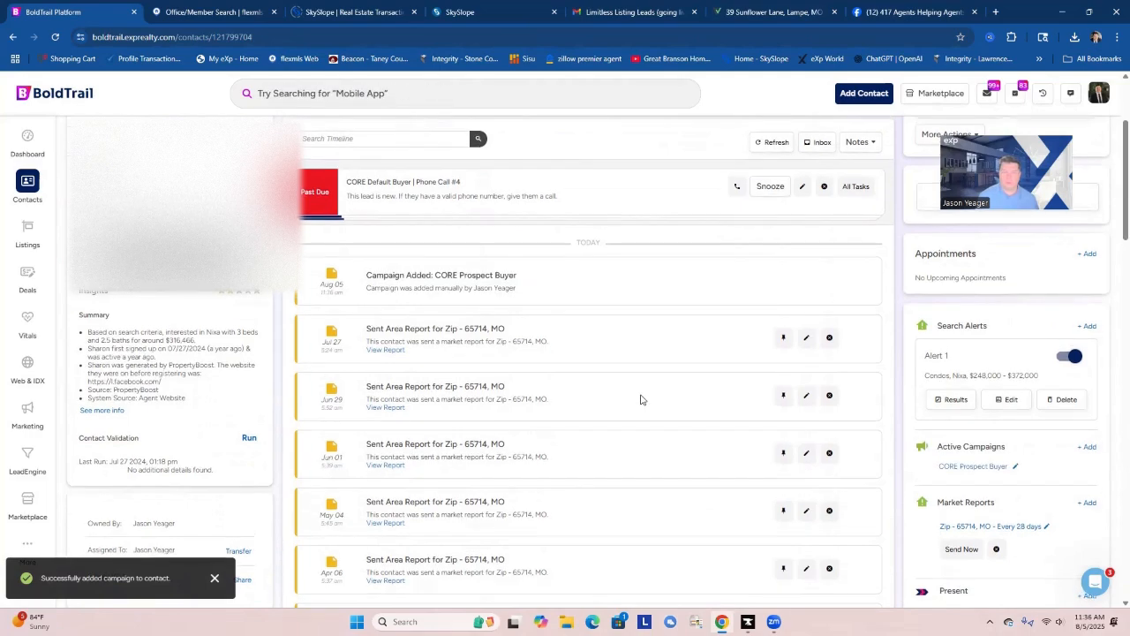
# Open the contact's call window and place a call now to their cell phone.
pyautogui.scroll(2, 642, 399)
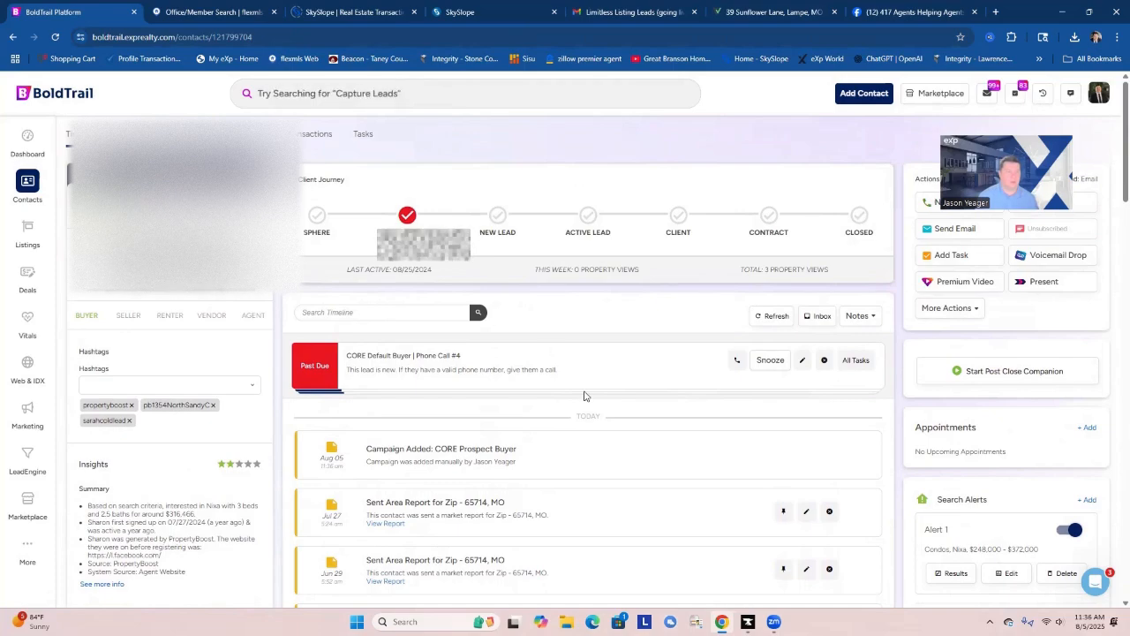
pyautogui.click(926, 204)
pyautogui.click(749, 247)
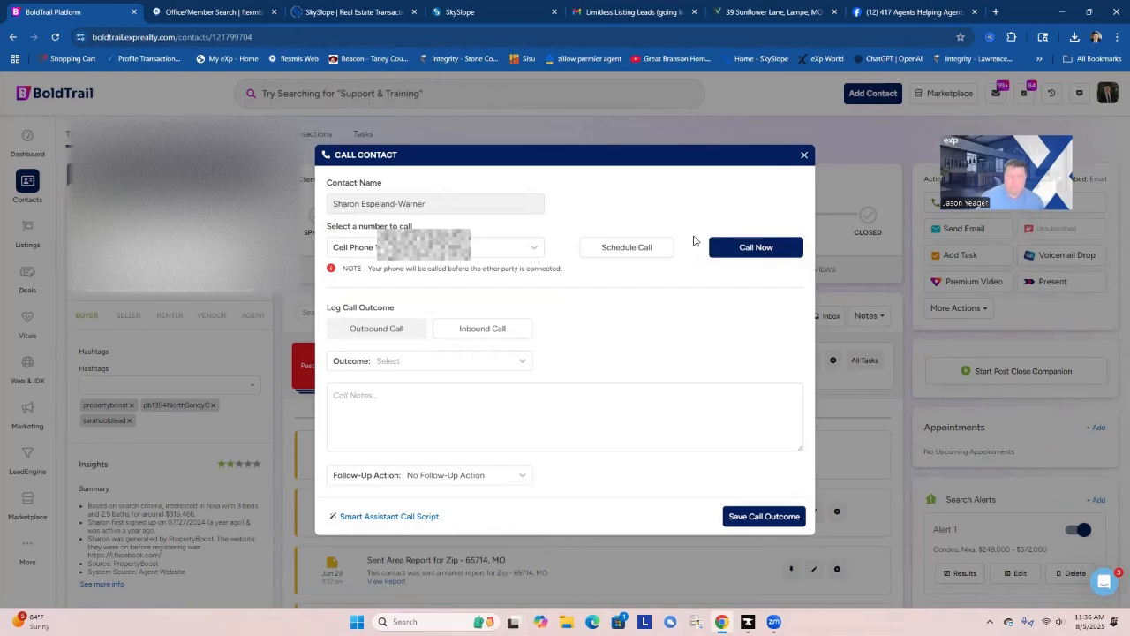
# Log the outbound call's outcome as Bad Phone Number and set the lead's rating to one star.
pyautogui.click(480, 362)
pyautogui.click(443, 451)
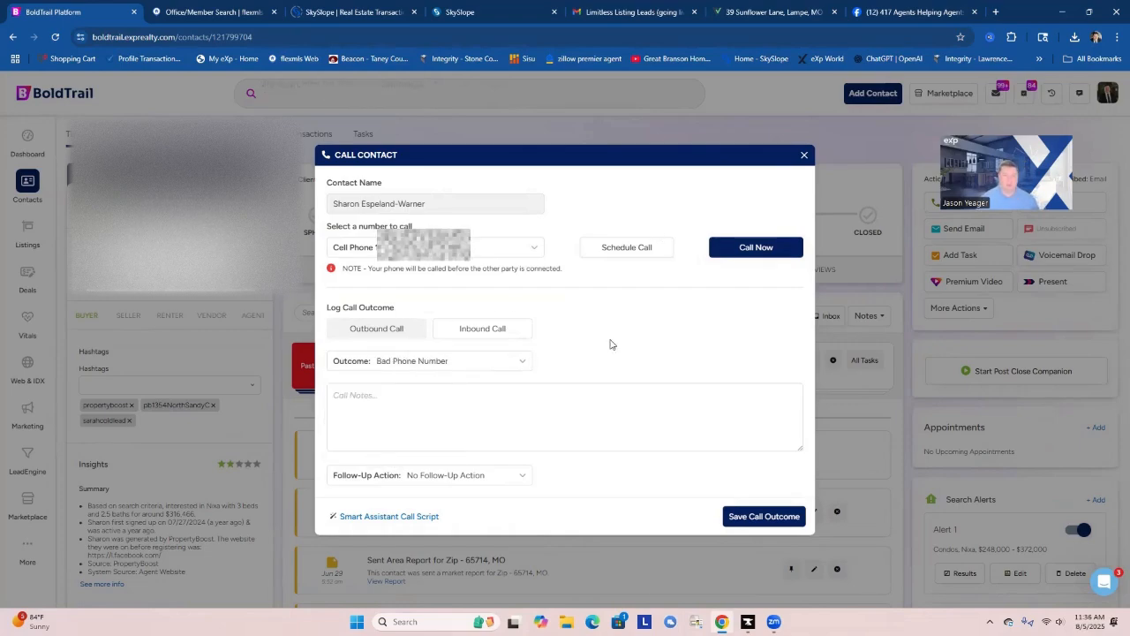
pyautogui.click(770, 515)
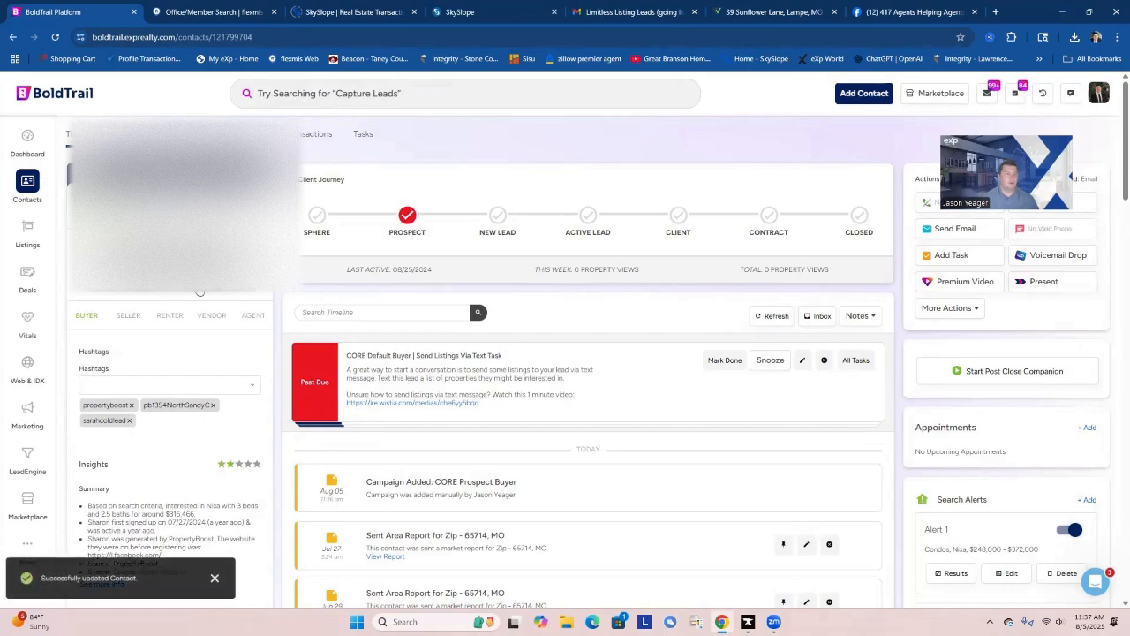
pyautogui.click(230, 465)
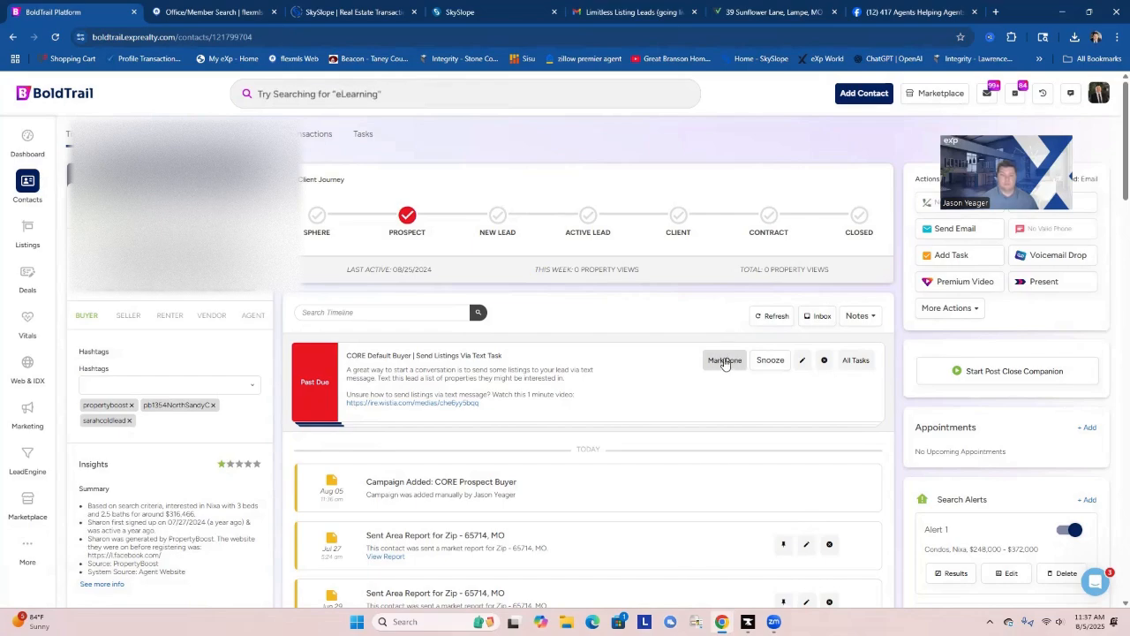
# Mark all of the contact's outstanding CORE Default Buyer and CORE Default Prospect tasks as done.
pyautogui.click(725, 360)
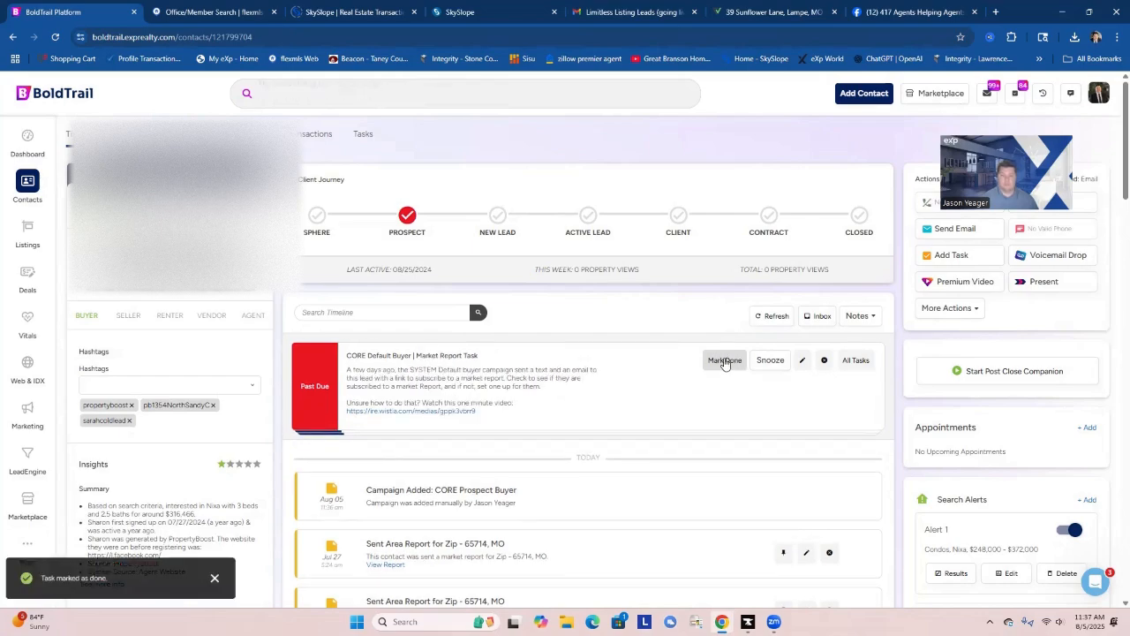
pyautogui.click(724, 362)
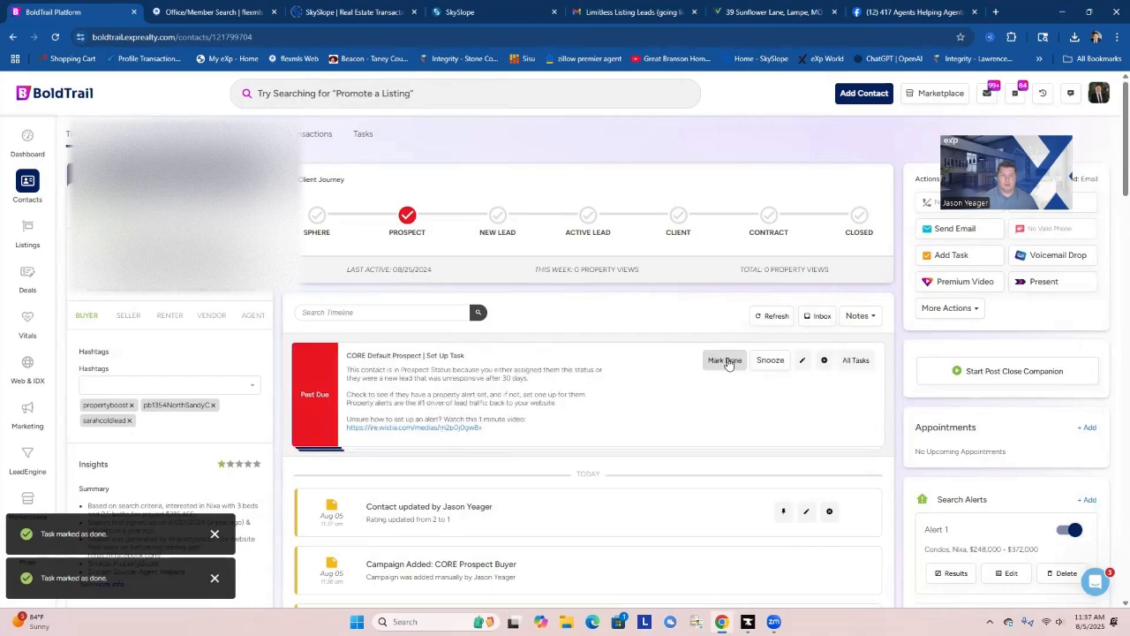
pyautogui.click(726, 362)
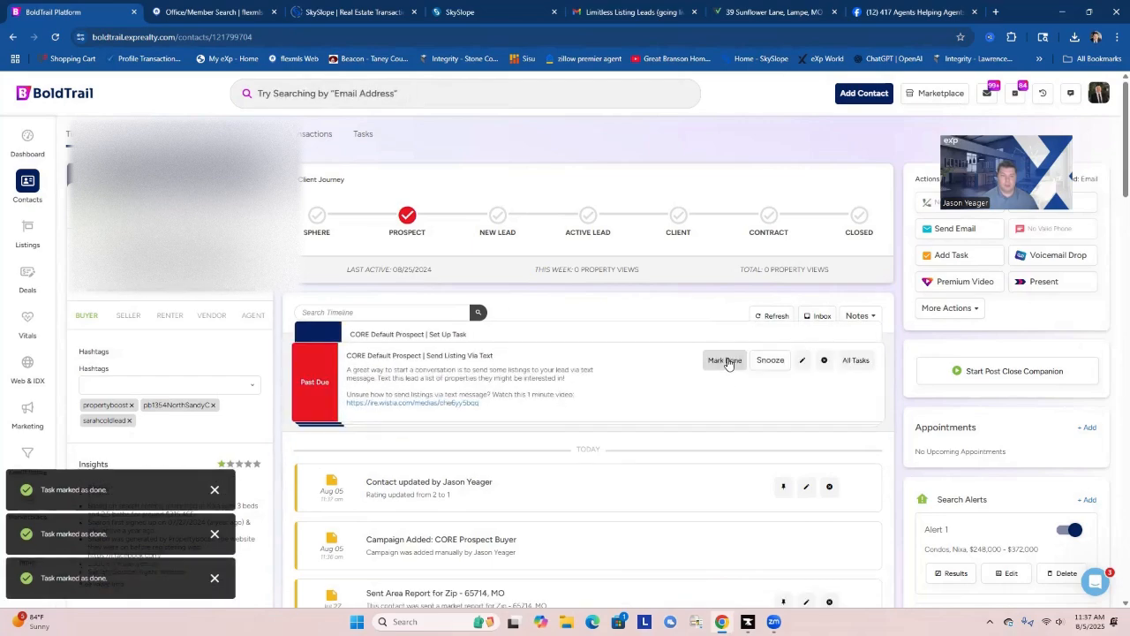
pyautogui.click(726, 361)
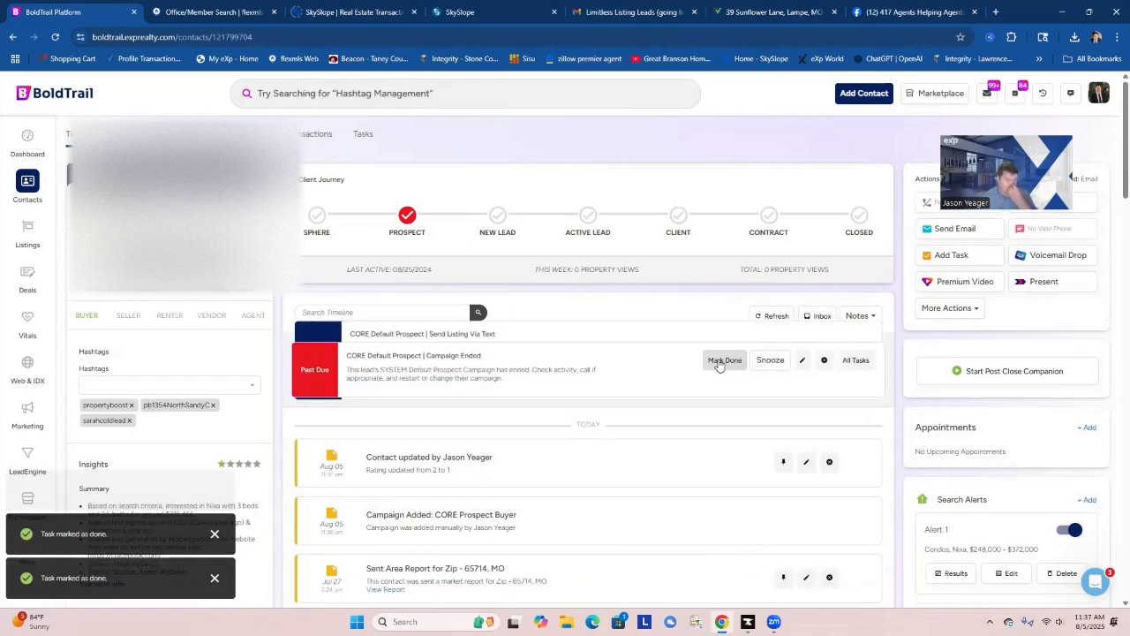
pyautogui.click(723, 362)
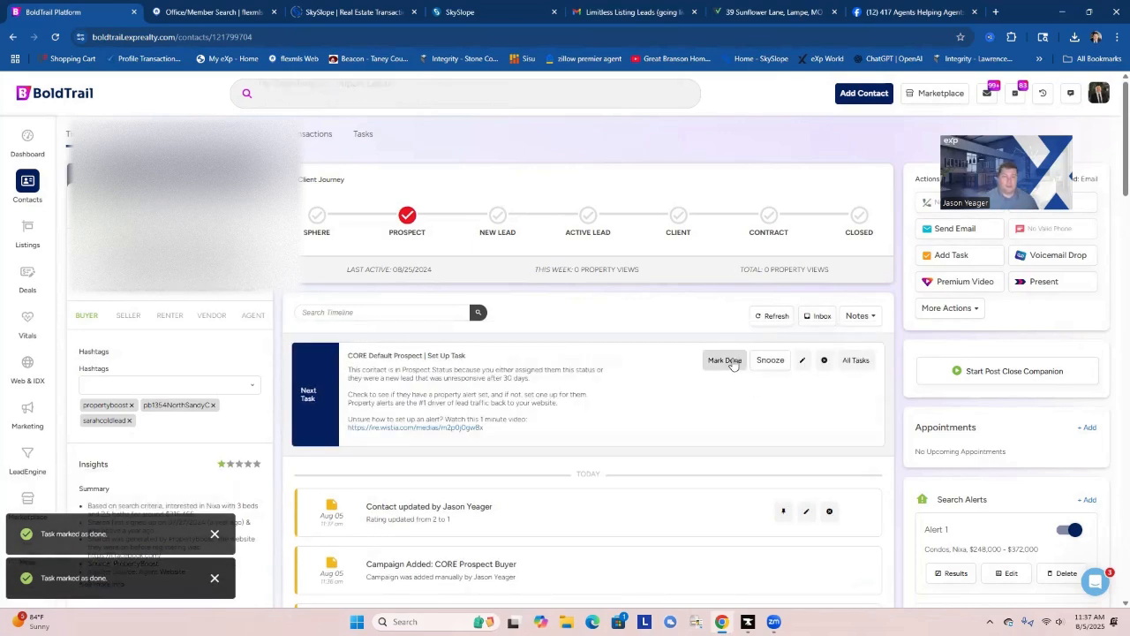
pyautogui.click(726, 361)
# Start an email to the contact and have Smart Assistant craft the message from a dictated custom prompt.
pyautogui.scroll(-1, 980, 455)
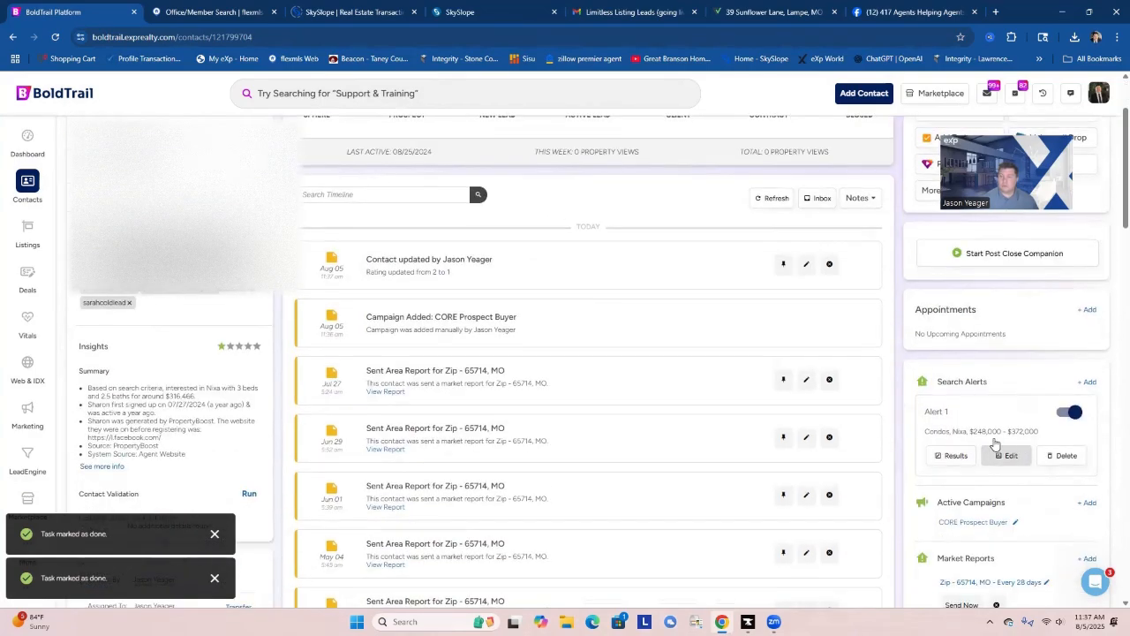
pyautogui.scroll(-1, 1010, 459)
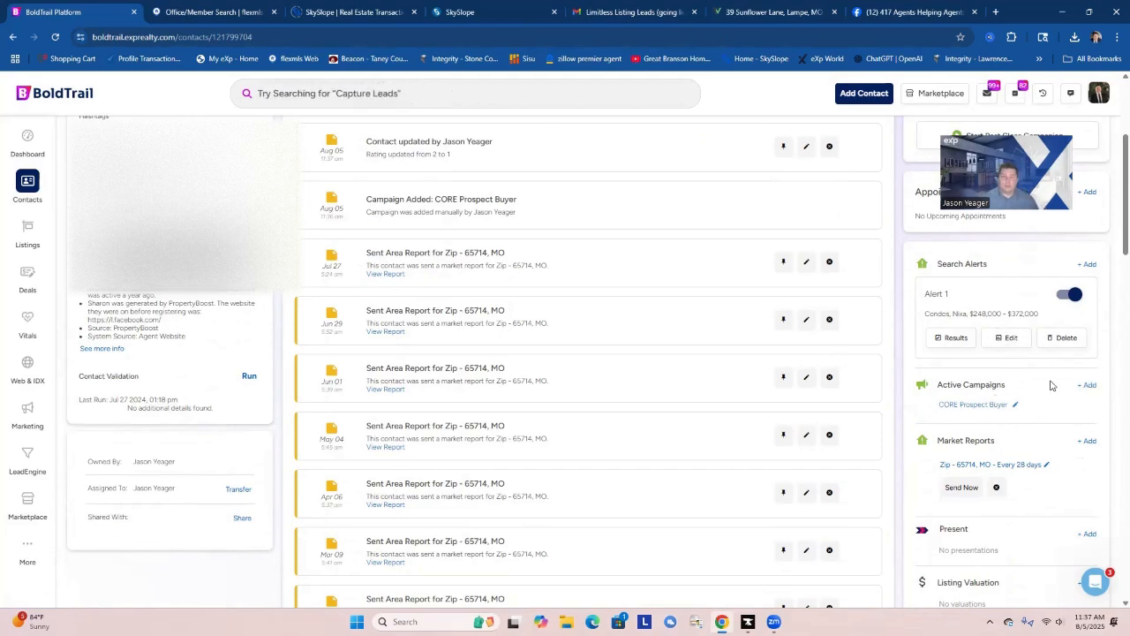
pyautogui.scroll(3, 1011, 395)
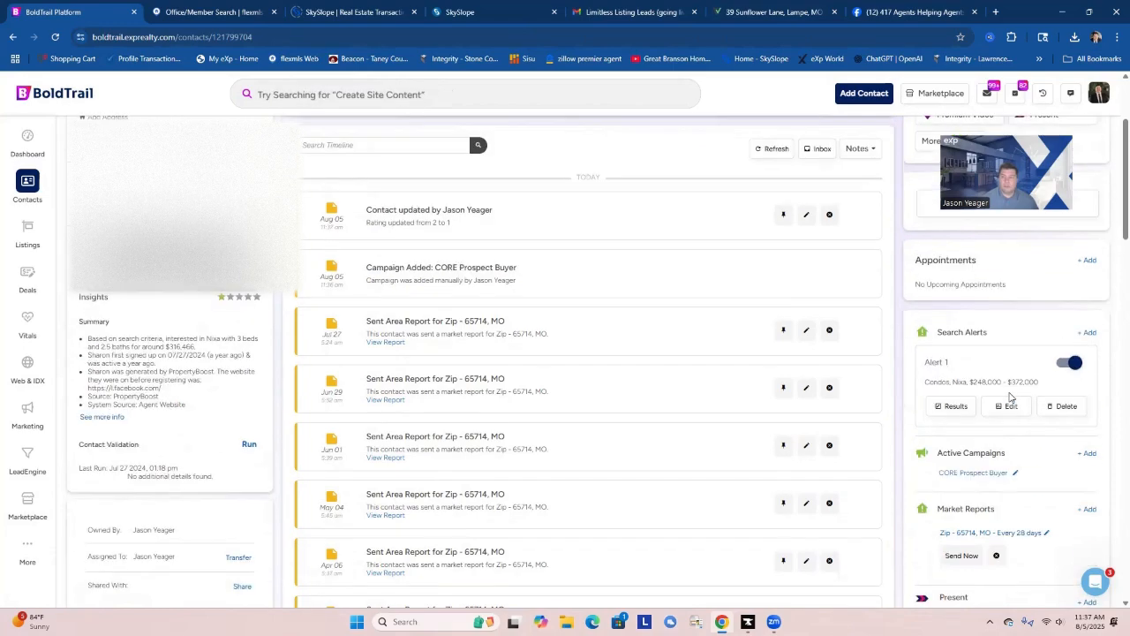
pyautogui.click(958, 229)
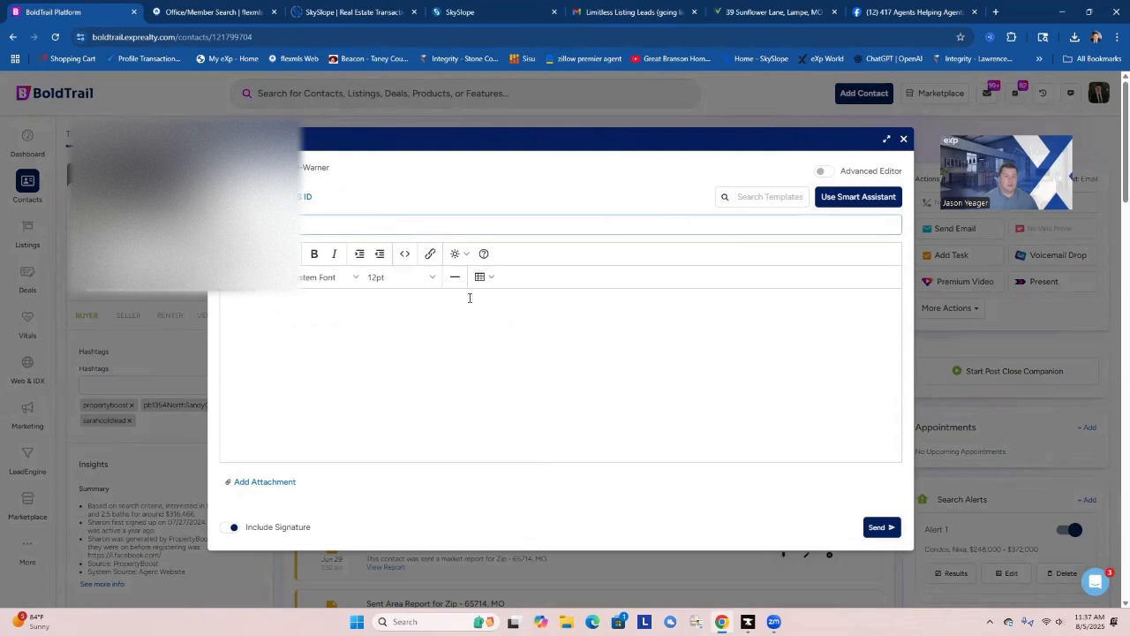
pyautogui.click(855, 198)
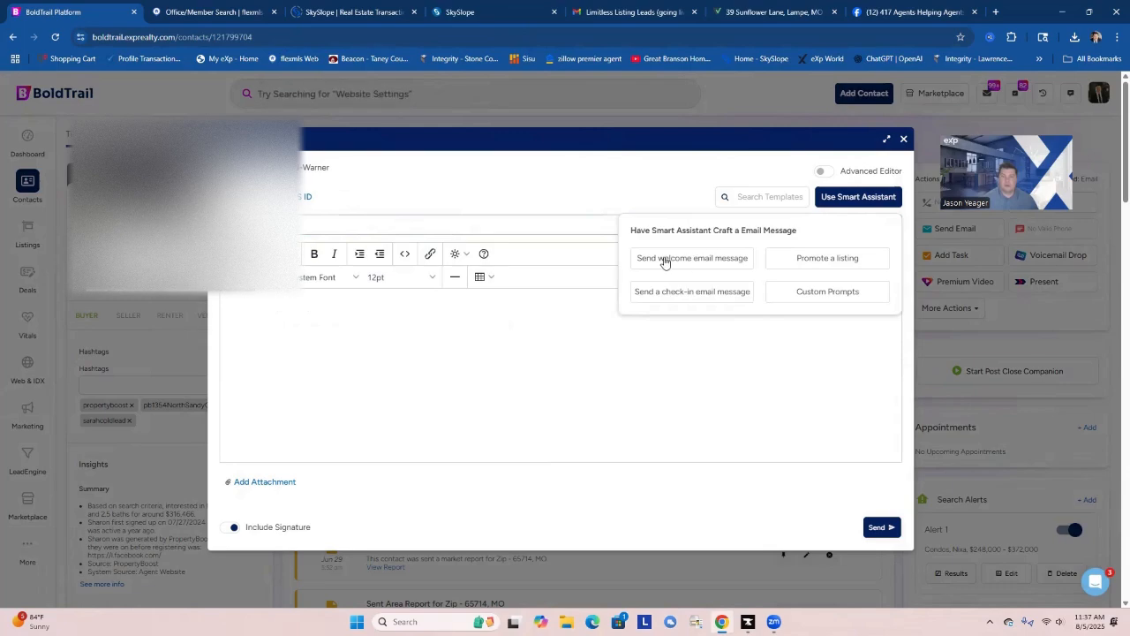
pyautogui.click(806, 293)
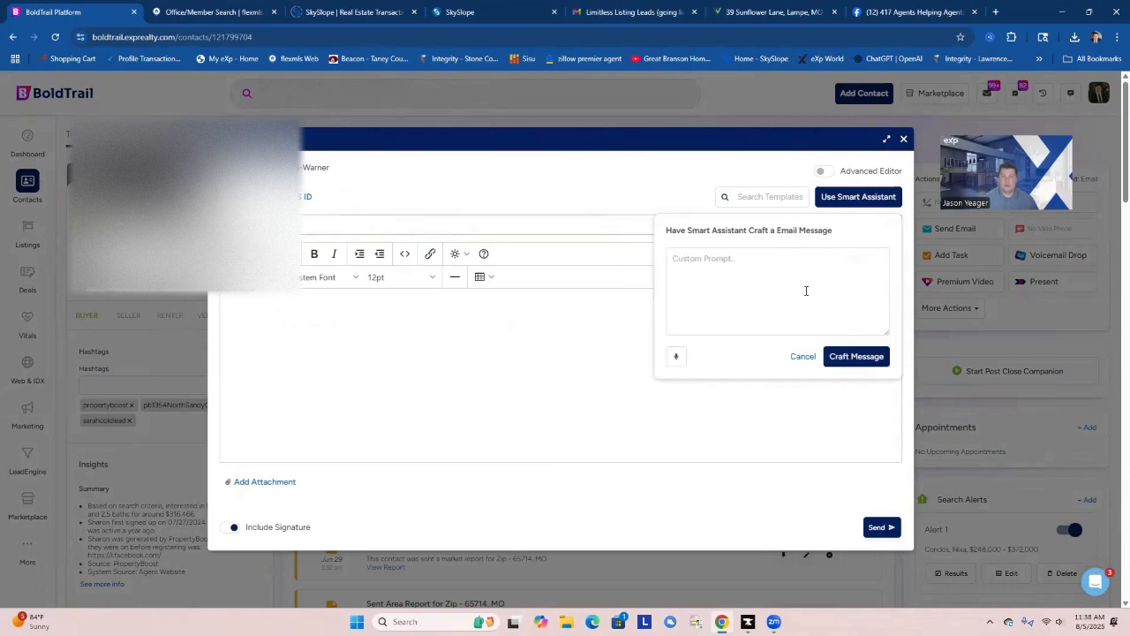
pyautogui.click(699, 262)
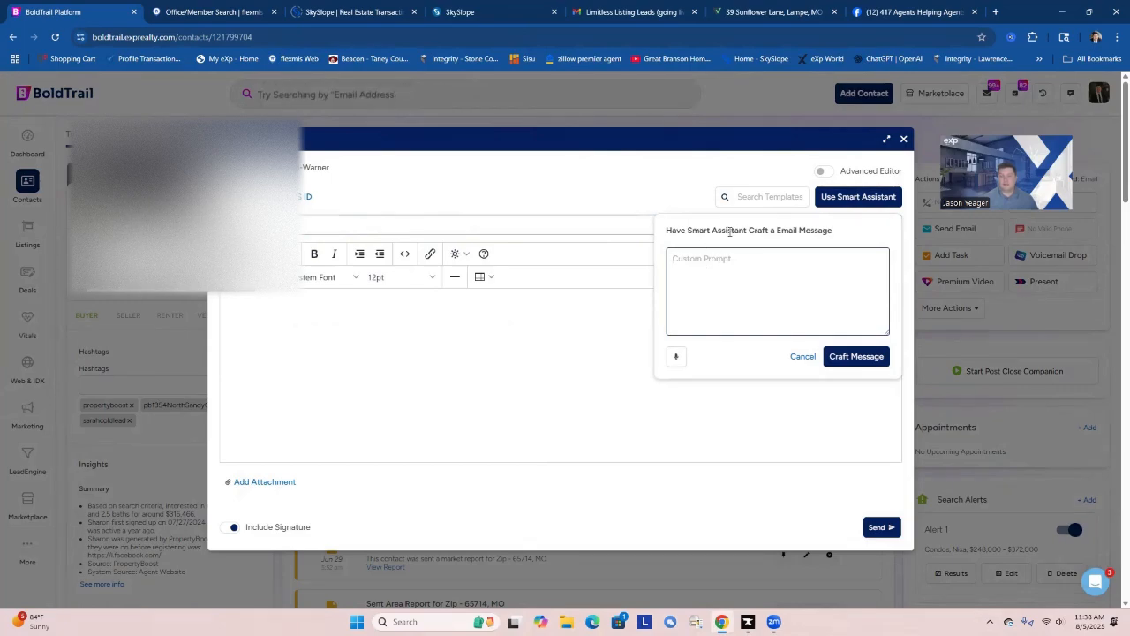
pyautogui.click(678, 359)
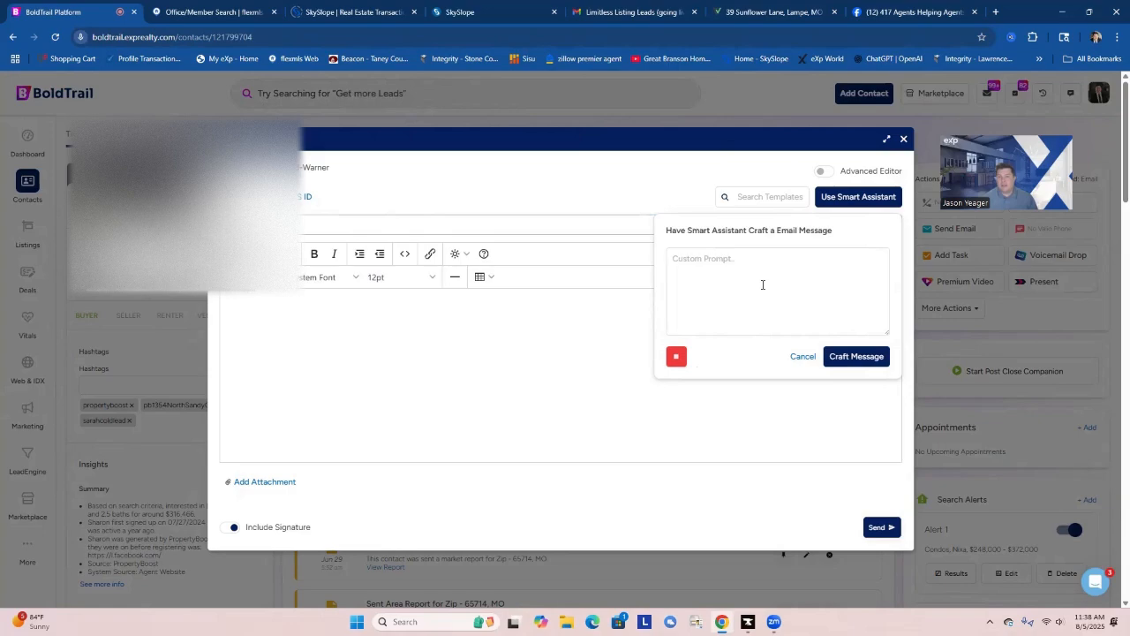
pyautogui.click(854, 361)
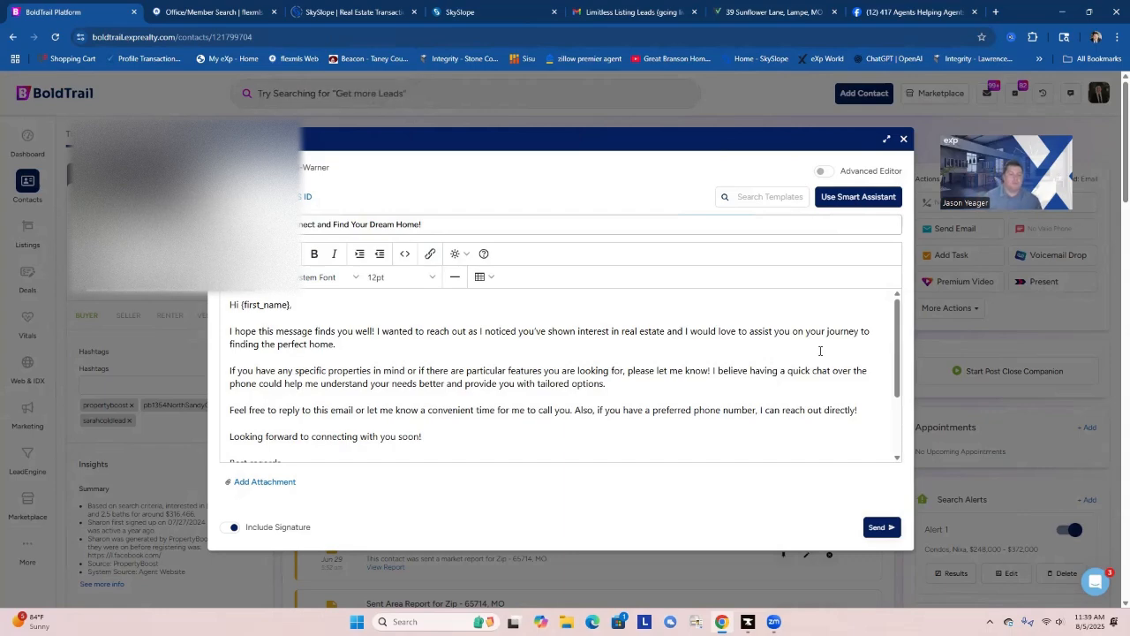
# Delete the agent placeholder lines, from {agent_full_name} to {agent_signature}, below "Best regards," in the email body.
pyautogui.scroll(-2, 521, 398)
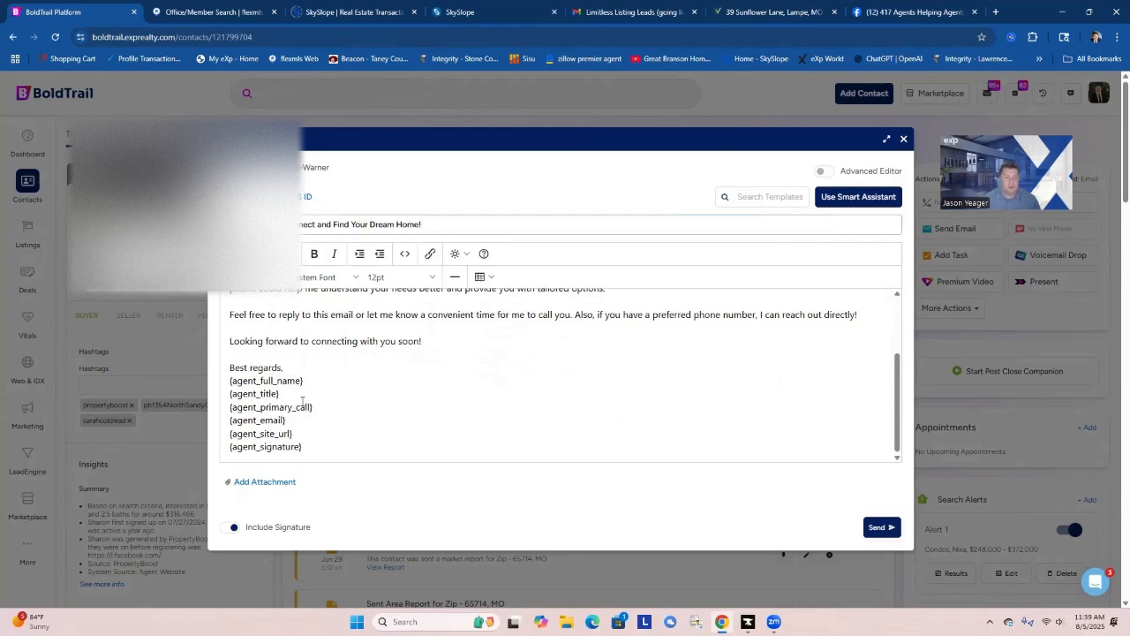
pyautogui.moveTo(309, 446); pyautogui.dragTo(227, 385)
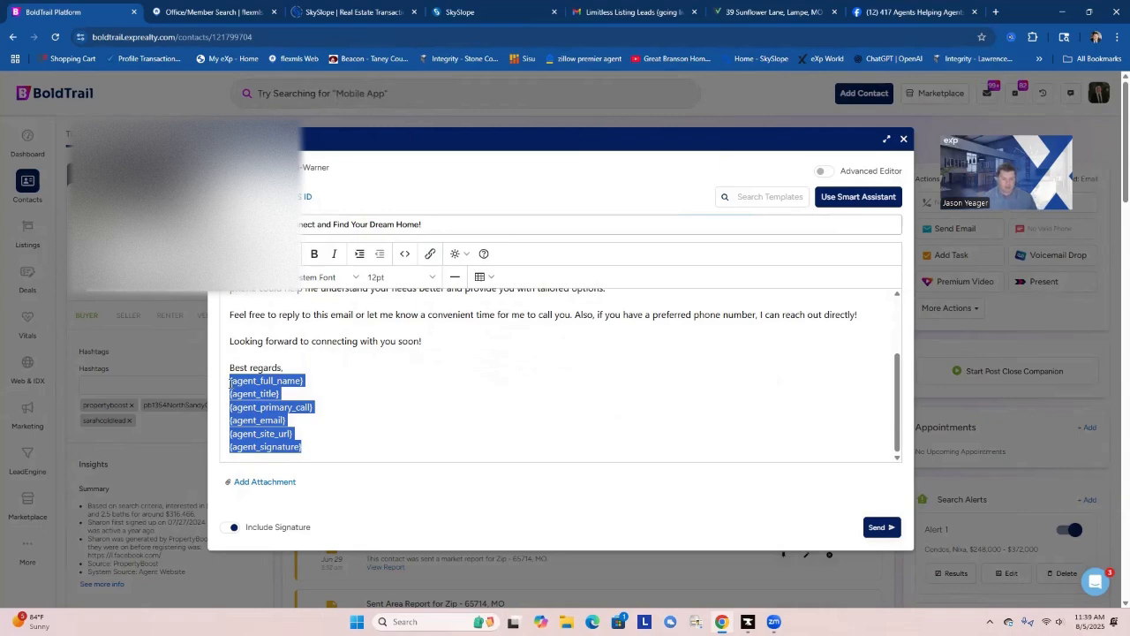
pyautogui.press('BackSpace')
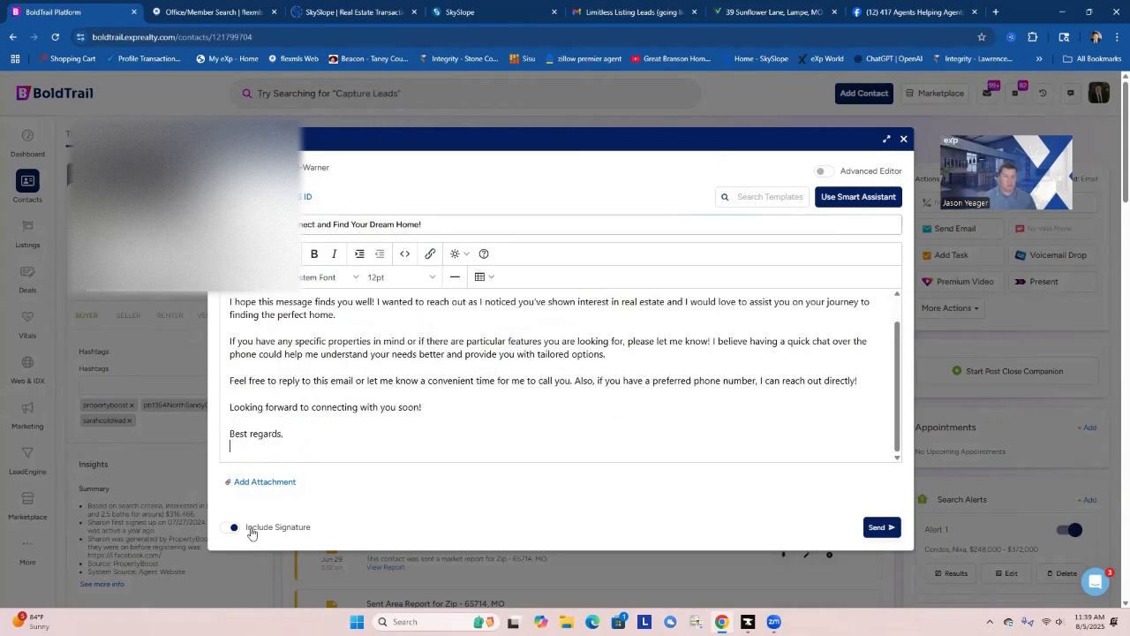
pyautogui.click(231, 527)
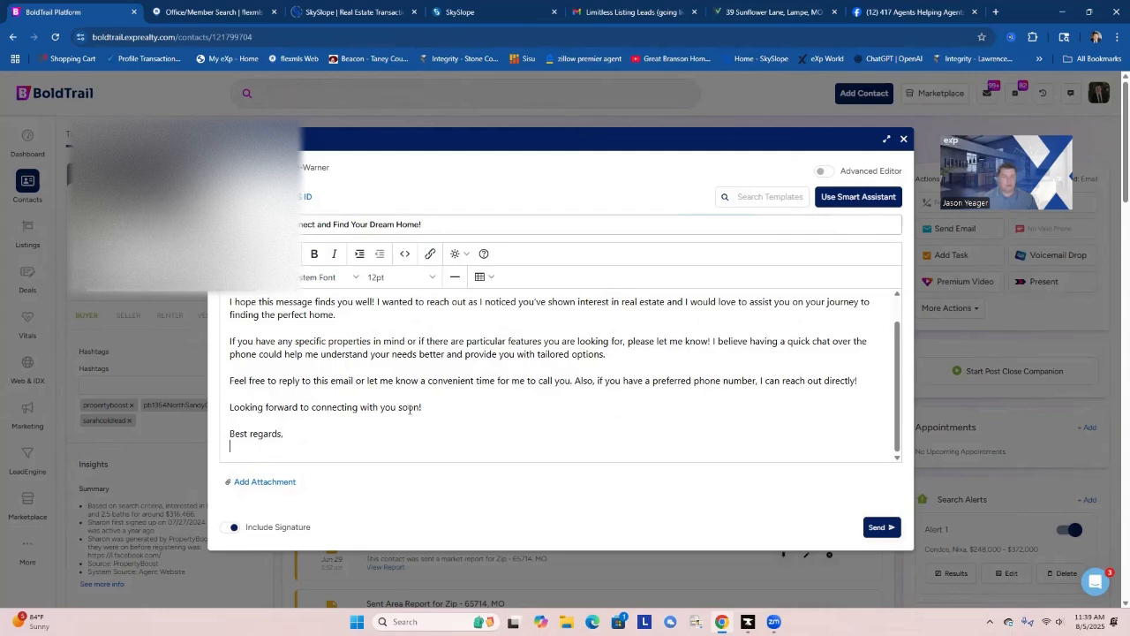
# Reword the email's opening sentence to "I hope you're doing well!".
pyautogui.scroll(2, 530, 371)
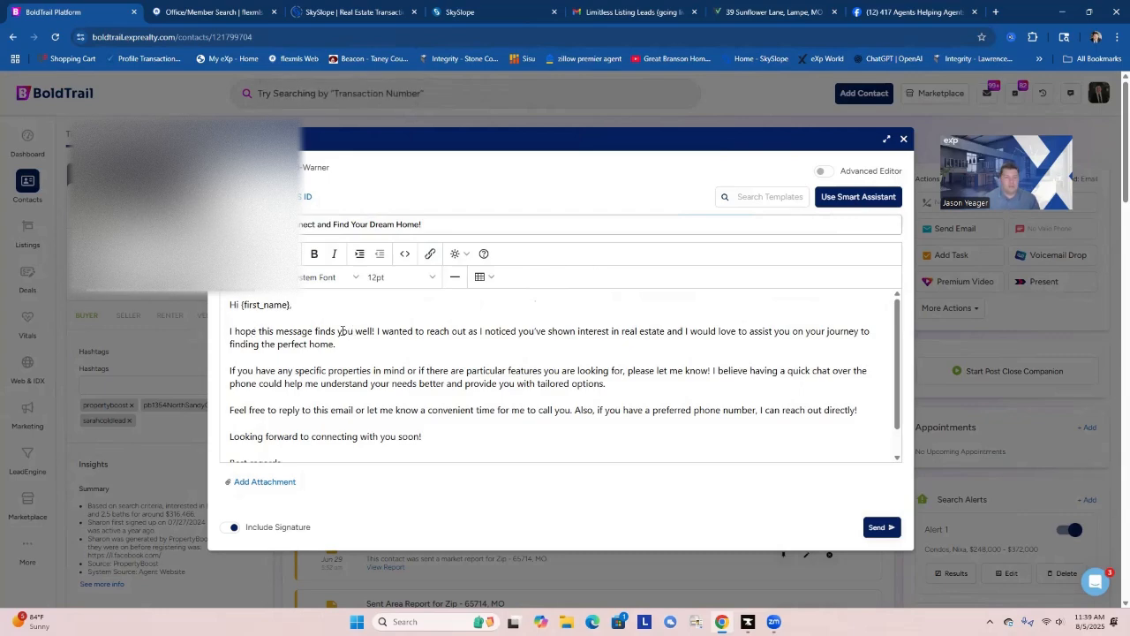
pyautogui.moveTo(353, 332); pyautogui.dragTo(263, 332)
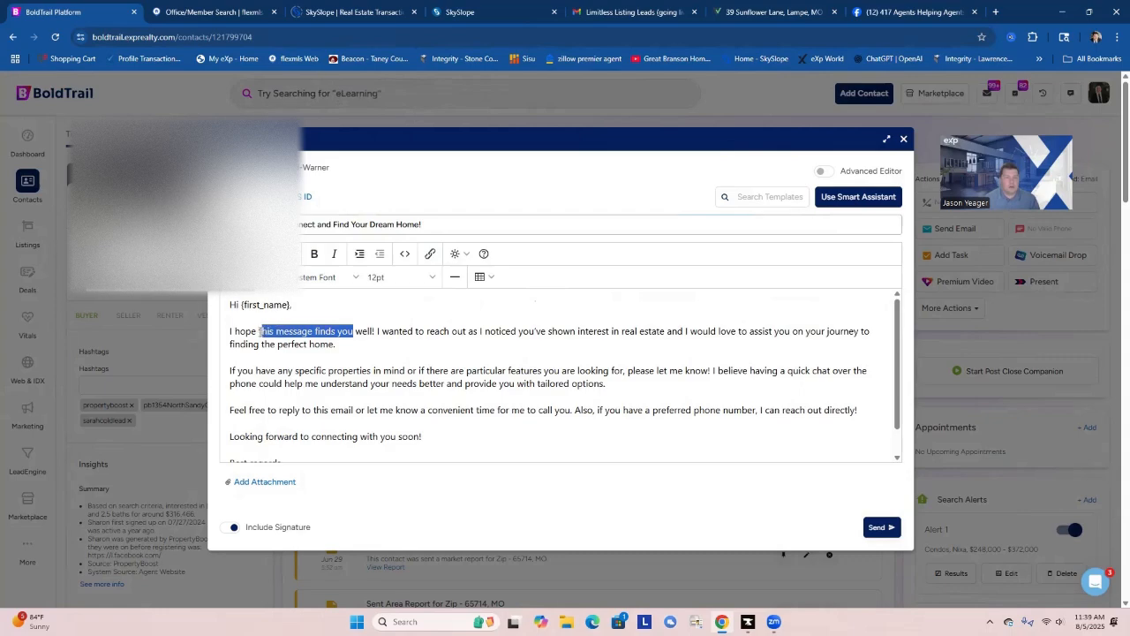
pyautogui.write('you')
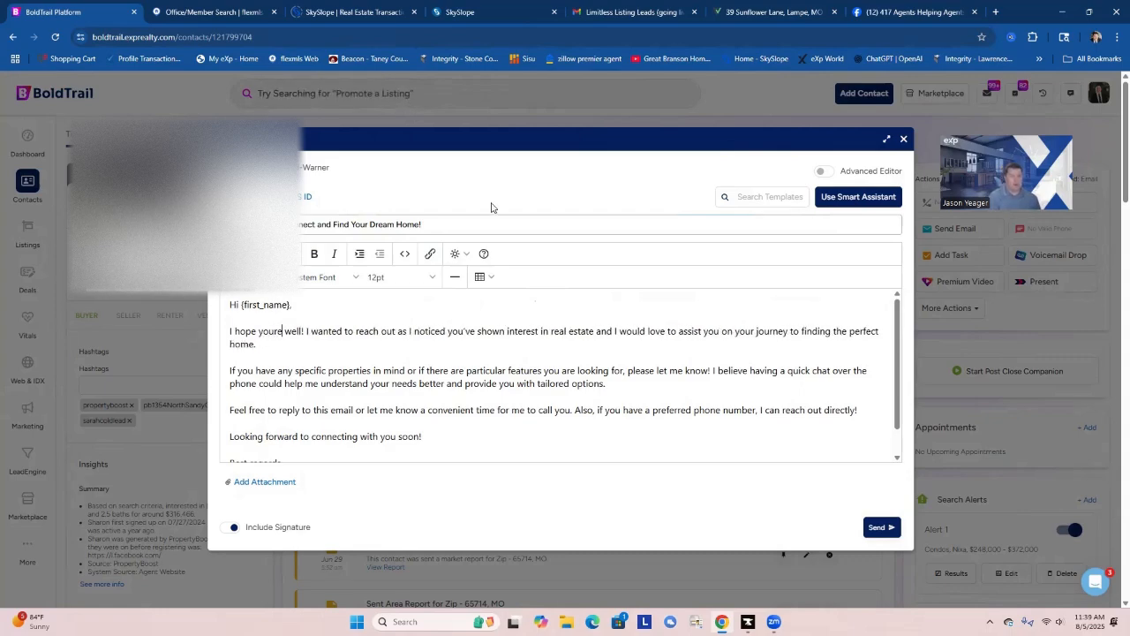
pyautogui.write("'re doing")
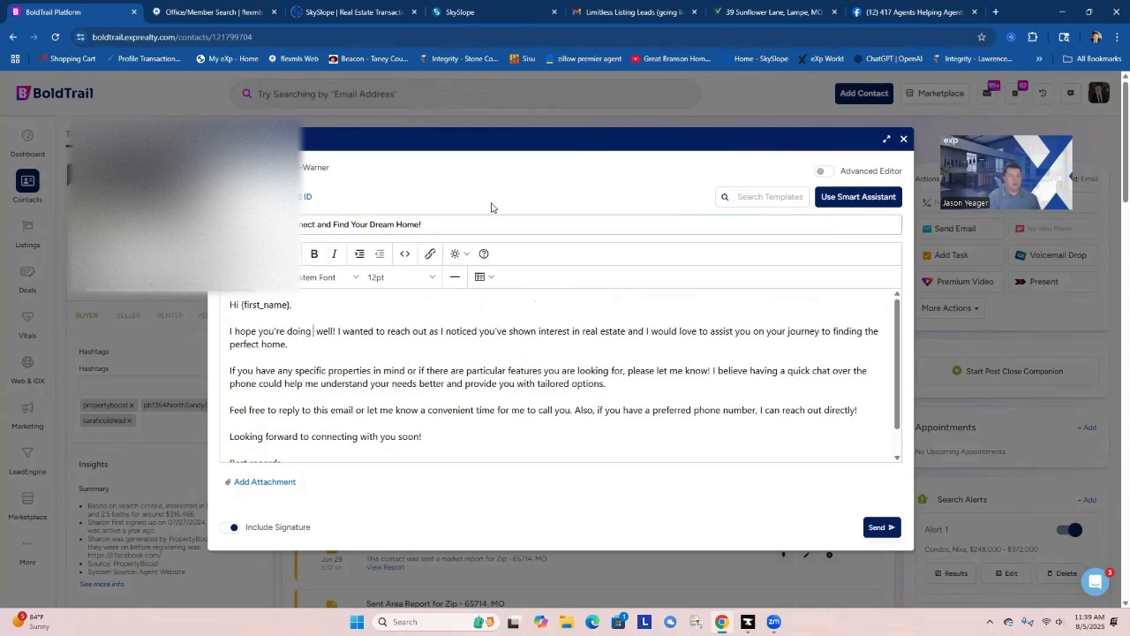
pyautogui.press('BackSpace')
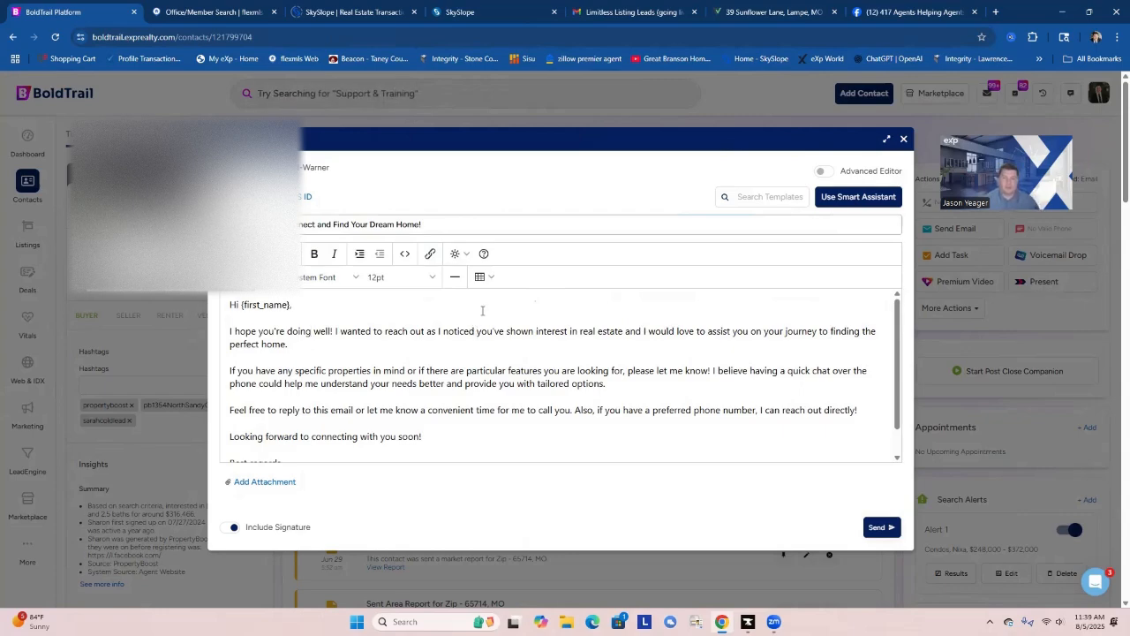
# Insert "on my website" after "interest in real estate" in the email's first paragraph.
pyautogui.click(625, 332)
pyautogui.write('on my web')
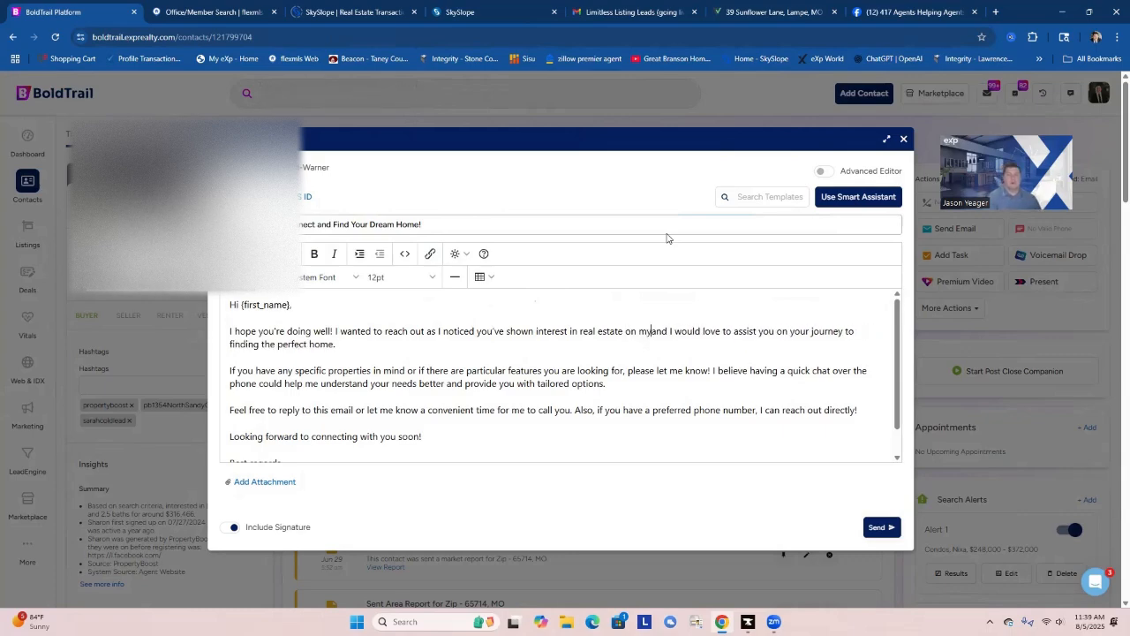
pyautogui.write('site')
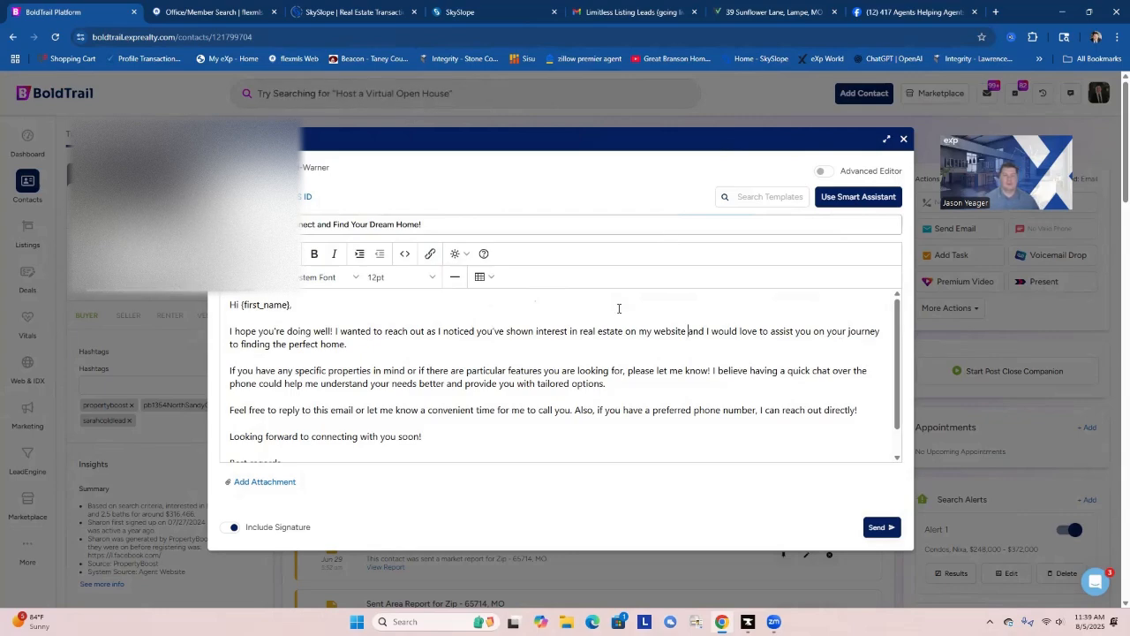
# Replace "assist" with "help" in the email's first paragraph.
pyautogui.click(793, 331)
pyautogui.press('BackSpace')
pyautogui.press('BackSpace')
pyautogui.press('BackSpace')
pyautogui.press('BackSpace')
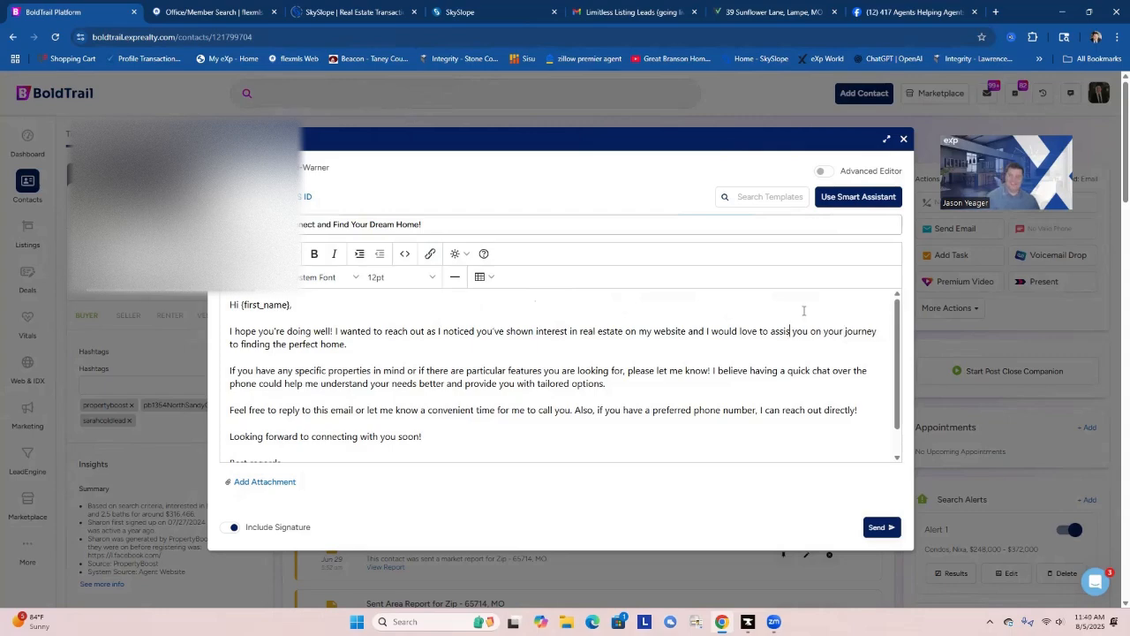
pyautogui.press('BackSpace')
pyautogui.press('BackSpace')
pyautogui.write('hel')
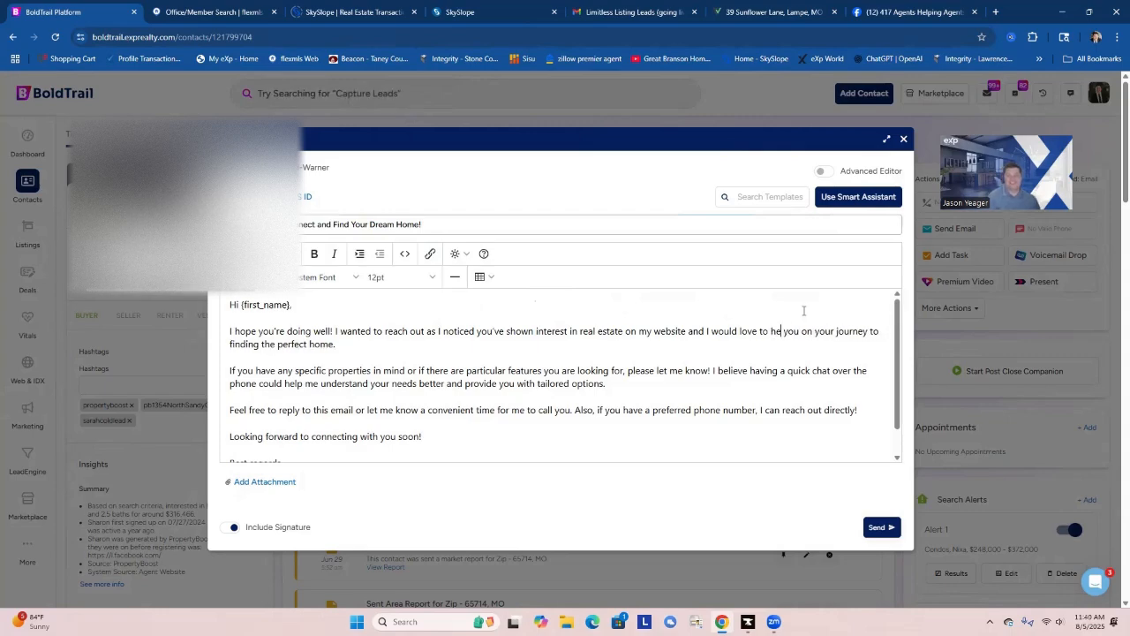
pyautogui.write('p')
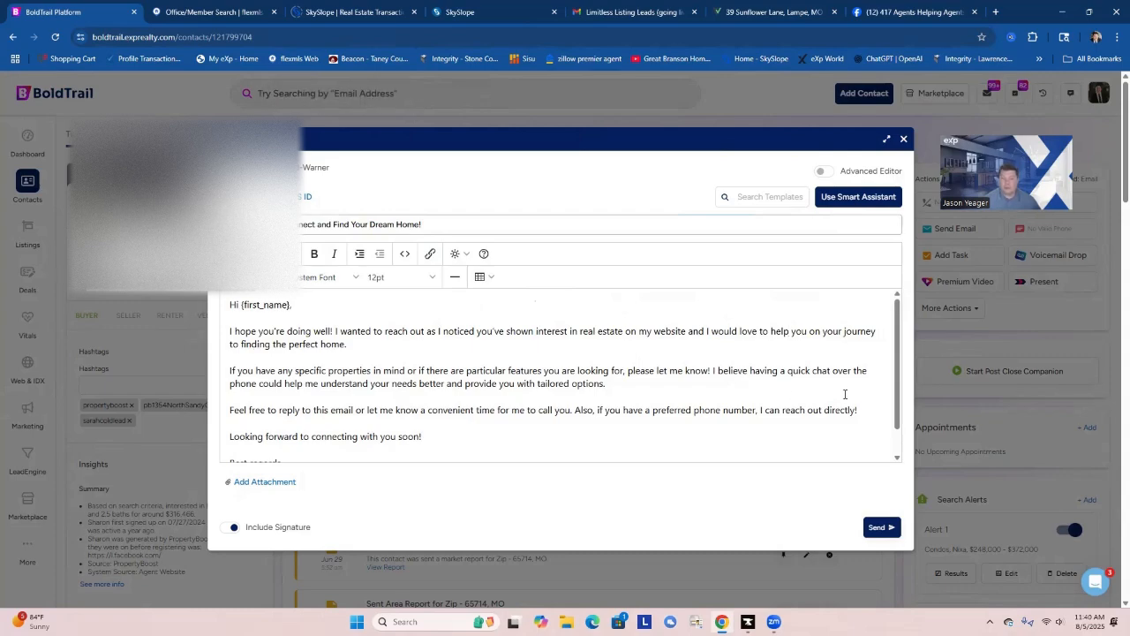
# Send the email to the contact and return to the dashboard.
pyautogui.scroll(-1, 852, 398)
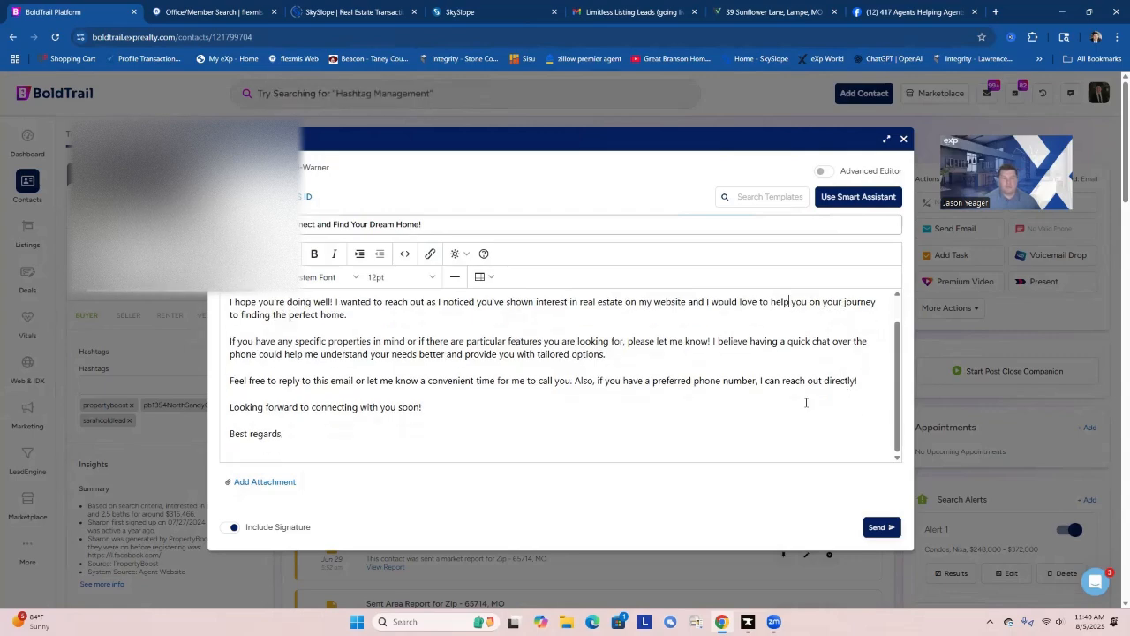
pyautogui.click(877, 528)
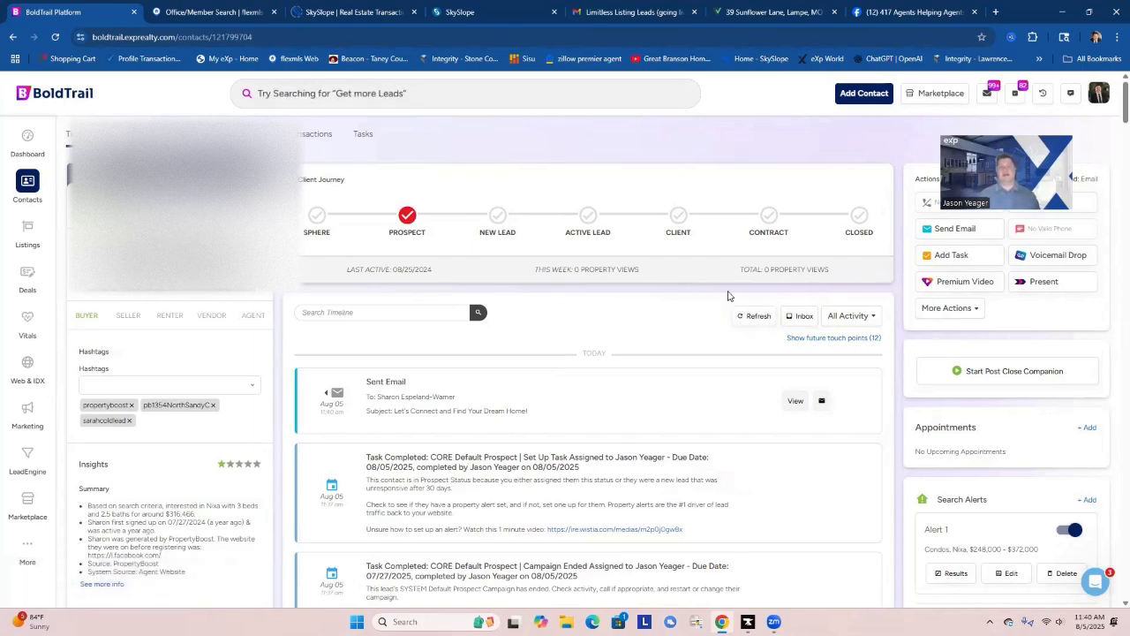
pyautogui.rightClick(627, 298)
pyautogui.click(599, 299)
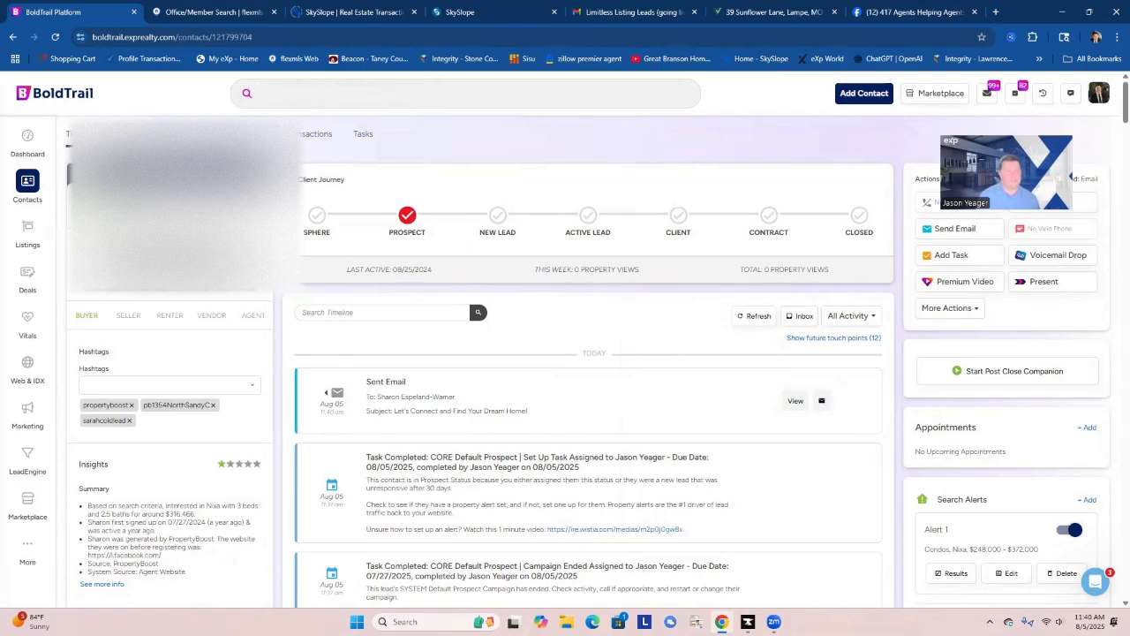
pyautogui.click(27, 138)
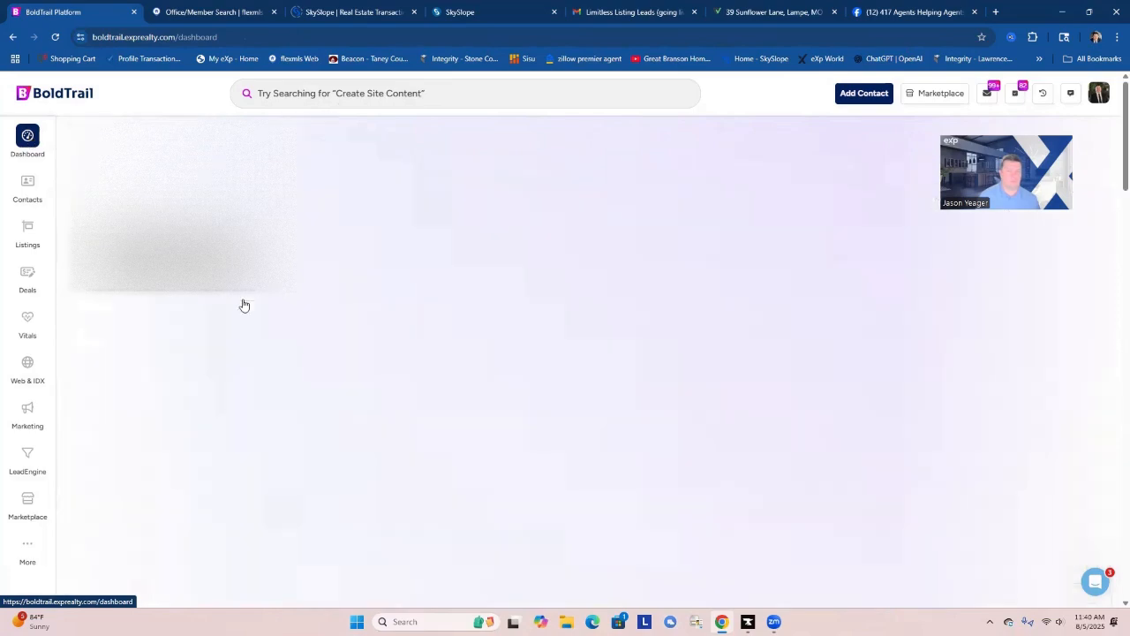
# Open the first contact in the task list, review the timeline, and mark the past-due Add Market Report task done.
pyautogui.click(141, 403)
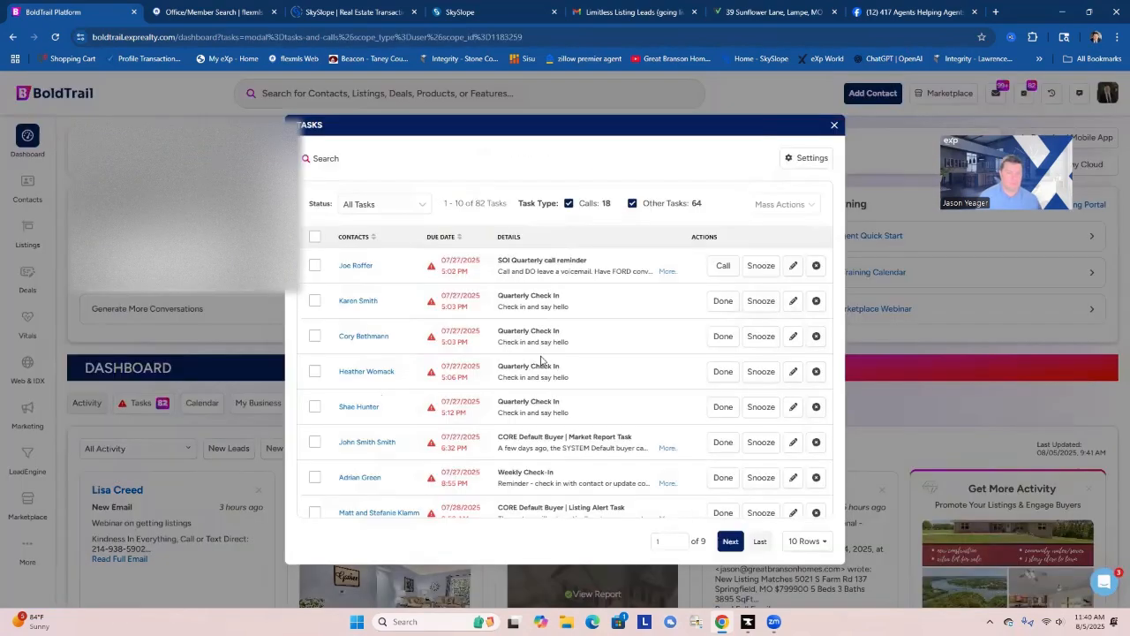
pyautogui.click(356, 266)
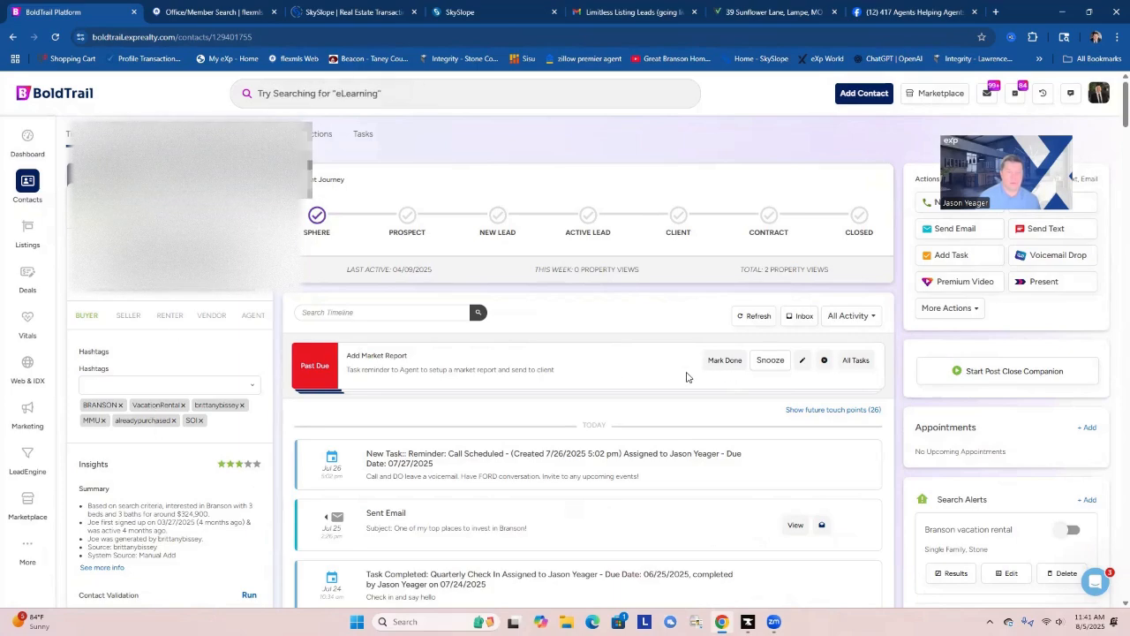
pyautogui.scroll(-1, 689, 388)
pyautogui.scroll(-1, 702, 446)
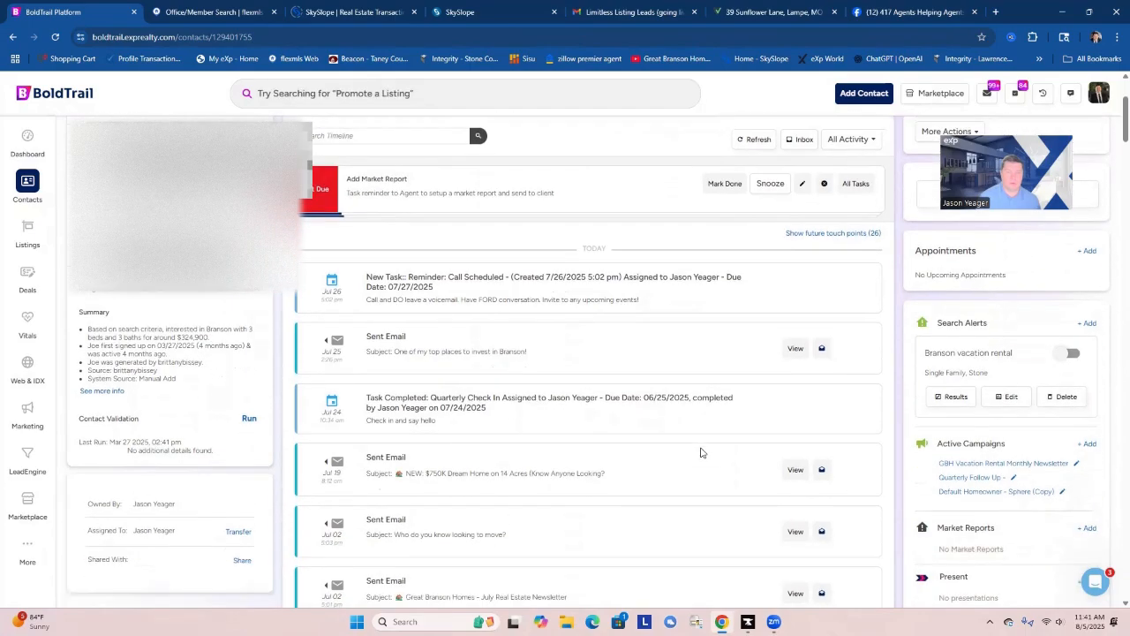
pyautogui.scroll(-5, 702, 453)
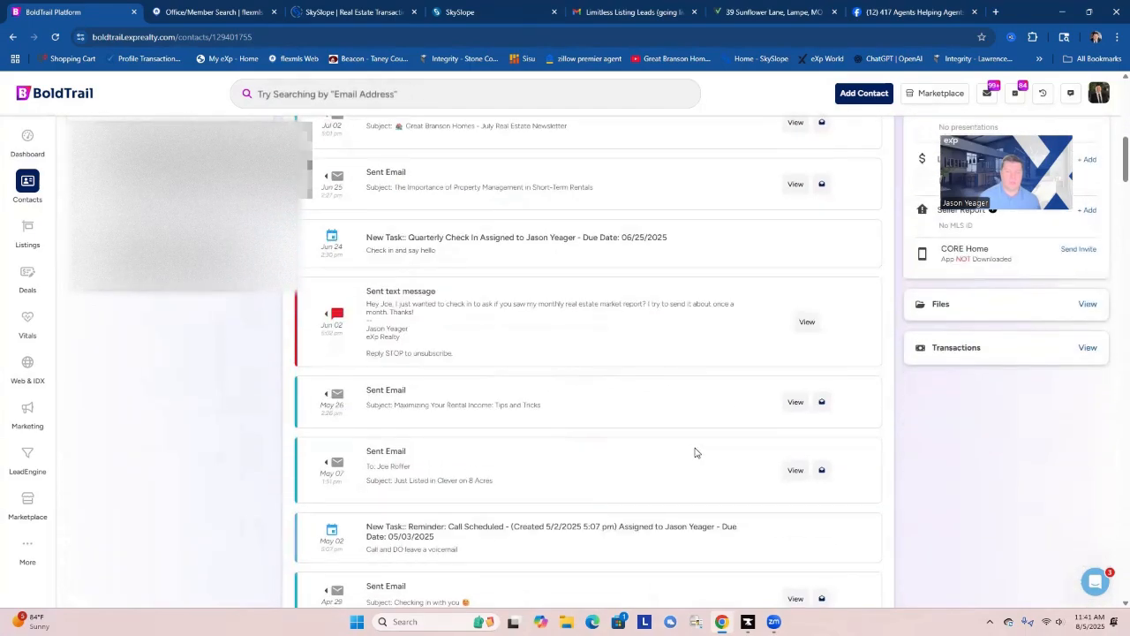
pyautogui.scroll(8, 695, 452)
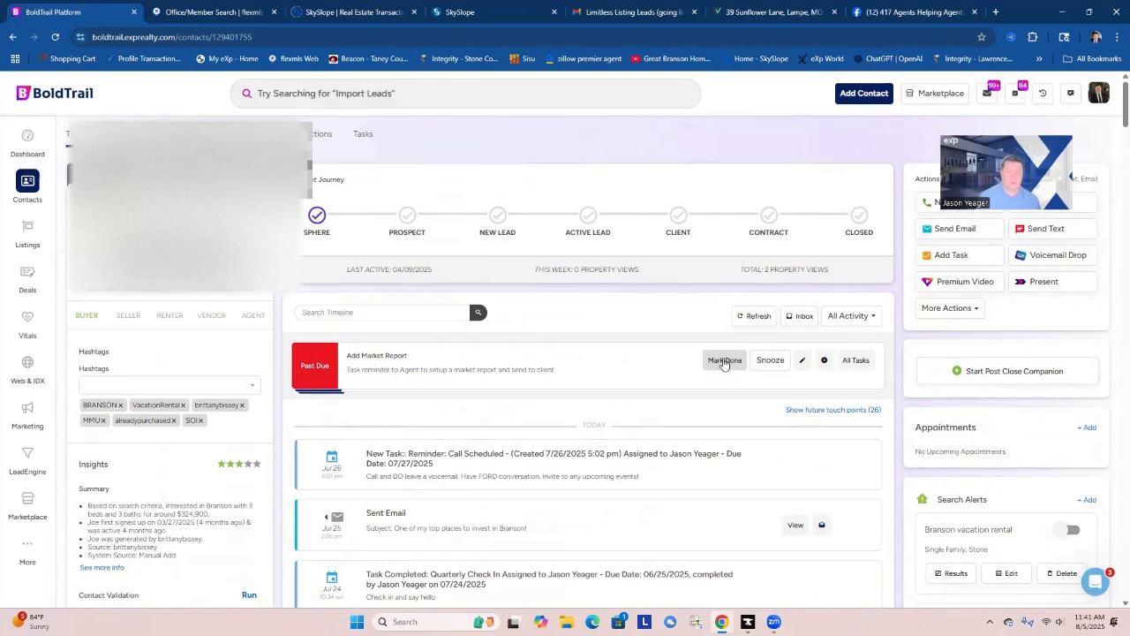
pyautogui.click(724, 360)
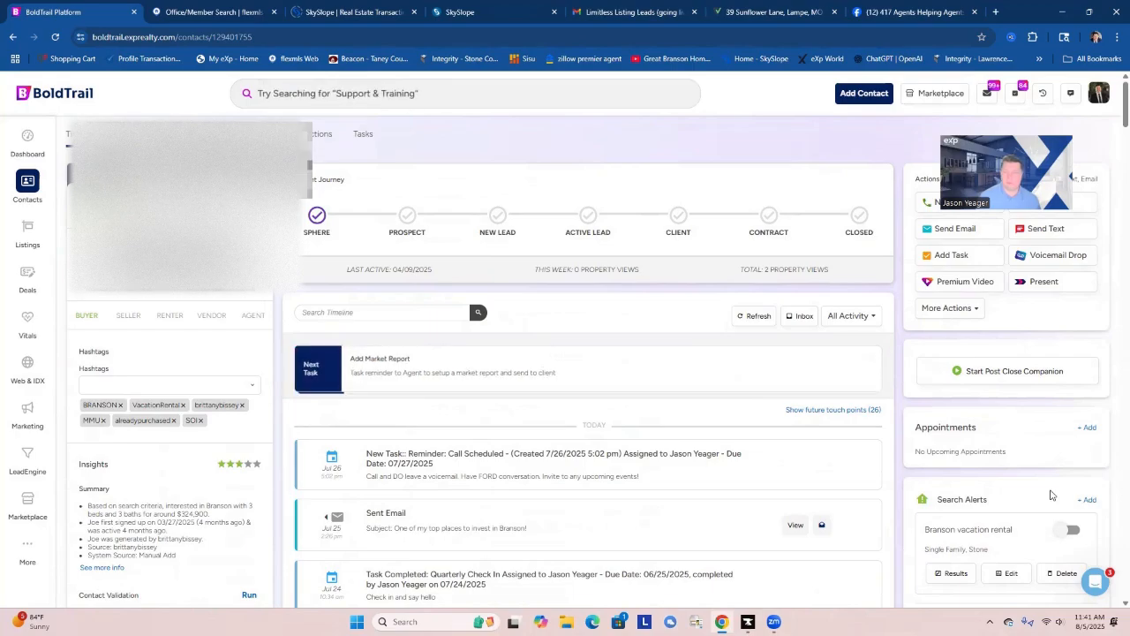
# Add a market report for the city of Branson, MO, sent to the contact every 28 days.
pyautogui.scroll(-3, 1051, 494)
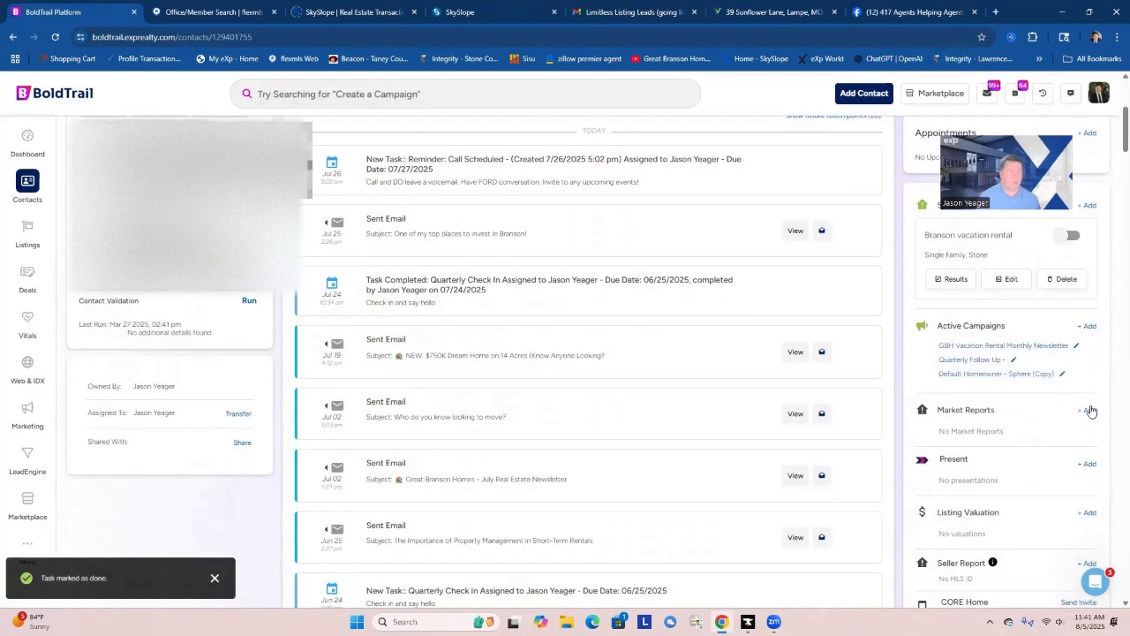
pyautogui.click(1087, 410)
pyautogui.scroll(3, 658, 468)
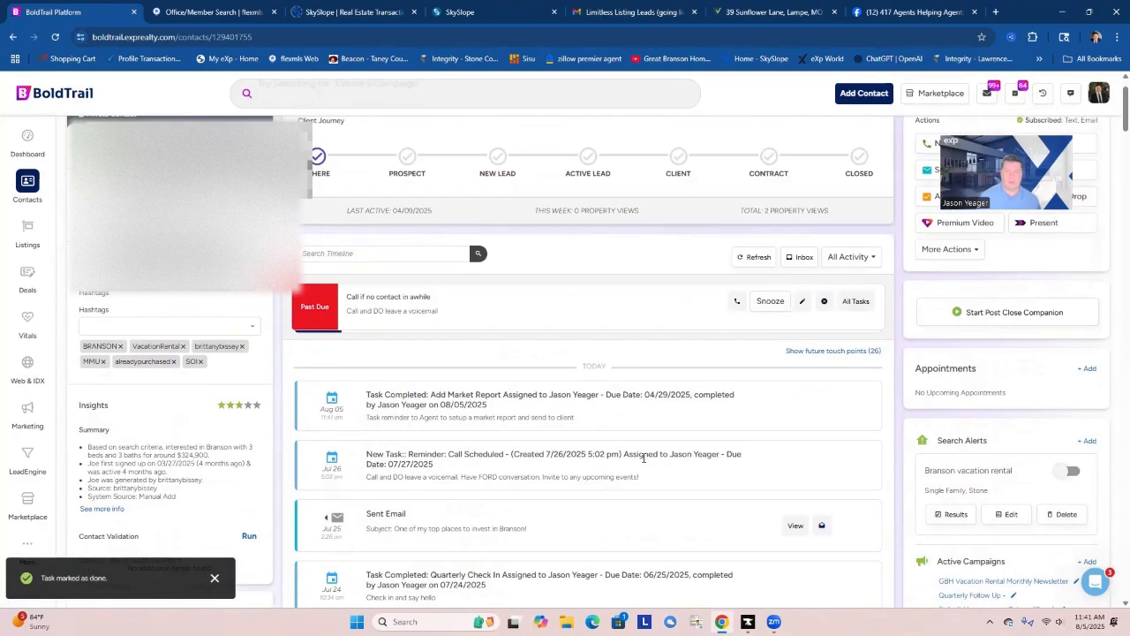
pyautogui.scroll(-3, 669, 464)
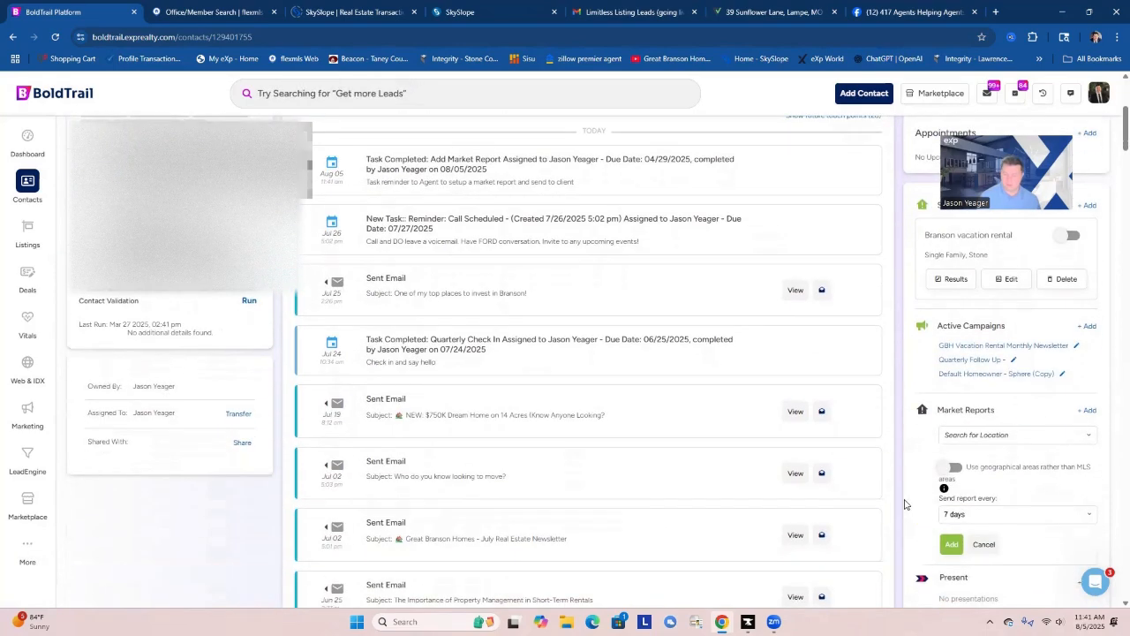
pyautogui.click(963, 435)
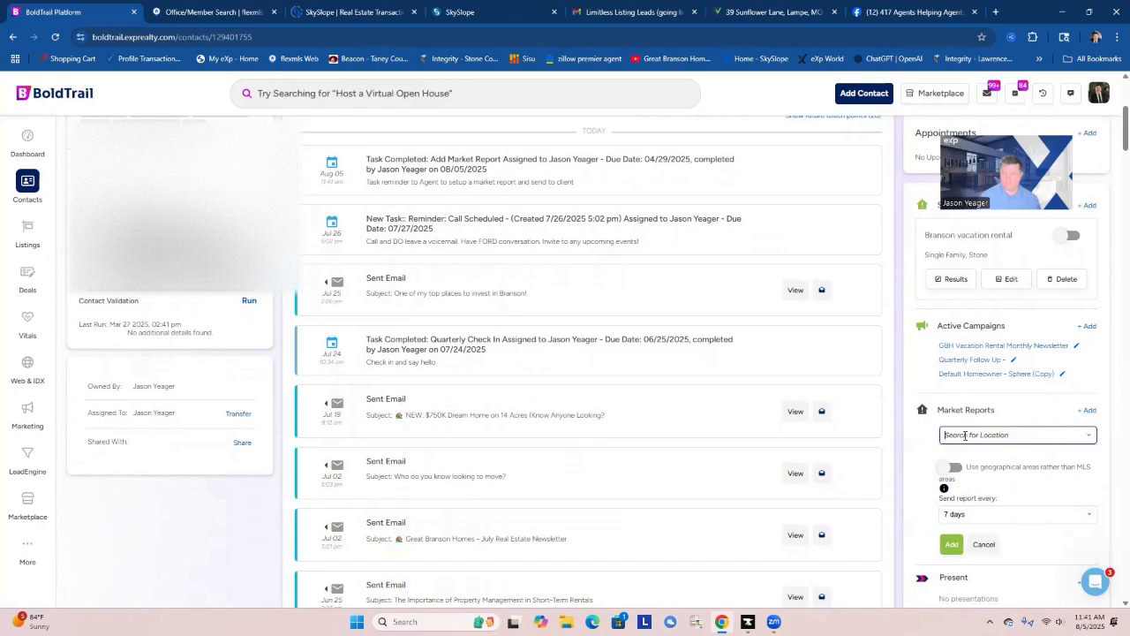
pyautogui.write('Branso')
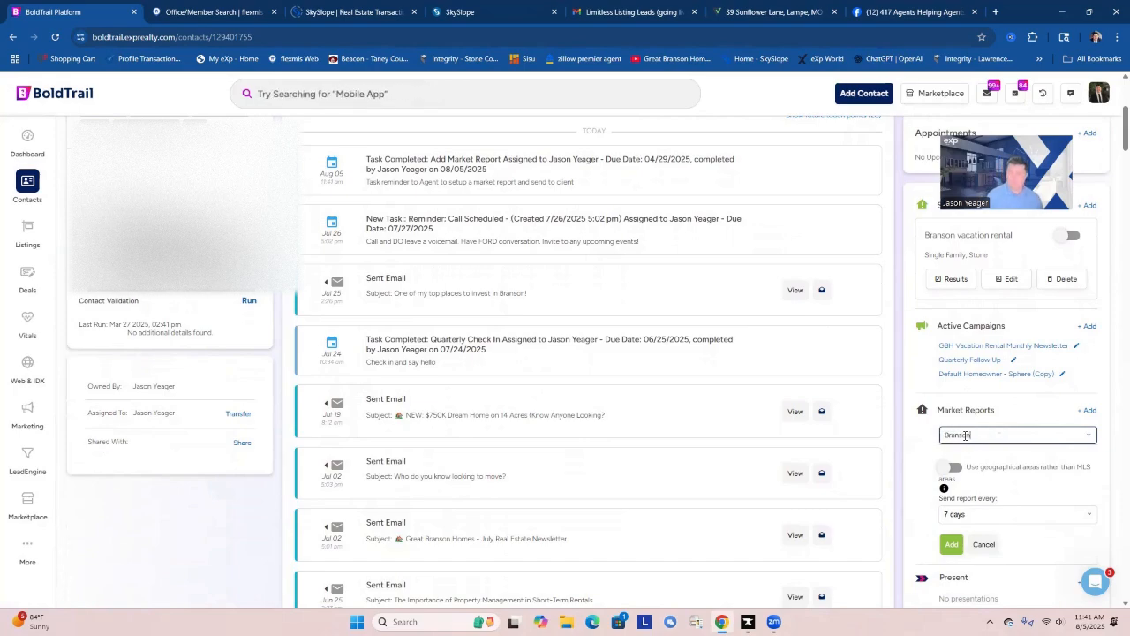
pyautogui.write('n')
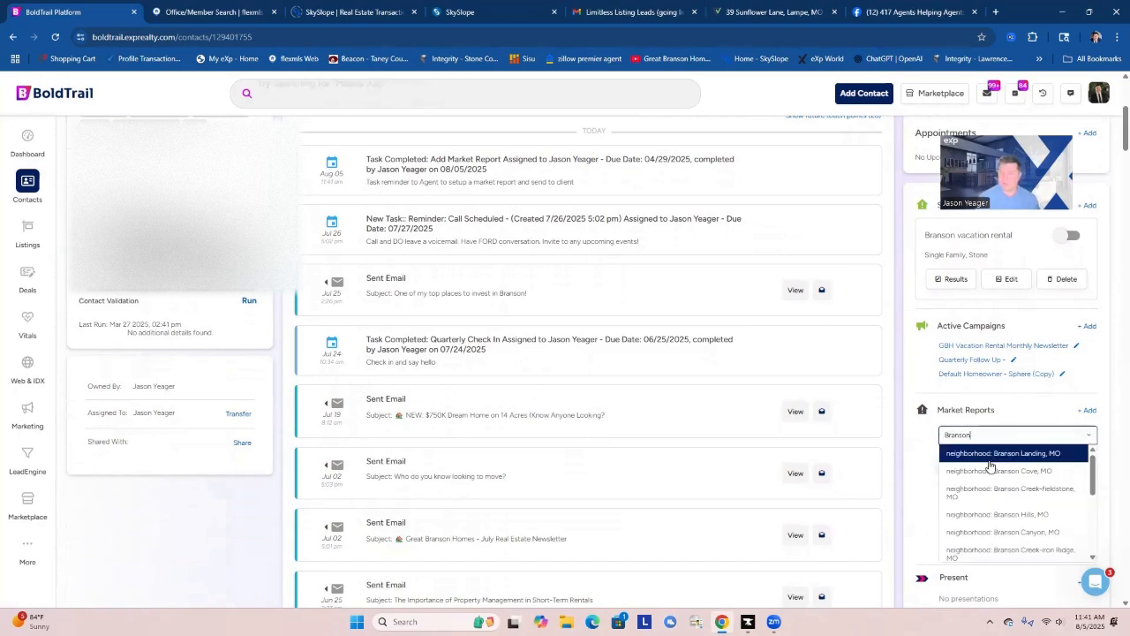
pyautogui.scroll(-3, 989, 465)
pyautogui.scroll(-2, 989, 465)
pyautogui.click(997, 541)
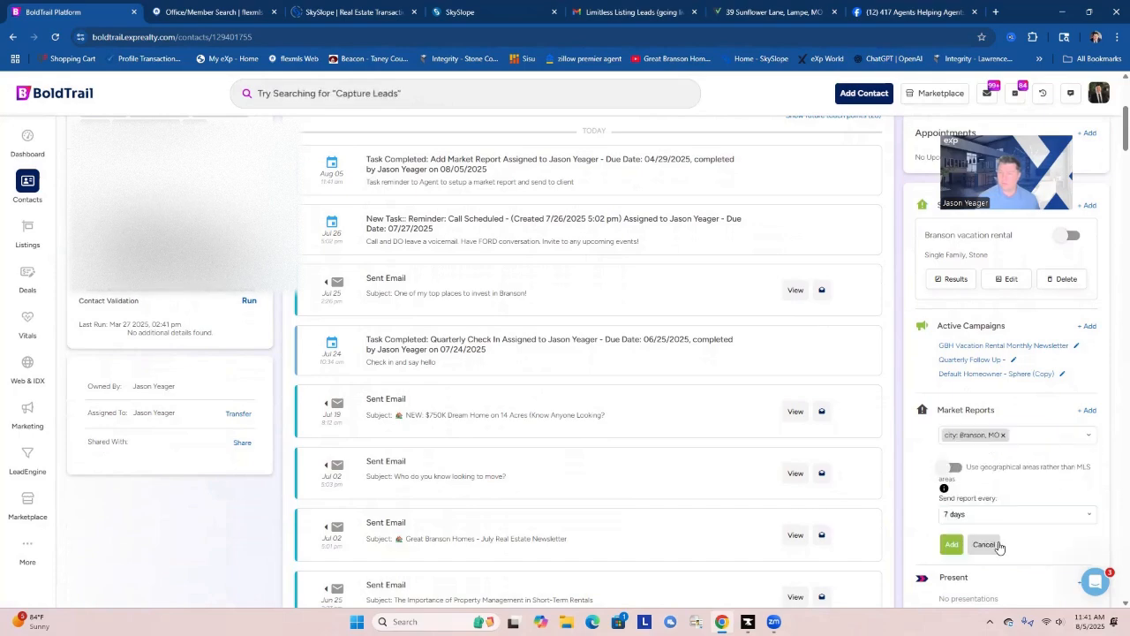
pyautogui.click(965, 516)
pyautogui.click(963, 574)
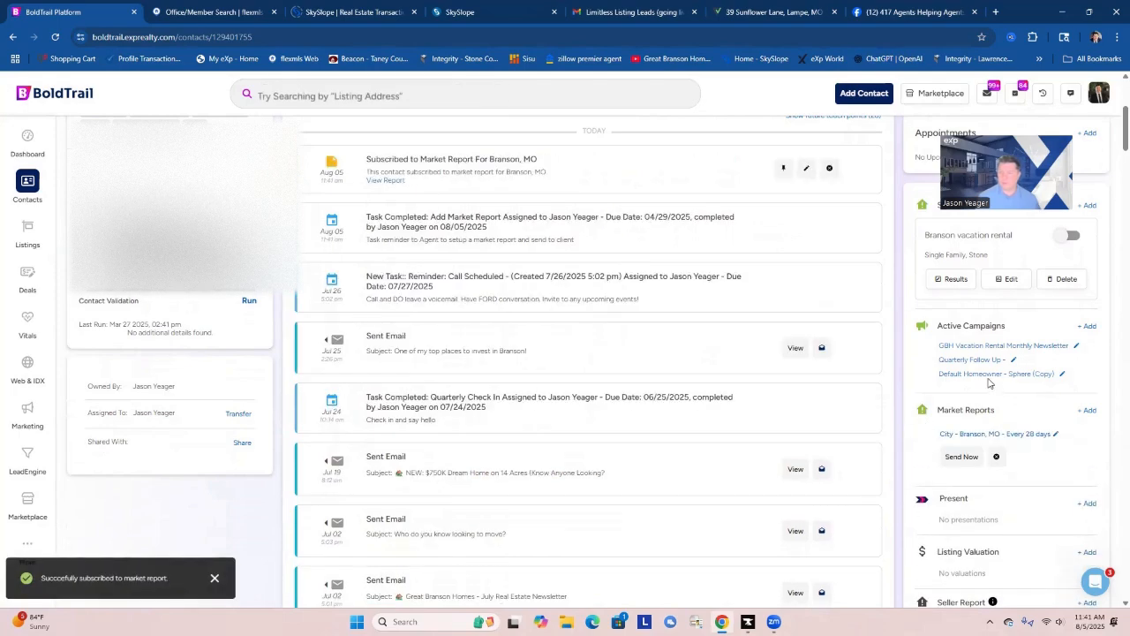
# Remove the Quarterly Follow Up campaign from the contact's active campaigns.
pyautogui.click(1016, 362)
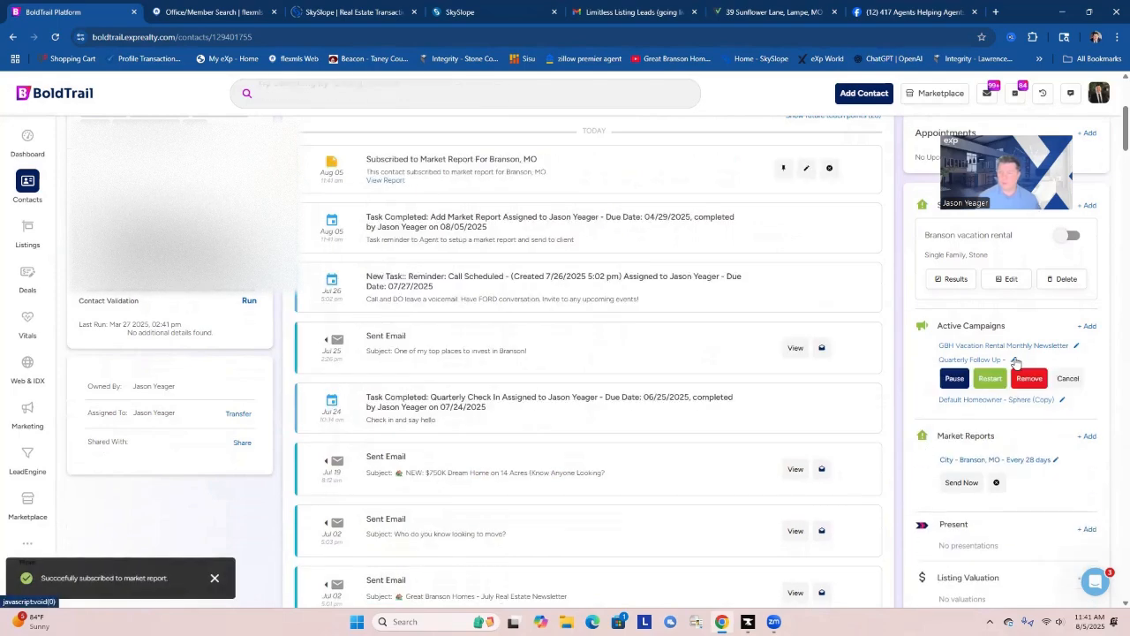
pyautogui.click(1026, 380)
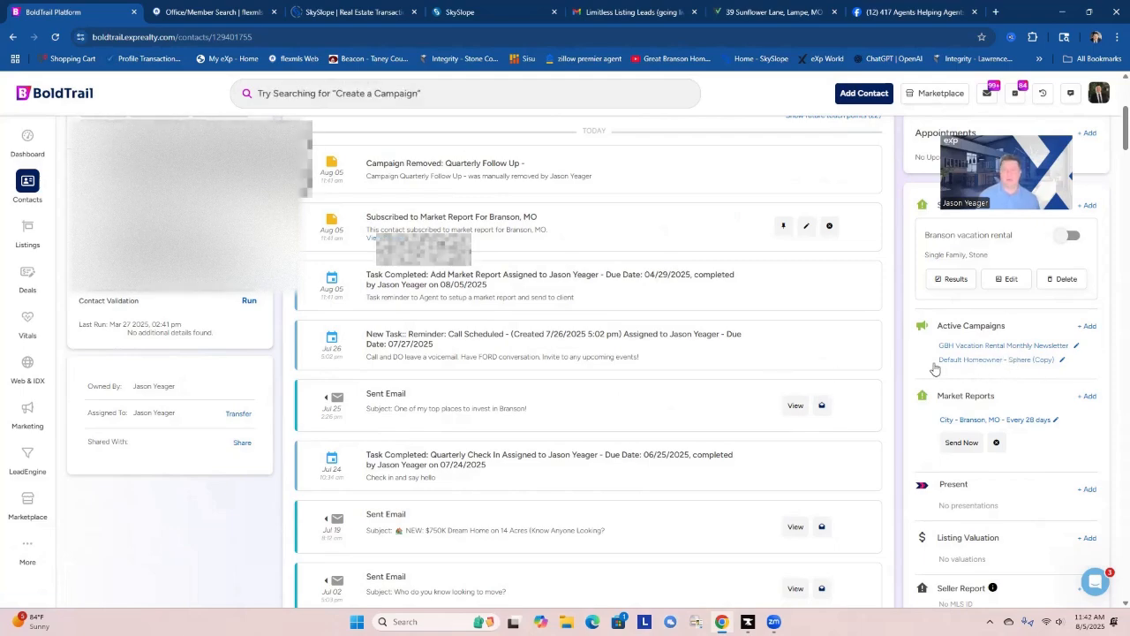
# Call the contact's cell phone from the past-due "Call if no contact in awhile" task and open the call outcome choices.
pyautogui.scroll(2, 844, 374)
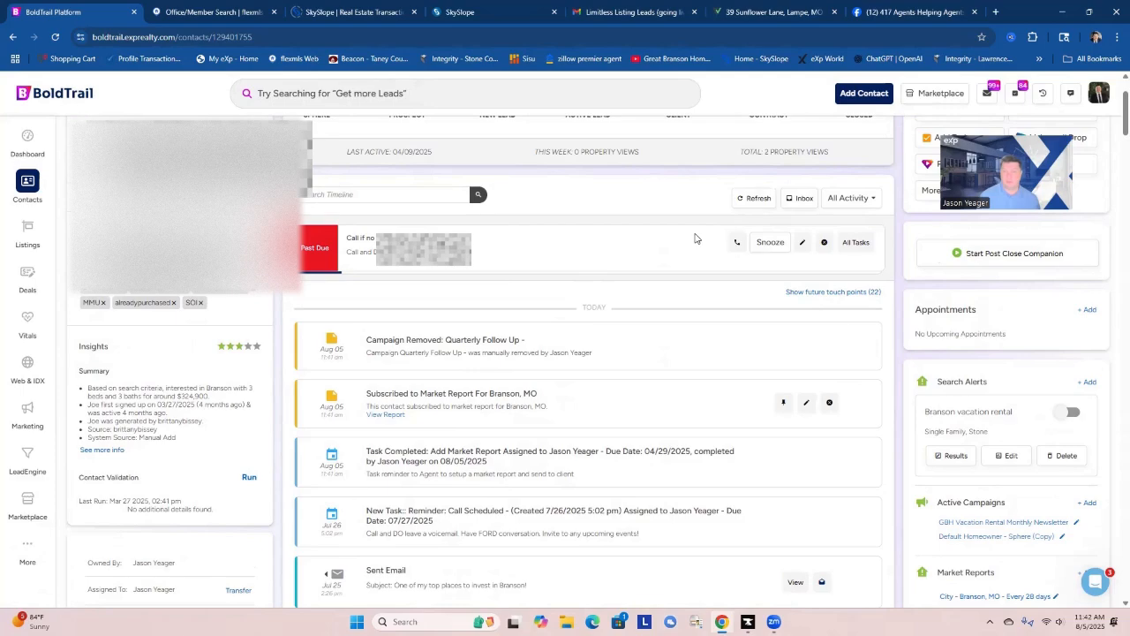
pyautogui.scroll(2, 661, 376)
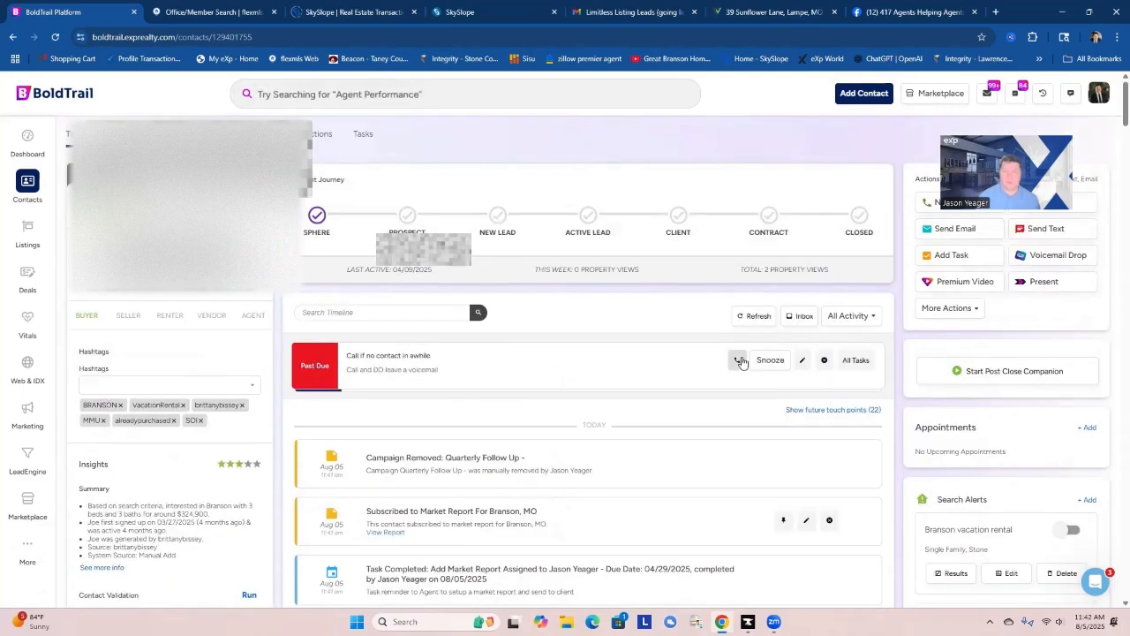
pyautogui.click(738, 361)
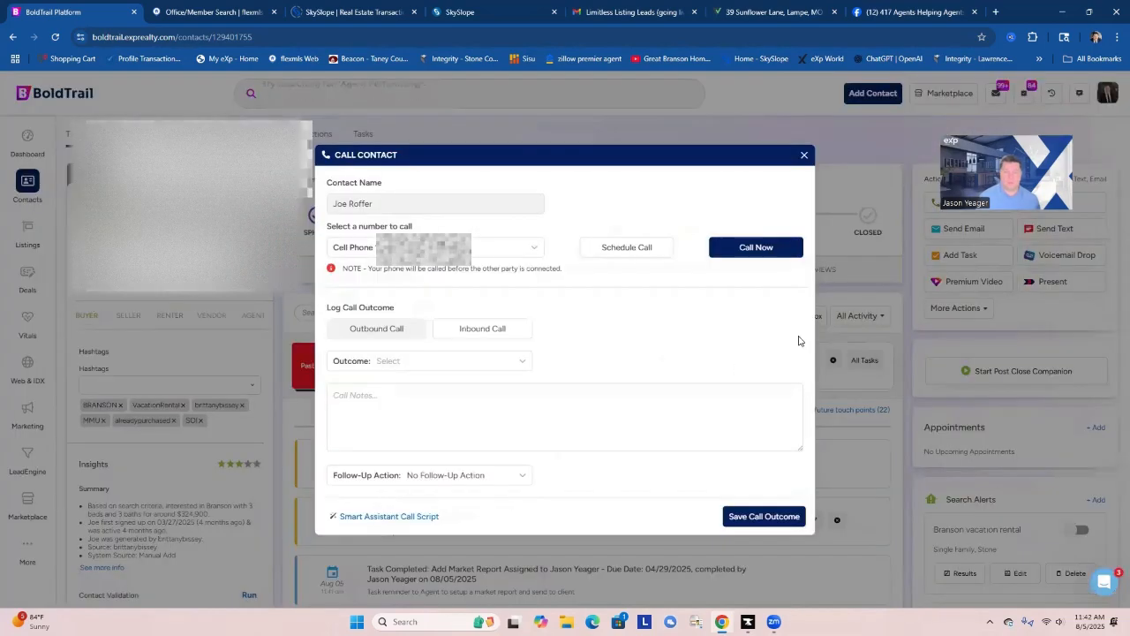
pyautogui.click(756, 248)
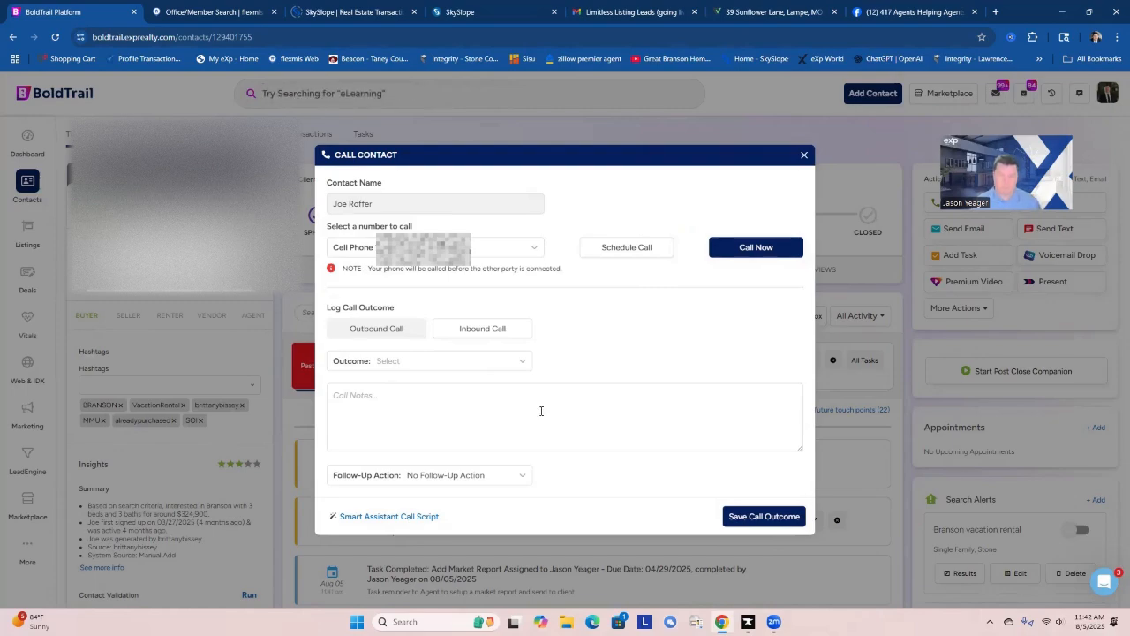
pyautogui.click(462, 361)
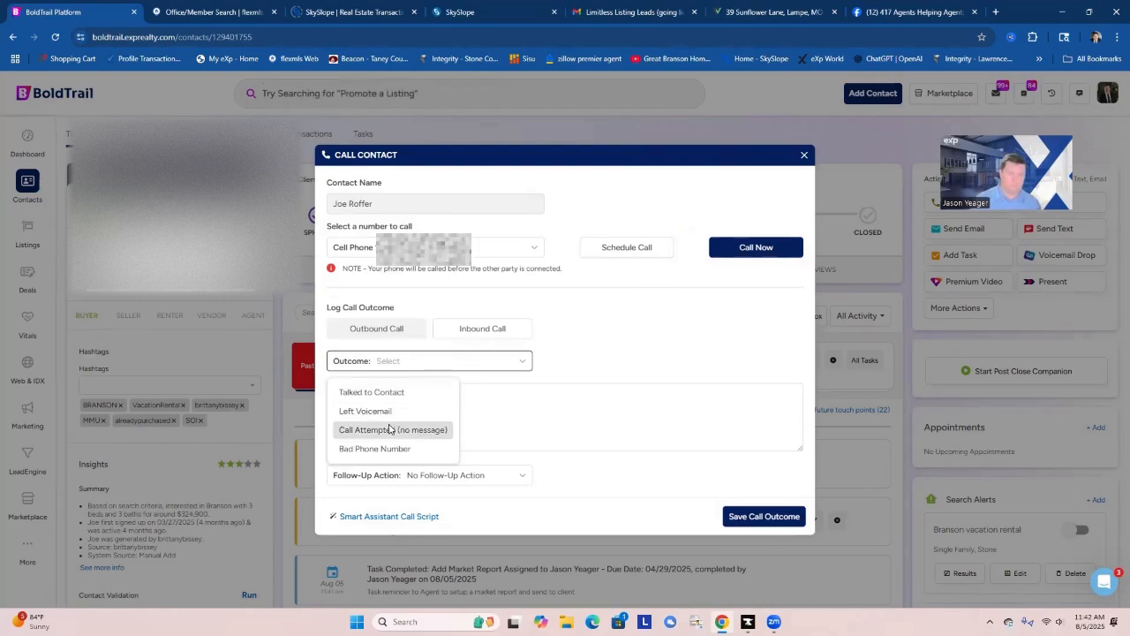
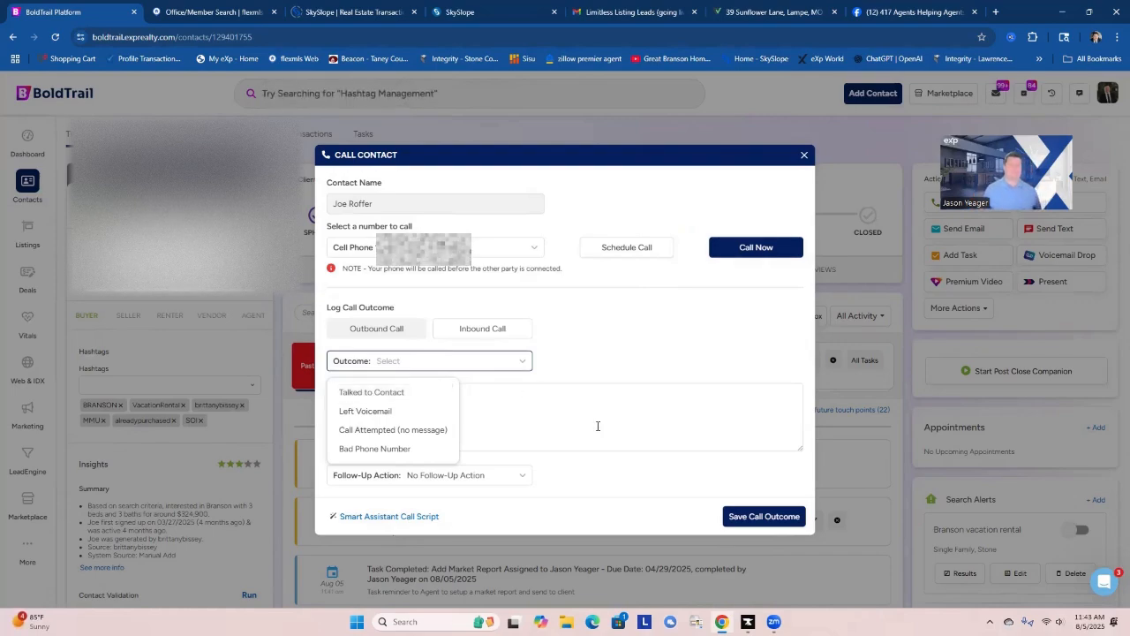
# Log the outbound call outcome as Left Voicemail with no follow-up action.
pyautogui.click(416, 411)
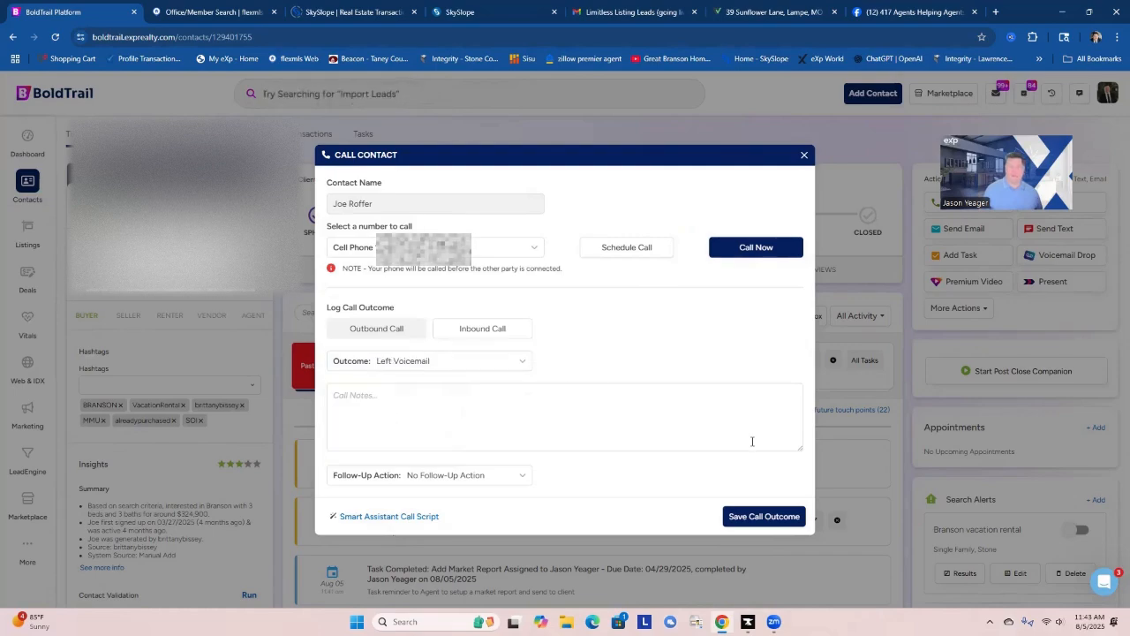
pyautogui.click(744, 521)
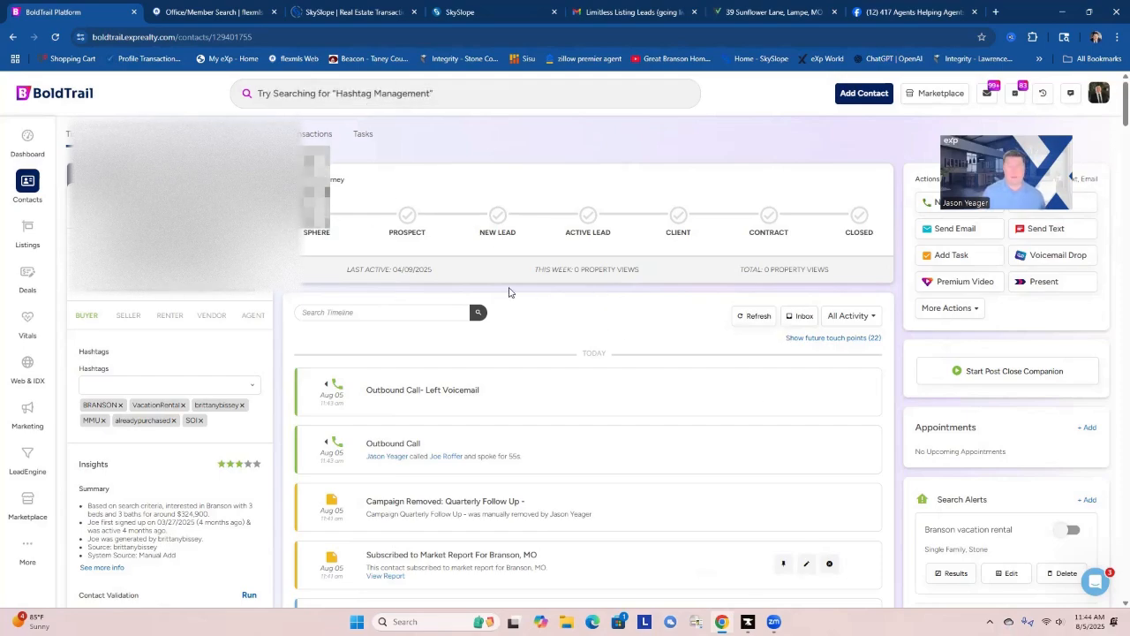
# Turn on the contact's "Branson vacation rental" search alert.
pyautogui.scroll(-4, 712, 382)
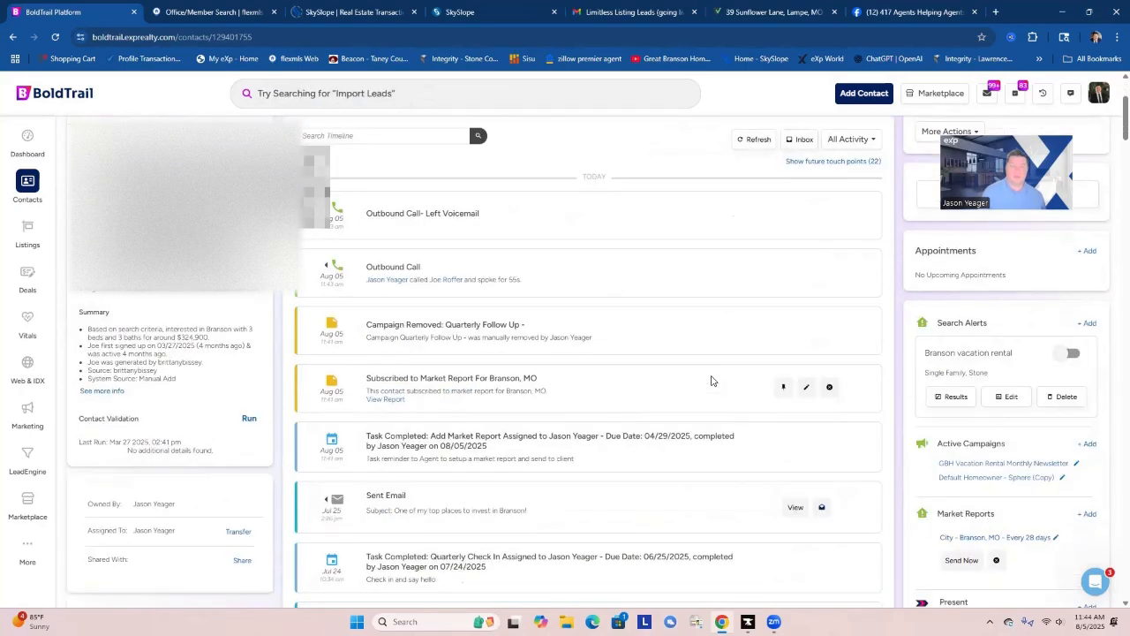
pyautogui.scroll(4, 697, 393)
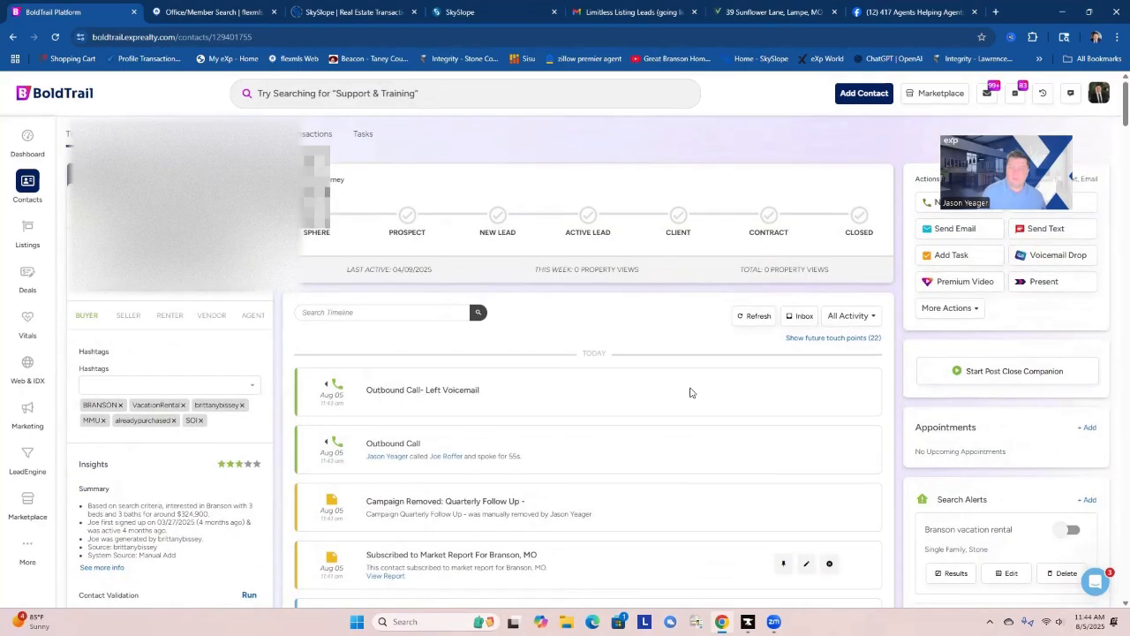
pyautogui.scroll(-1, 691, 393)
pyautogui.scroll(-3, 692, 394)
pyautogui.scroll(4, 691, 393)
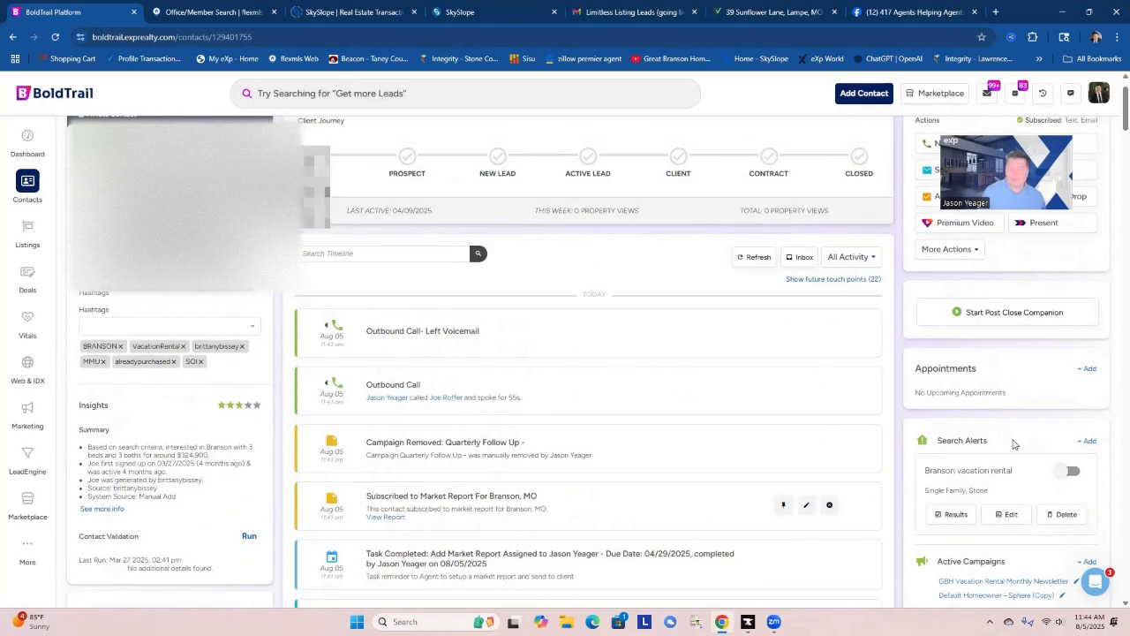
pyautogui.click(1070, 474)
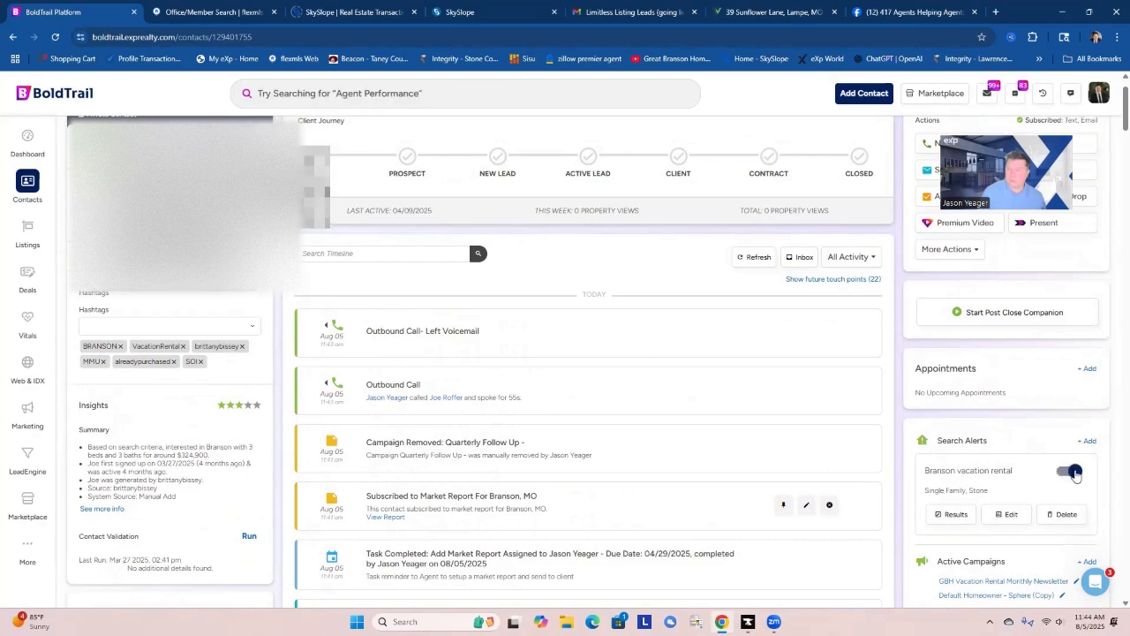
pyautogui.scroll(1, 1074, 474)
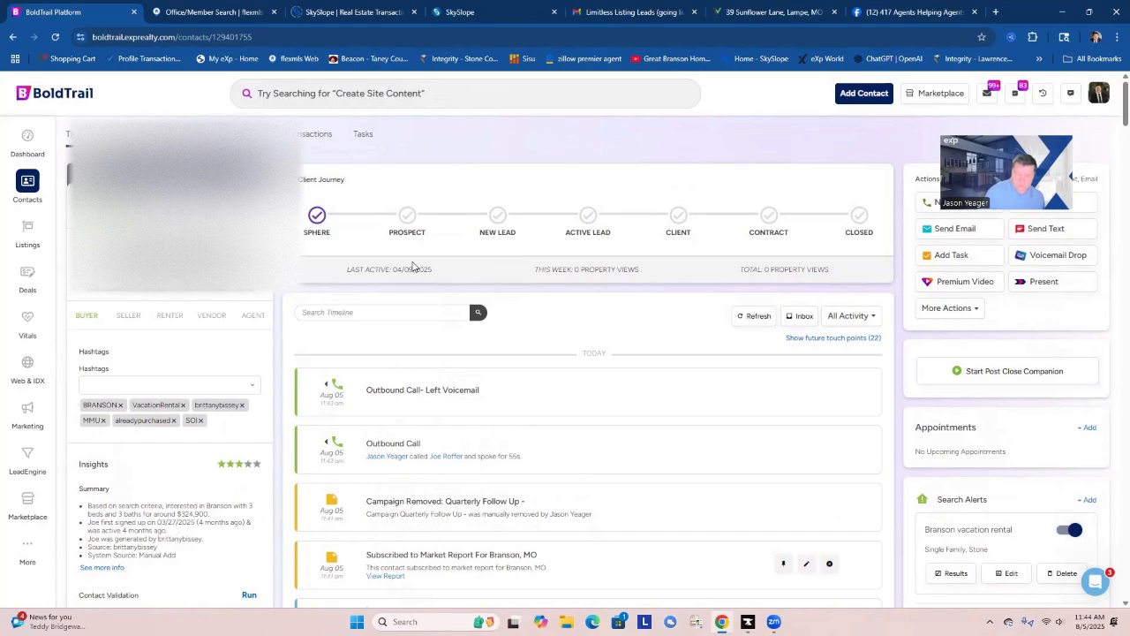
# Return to the dashboard's task list and open the contact with the first overdue Quarterly Check In task.
pyautogui.click(47, 137)
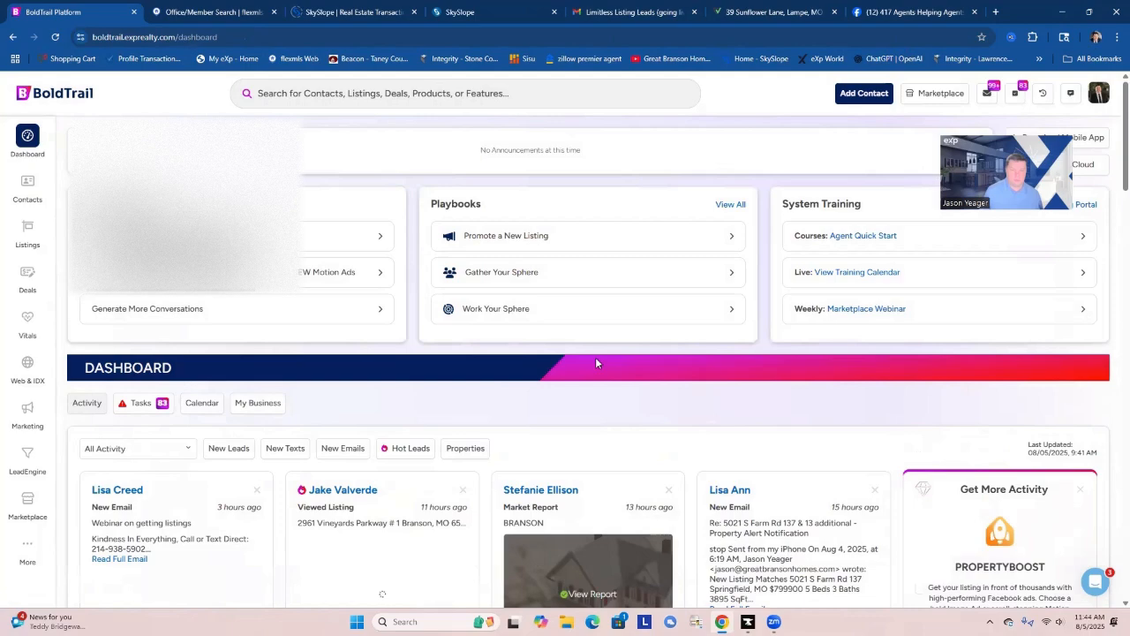
pyautogui.scroll(-2, 513, 437)
pyautogui.scroll(2, 486, 406)
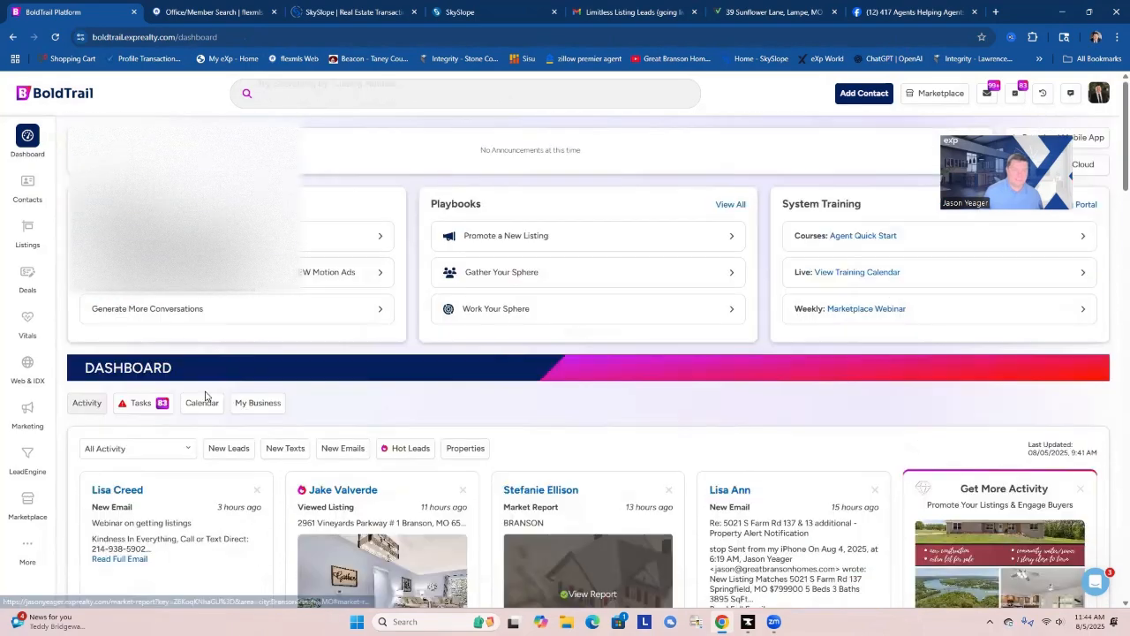
pyautogui.click(141, 403)
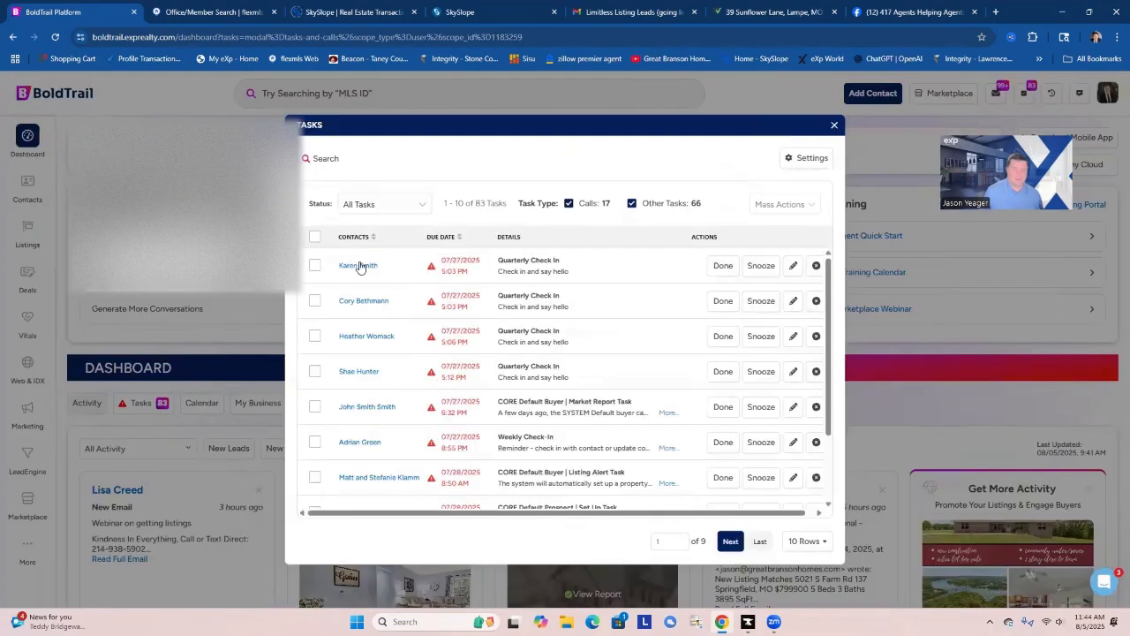
pyautogui.click(358, 267)
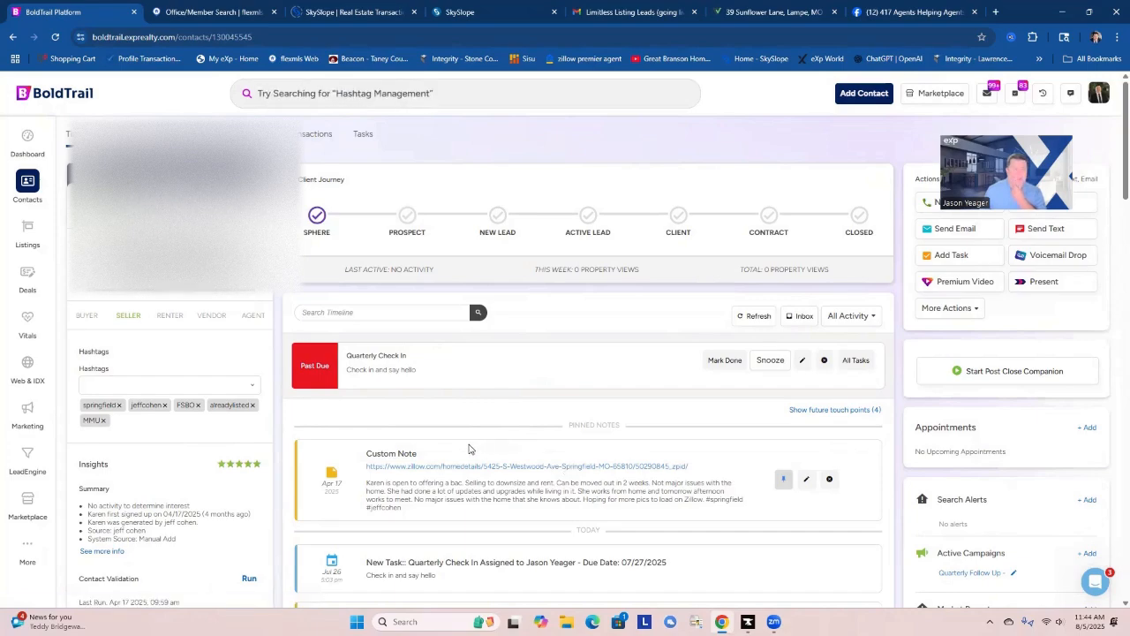
# View the Zillow listing linked in the contact's pinned note, close it, and look over the contact's timeline.
pyautogui.click(518, 467)
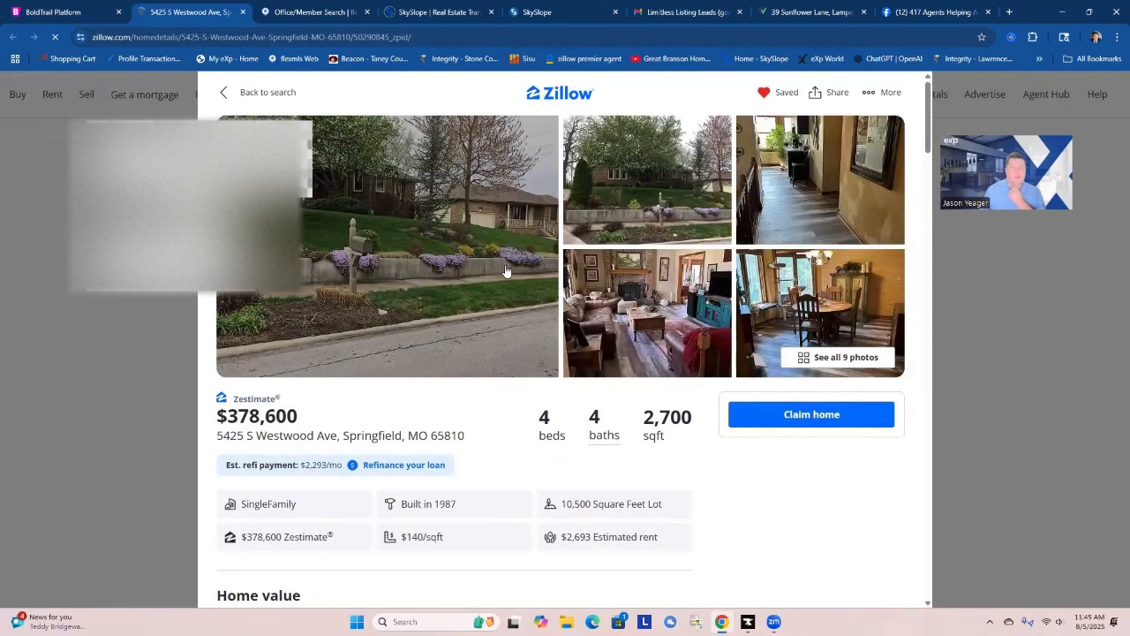
pyautogui.click(242, 12)
pyautogui.scroll(-2, 590, 392)
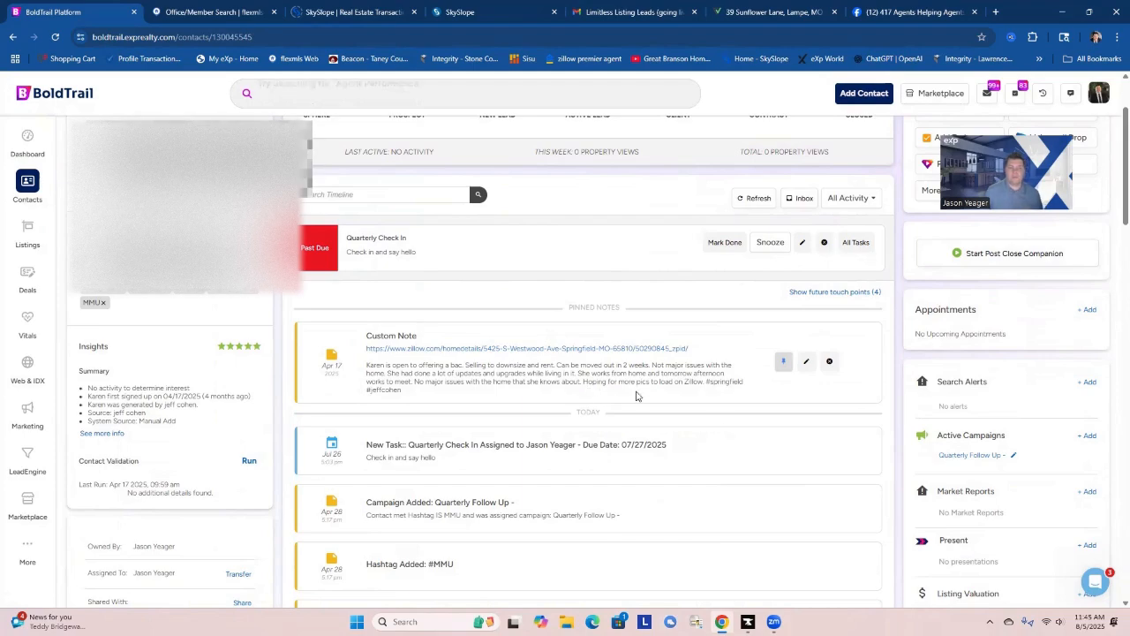
pyautogui.scroll(2, 727, 399)
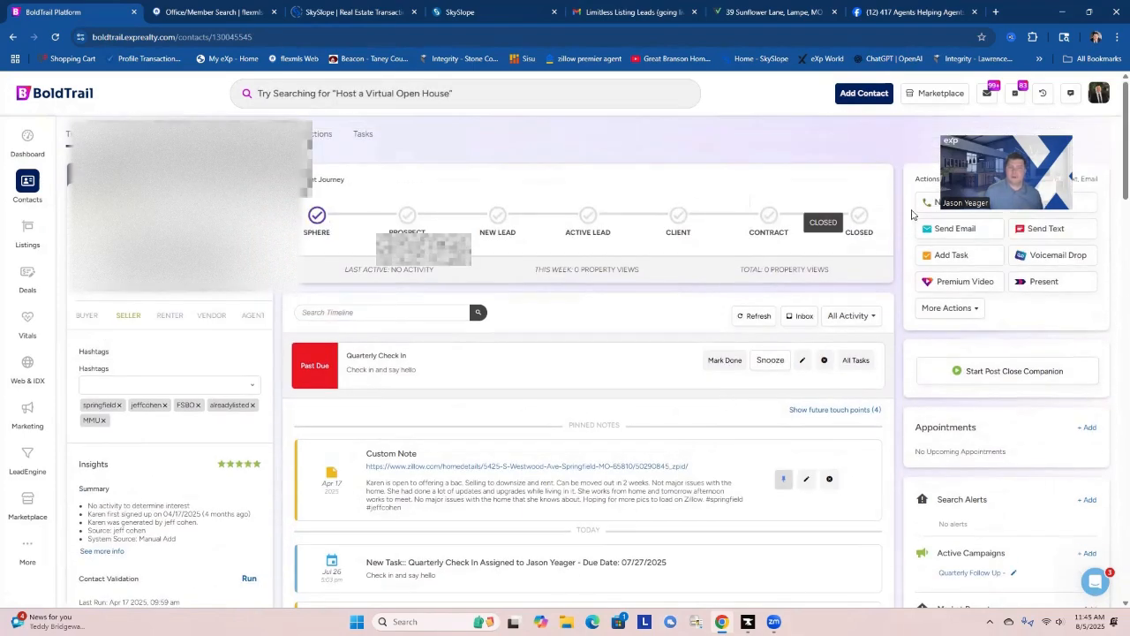
# Call the contact's cell phone and log the outbound call outcome as Left Voicemail.
pyautogui.click(925, 206)
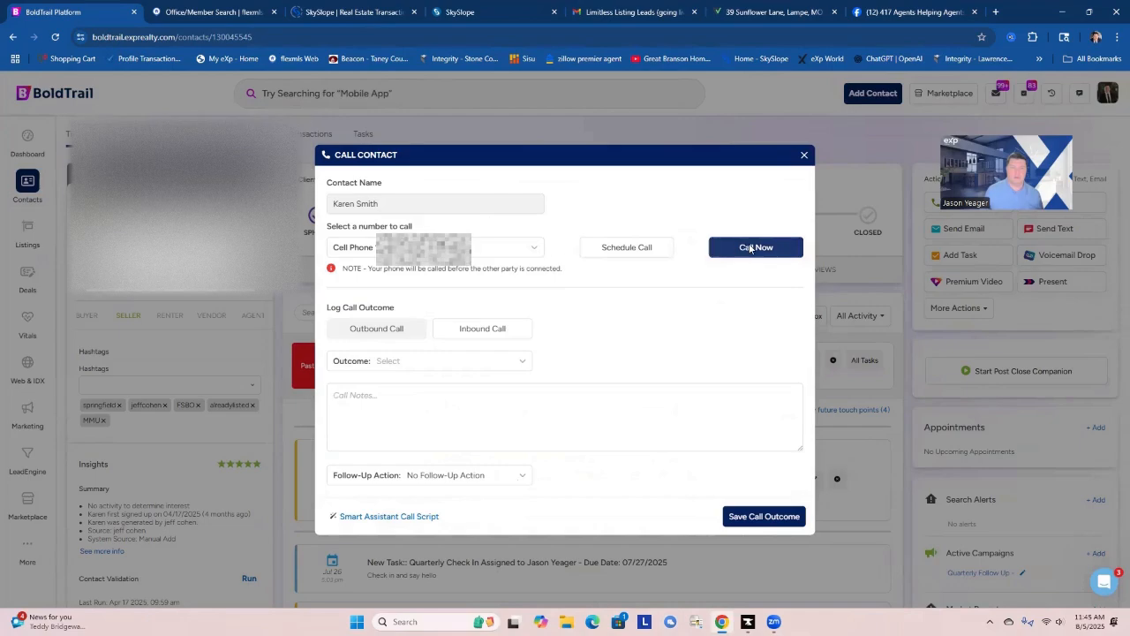
pyautogui.click(746, 245)
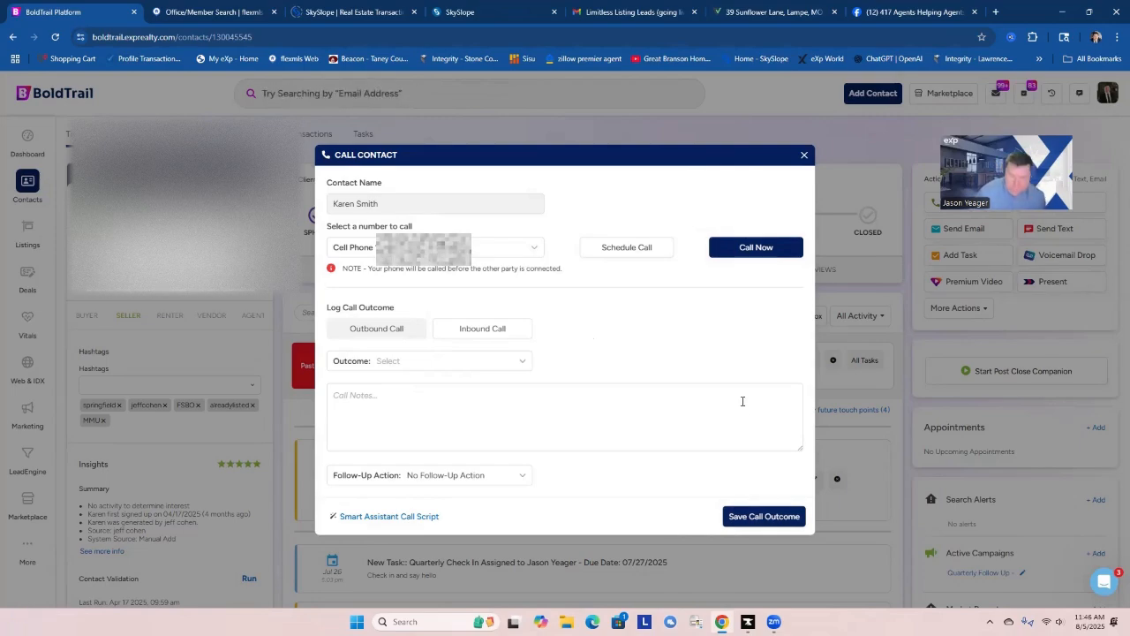
pyautogui.click(517, 368)
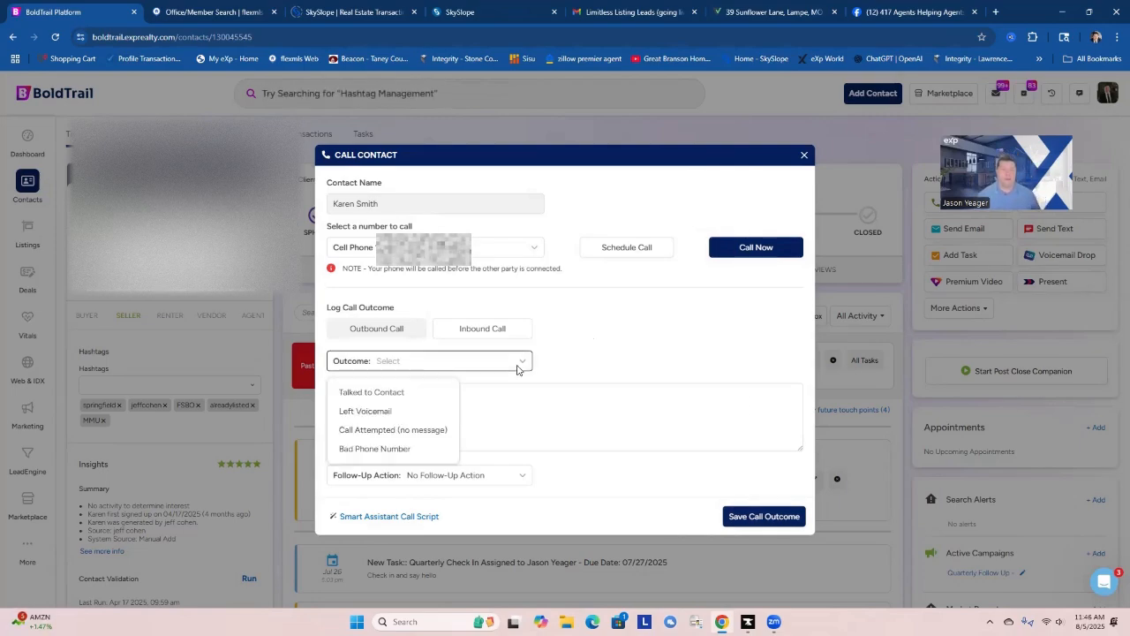
pyautogui.click(386, 409)
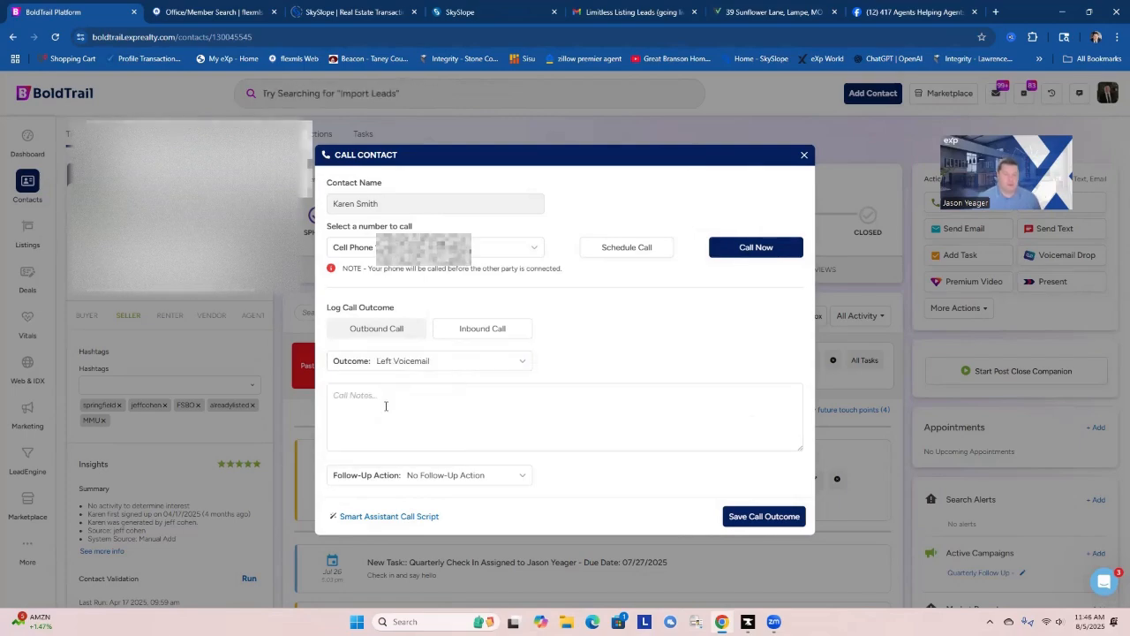
pyautogui.click(749, 518)
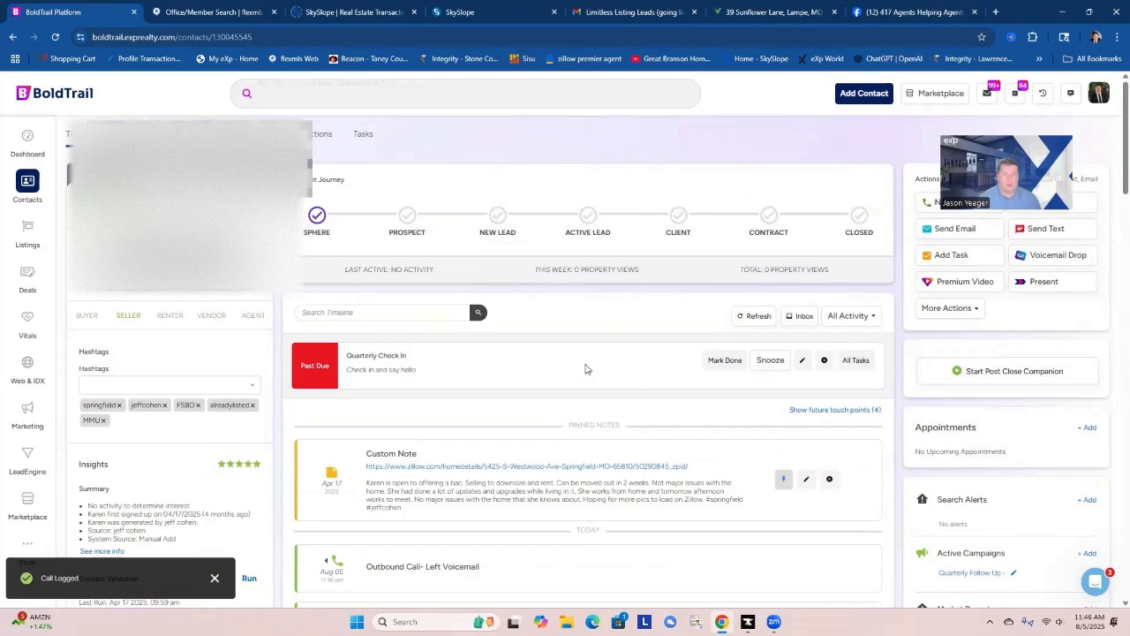
# Mark the past-due Quarterly Check In task done and check the contact's alerts, campaigns and market reports.
pyautogui.click(715, 363)
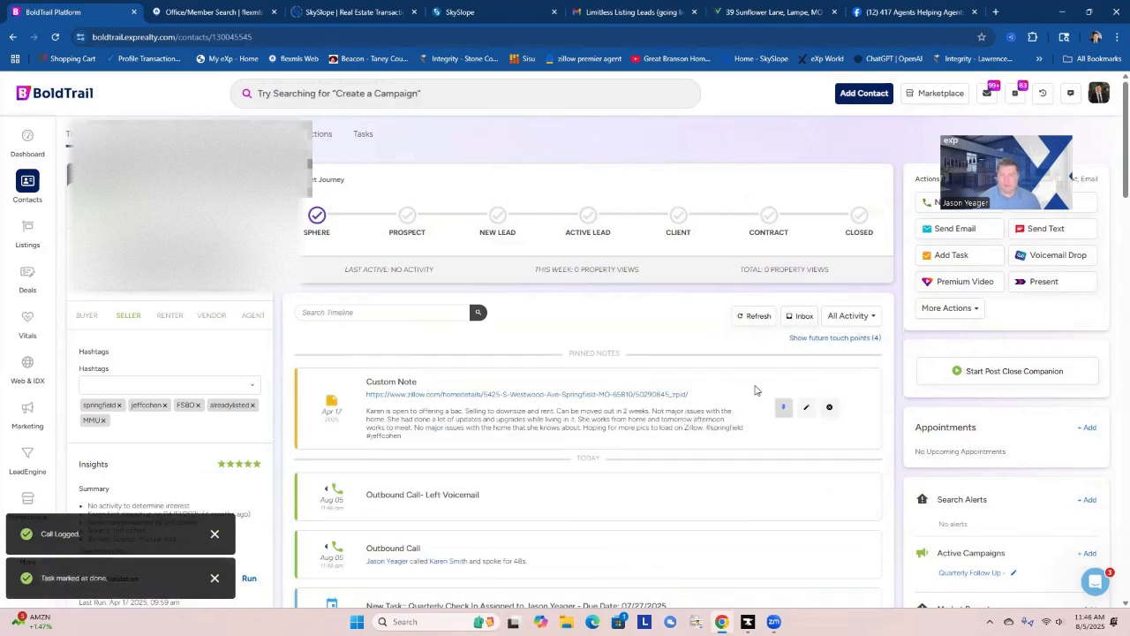
pyautogui.scroll(-2, 754, 389)
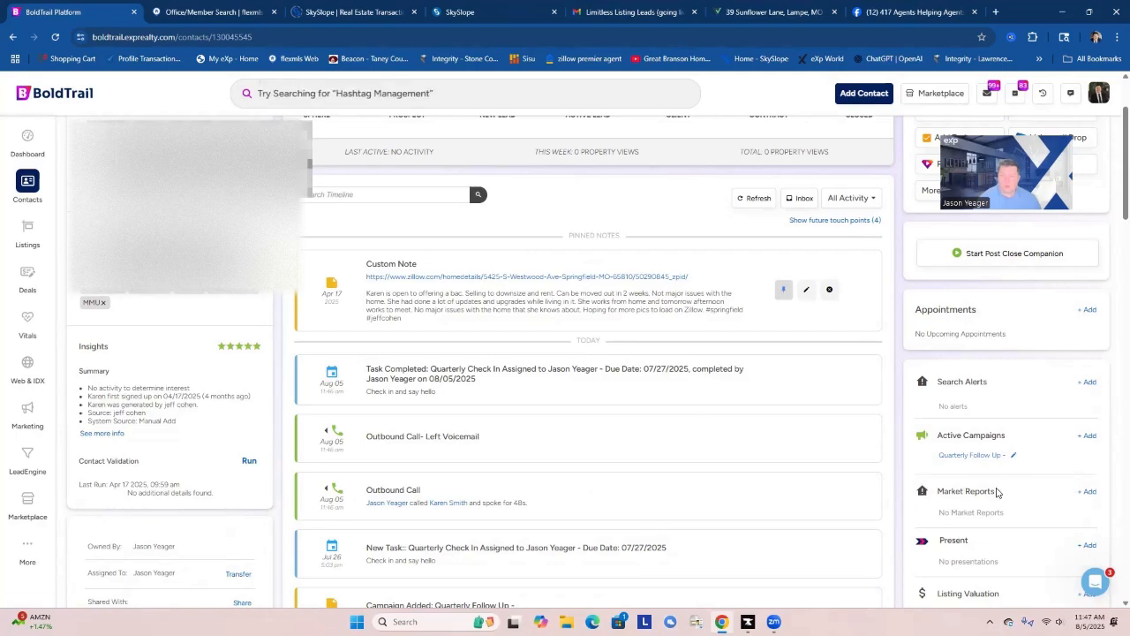
pyautogui.scroll(3, 969, 461)
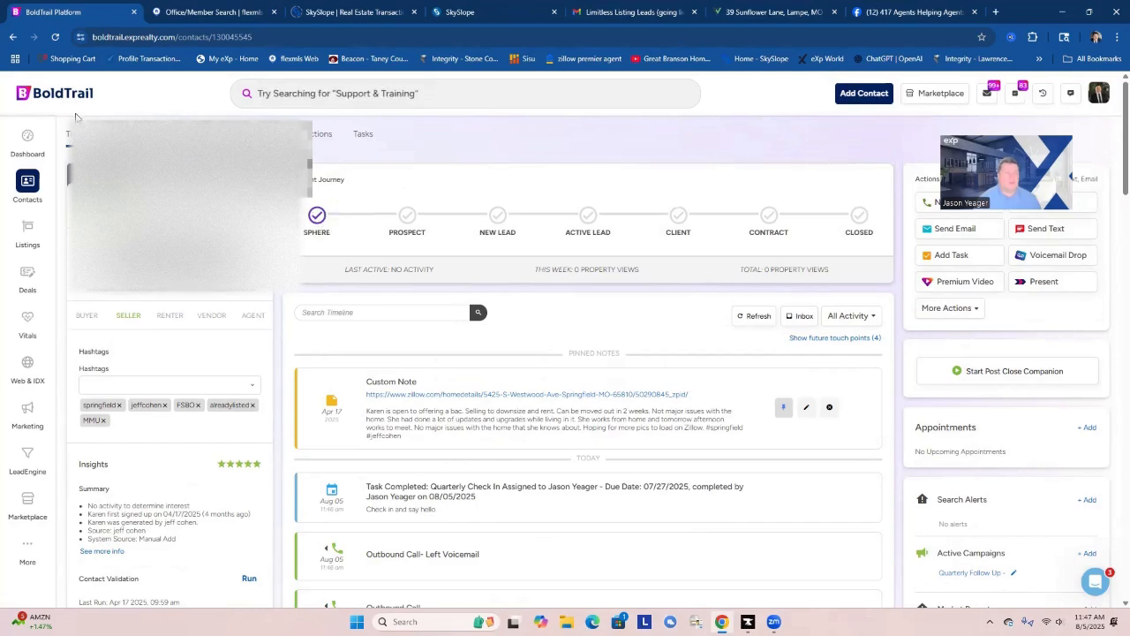
# Go back to the dashboard's task list and open the next contact with an overdue Quarterly Check In.
pyautogui.click(27, 140)
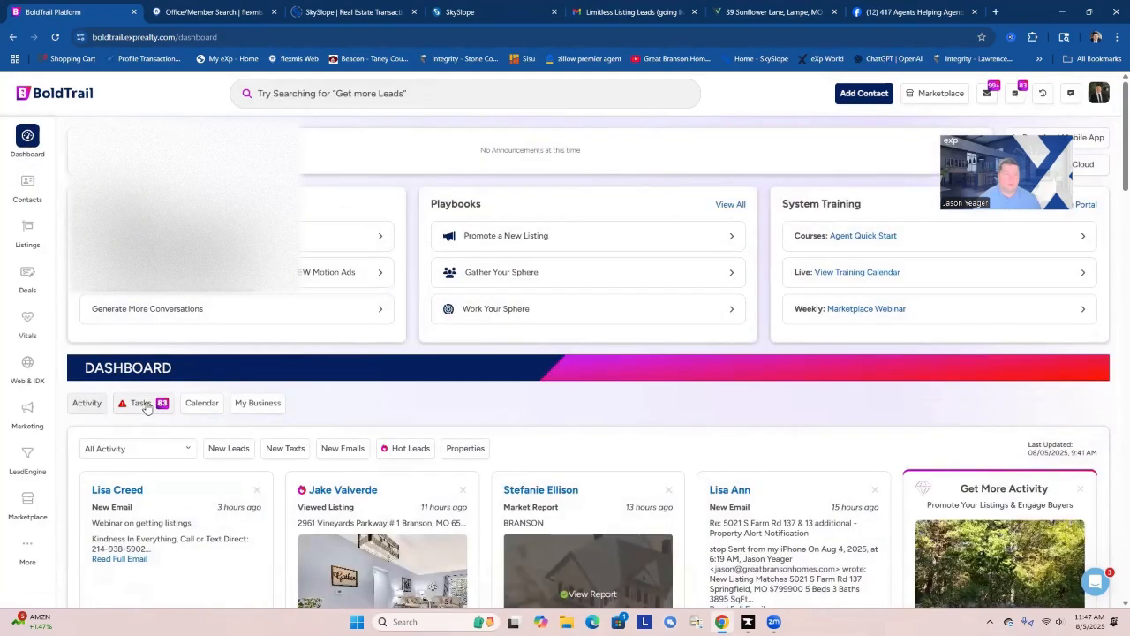
pyautogui.click(142, 403)
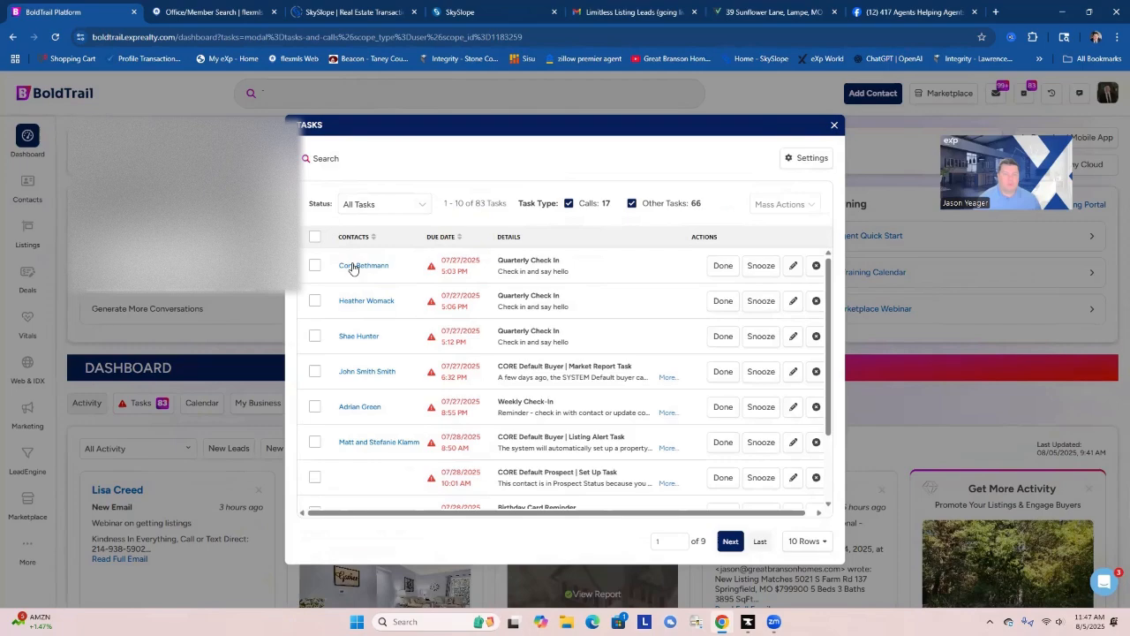
pyautogui.click(353, 266)
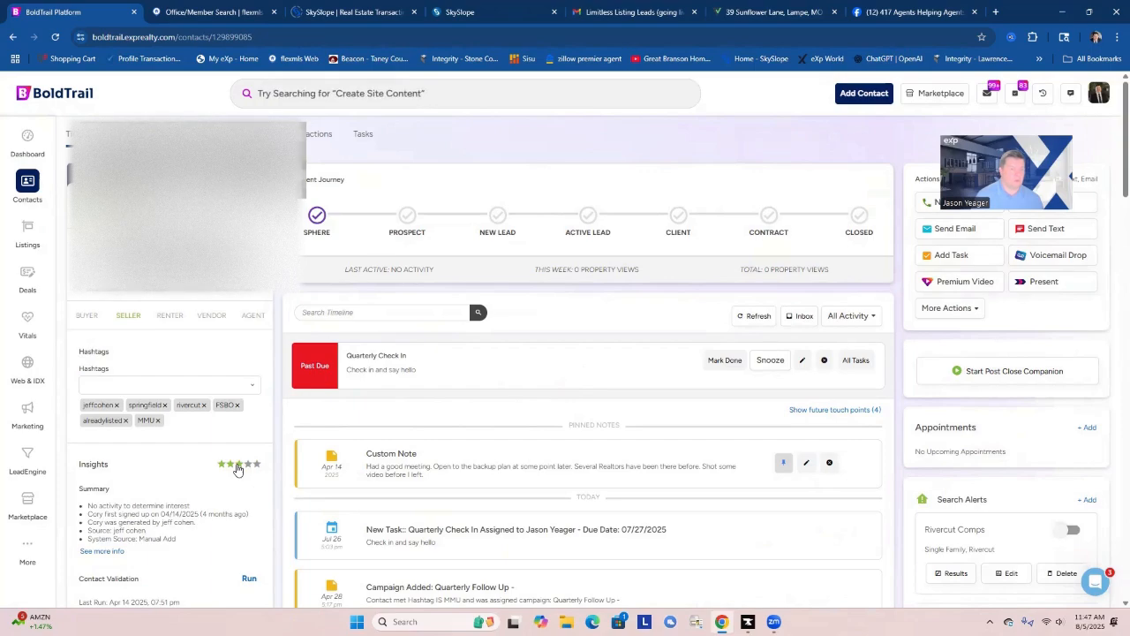
# Review the contact's rating, insights, pinned note and timeline history of emails, campaigns and market reports.
pyautogui.scroll(-2, 237, 469)
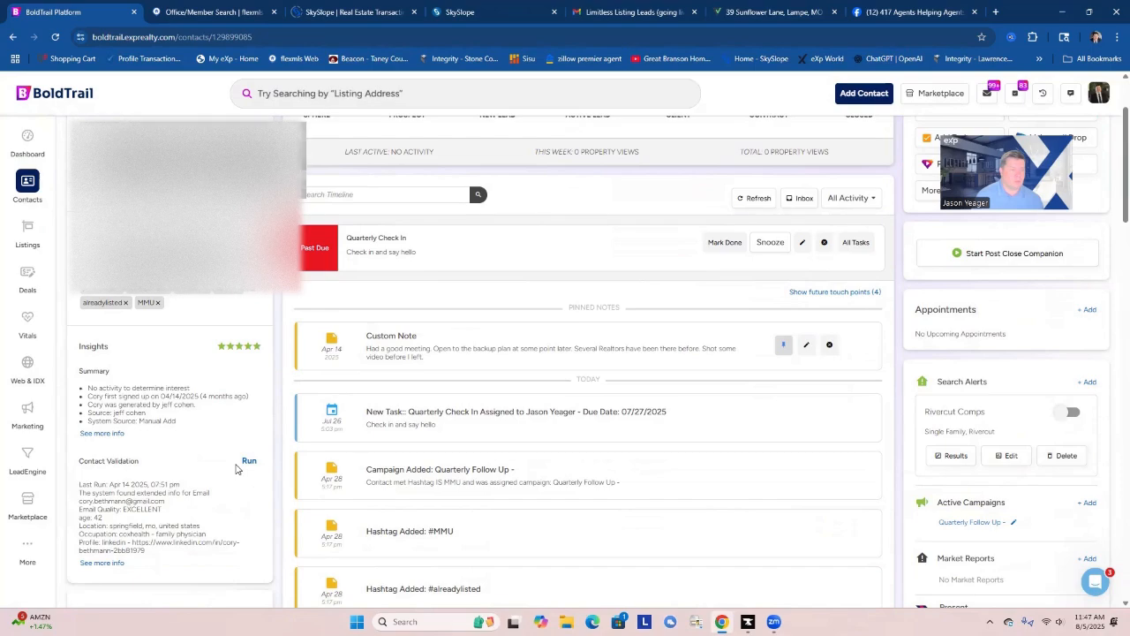
pyautogui.scroll(1, 237, 469)
pyautogui.scroll(1, 236, 469)
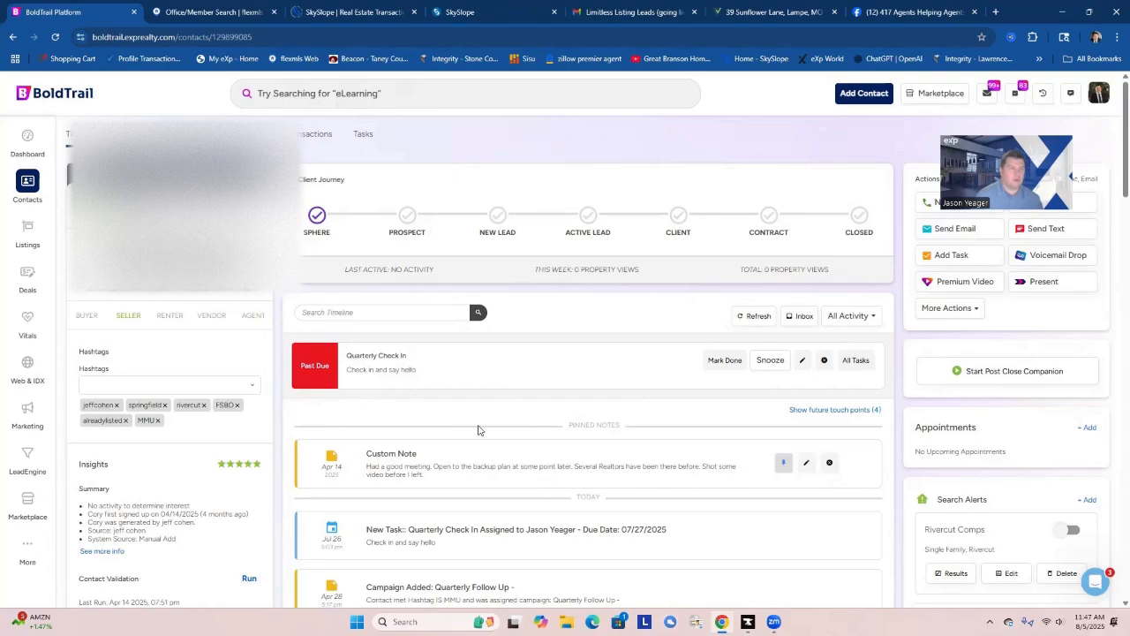
pyautogui.scroll(-5, 518, 450)
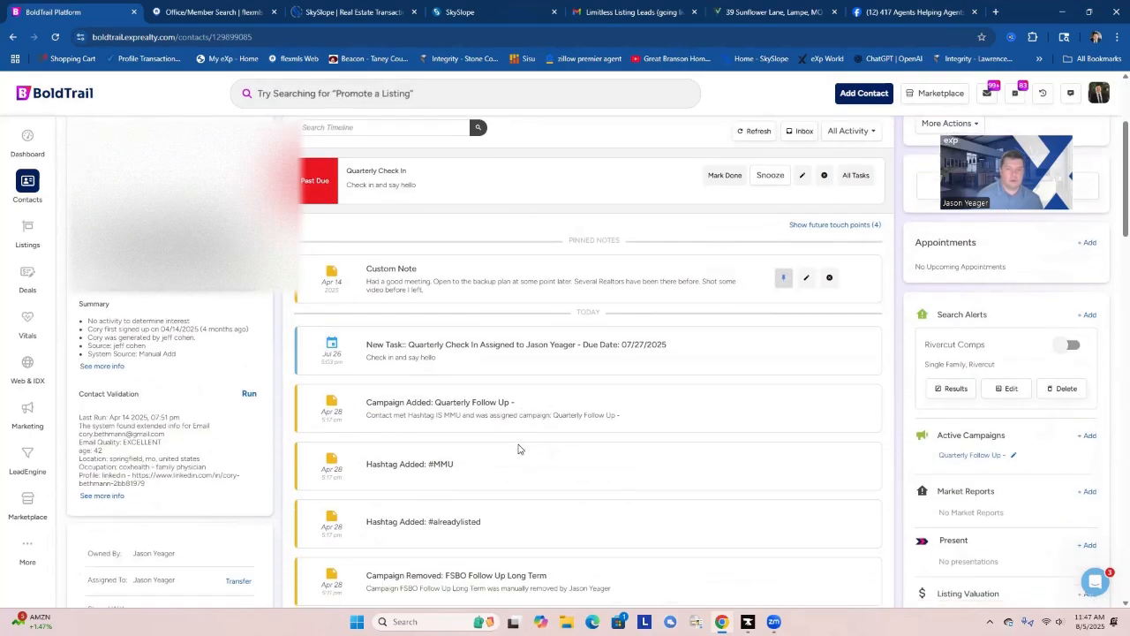
pyautogui.scroll(-10, 519, 449)
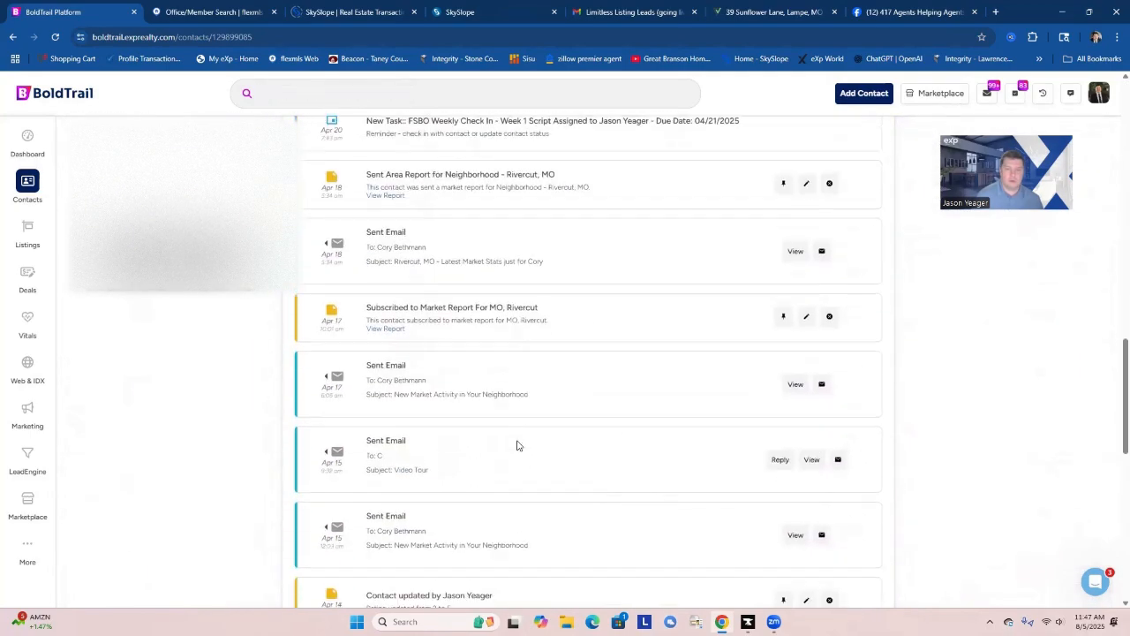
pyautogui.scroll(-2, 518, 446)
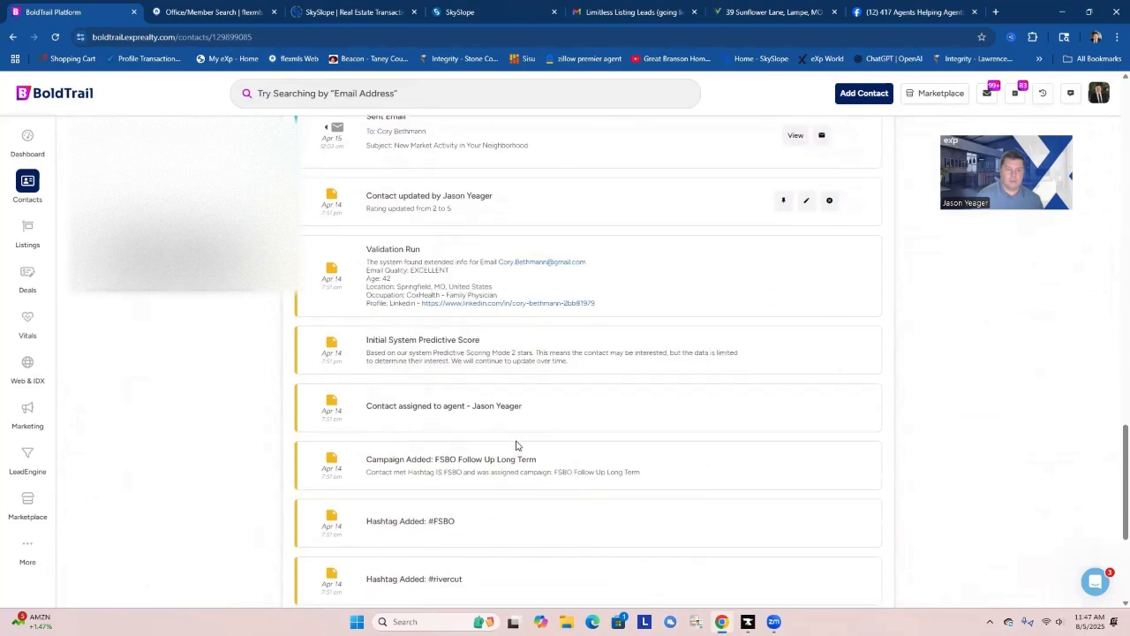
pyautogui.scroll(6, 514, 442)
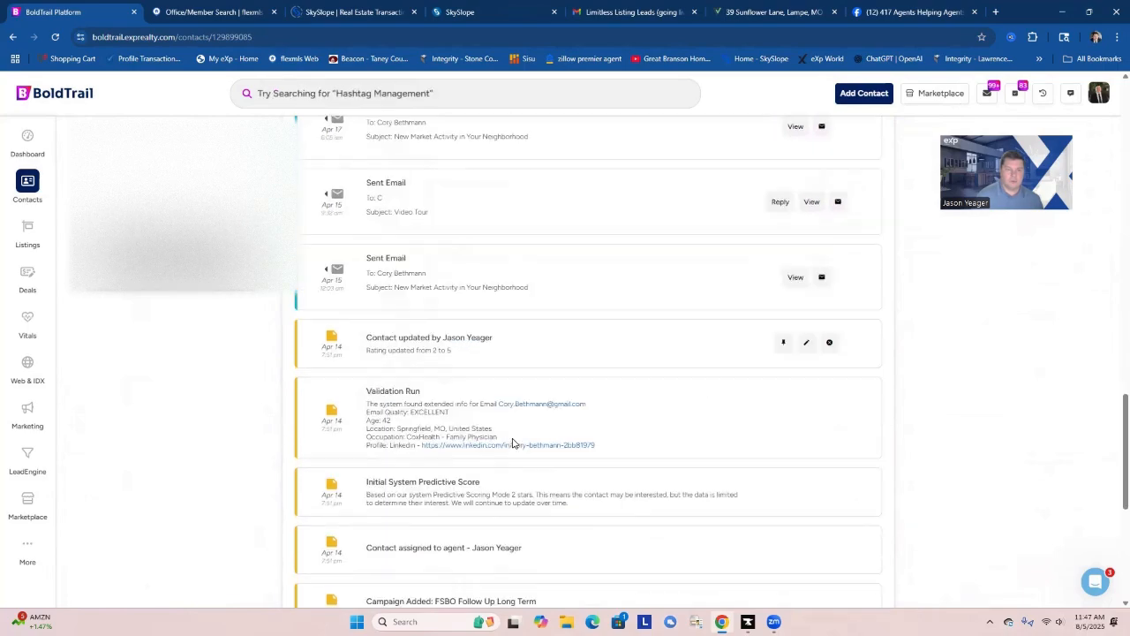
pyautogui.scroll(15, 499, 434)
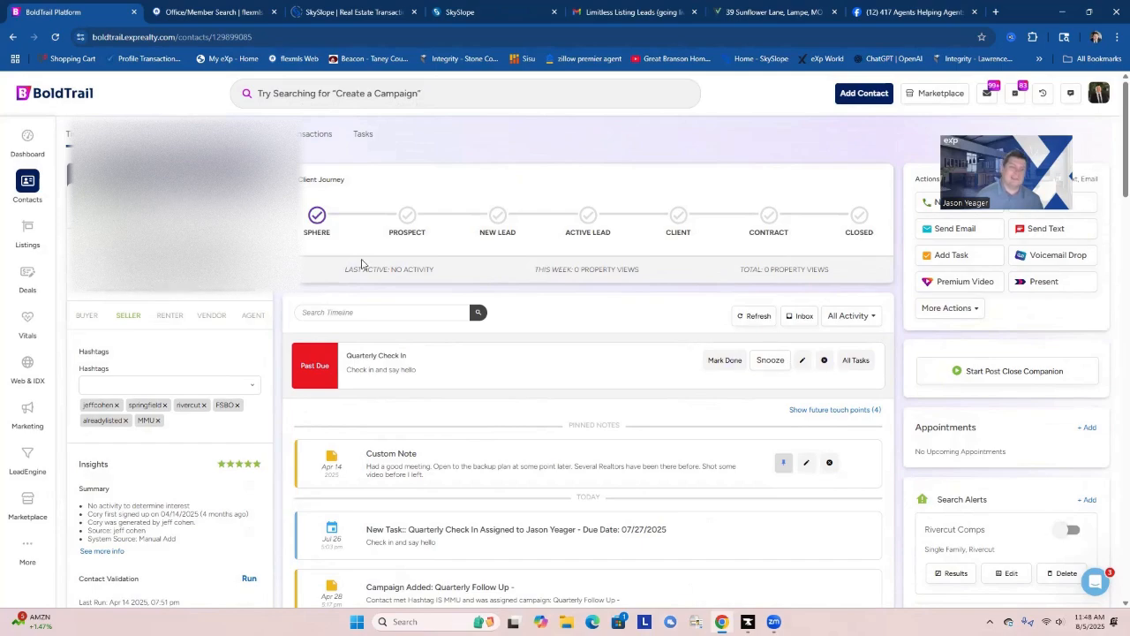
# Mark this contact's past-due Quarterly Check In task done and review the search alerts and active campaigns.
pyautogui.click(722, 360)
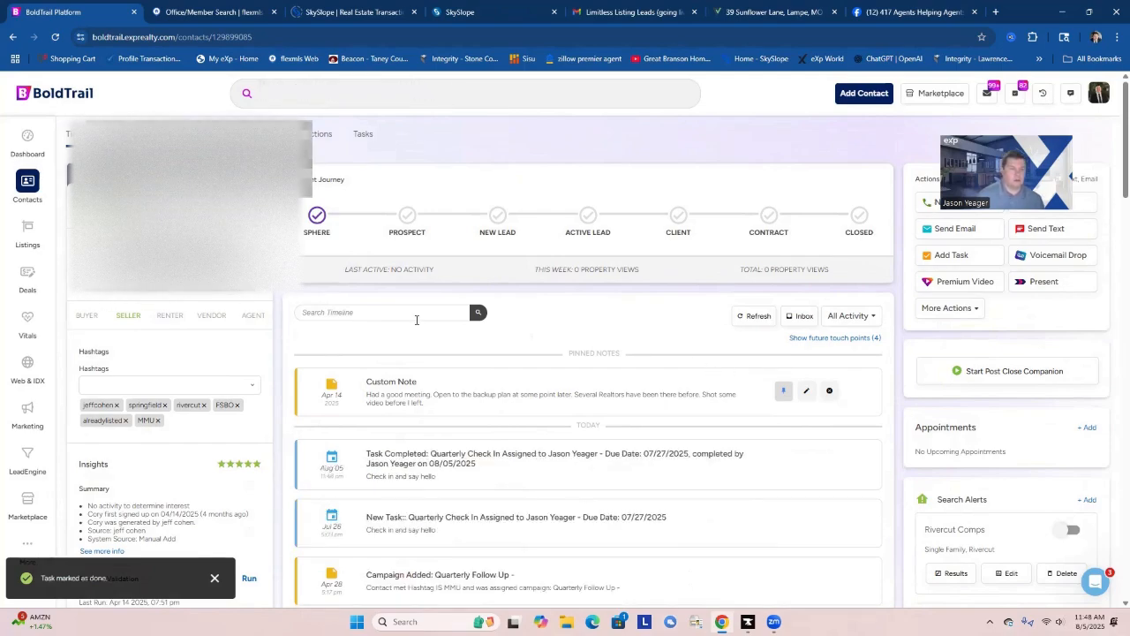
pyautogui.scroll(-2, 936, 449)
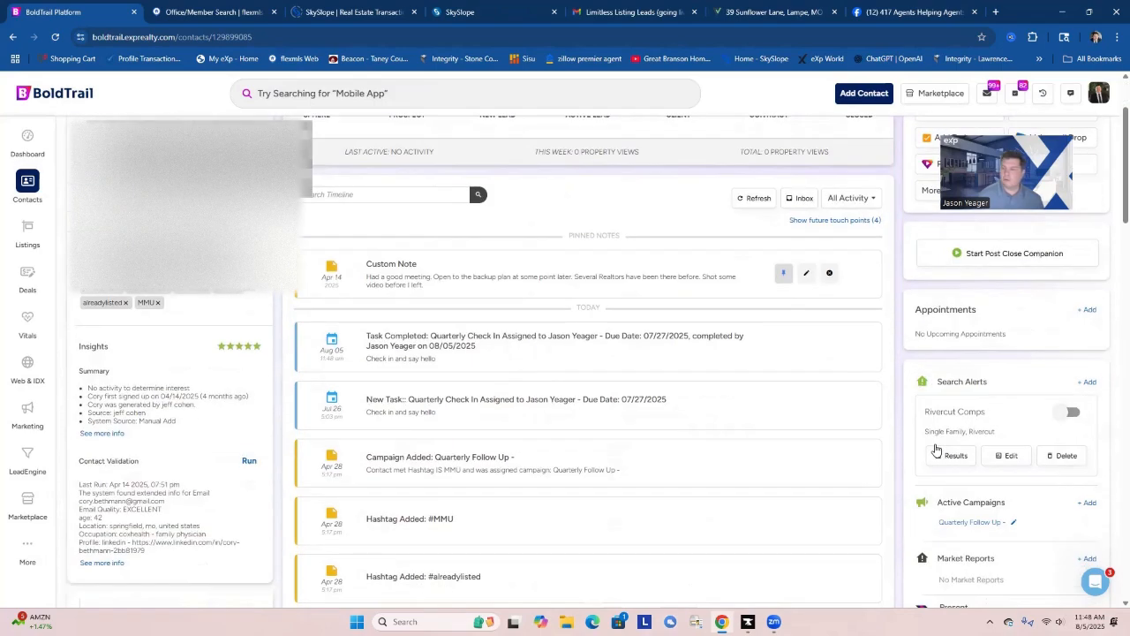
pyautogui.scroll(-2, 956, 446)
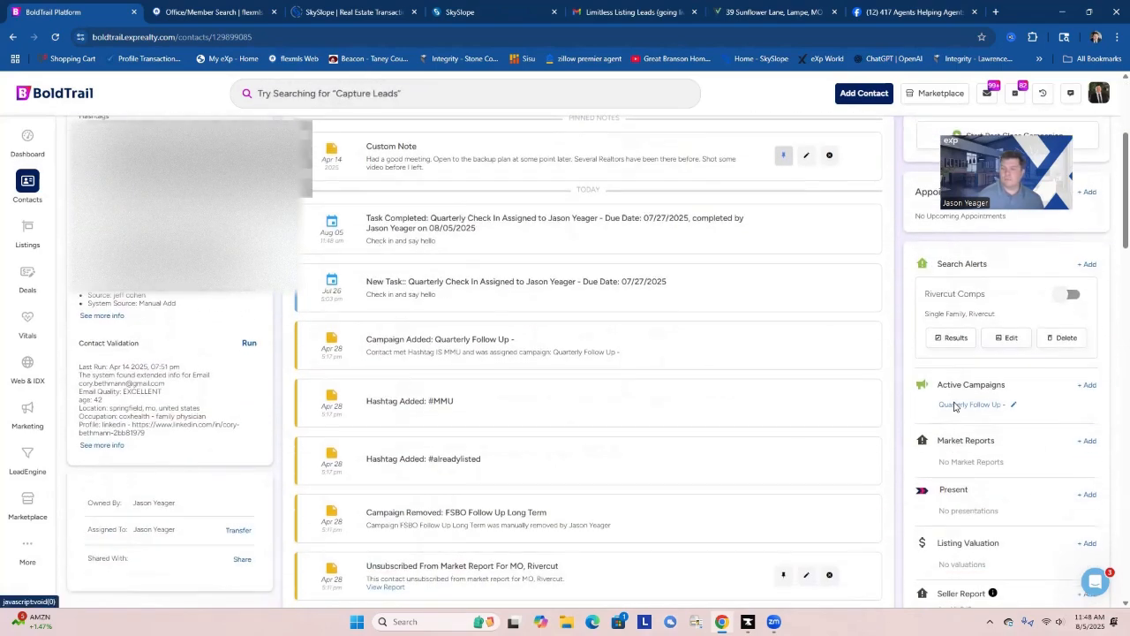
# Remove the Quarterly Follow Up campaign from the contact's active campaigns.
pyautogui.click(1014, 405)
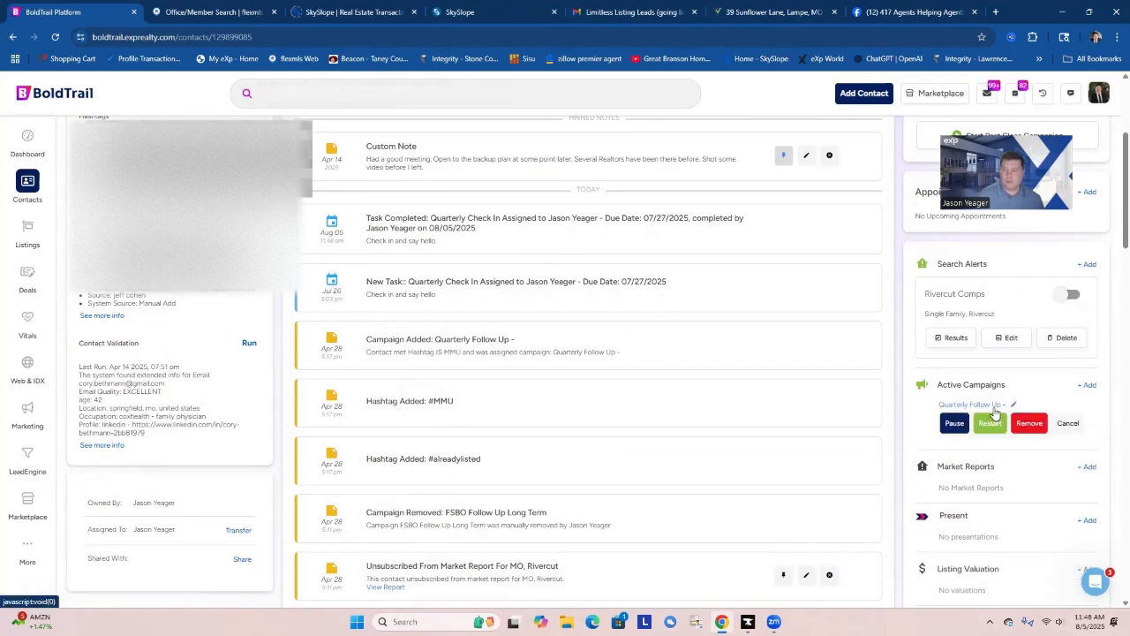
pyautogui.click(1030, 424)
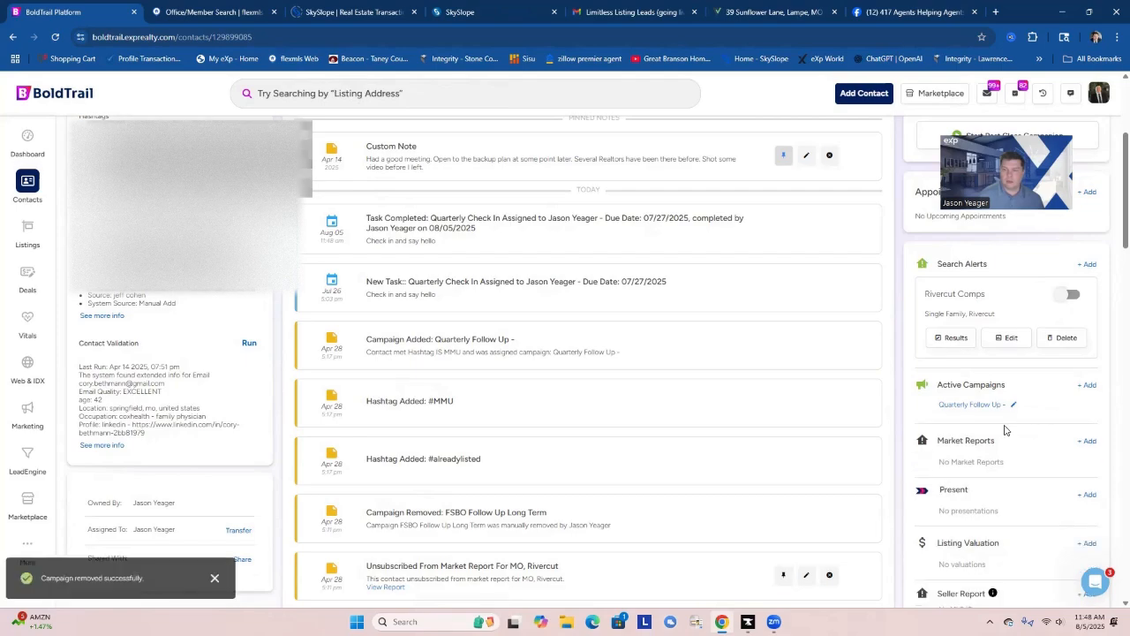
pyautogui.scroll(3, 653, 406)
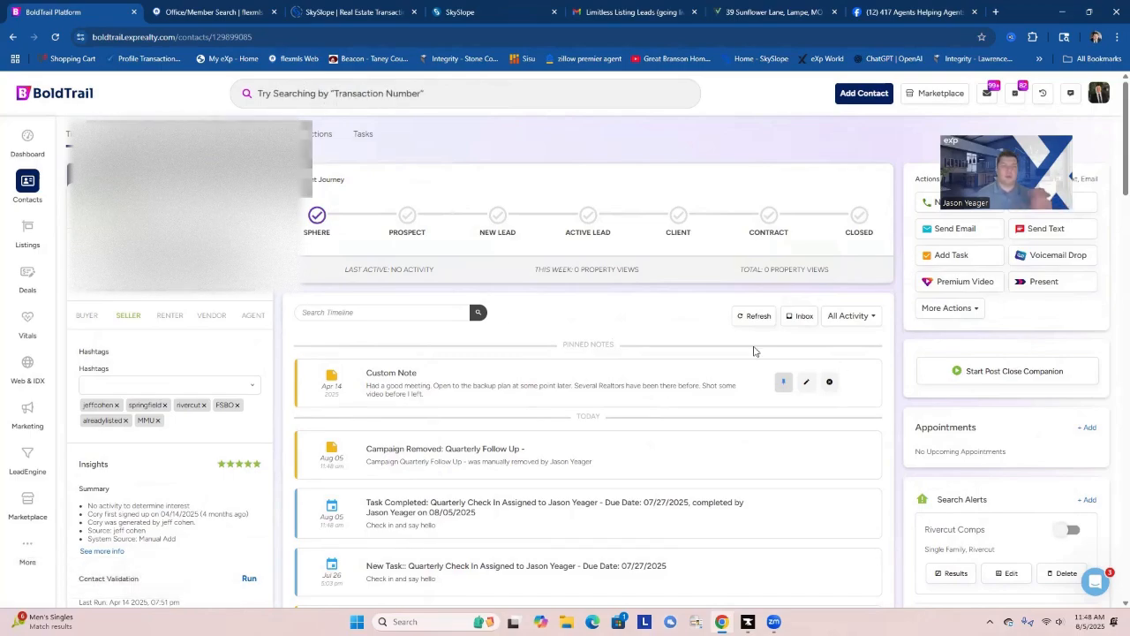
# Review the contact's timeline, pinned note, hashtags, search alerts and campaign section.
pyautogui.scroll(-3, 1004, 447)
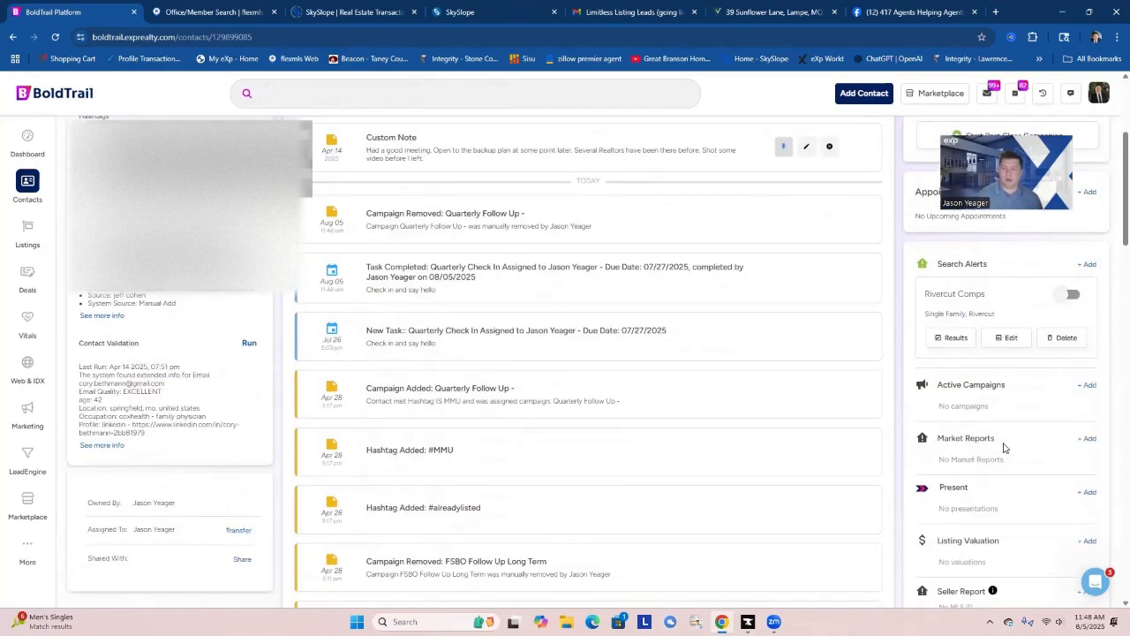
pyautogui.scroll(-2, 1003, 448)
pyautogui.scroll(5, 1002, 449)
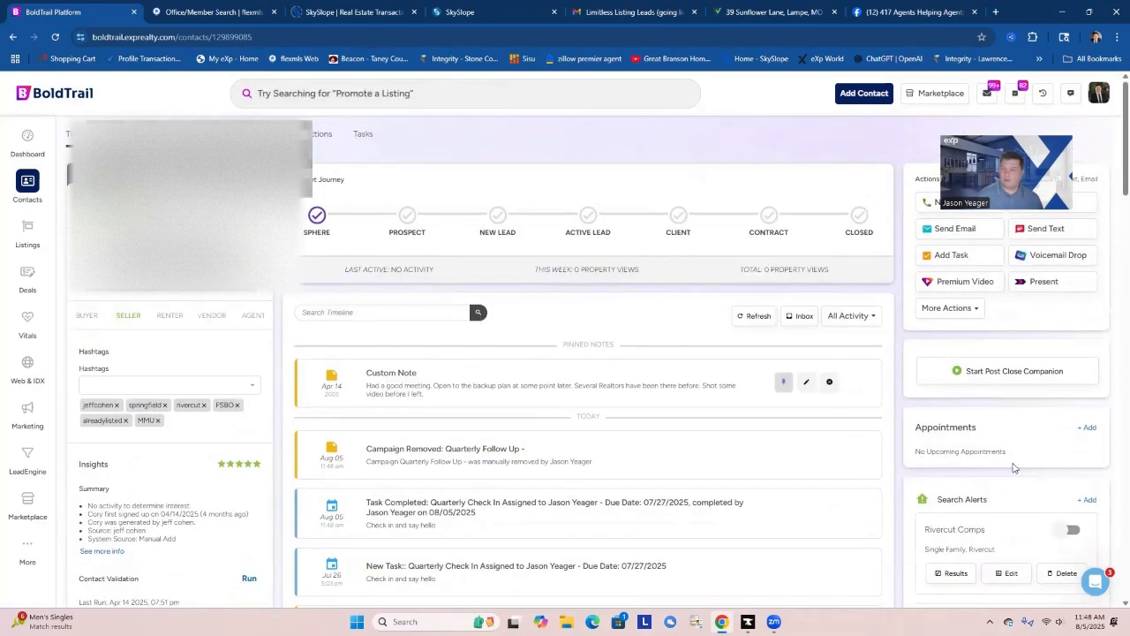
pyautogui.scroll(-1, 1014, 467)
pyautogui.scroll(-1, 1014, 467)
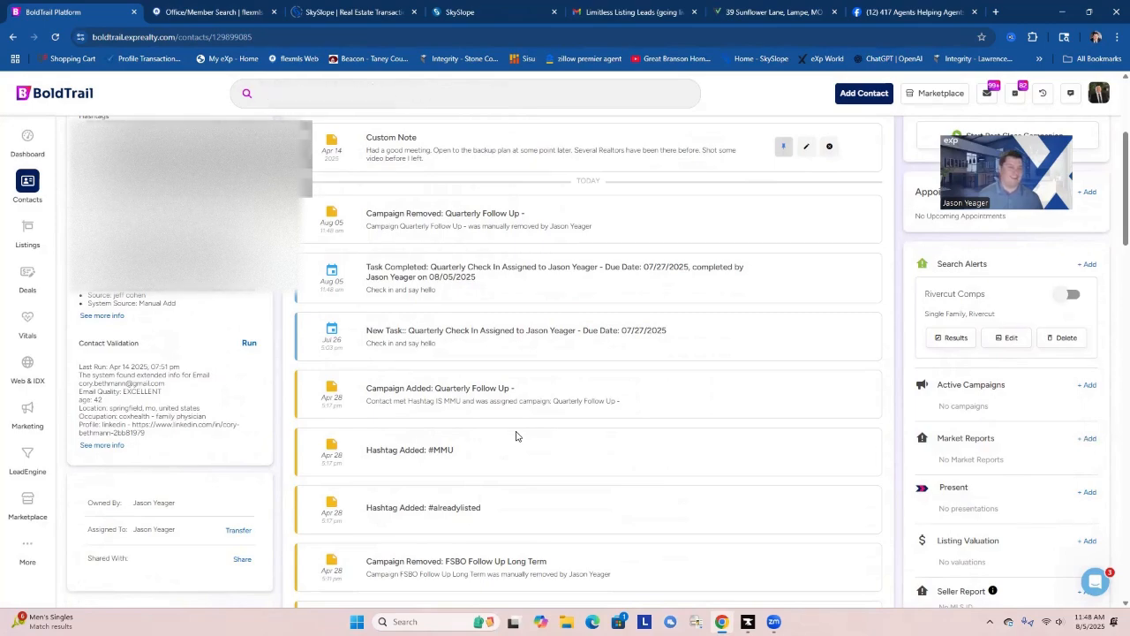
pyautogui.scroll(2, 518, 435)
pyautogui.scroll(1, 517, 430)
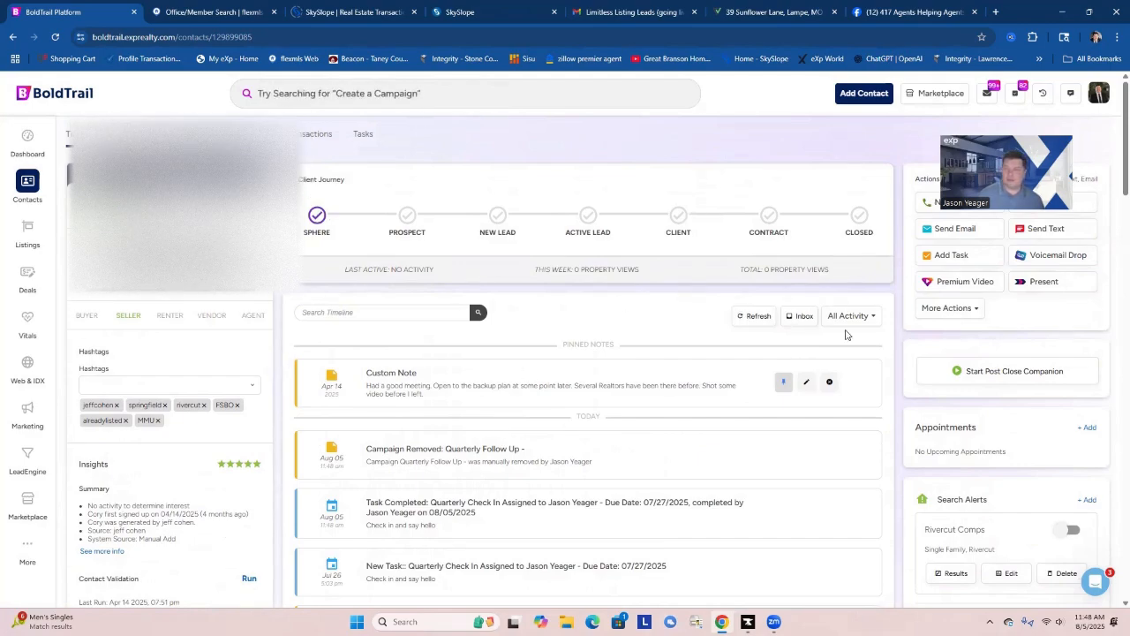
# Add the Default Homeowner - Sphere (Copy) campaign to the contact.
pyautogui.scroll(-3, 1013, 425)
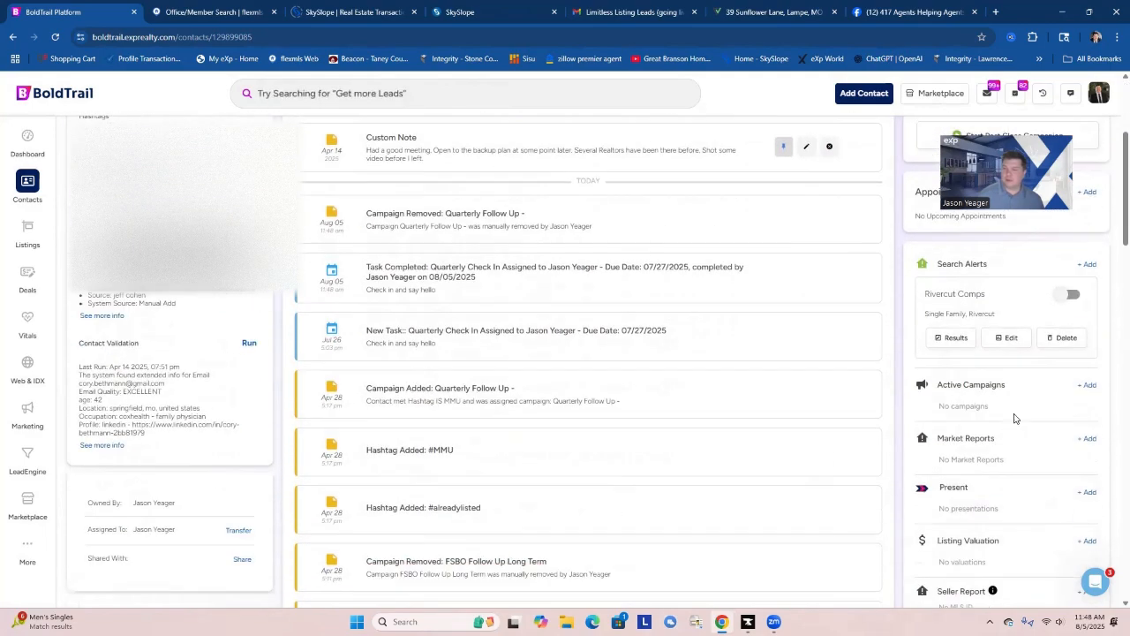
pyautogui.click(1089, 385)
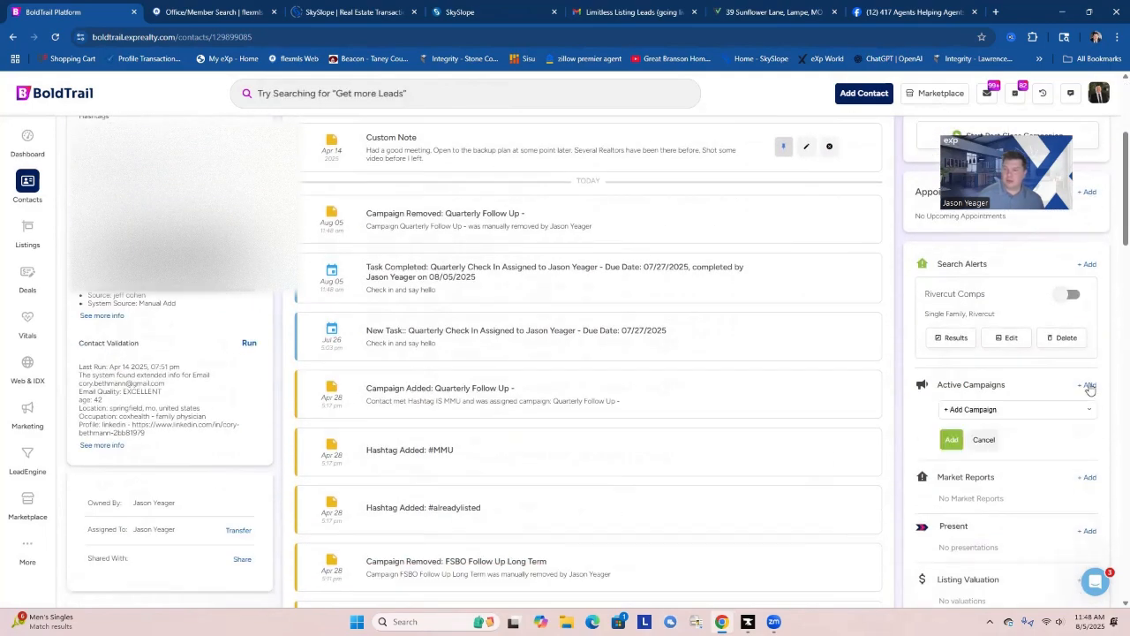
pyautogui.click(996, 410)
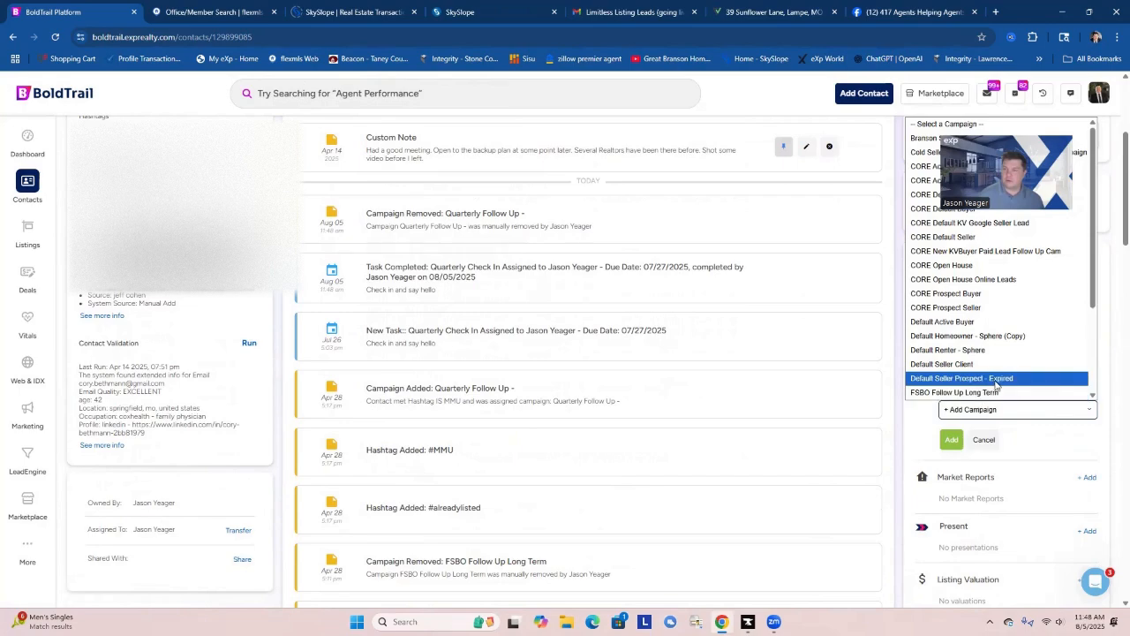
pyautogui.click(992, 339)
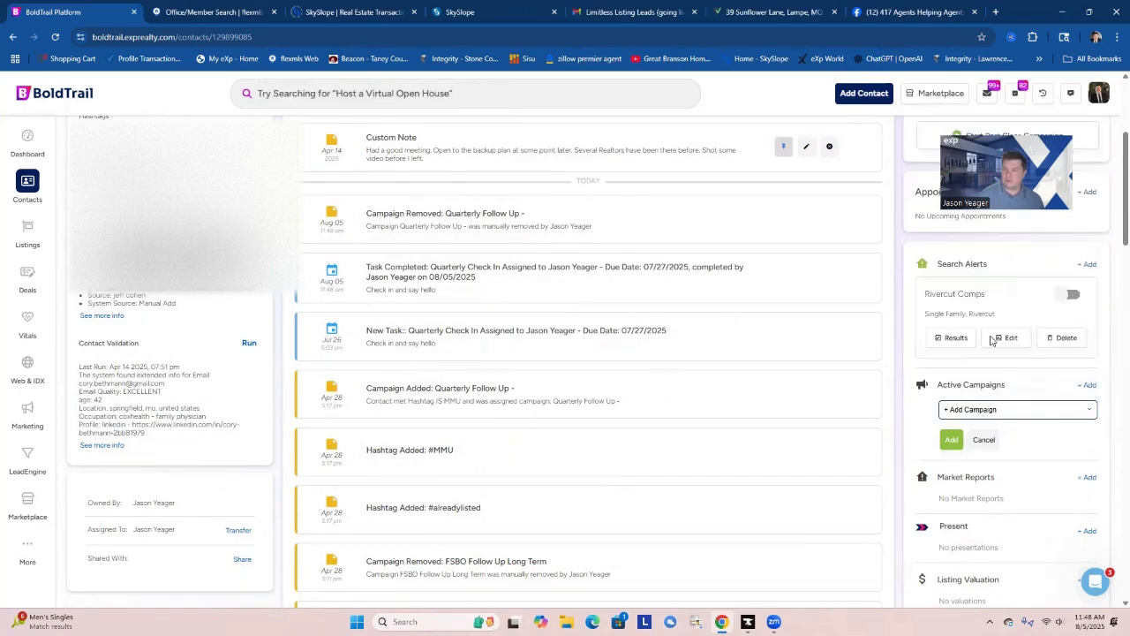
pyautogui.click(952, 441)
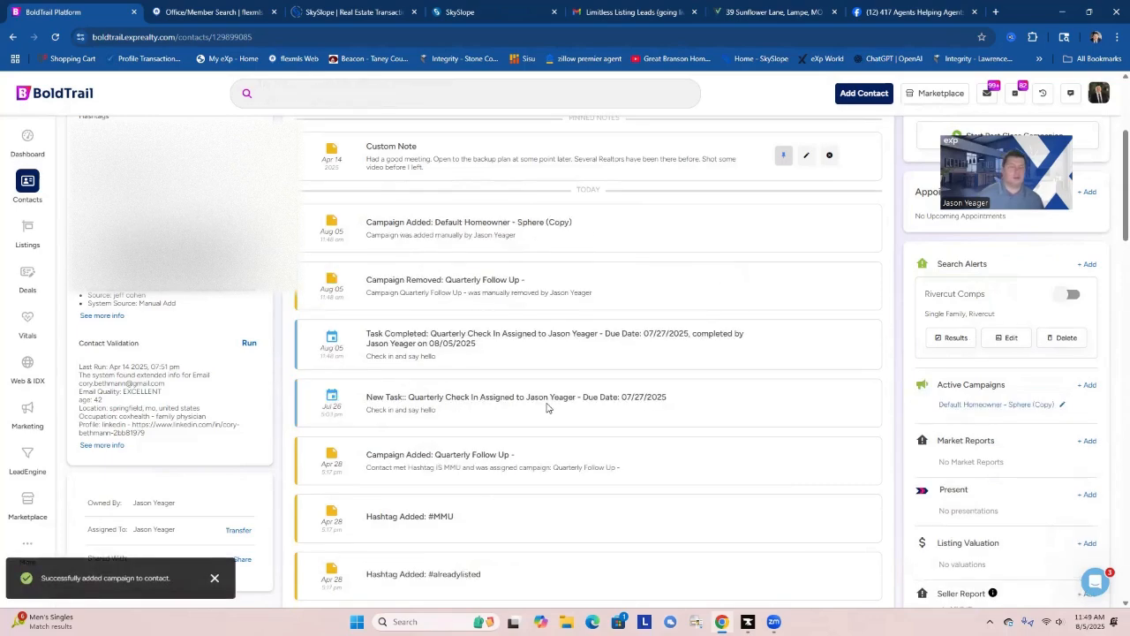
# Return to the dashboard's task list and open the first contact with an overdue Quarterly Check In.
pyautogui.scroll(3, 530, 416)
pyautogui.scroll(1, 530, 418)
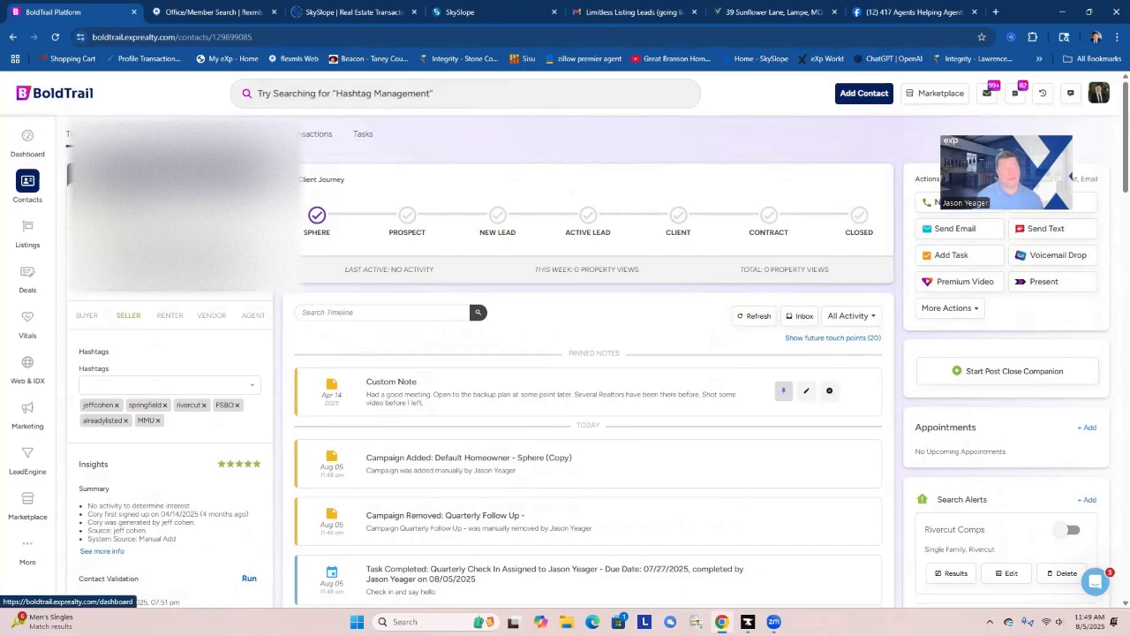
pyautogui.click(28, 137)
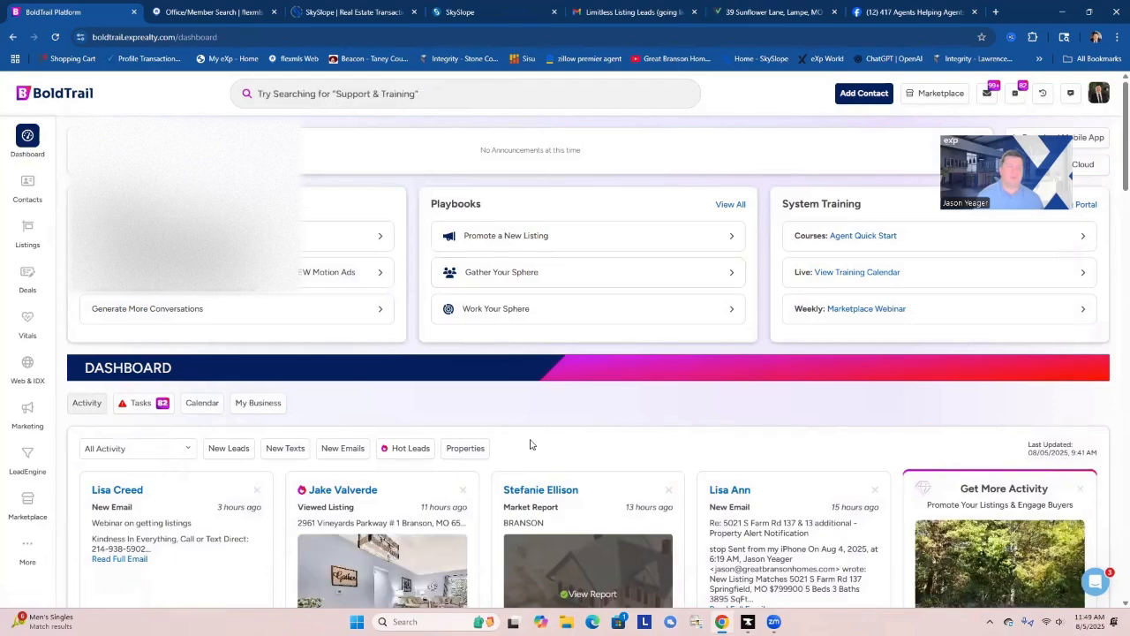
pyautogui.scroll(-1, 608, 411)
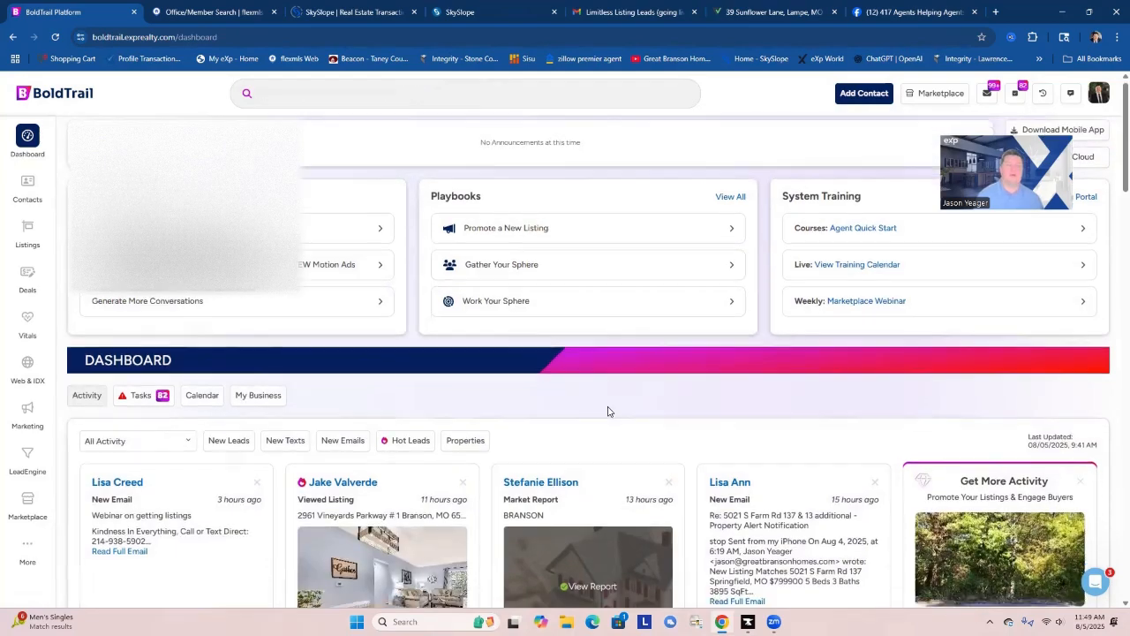
pyautogui.scroll(-2, 607, 412)
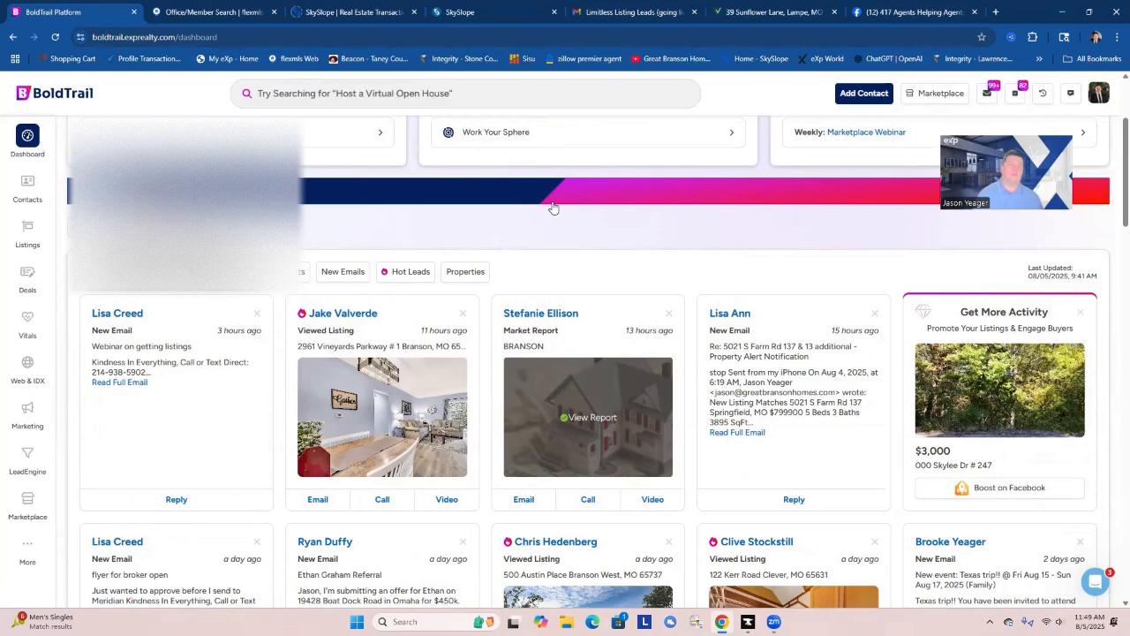
pyautogui.click(168, 272)
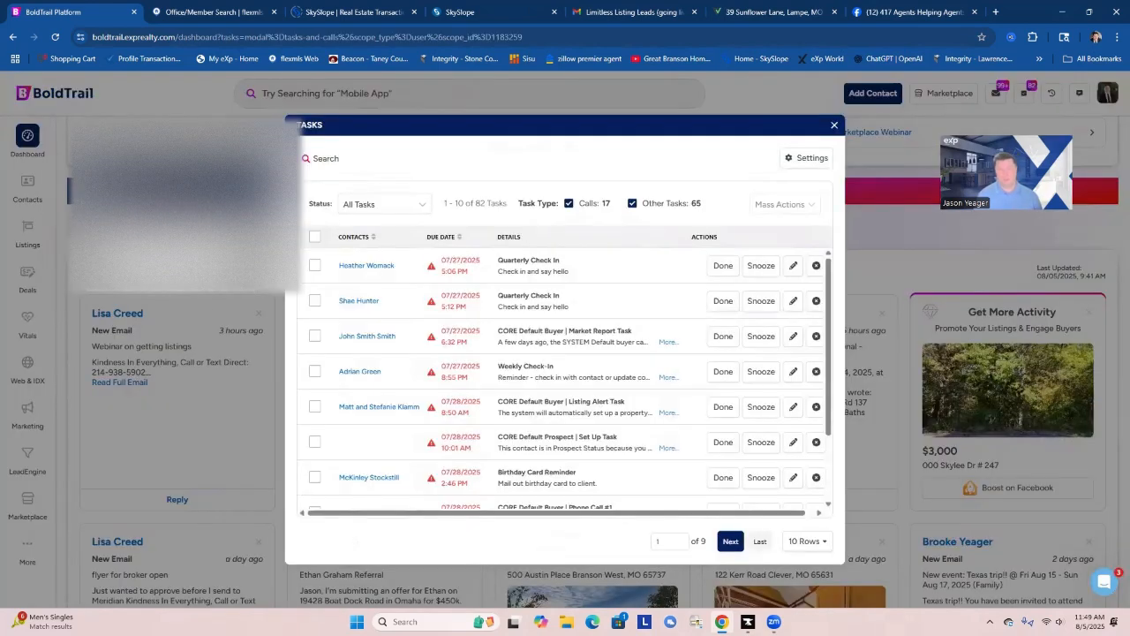
pyautogui.click(360, 265)
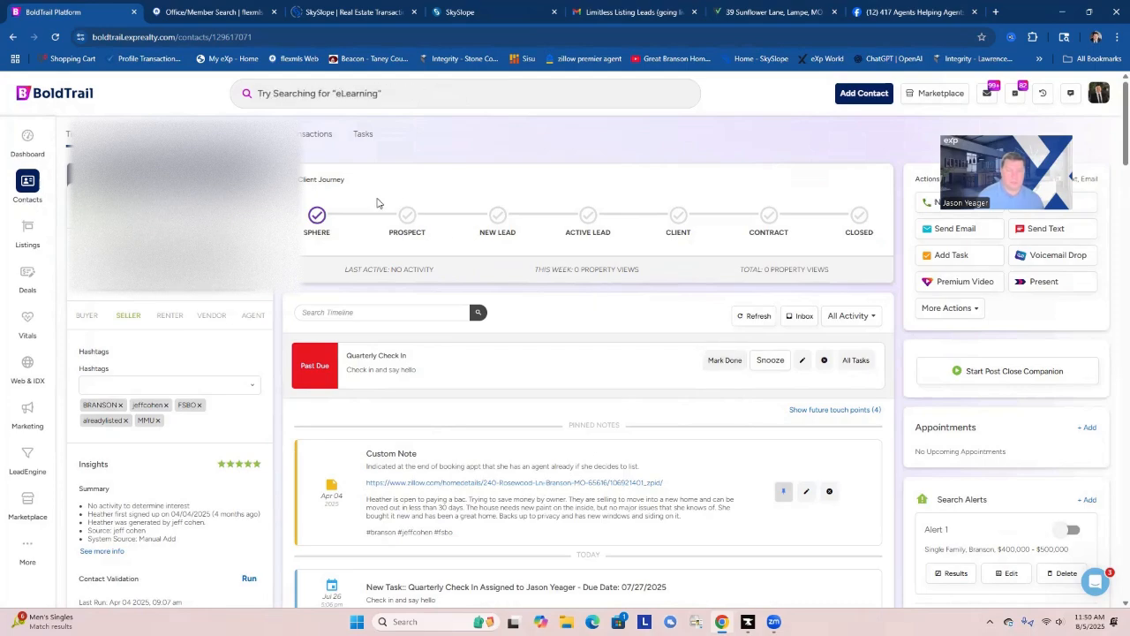
# Check the Zillow listing linked in the pinned note, and mark the past-due Quarterly Check In task done.
pyautogui.click(520, 482)
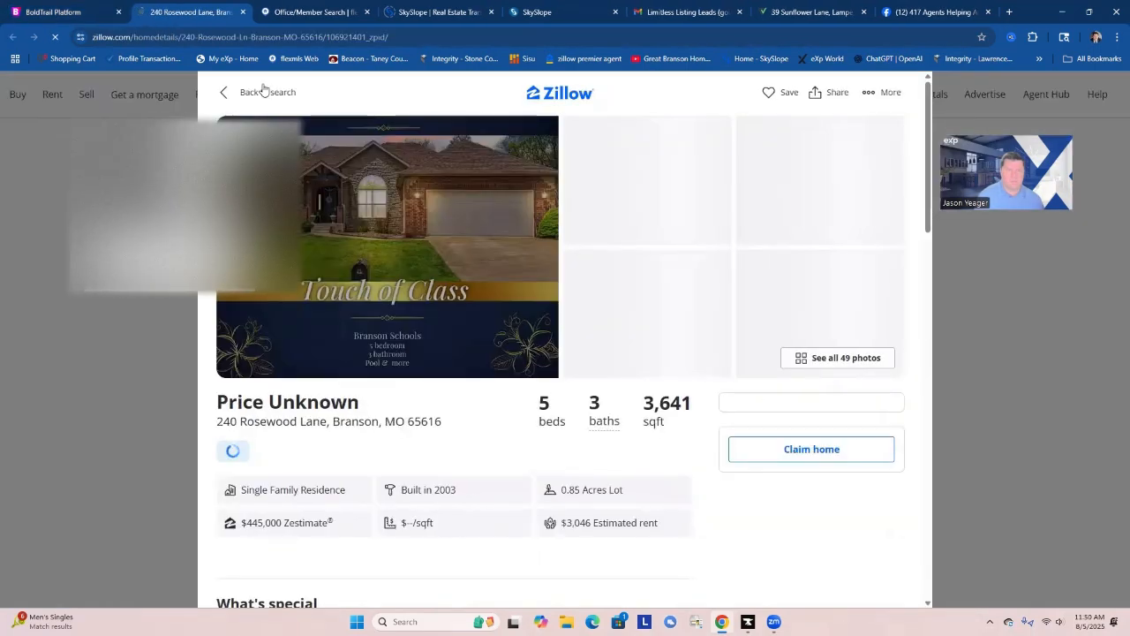
pyautogui.click(242, 11)
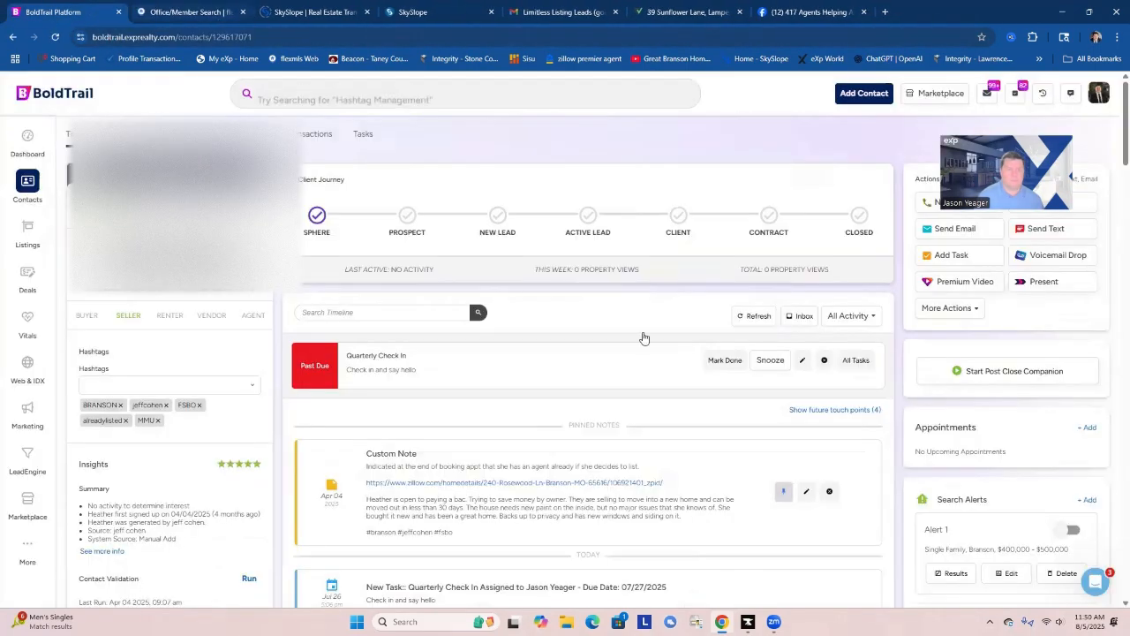
pyautogui.click(724, 359)
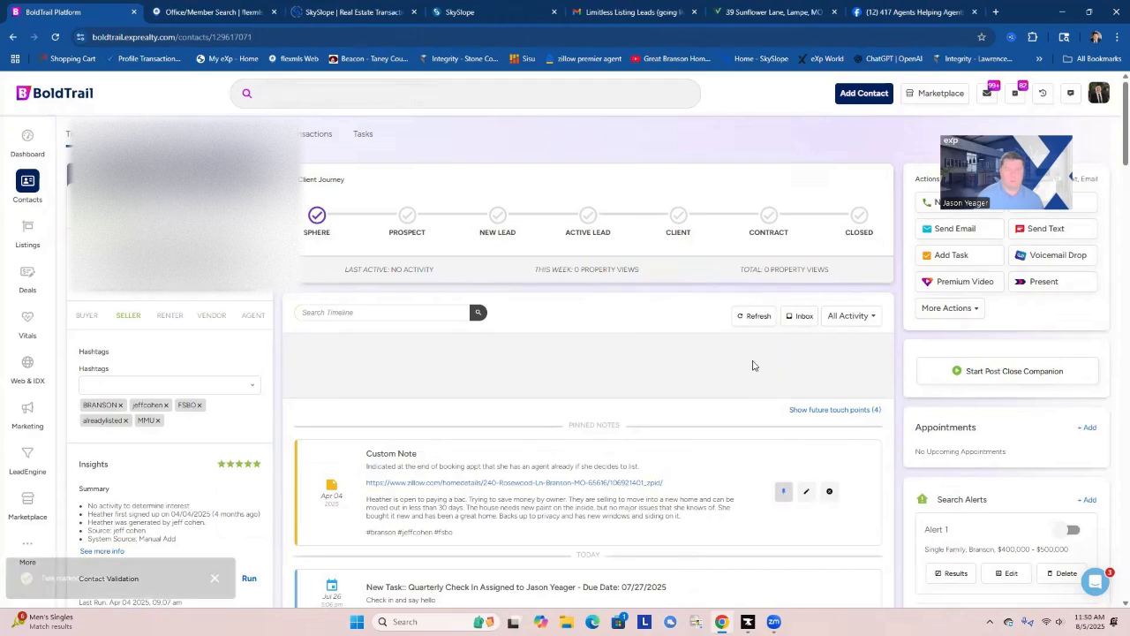
# Clear the street address, city, state and zip from the contact's details and save the blank address.
pyautogui.click(164, 299)
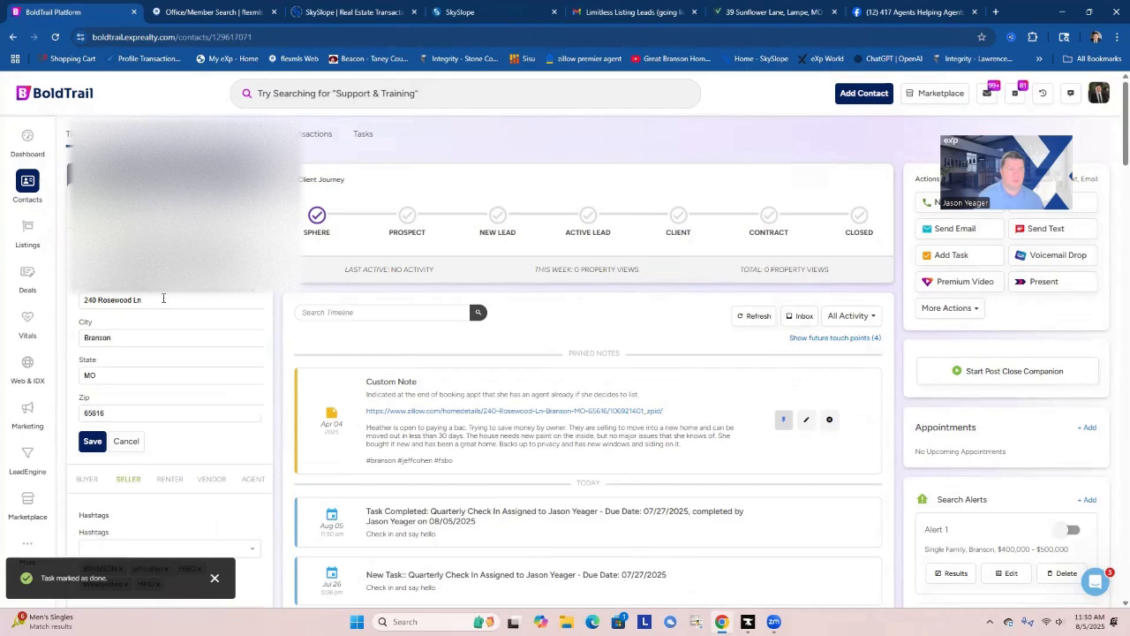
pyautogui.tripleClick(153, 298)
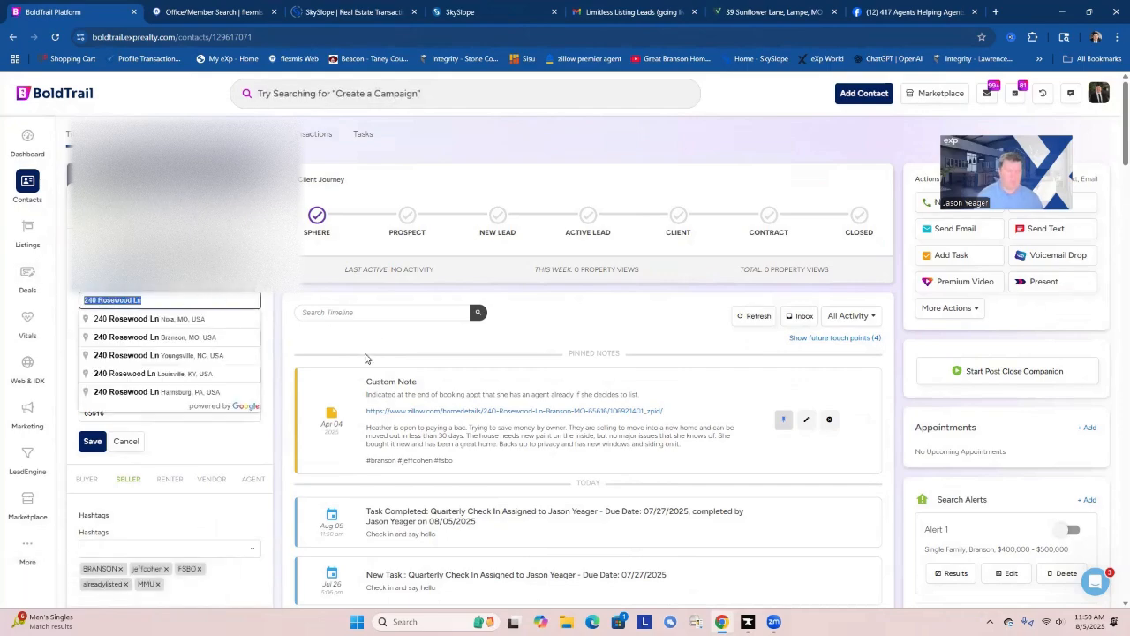
pyautogui.press('BackSpace')
pyautogui.doubleClick(127, 337)
pyautogui.press('BackSpace')
pyautogui.click(94, 375)
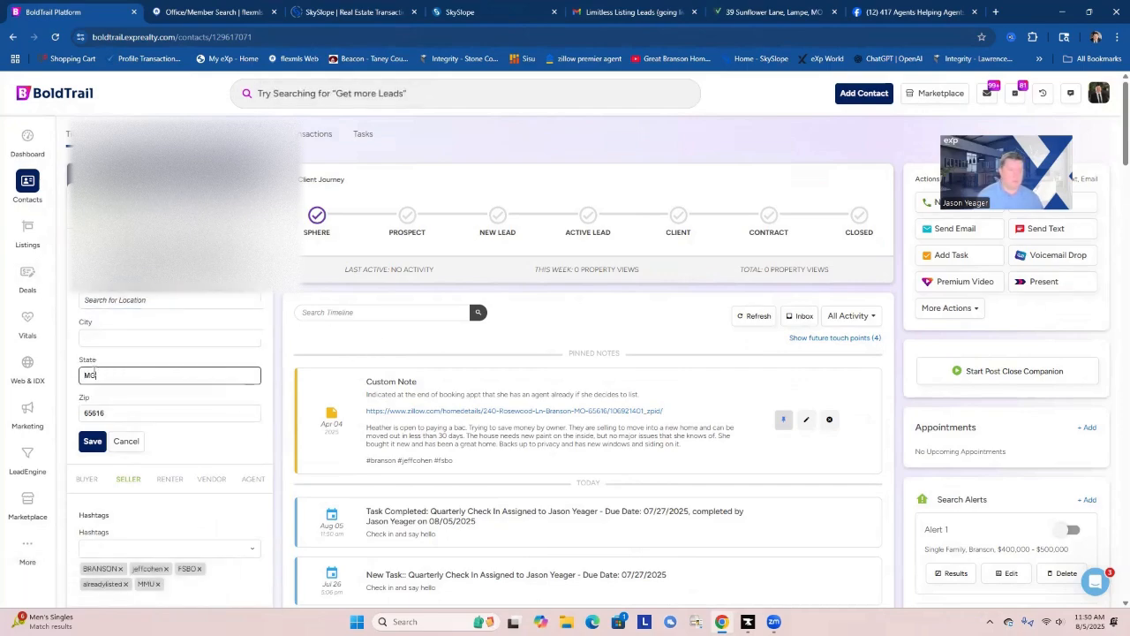
pyautogui.doubleClick(152, 412)
pyautogui.press('BackSpace')
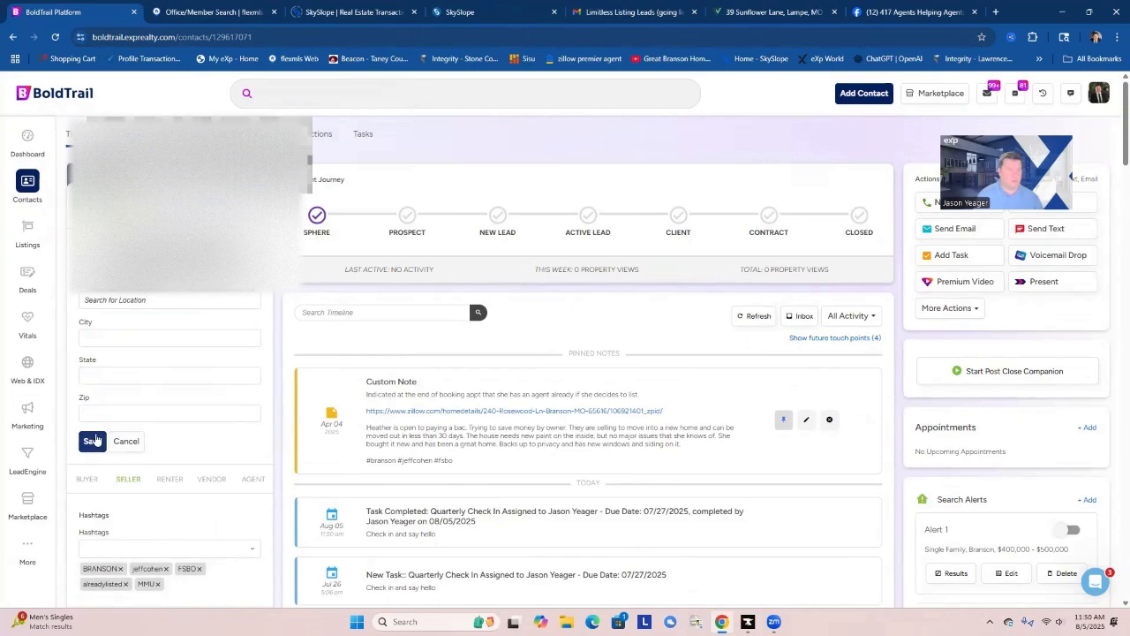
pyautogui.click(92, 441)
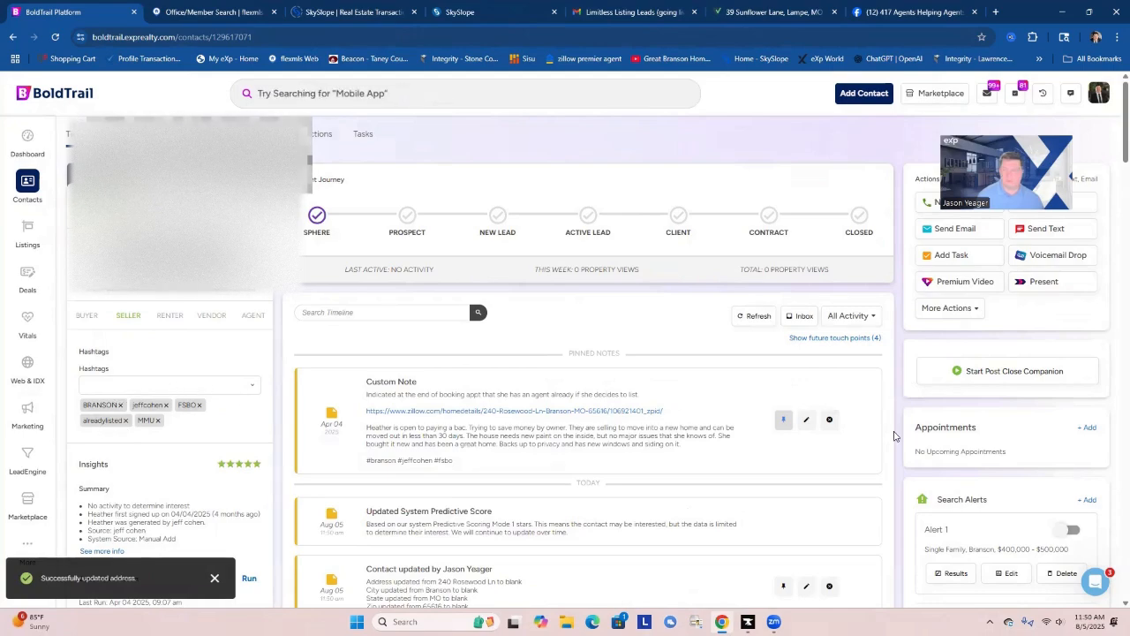
# Check the contact's alerts and active campaigns, and call the contact's cell phone.
pyautogui.scroll(-3, 957, 443)
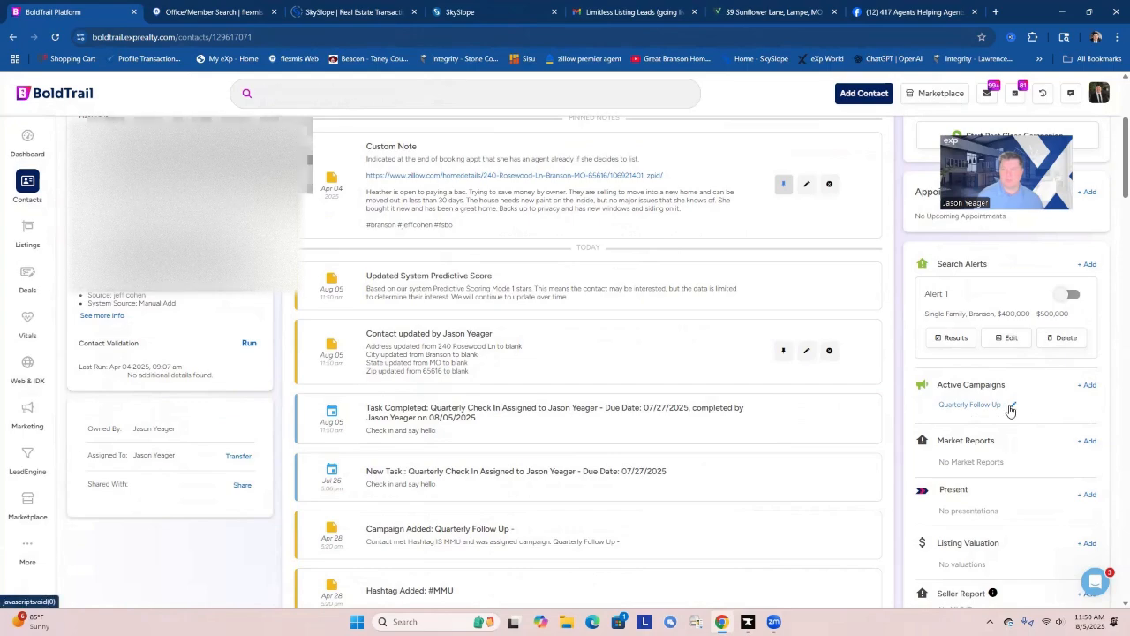
pyautogui.scroll(3, 658, 466)
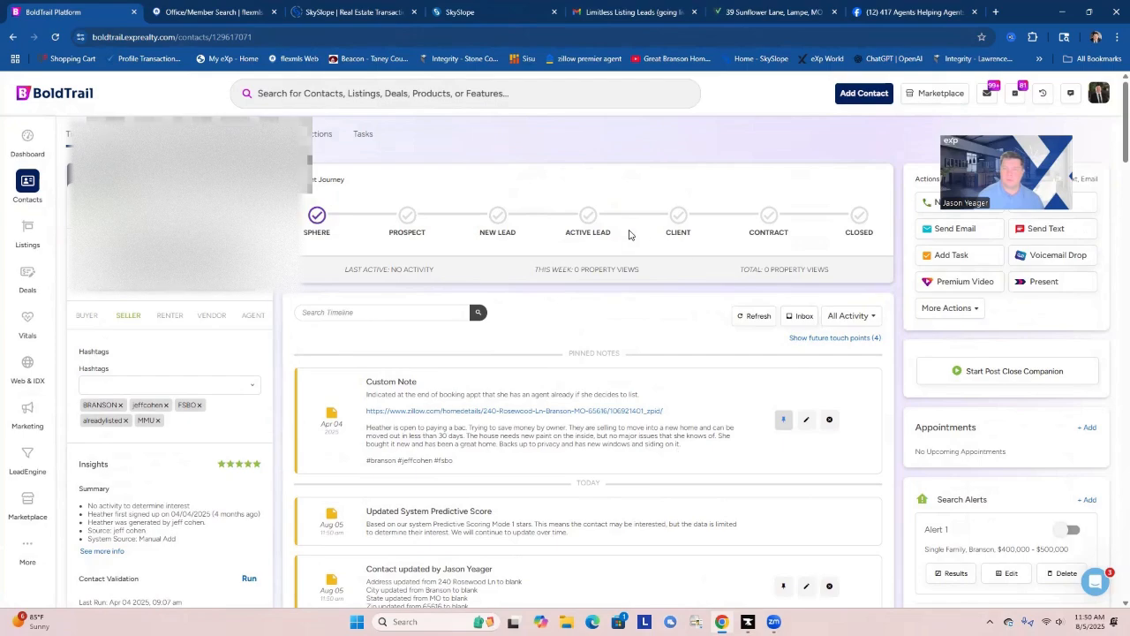
pyautogui.click(925, 204)
pyautogui.click(750, 247)
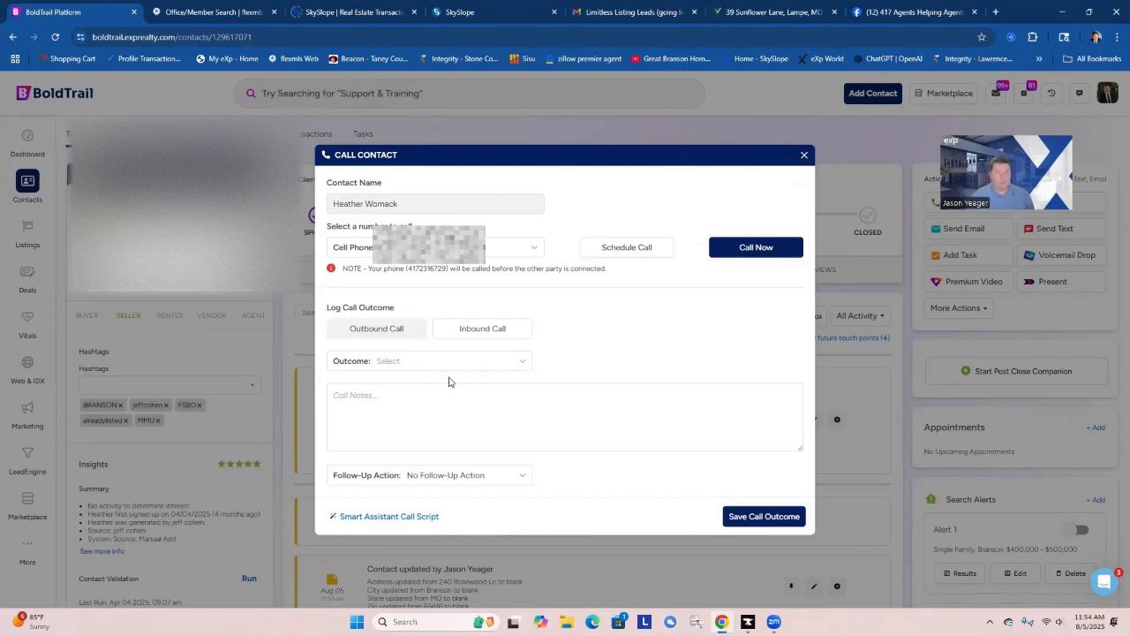
# Log the outbound call as Talked to Contact with the note "moved to emory creek" and no follow-up action.
pyautogui.click(389, 362)
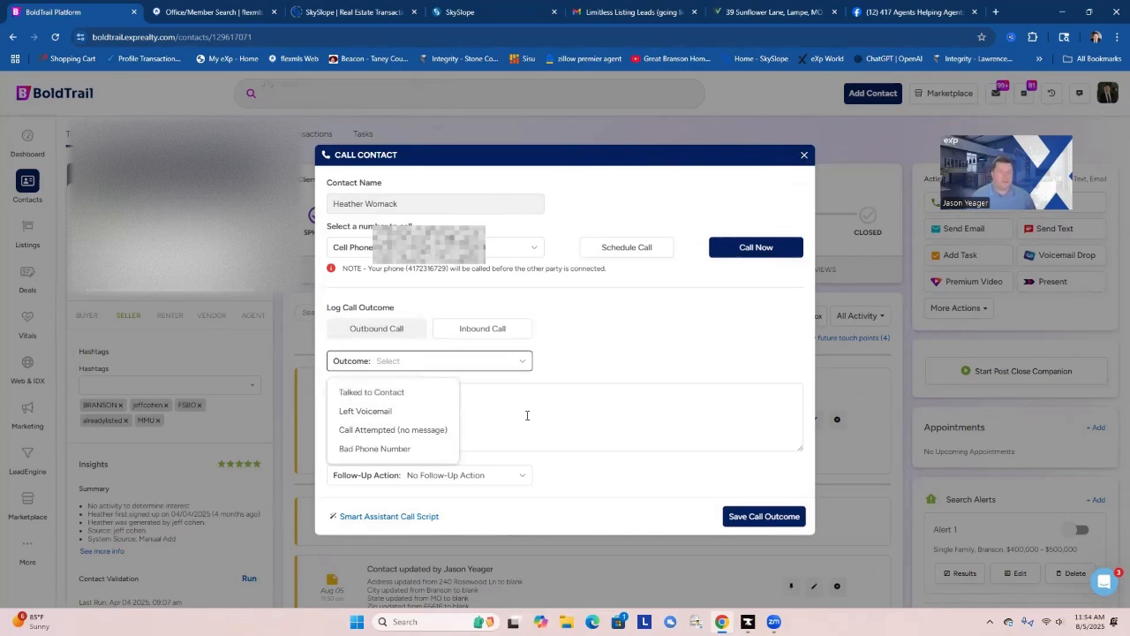
pyautogui.click(391, 394)
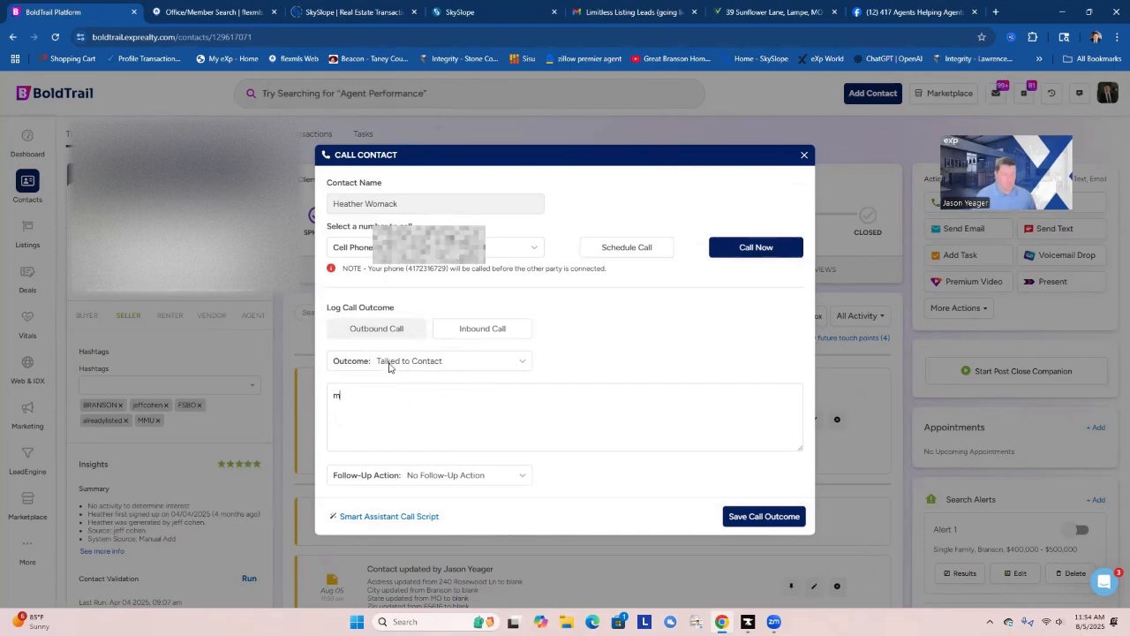
pyautogui.write('moved to emory ')
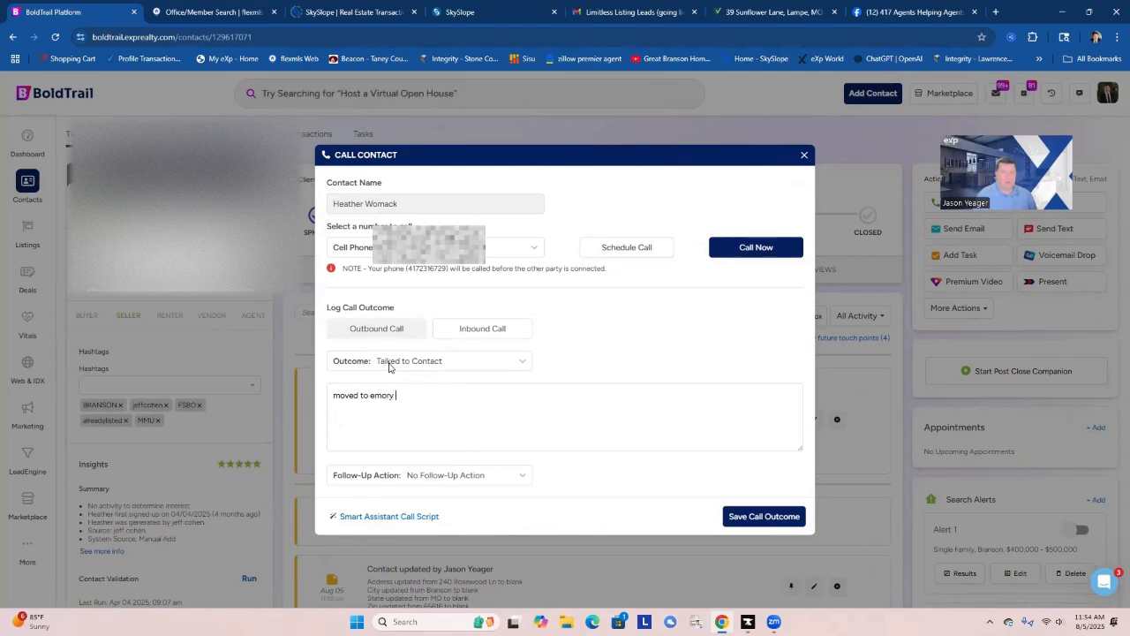
pyautogui.write('creek')
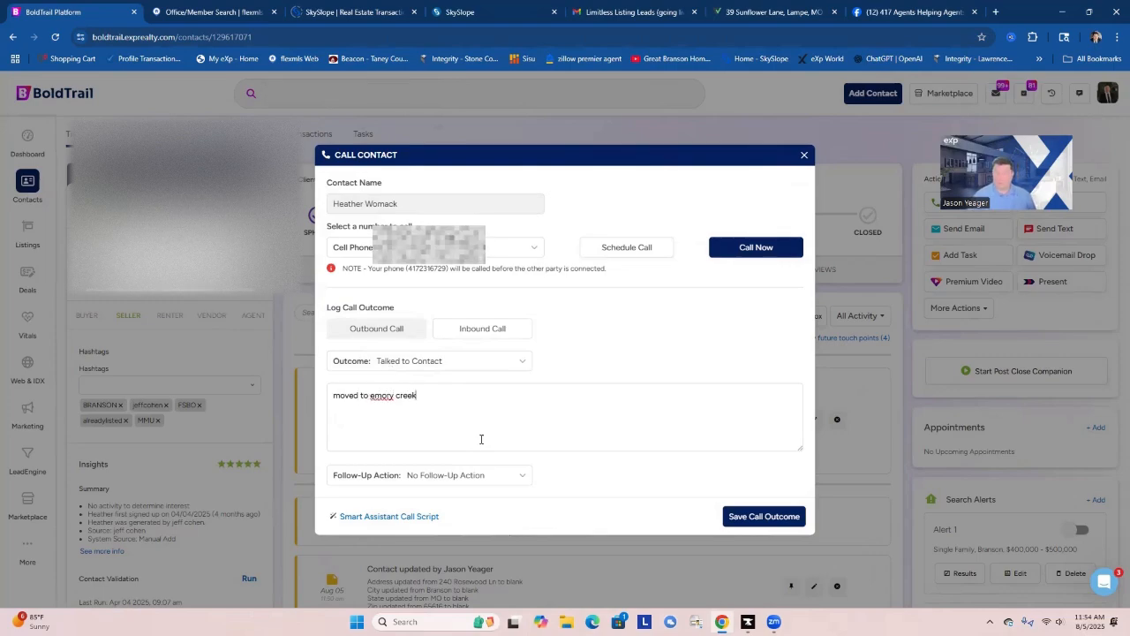
pyautogui.click(763, 516)
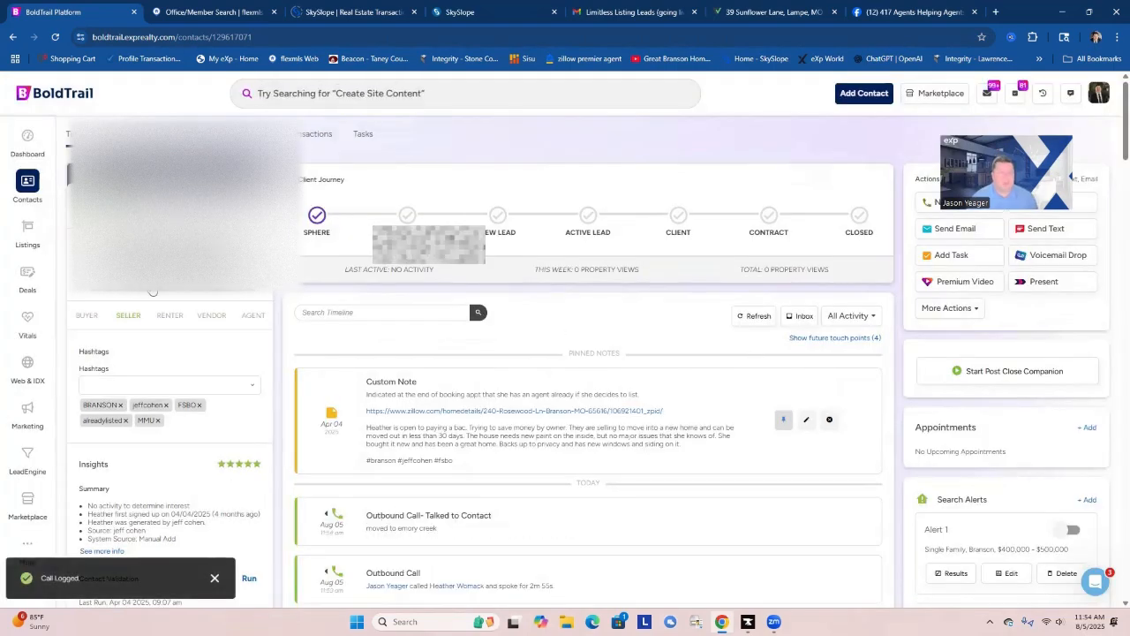
pyautogui.scroll(-4, 1024, 491)
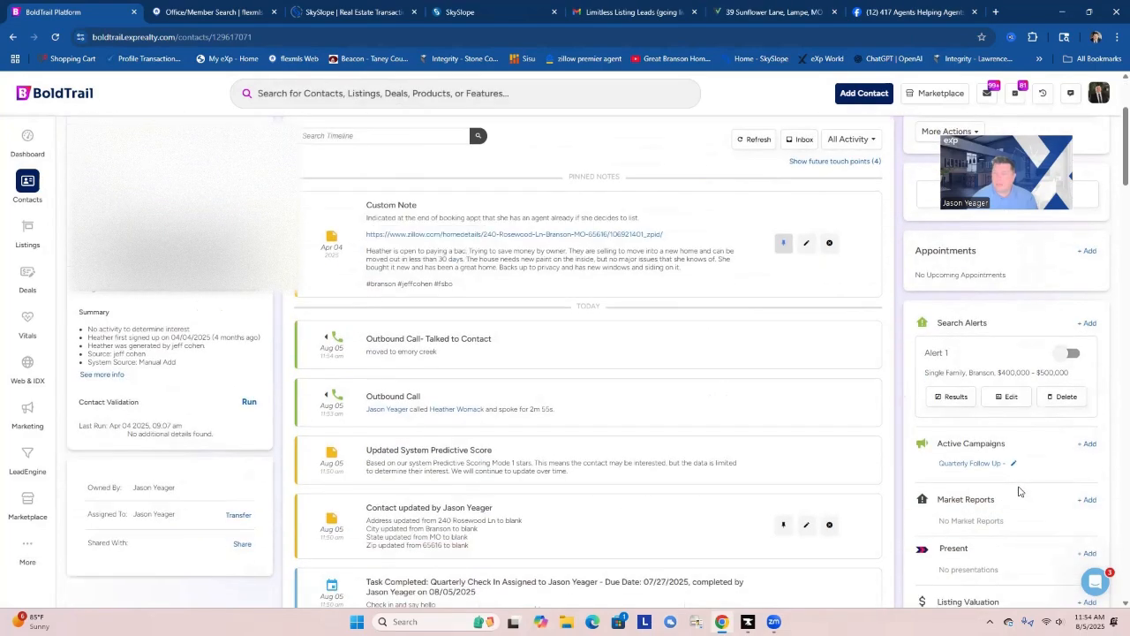
# Subscribe the contact to a market report for the Emory Creek Ranch, MO neighborhood, sent every 28 days.
pyautogui.click(1087, 381)
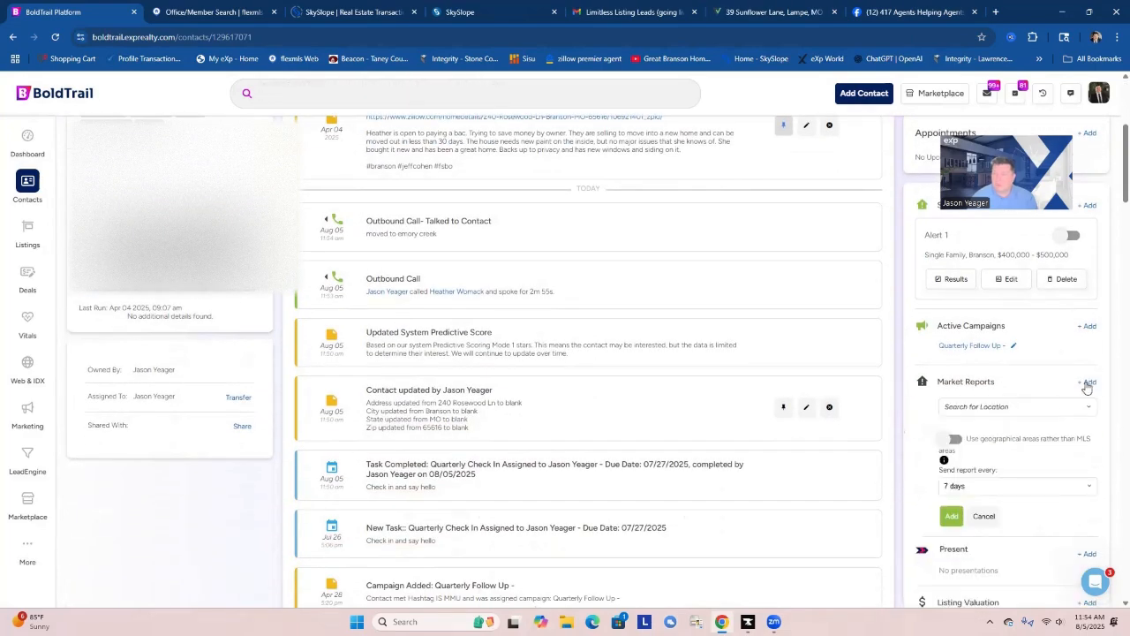
pyautogui.click(999, 406)
pyautogui.write('e')
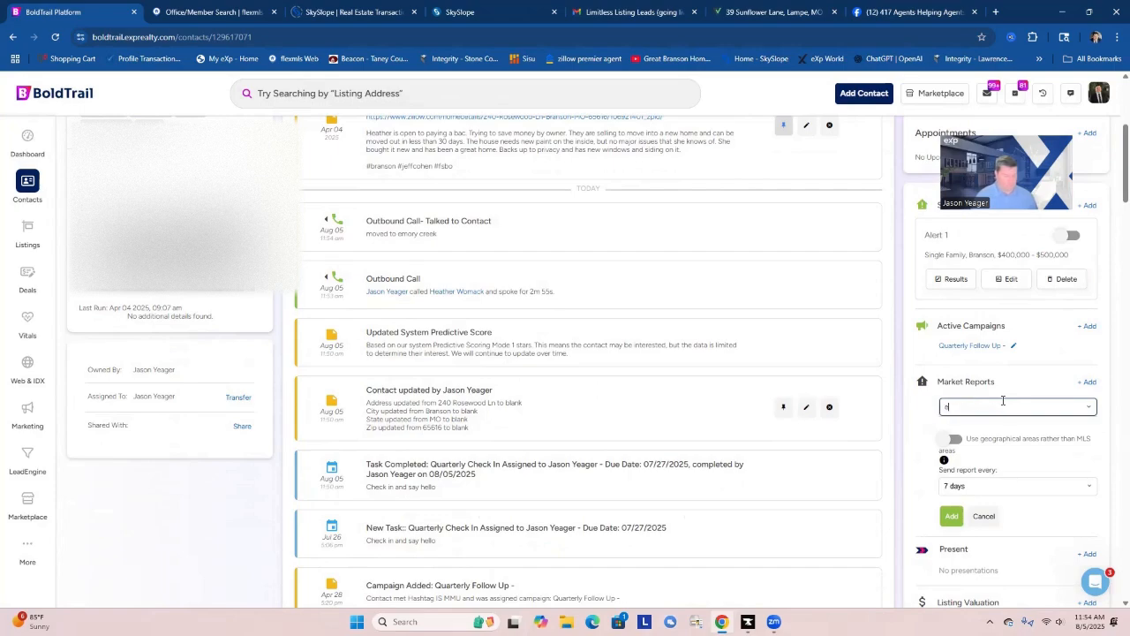
pyautogui.write('mory creek')
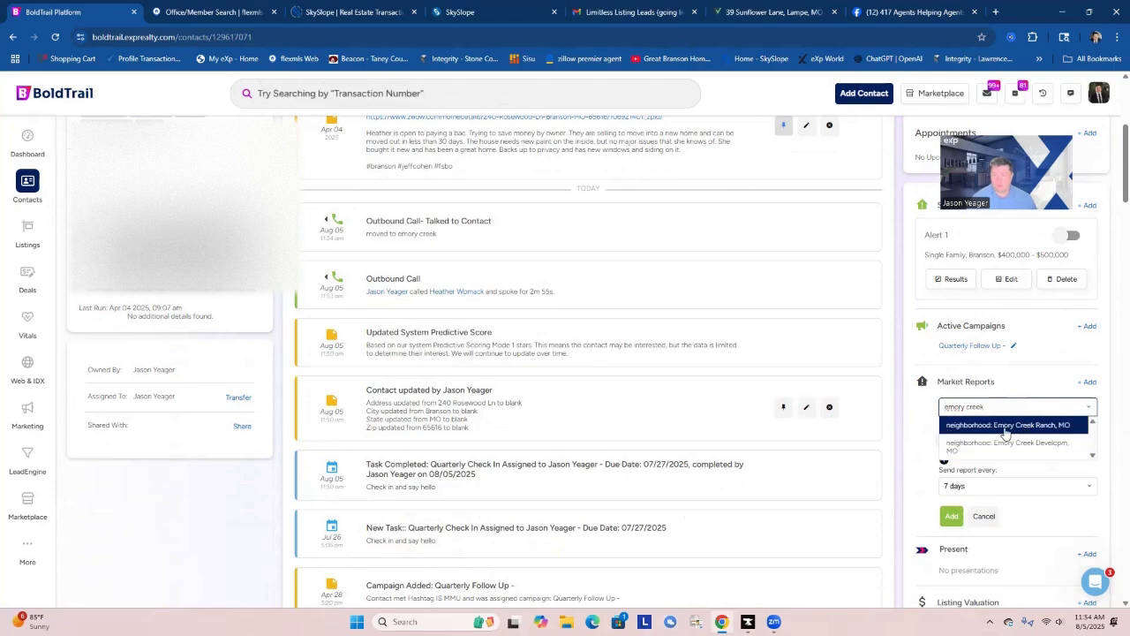
pyautogui.scroll(-1, 1001, 432)
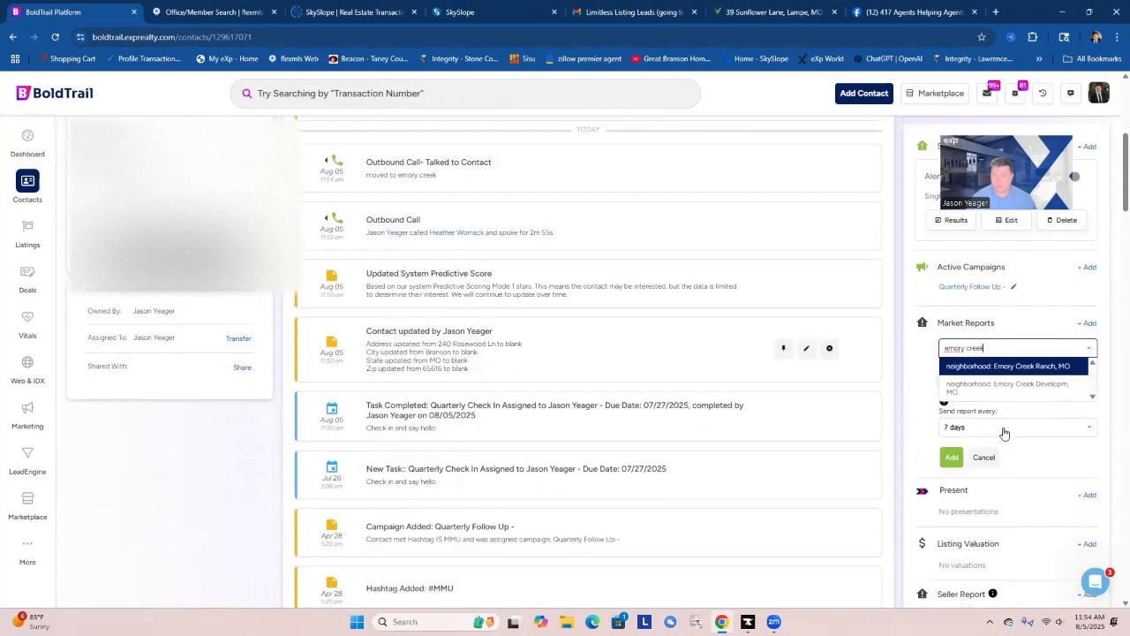
pyautogui.click(1015, 367)
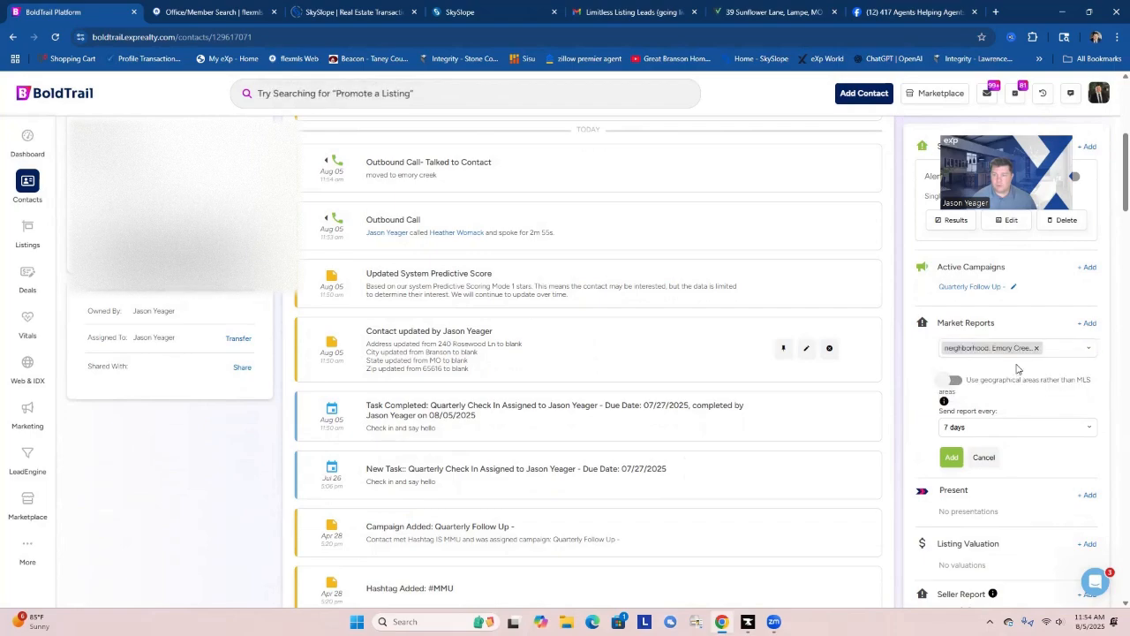
pyautogui.click(977, 434)
pyautogui.click(965, 494)
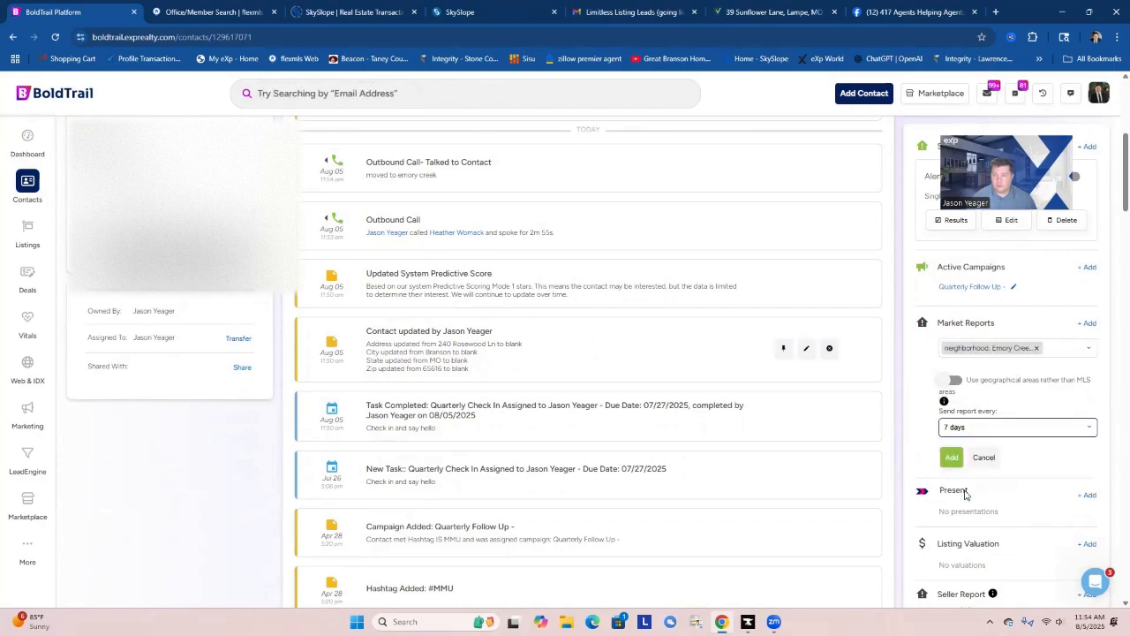
pyautogui.click(953, 456)
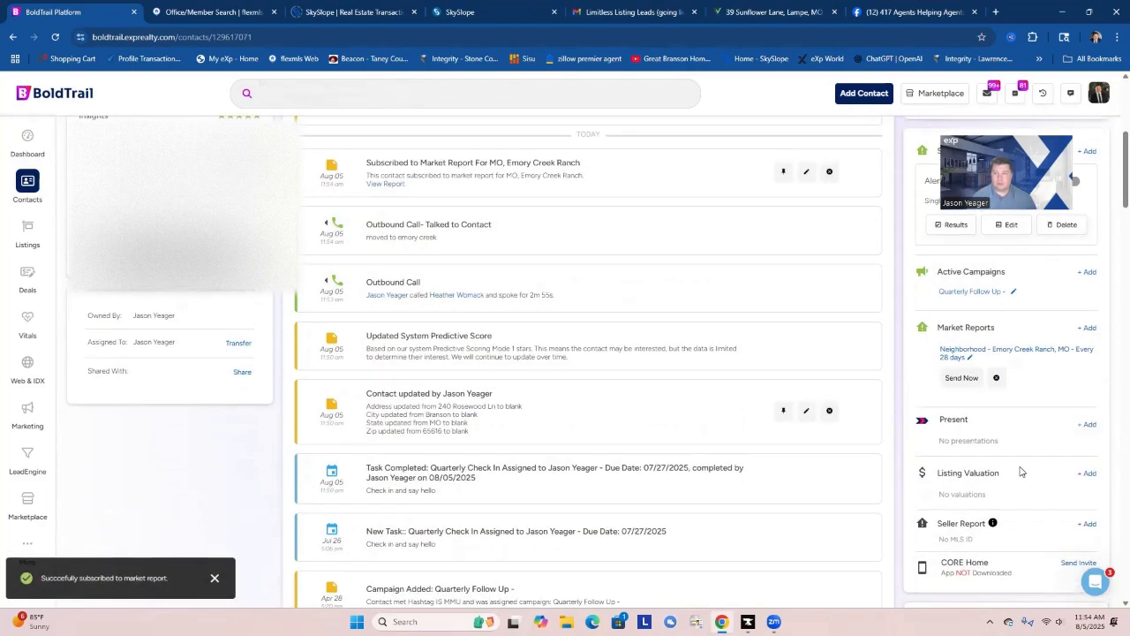
# Set the contact's insights rating to two stars.
pyautogui.scroll(2, 1020, 469)
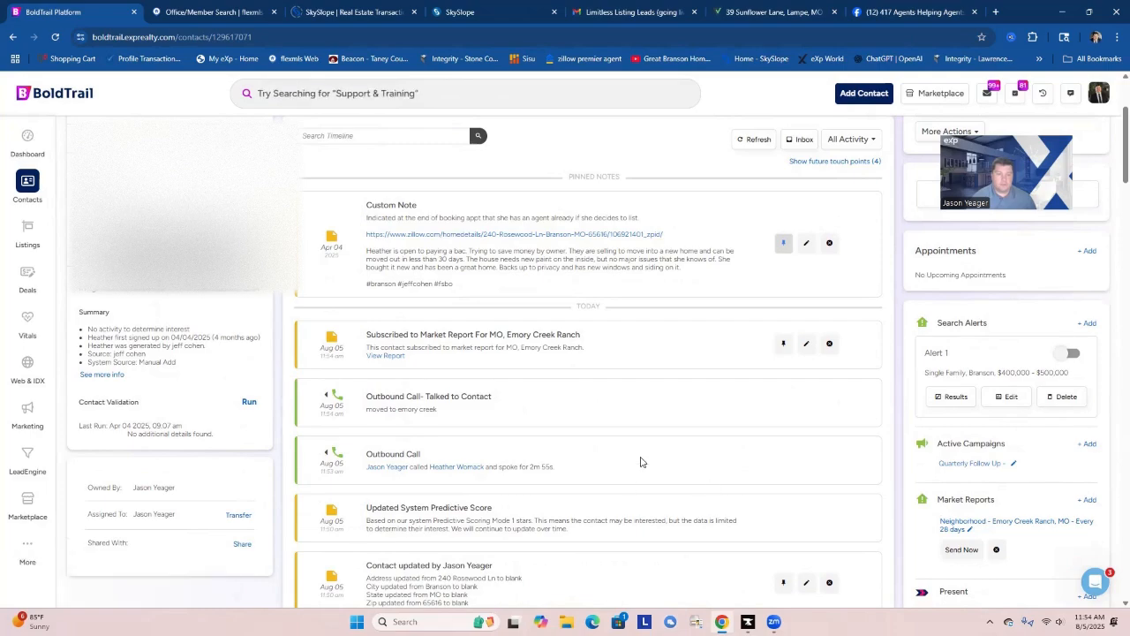
pyautogui.scroll(2, 641, 461)
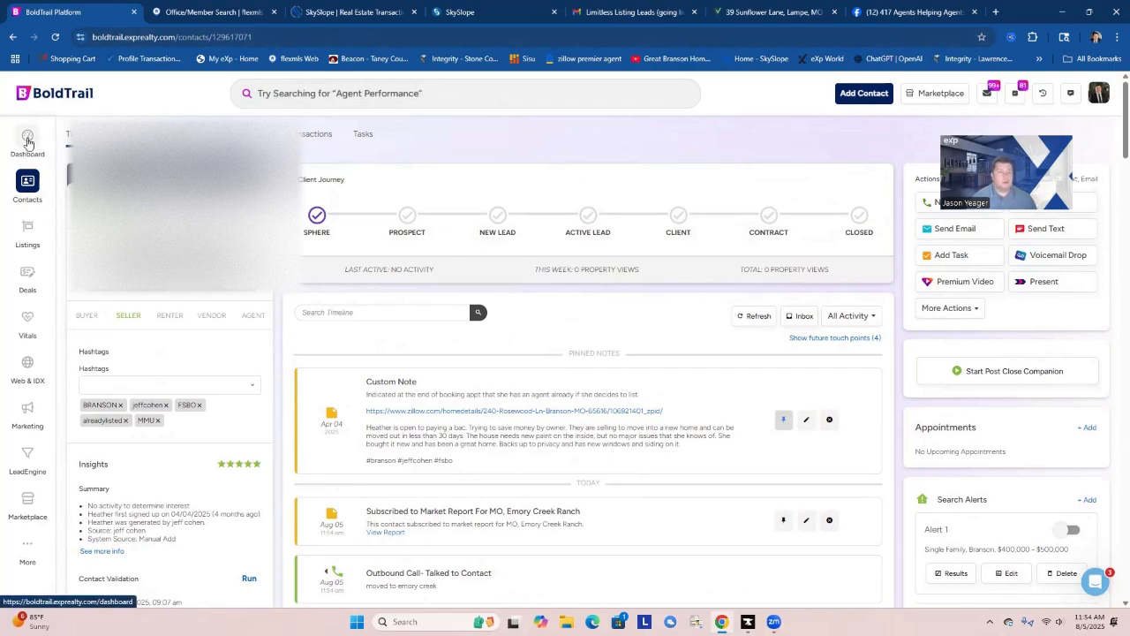
pyautogui.click(229, 473)
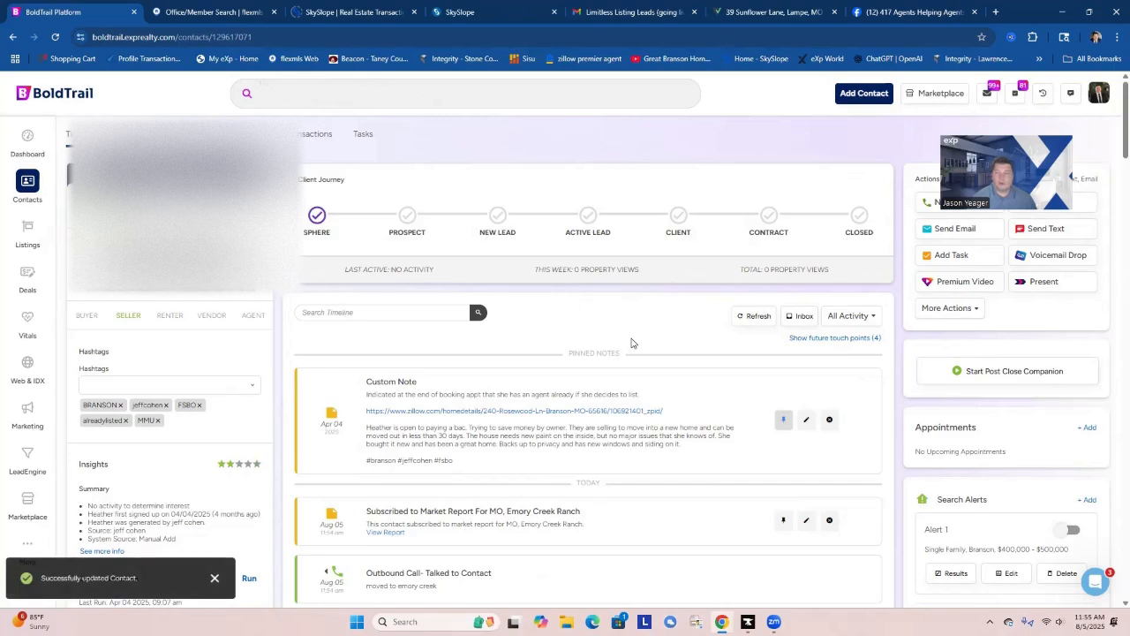
# Turn on the contact's search alert Alert 1 and set its email frequency to Monthly.
pyautogui.scroll(-1, 1010, 449)
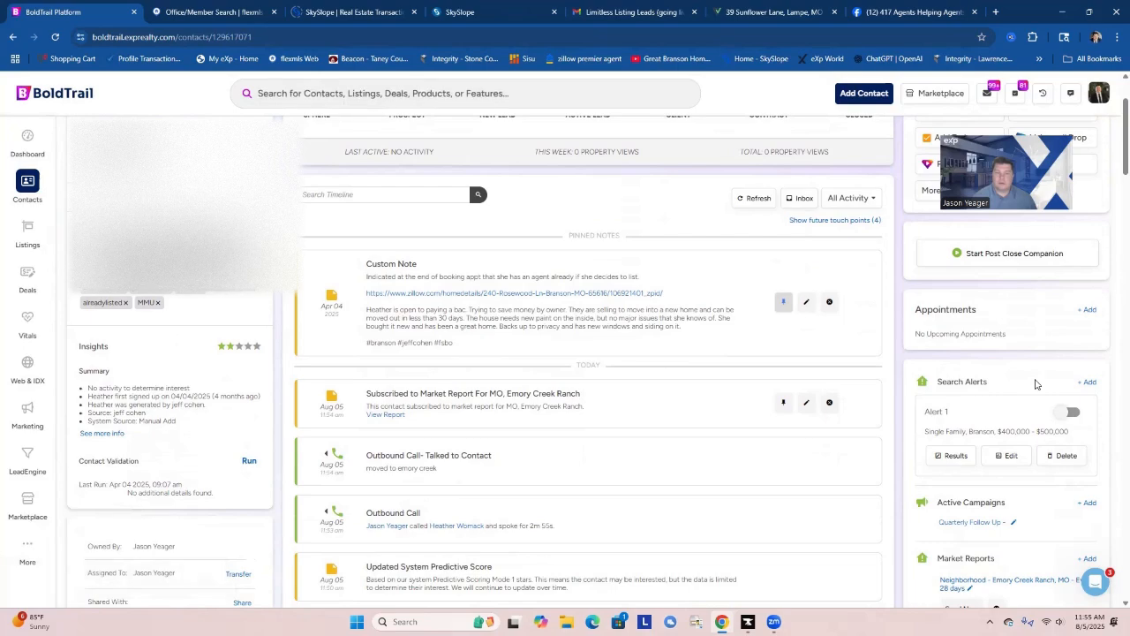
pyautogui.click(1066, 414)
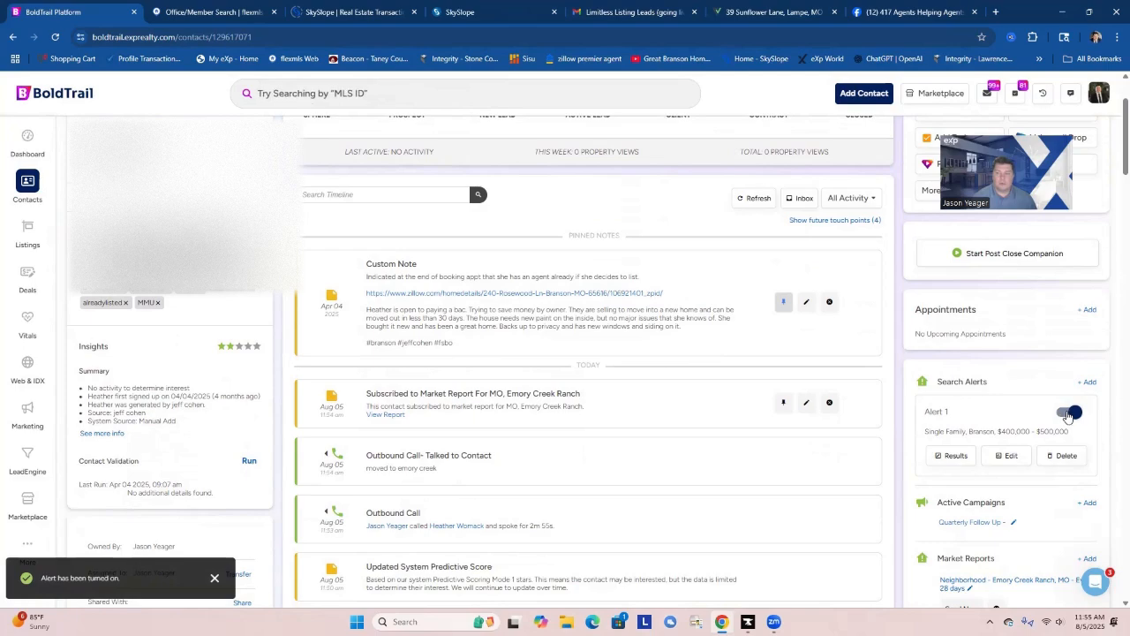
pyautogui.click(1011, 456)
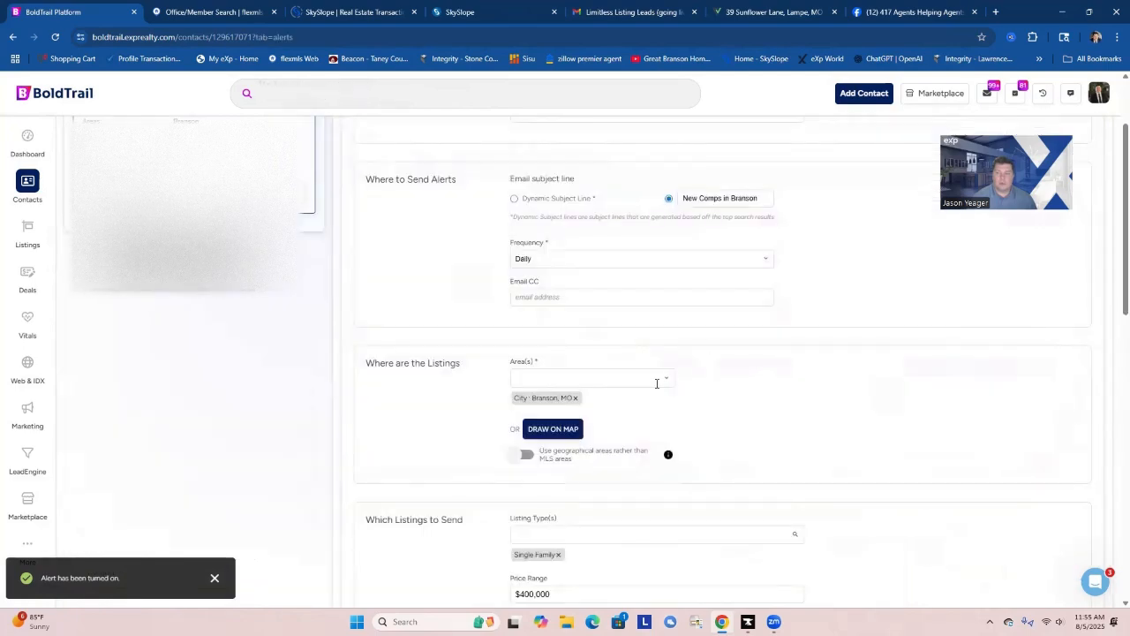
pyautogui.click(543, 258)
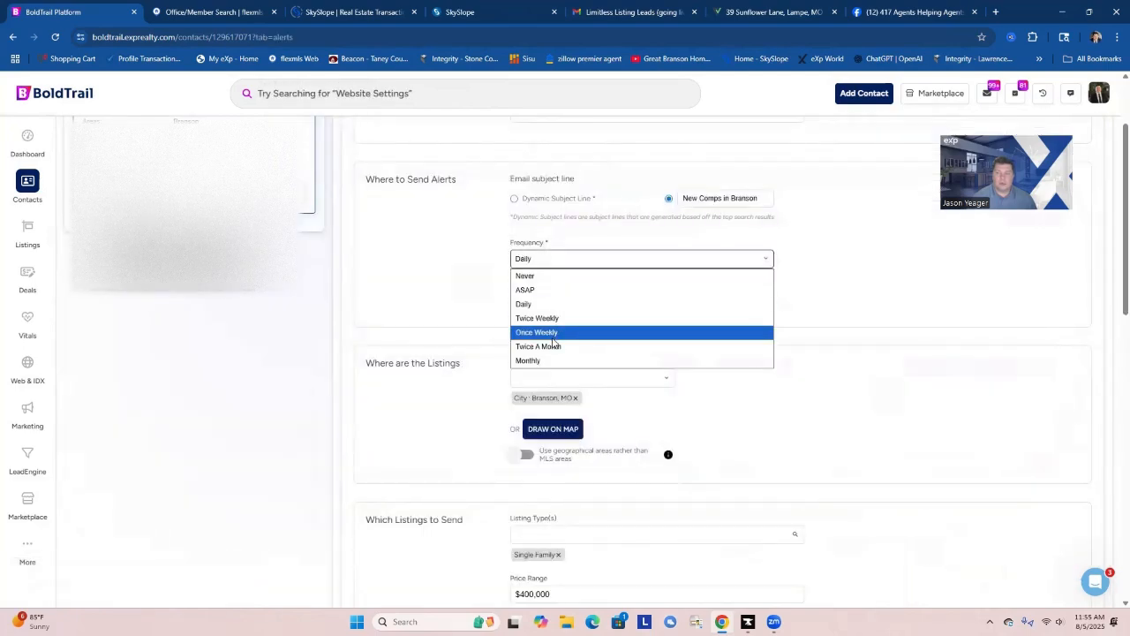
pyautogui.click(704, 308)
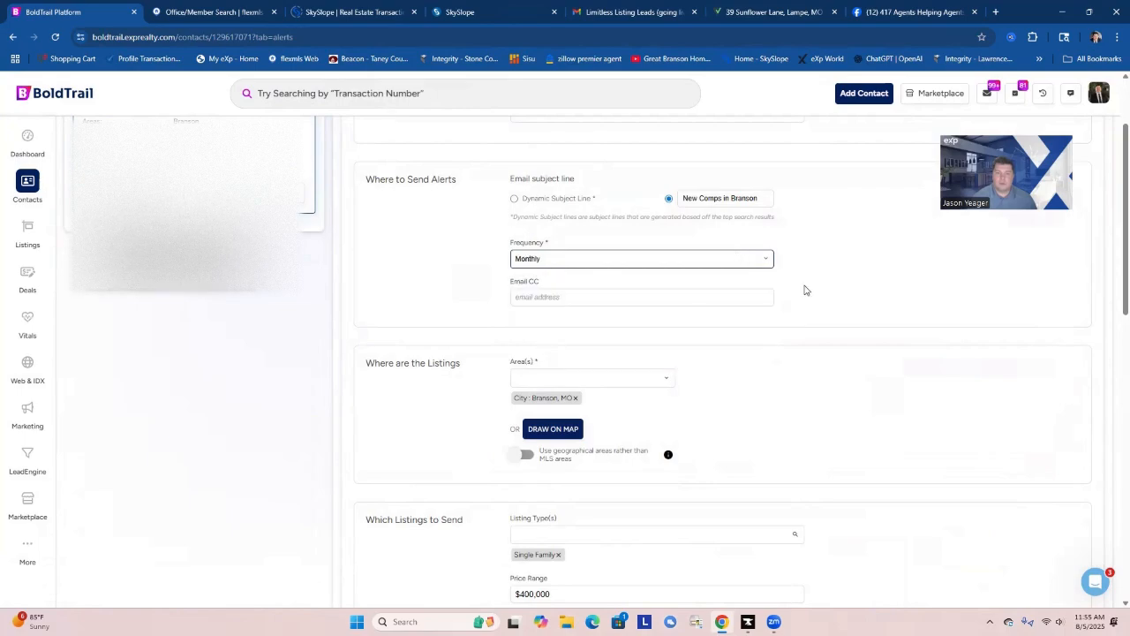
# Switch the alert's email subject to the dynamic subject line and title the alert "Emory Creek".
pyautogui.moveTo(759, 198); pyautogui.dragTo(670, 200)
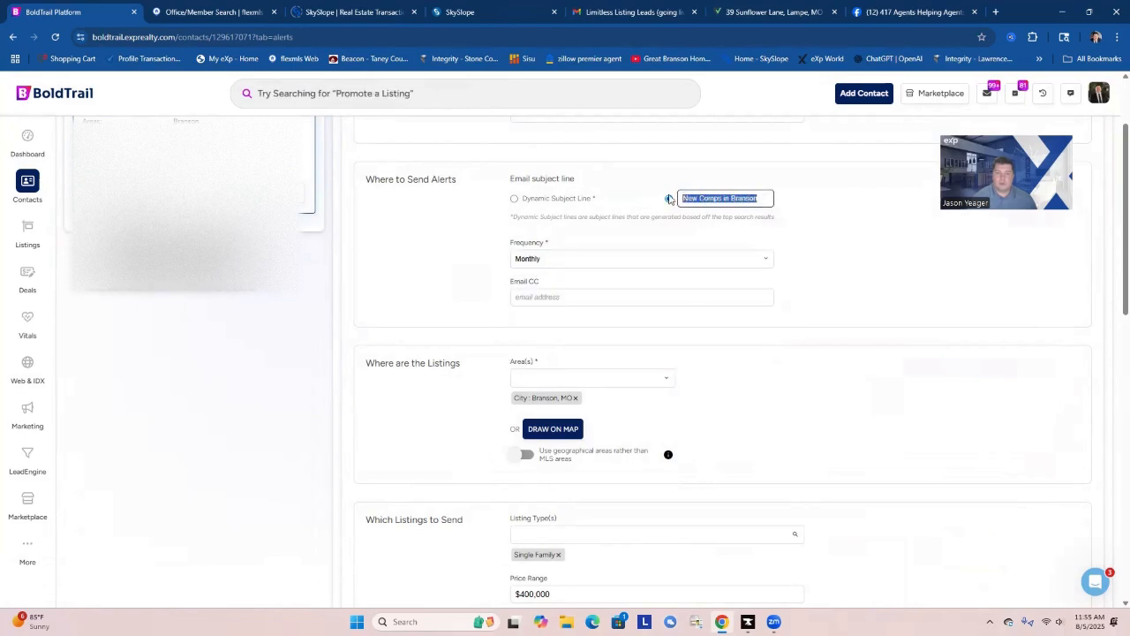
pyautogui.click(516, 200)
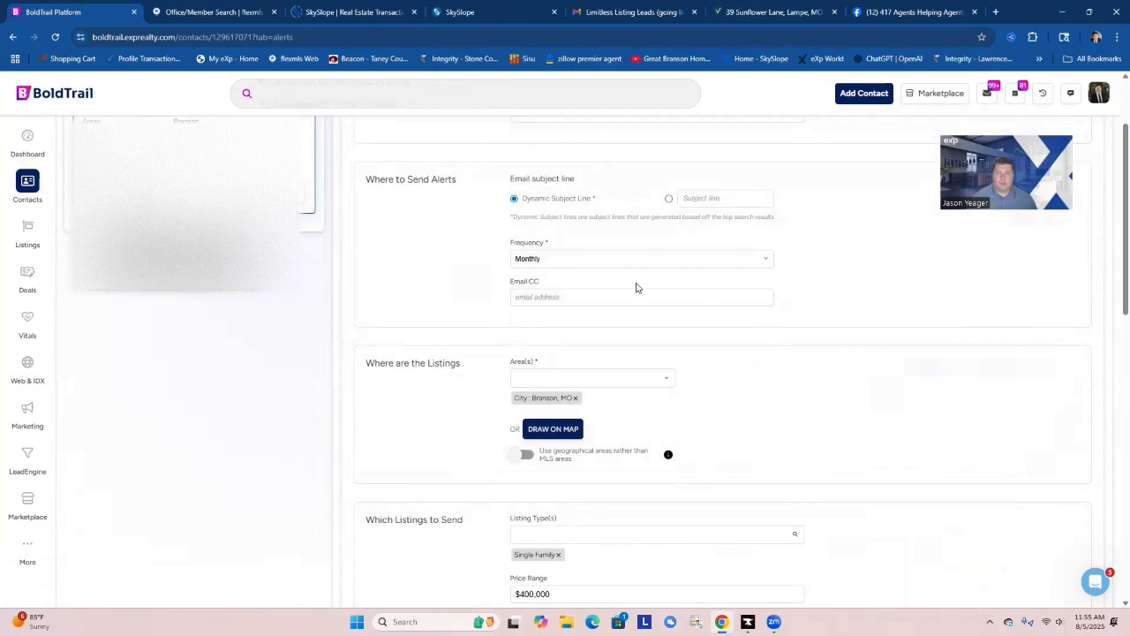
pyautogui.scroll(2, 608, 272)
pyautogui.click(559, 233)
pyautogui.write('E')
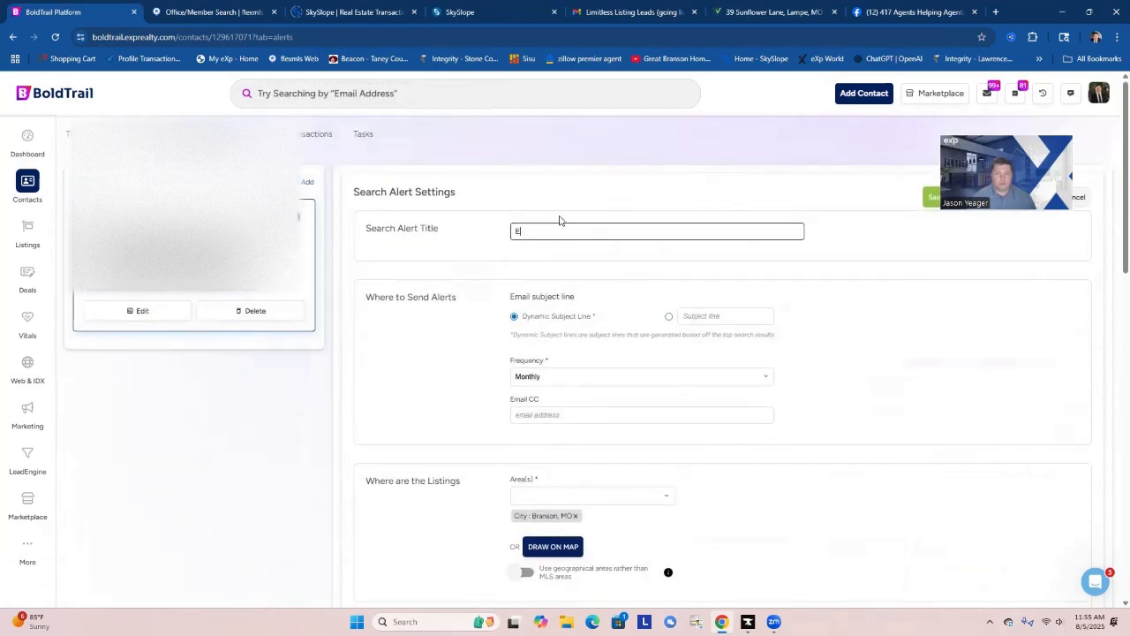
pyautogui.write('mory Creek')
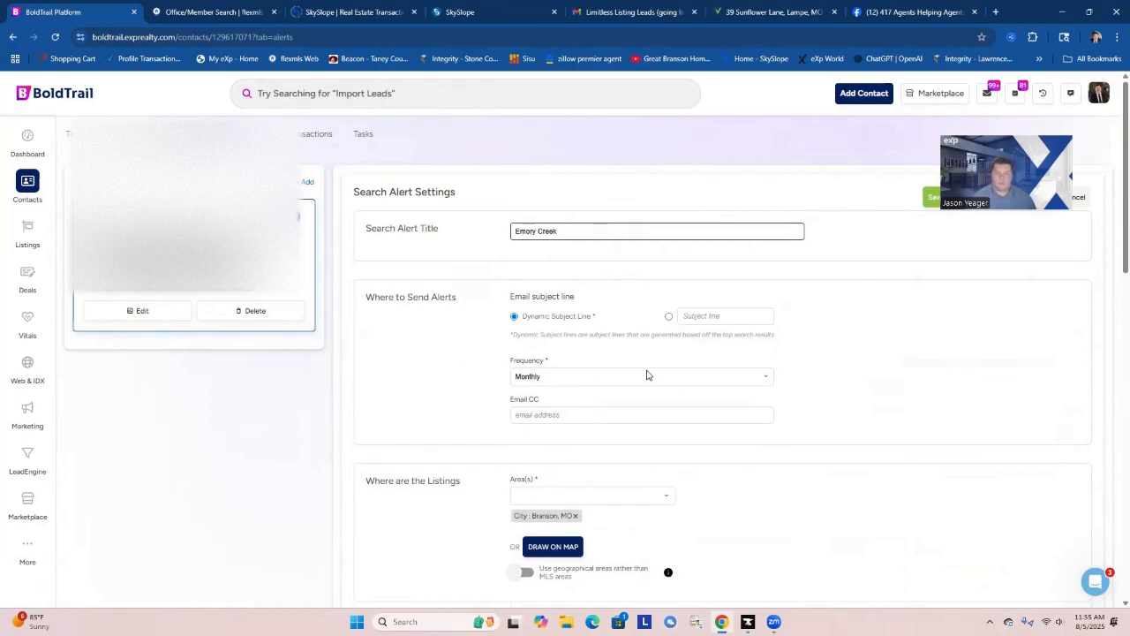
# Replace the alert's Branson, MO area with the neighborhoods Emory Creek Ranch, MO and Emory Creek Developm, MO.
pyautogui.scroll(-2, 647, 376)
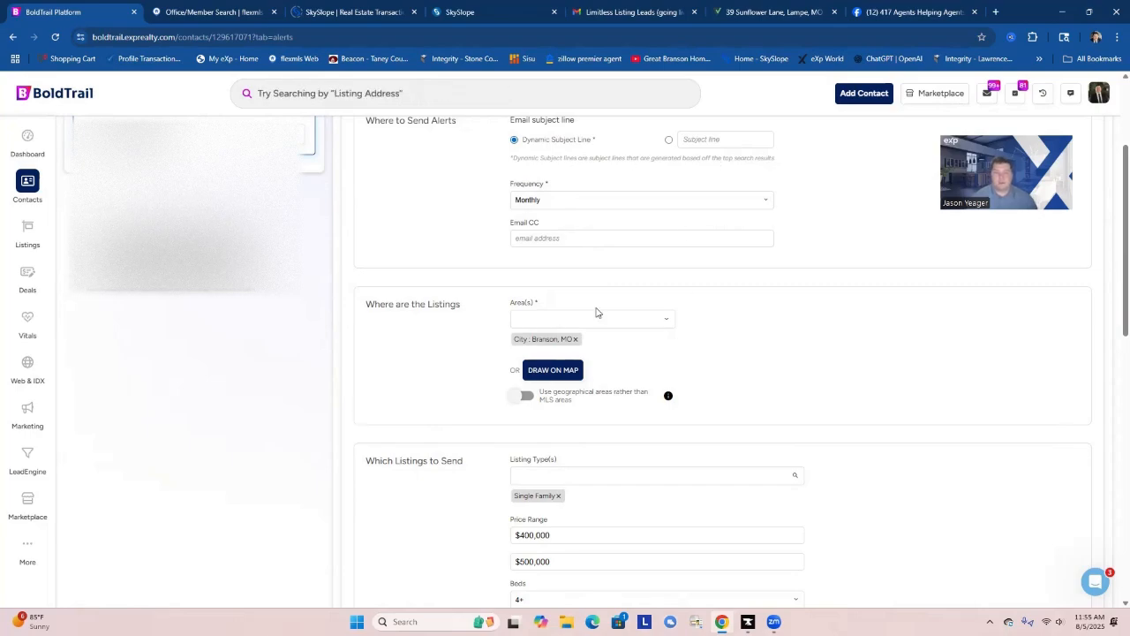
pyautogui.click(575, 340)
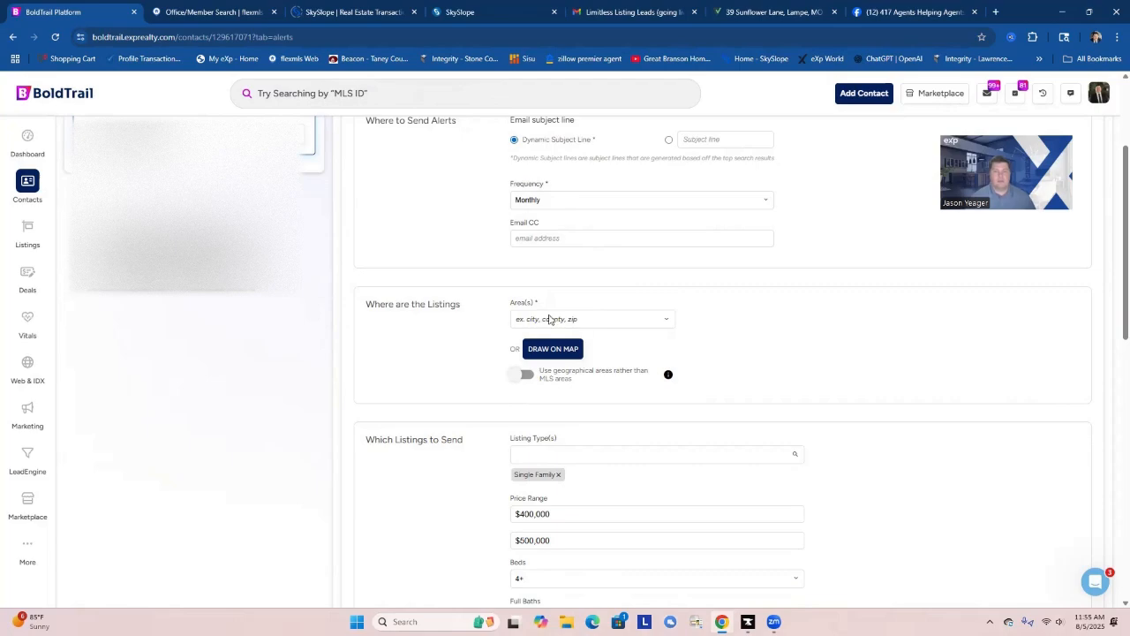
pyautogui.click(591, 320)
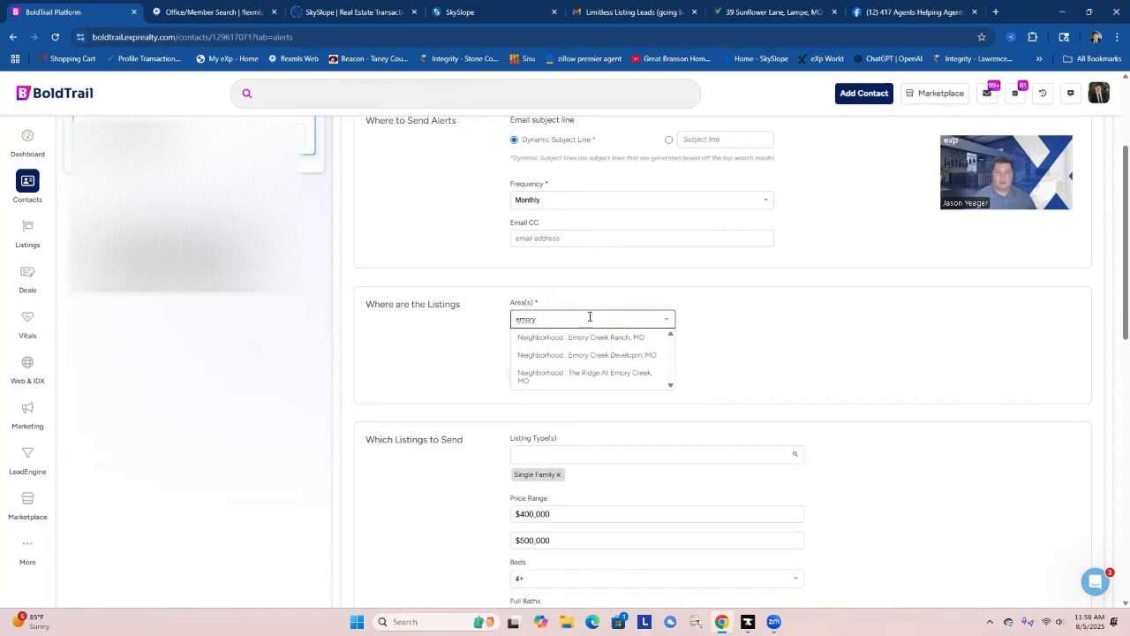
pyautogui.click(581, 339)
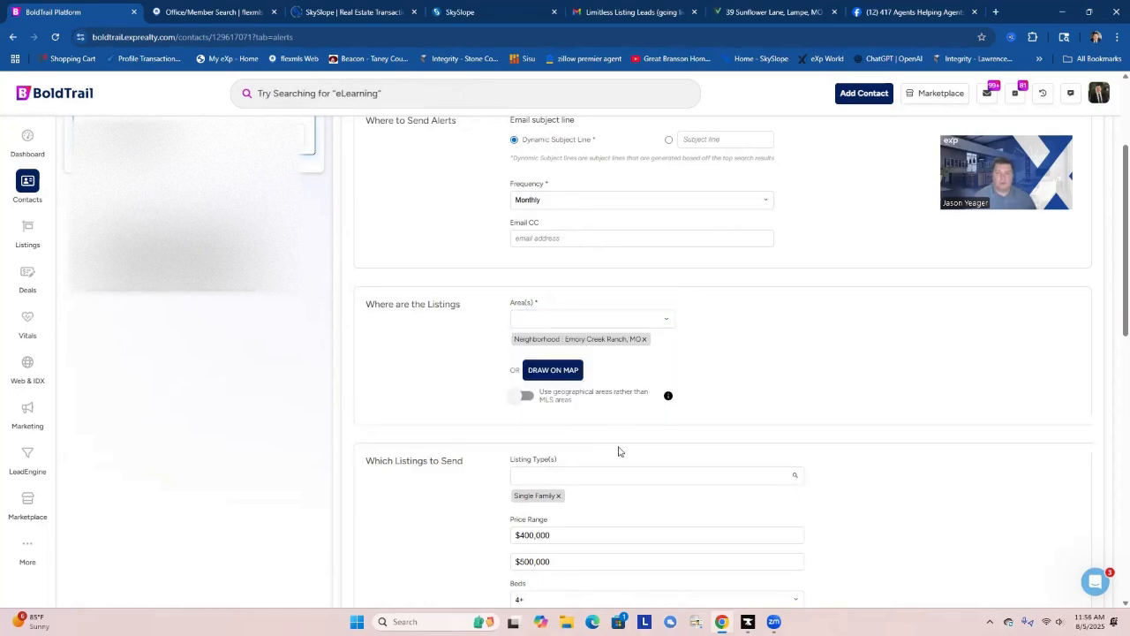
pyautogui.click(538, 320)
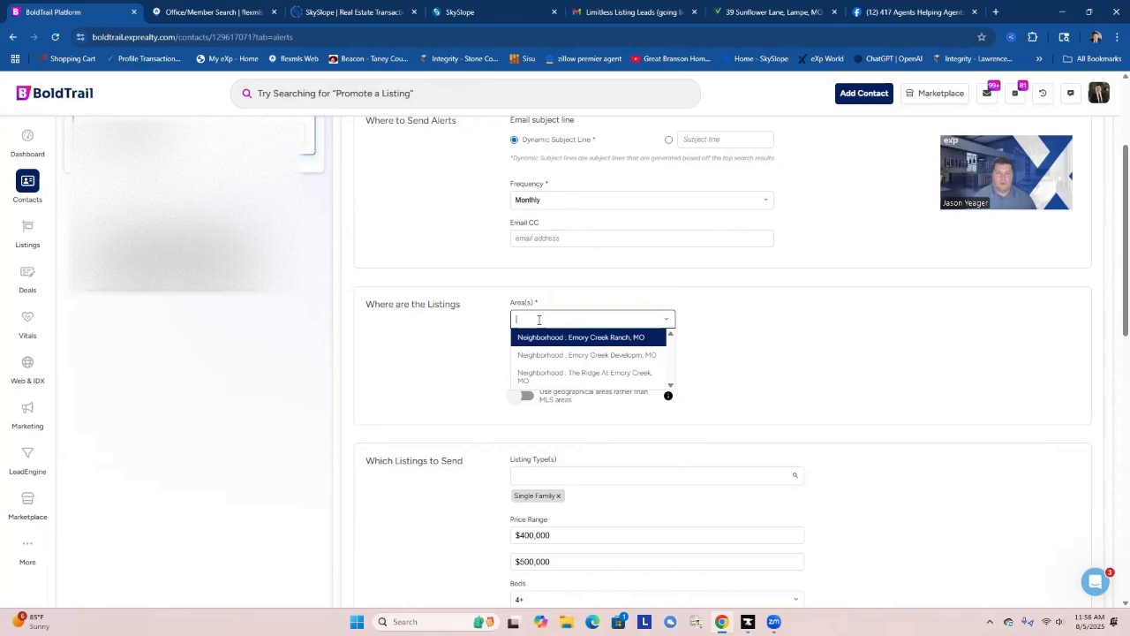
pyautogui.click(589, 355)
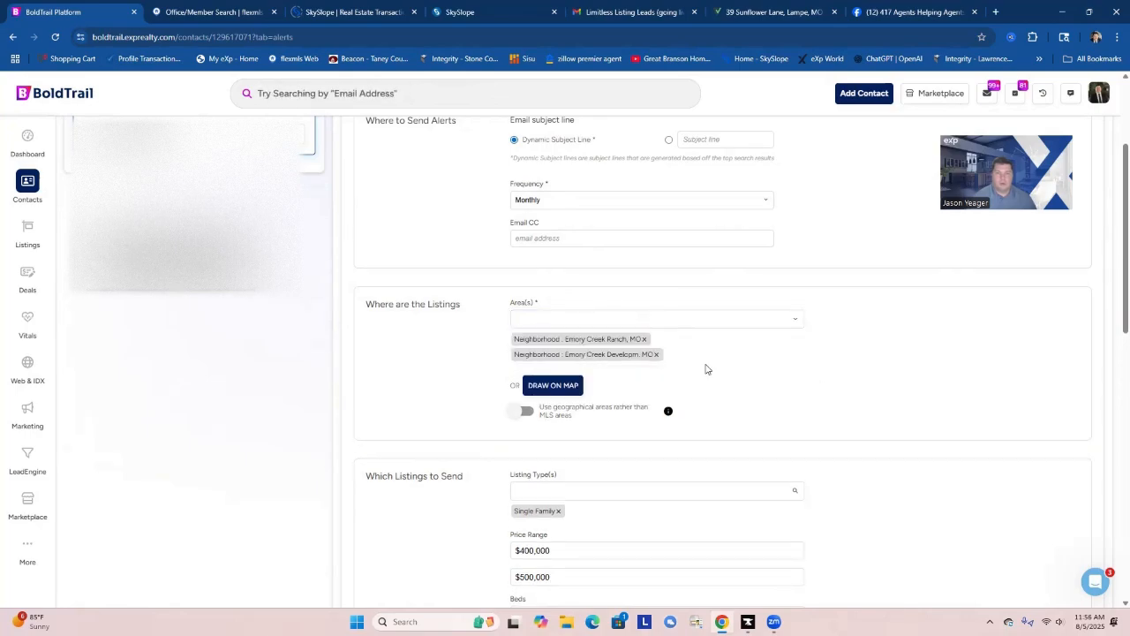
# Clear the alert's price range so both the minimum and the maximum are $0.
pyautogui.scroll(-2, 740, 406)
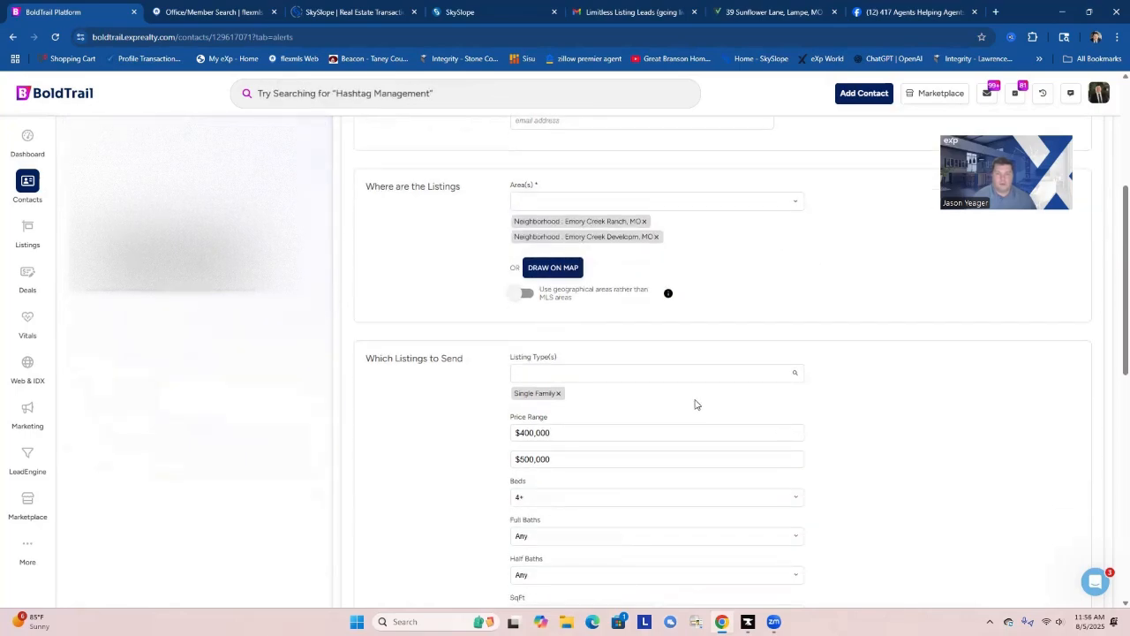
pyautogui.tripleClick(562, 432)
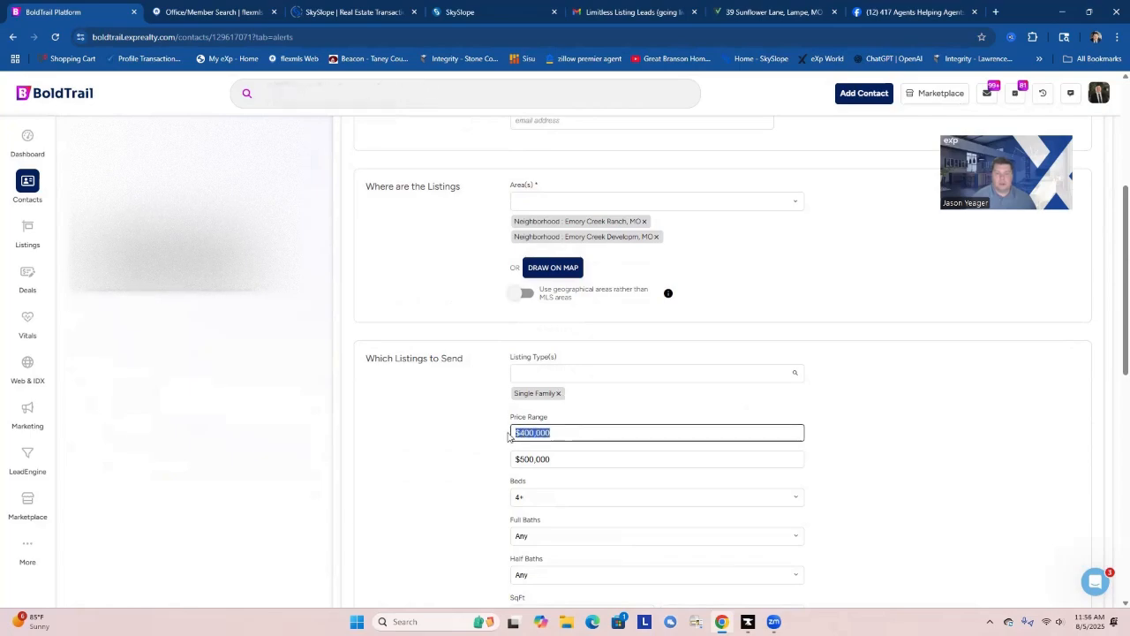
pyautogui.press('BackSpace')
pyautogui.tripleClick(566, 458)
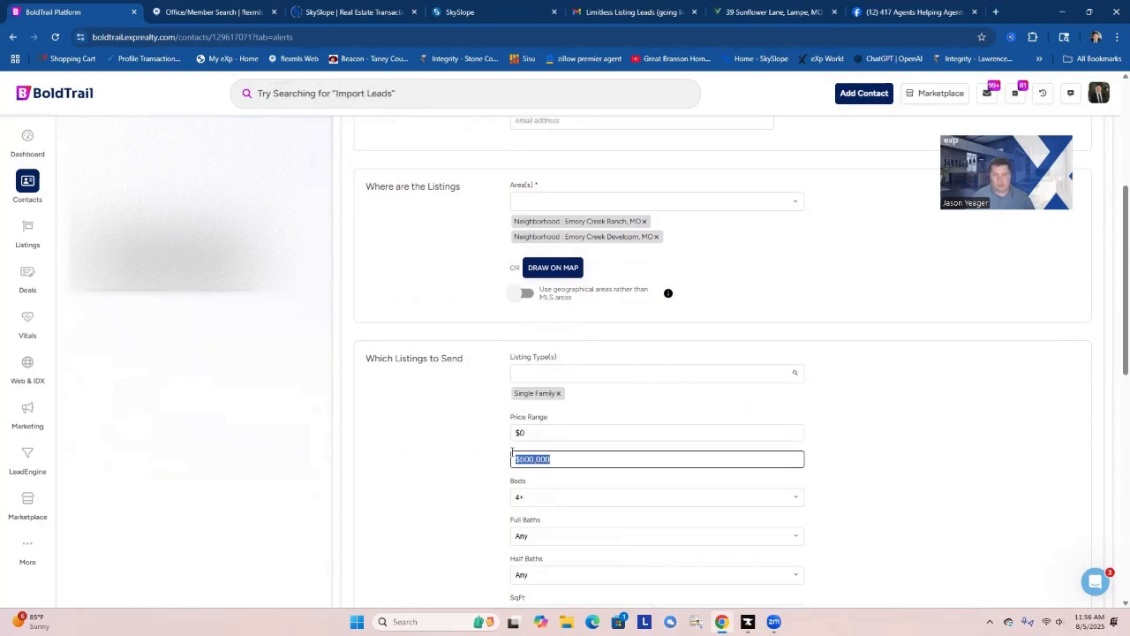
pyautogui.write('50000')
pyautogui.moveTo(547, 450); pyautogui.dragTo(506, 459)
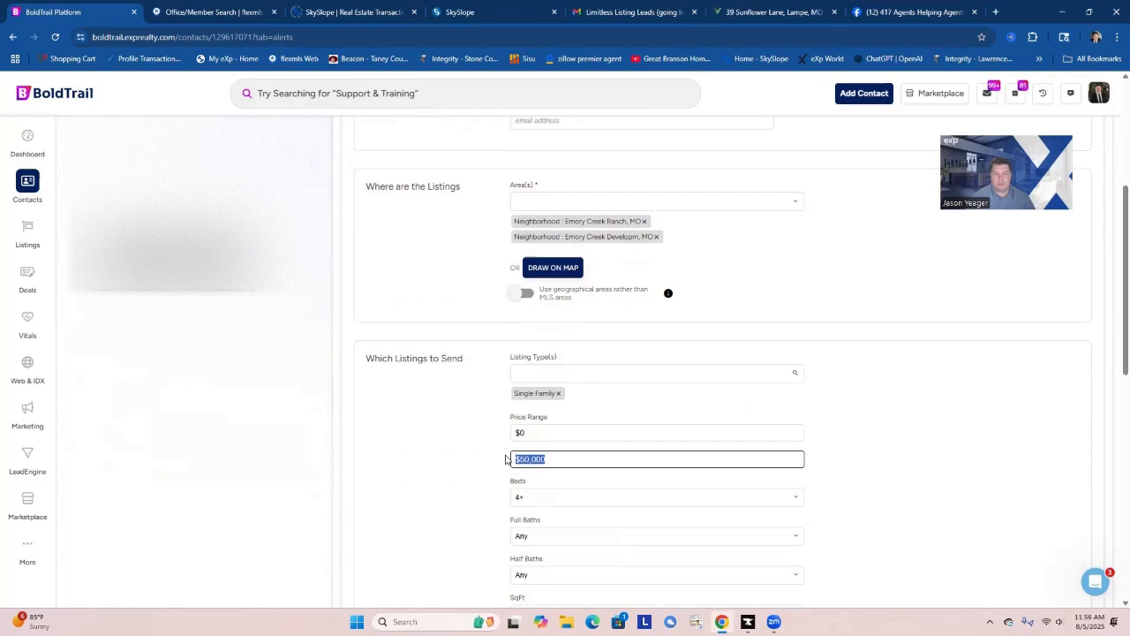
pyautogui.click(488, 439)
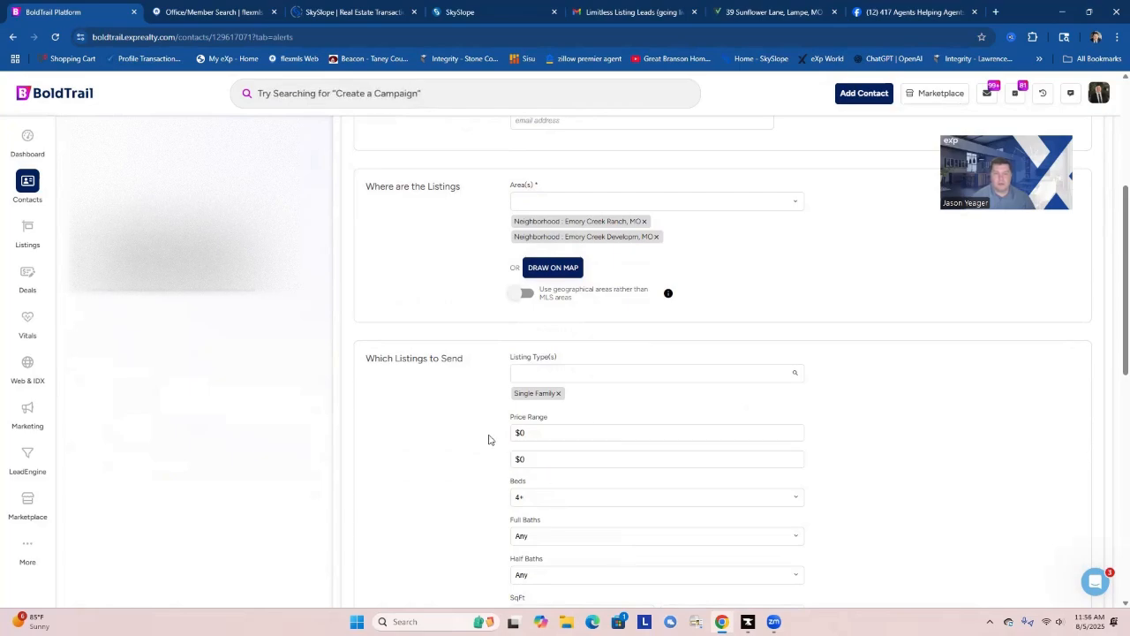
# Set the alert's beds to Any, deselect the Basement structural option, and review the remaining listing criteria.
pyautogui.click(545, 502)
pyautogui.click(542, 385)
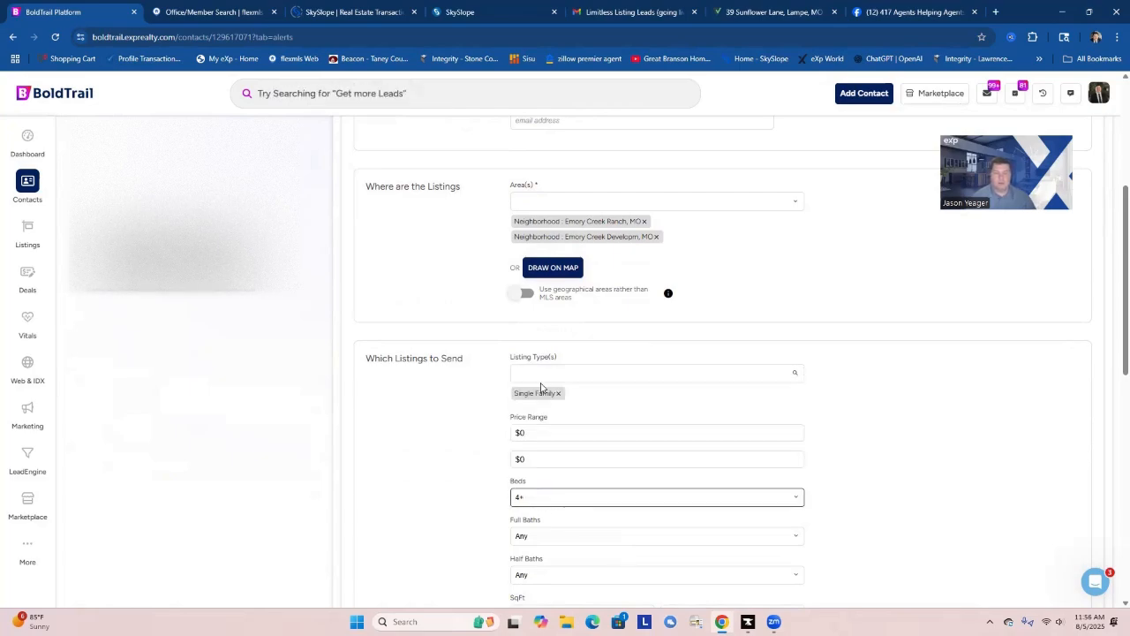
pyautogui.scroll(-6, 445, 462)
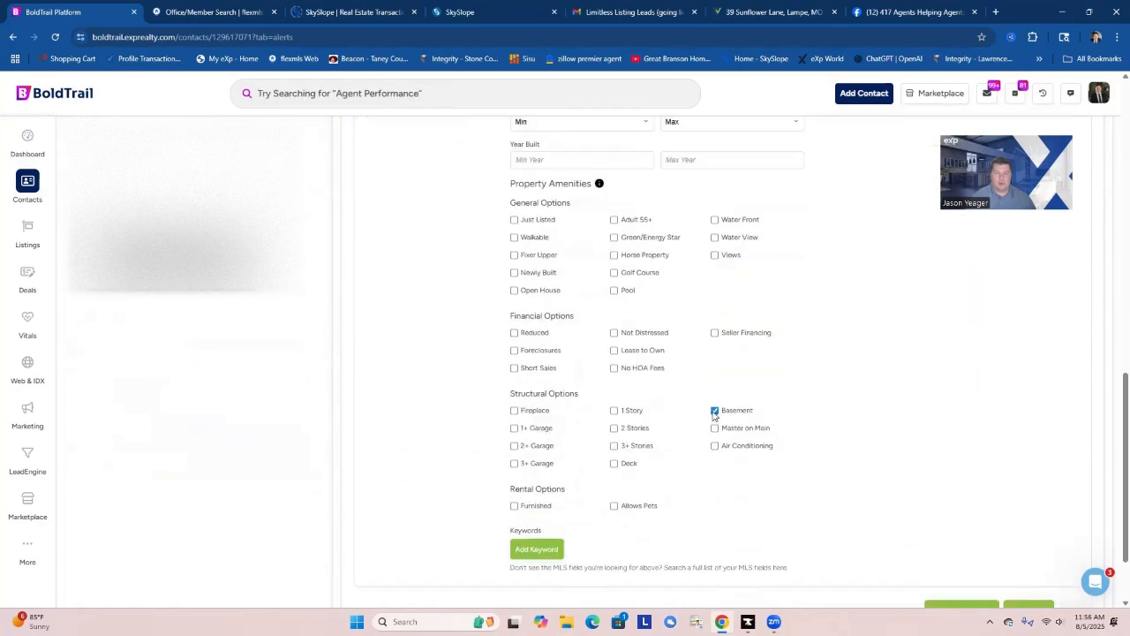
pyautogui.scroll(2, 515, 465)
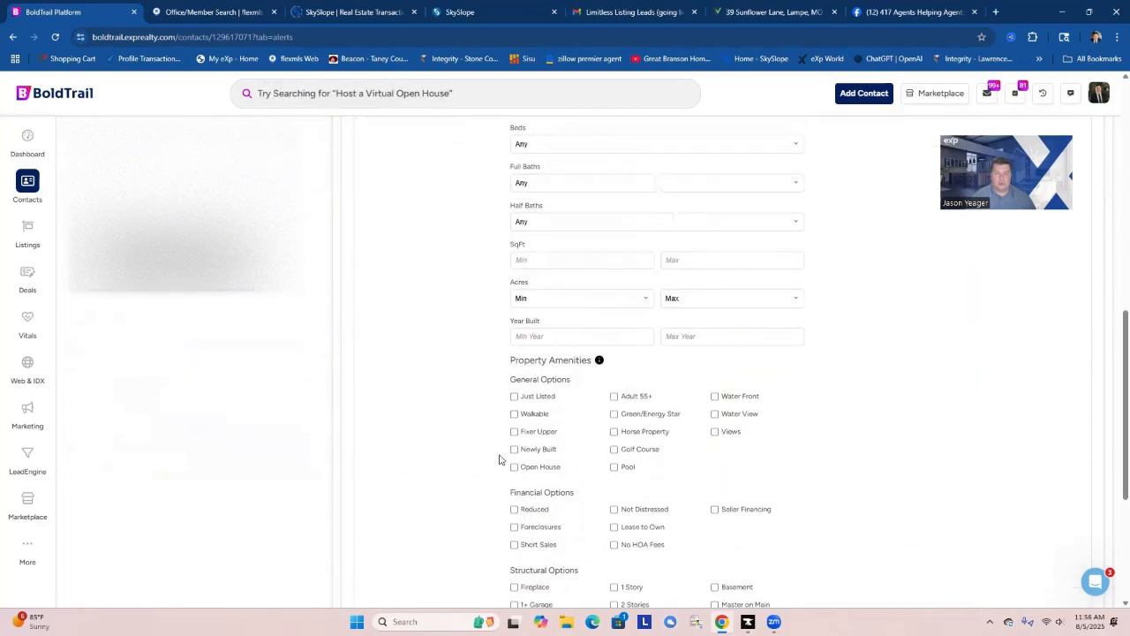
pyautogui.scroll(5, 499, 459)
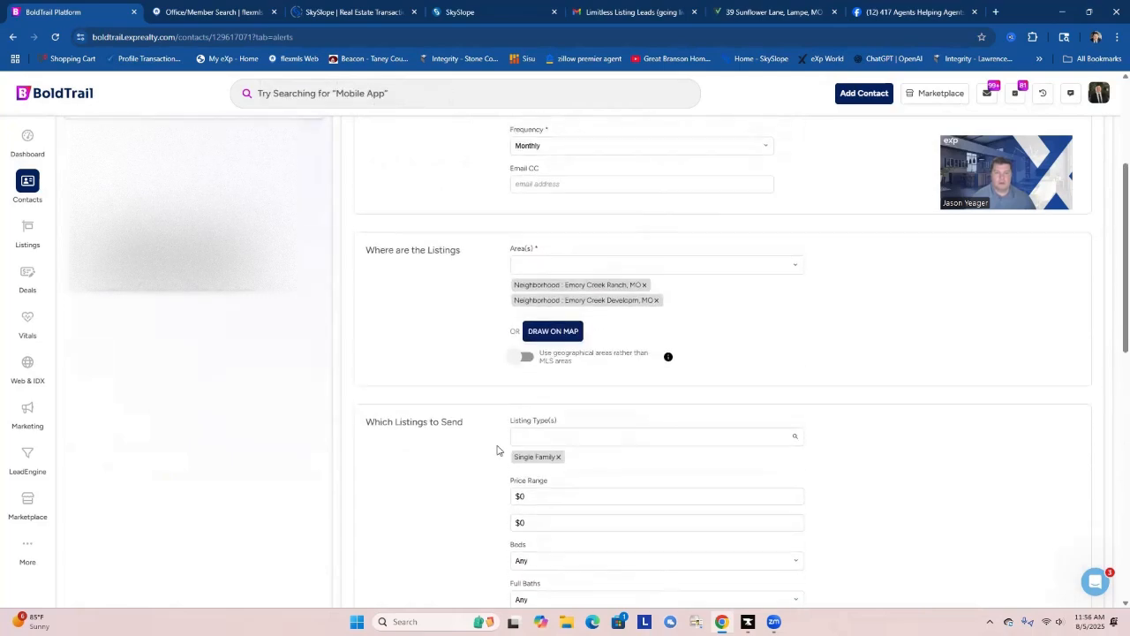
pyautogui.scroll(2, 499, 449)
pyautogui.scroll(-10, 500, 446)
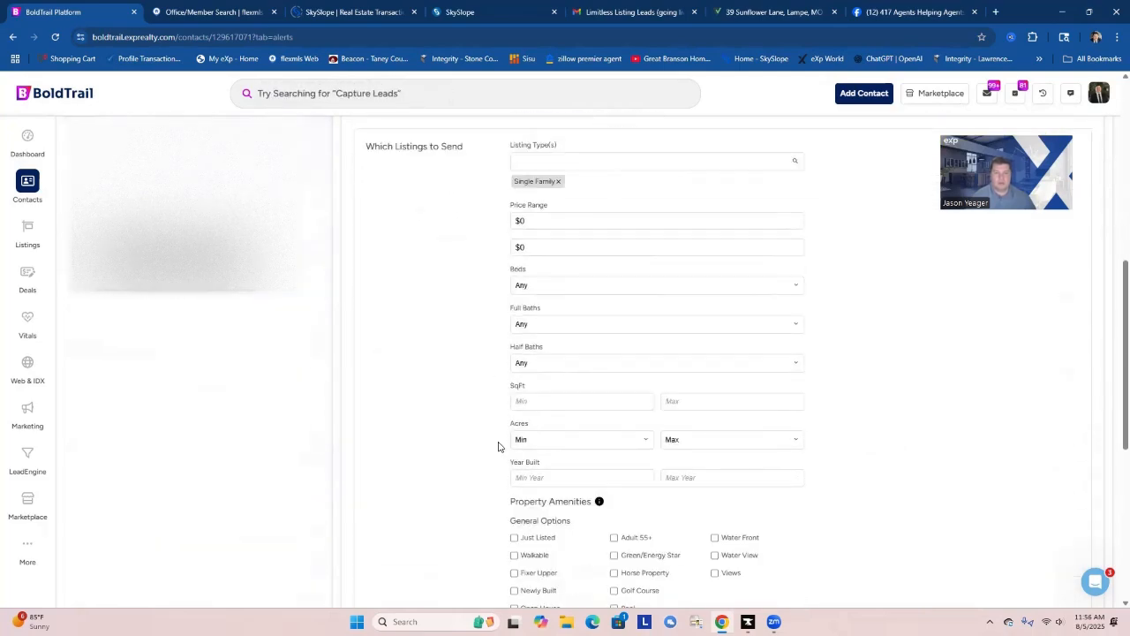
# Save the Emory Creek search alert and view its matching listings.
pyautogui.scroll(-2, 498, 446)
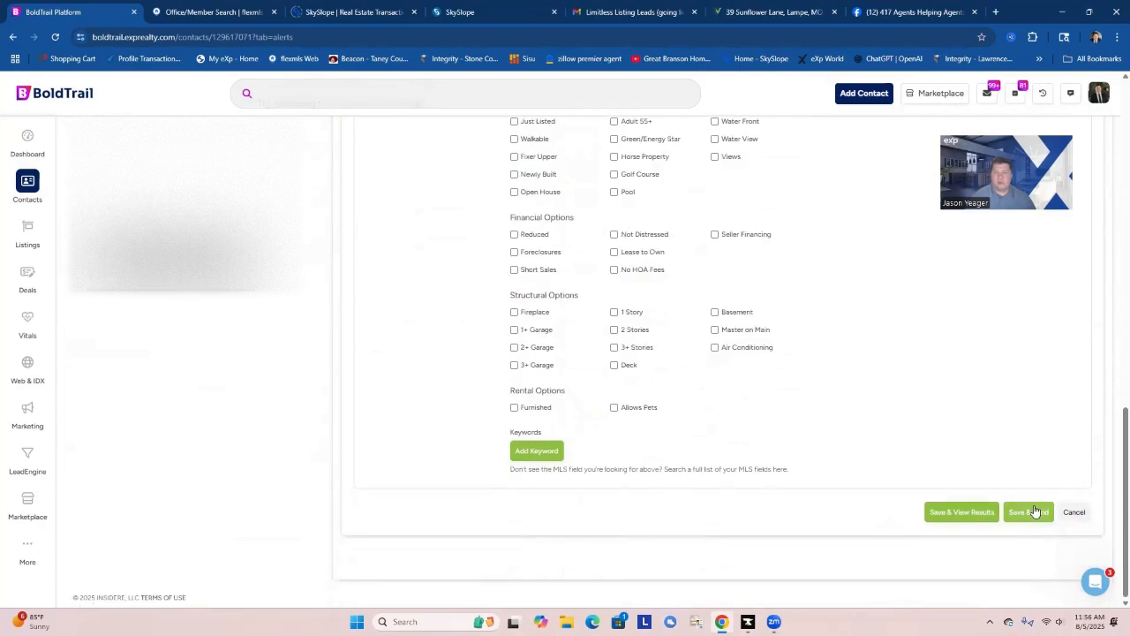
pyautogui.click(967, 514)
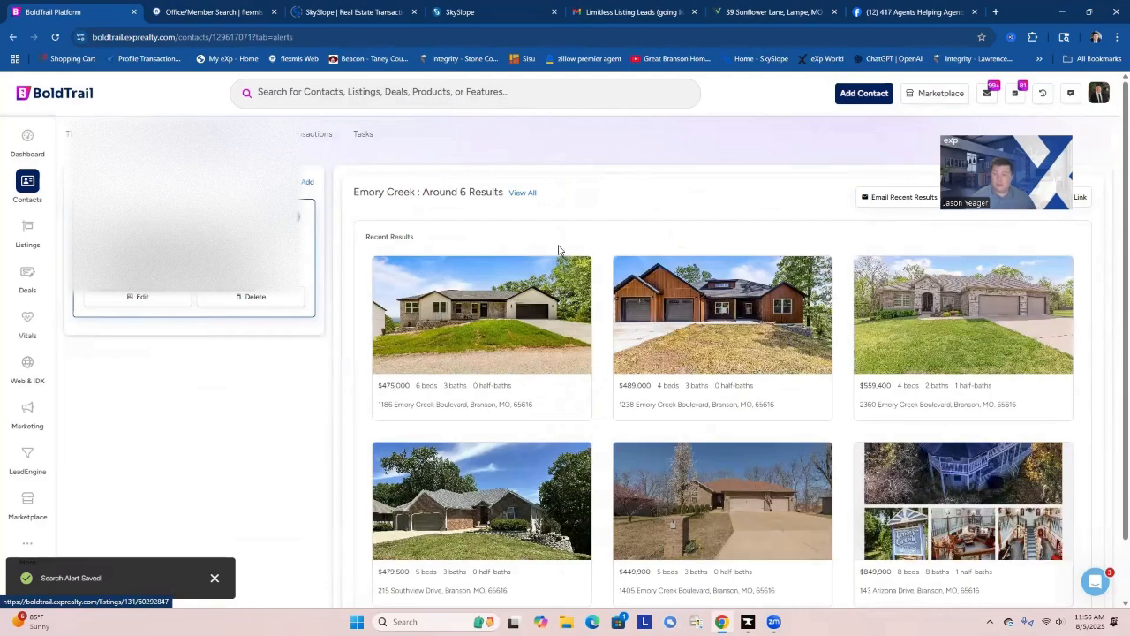
# Return to the dashboard's task list and open the contact with the overdue Quarterly Check In task.
pyautogui.click(27, 137)
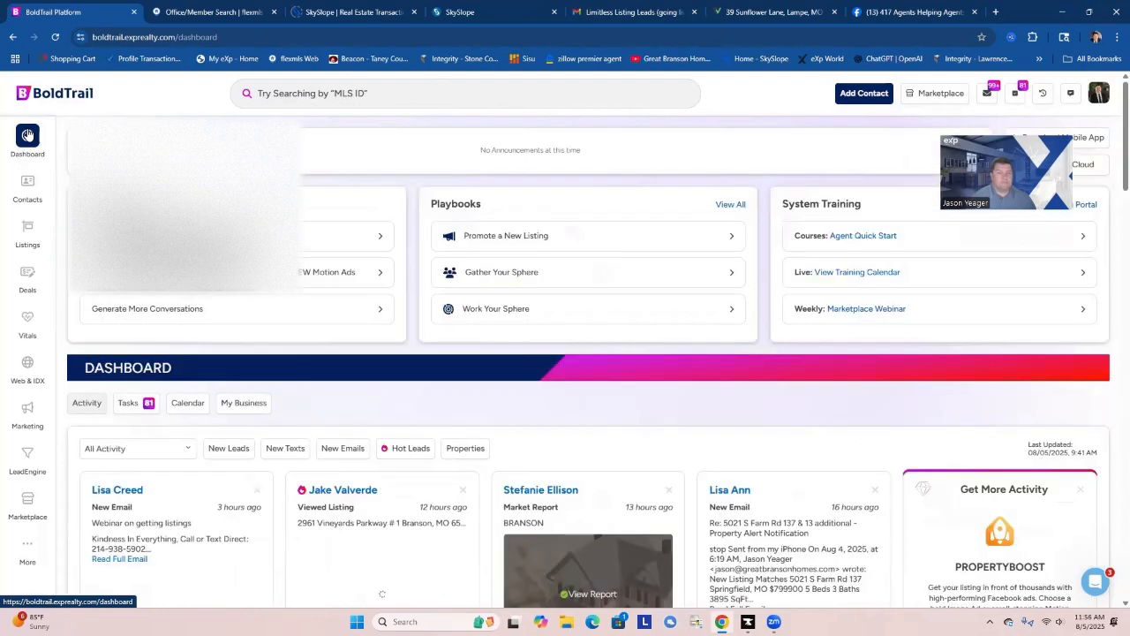
pyautogui.click(155, 401)
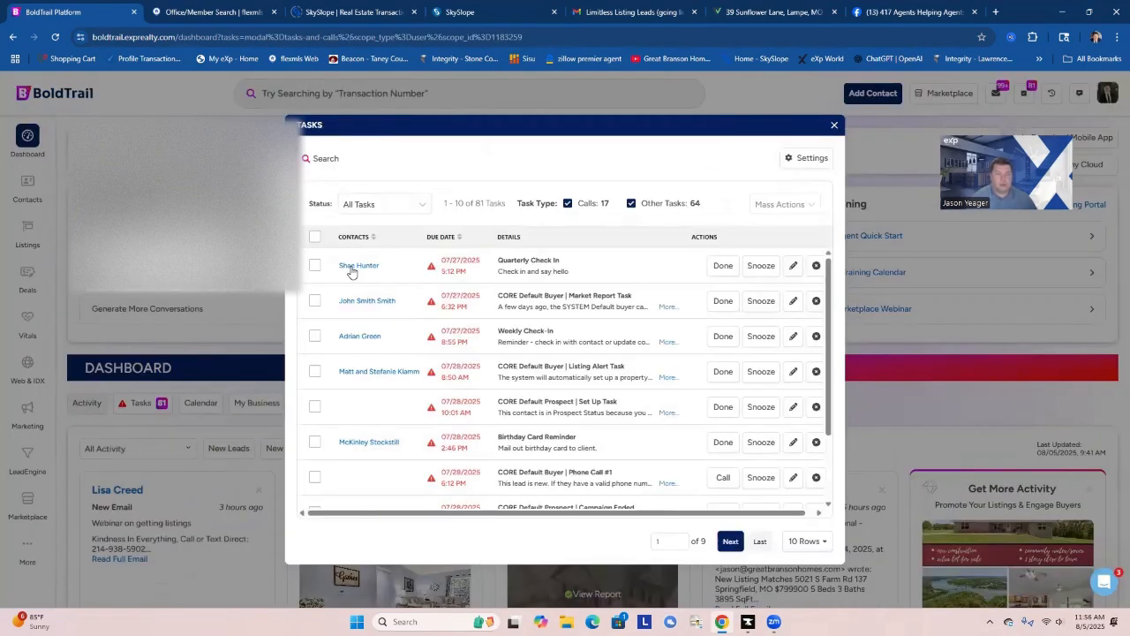
pyautogui.click(351, 267)
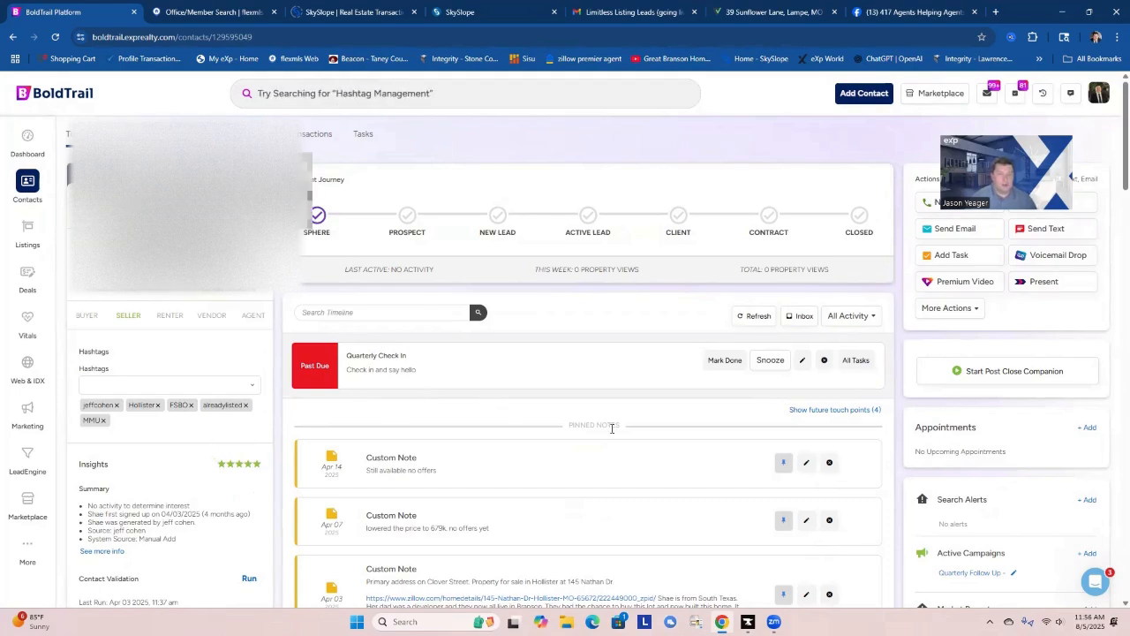
# Review the contact's pinned notes and the linked Zillow listing, and mark the Quarterly Check In task done.
pyautogui.scroll(-1, 586, 473)
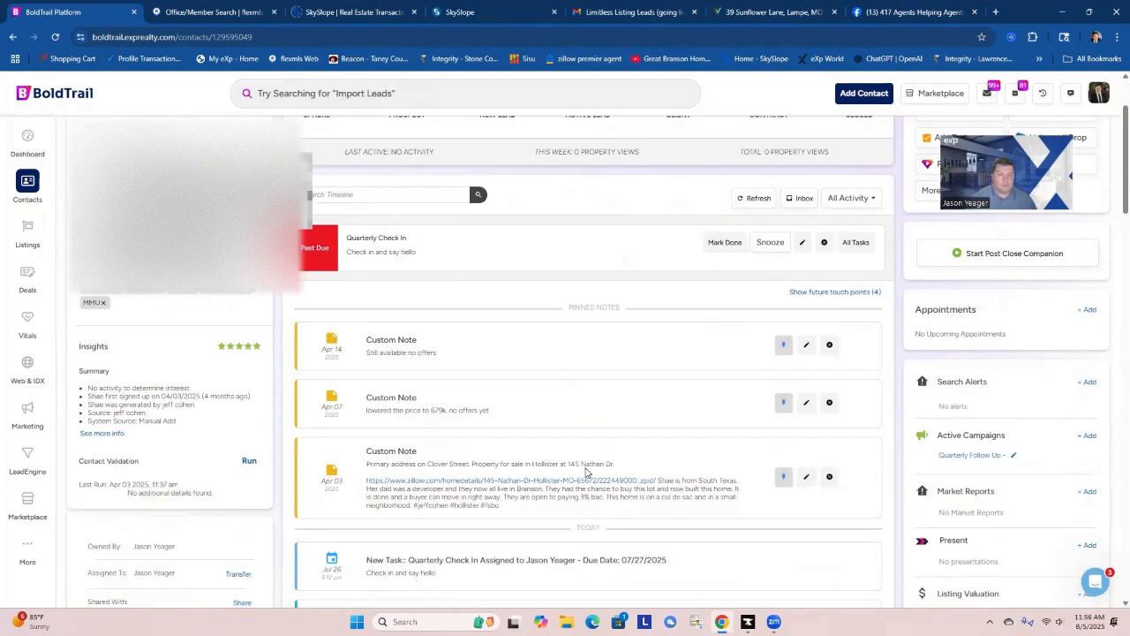
pyautogui.click(450, 481)
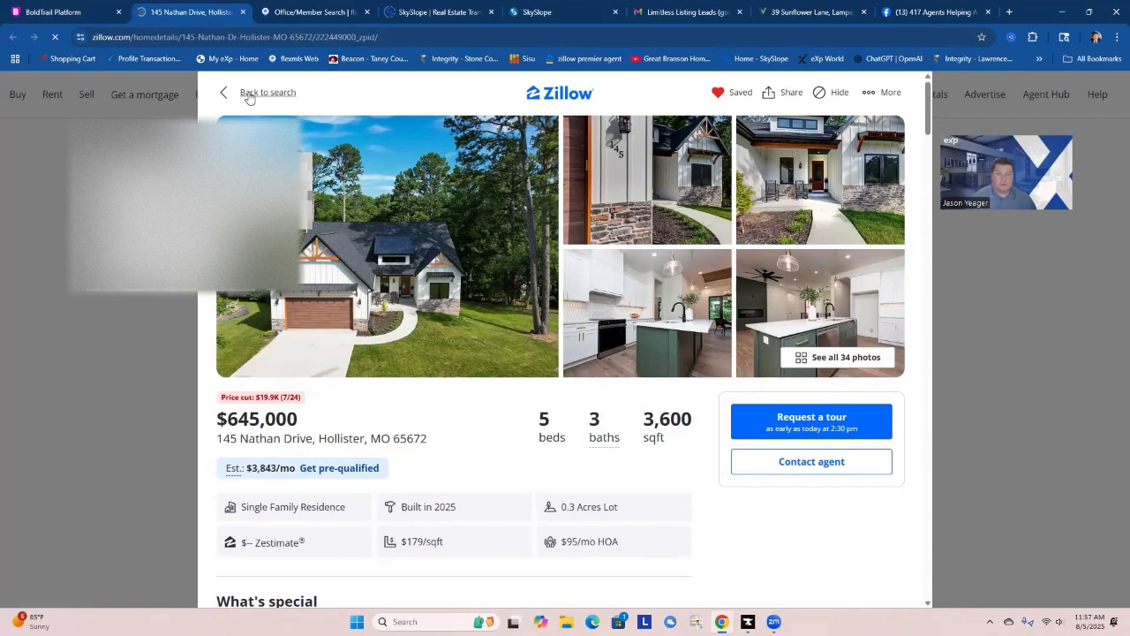
pyautogui.click(242, 12)
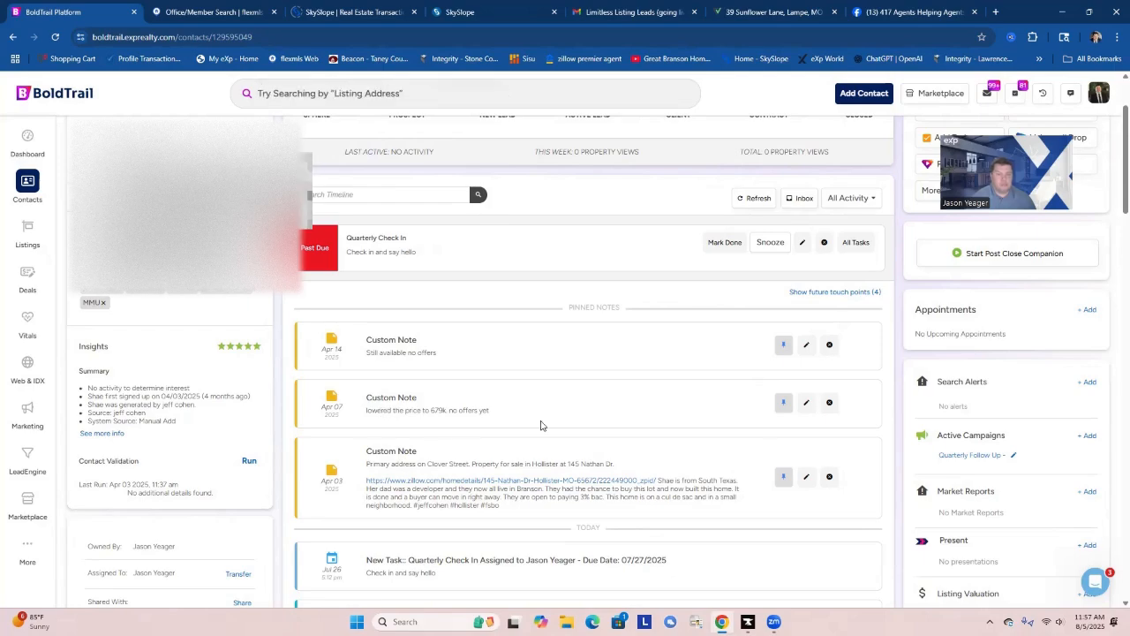
pyautogui.scroll(1, 505, 426)
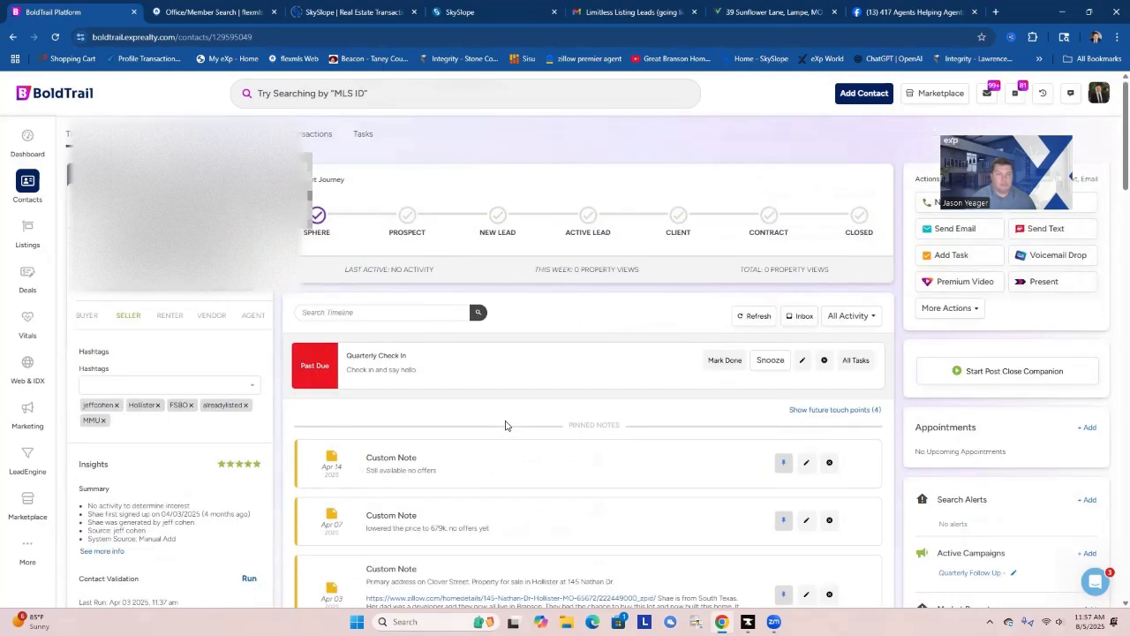
pyautogui.click(726, 362)
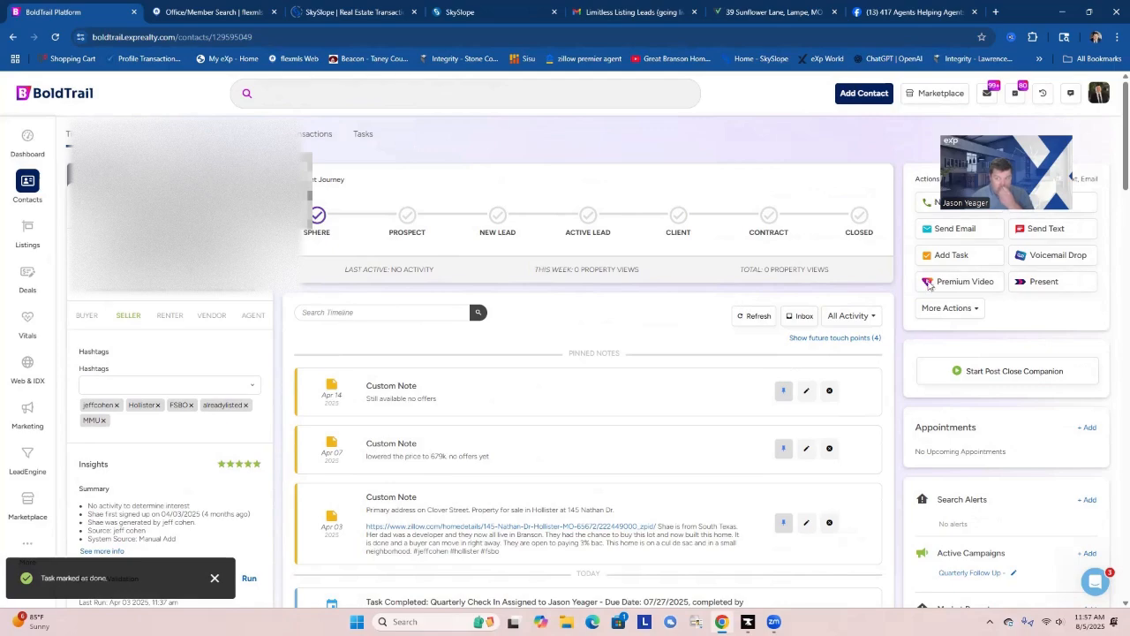
# Add a task titled "check in on listing" for this contact, due Sep 9, 2025 at 10:00 AM.
pyautogui.click(947, 255)
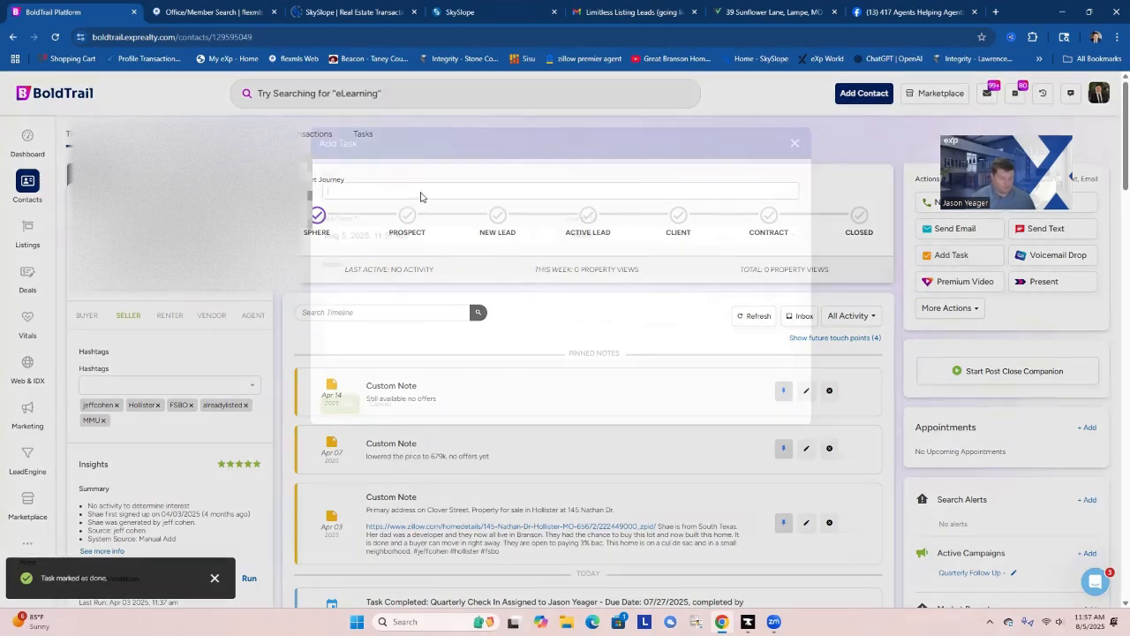
pyautogui.write('check in on ')
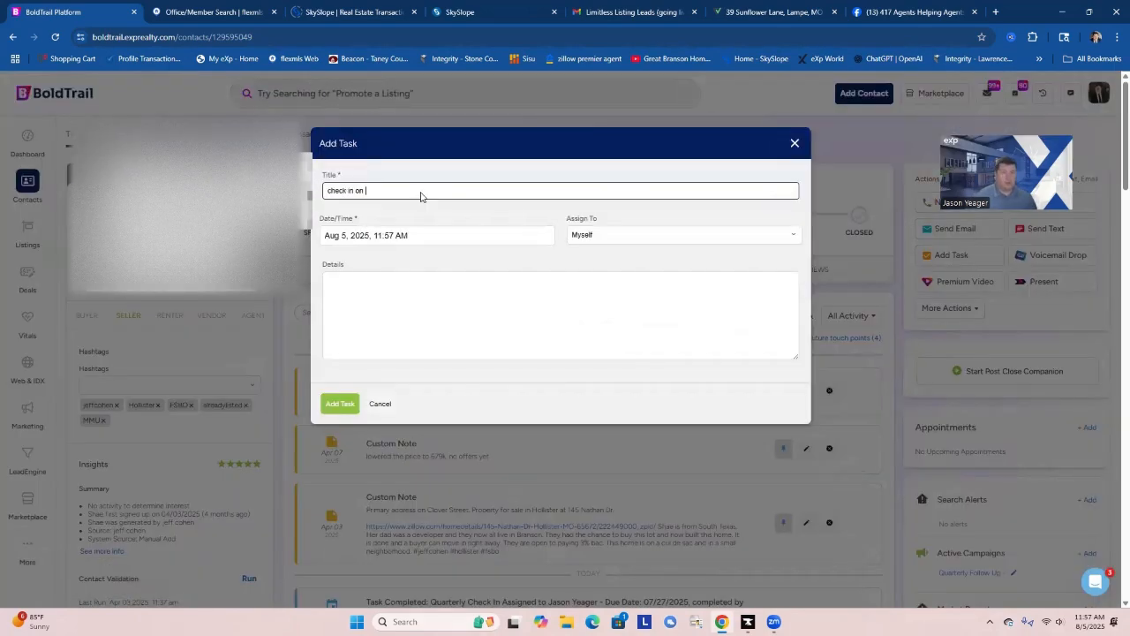
pyautogui.write('listing')
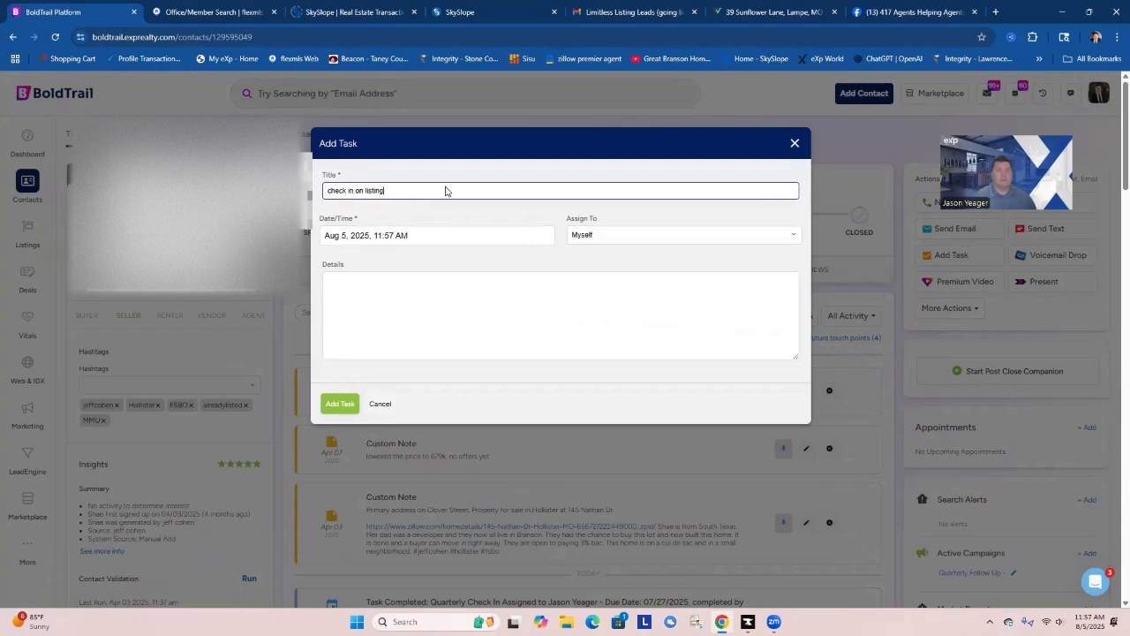
pyautogui.click(413, 239)
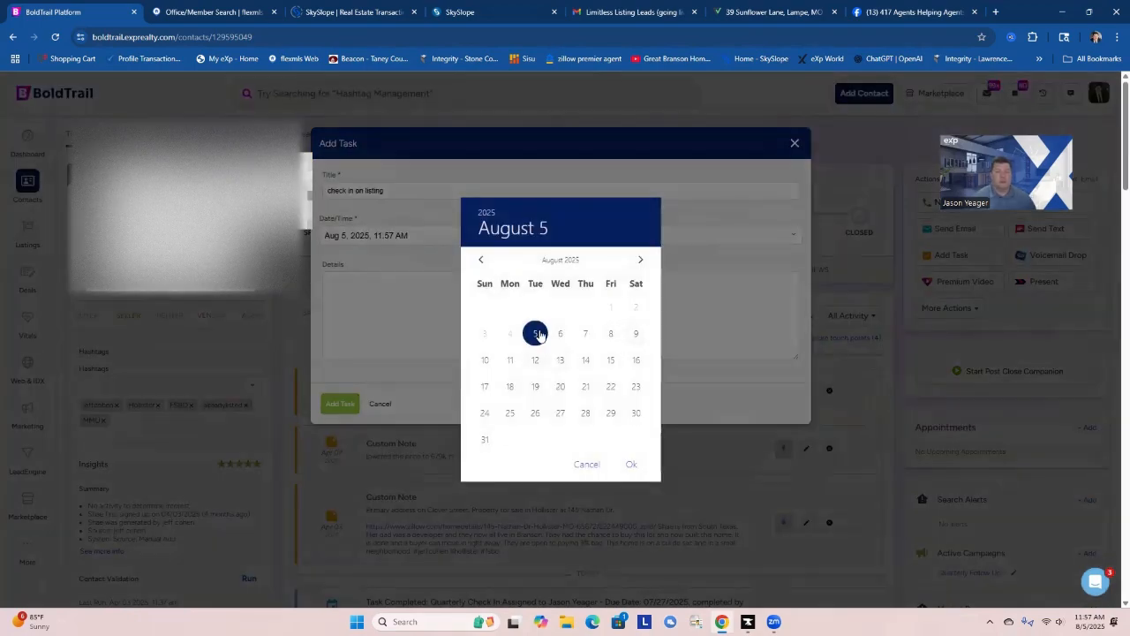
pyautogui.click(640, 260)
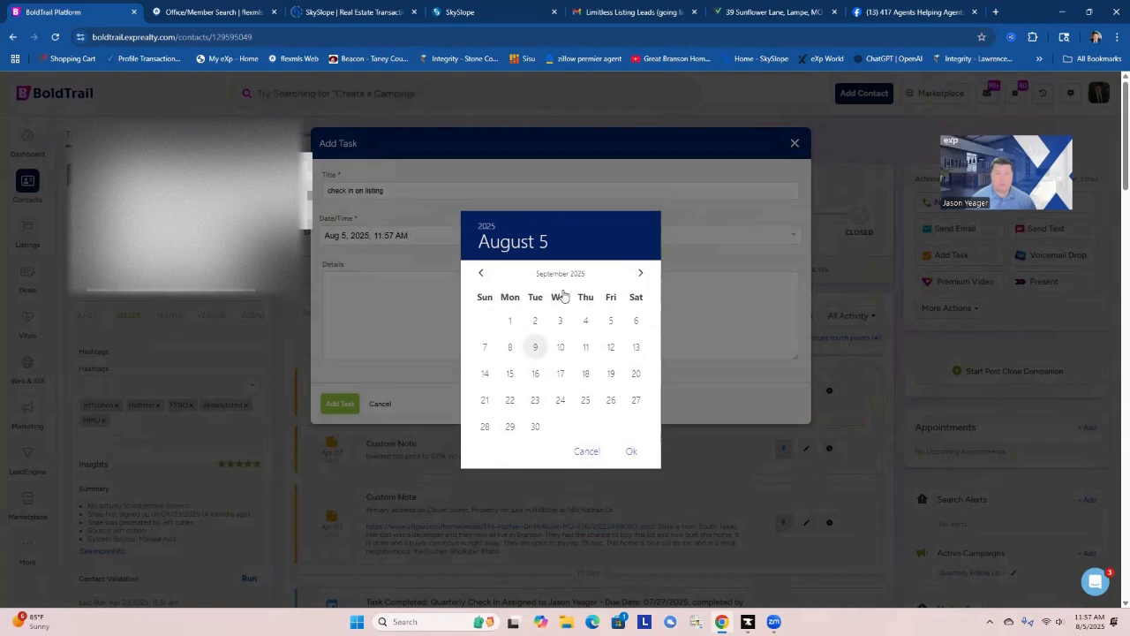
pyautogui.click(536, 347)
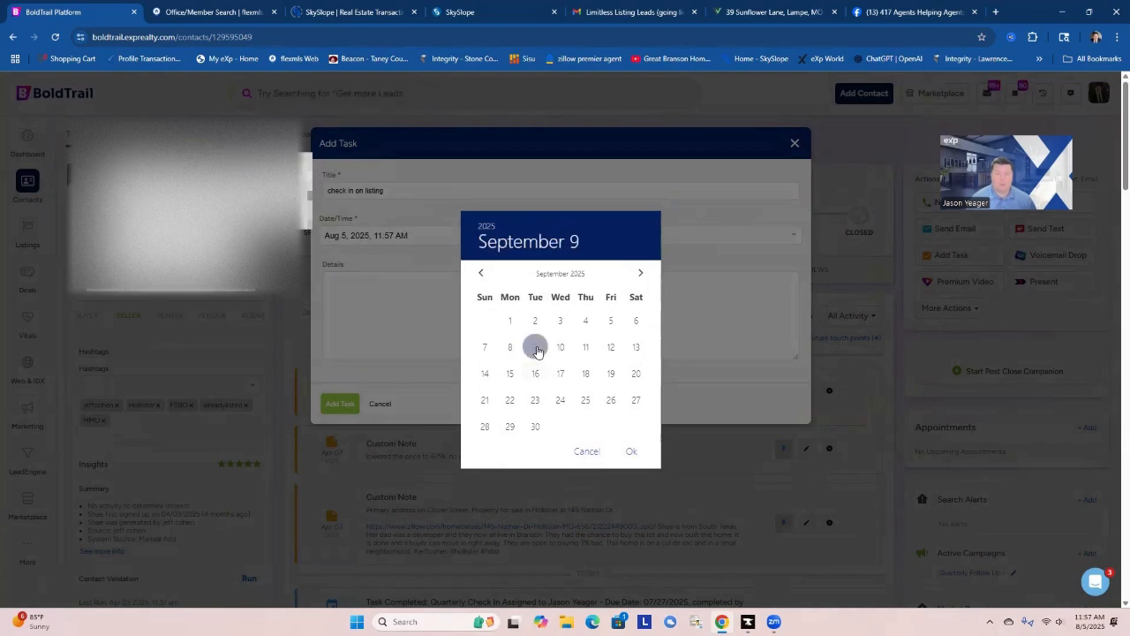
pyautogui.click(630, 452)
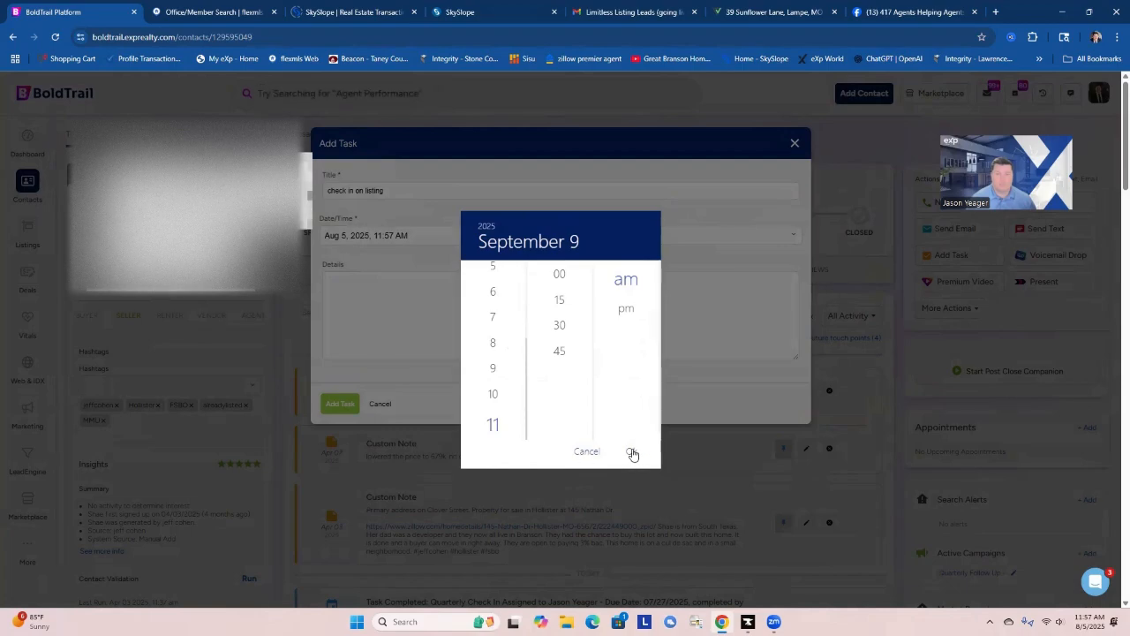
pyautogui.click(493, 399)
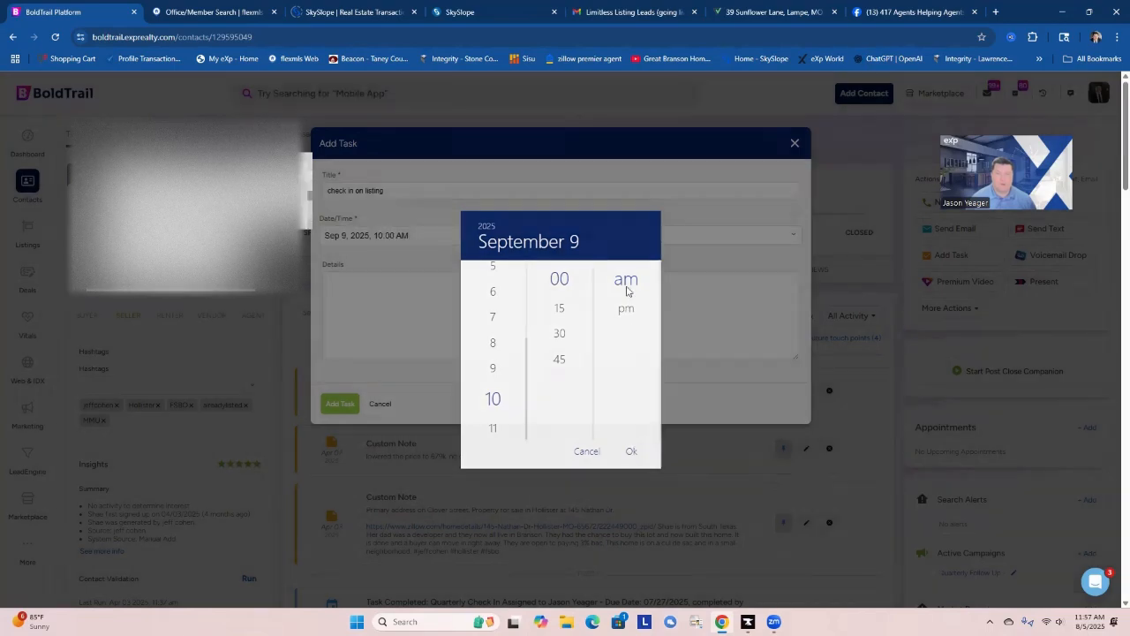
pyautogui.click(626, 292)
pyautogui.click(340, 404)
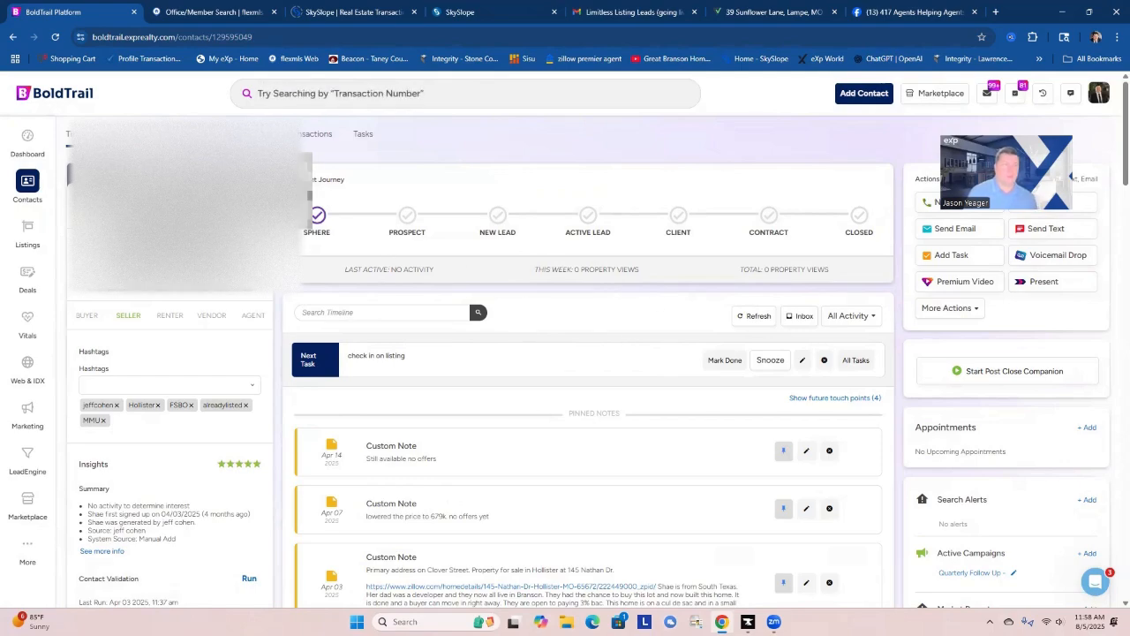
# Return to the dashboard's task list and open the contact with the overdue CORE Default Buyer Market Report task.
pyautogui.click(27, 142)
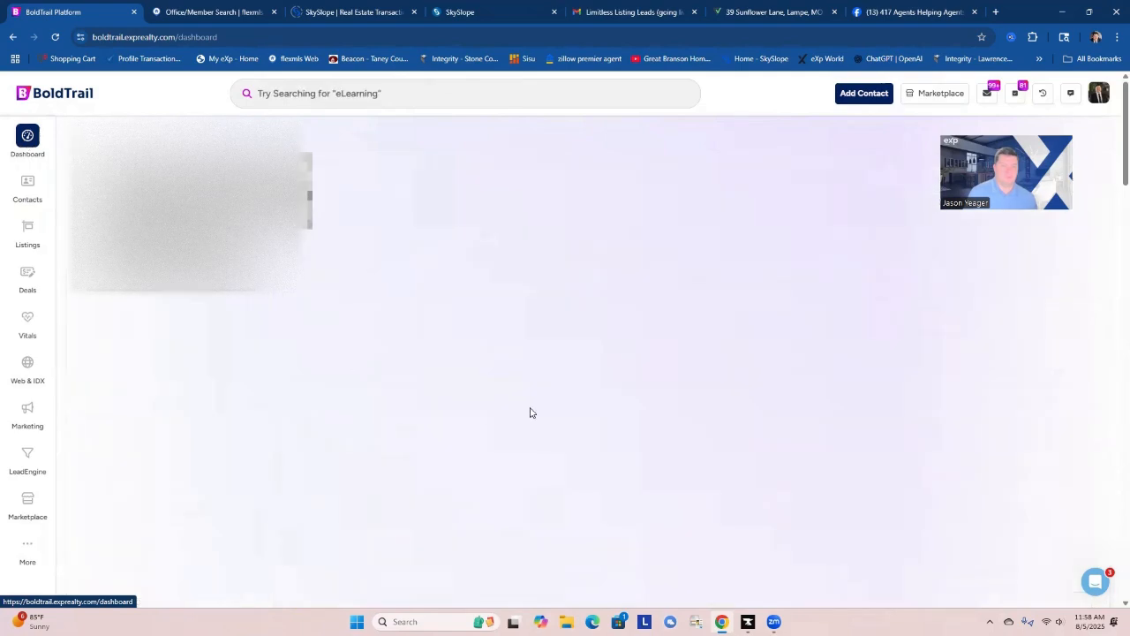
pyautogui.scroll(-2, 298, 466)
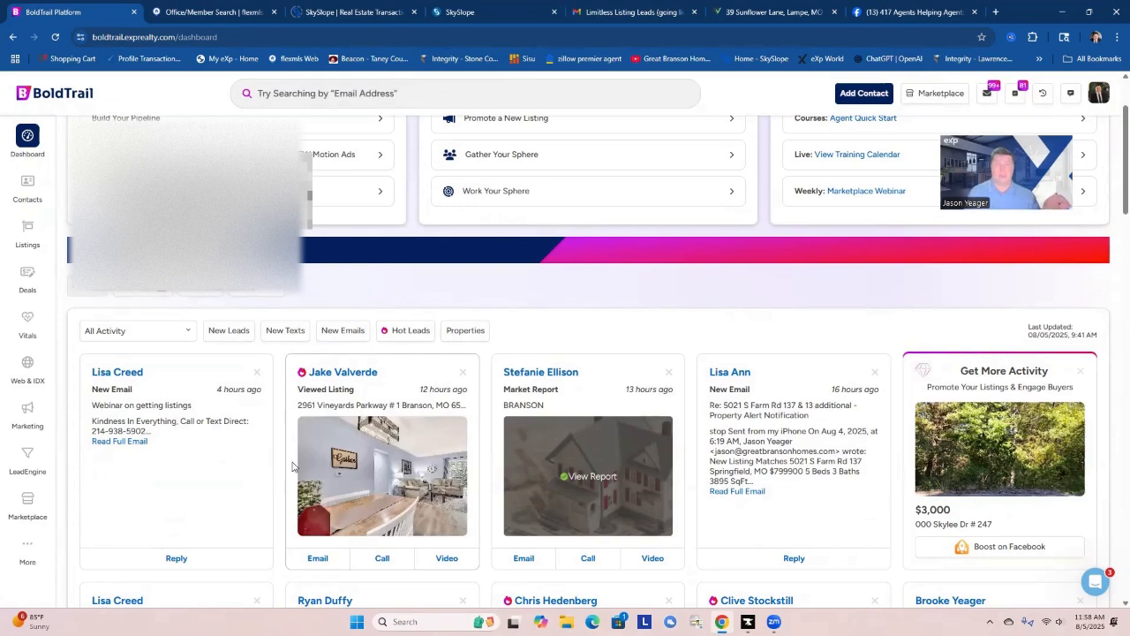
pyautogui.moveTo(298, 465)
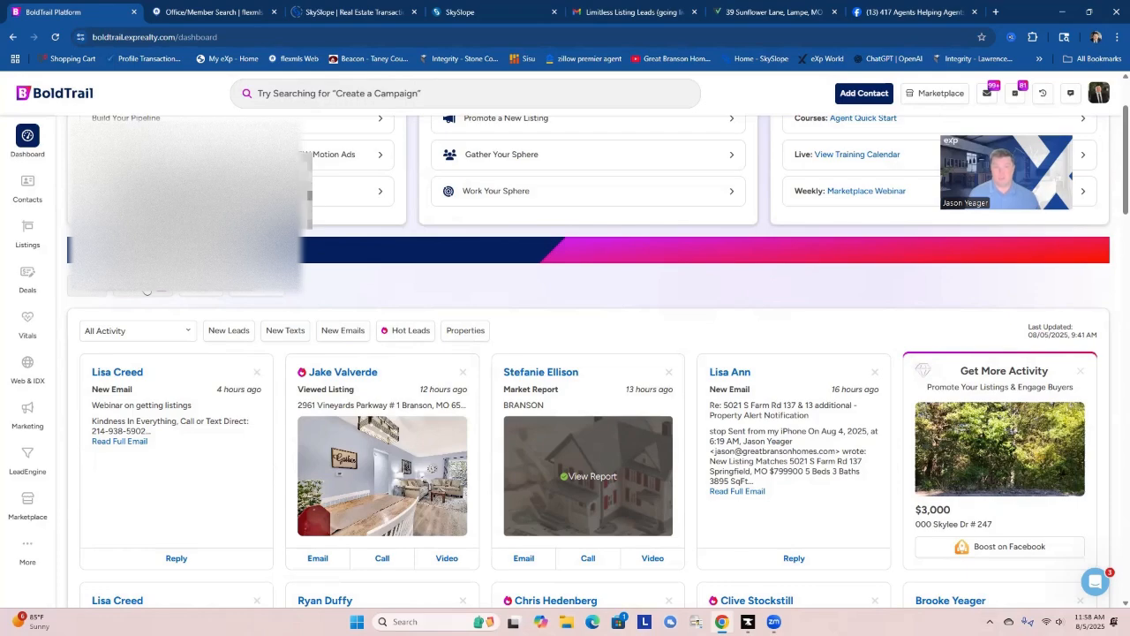
pyautogui.click(141, 291)
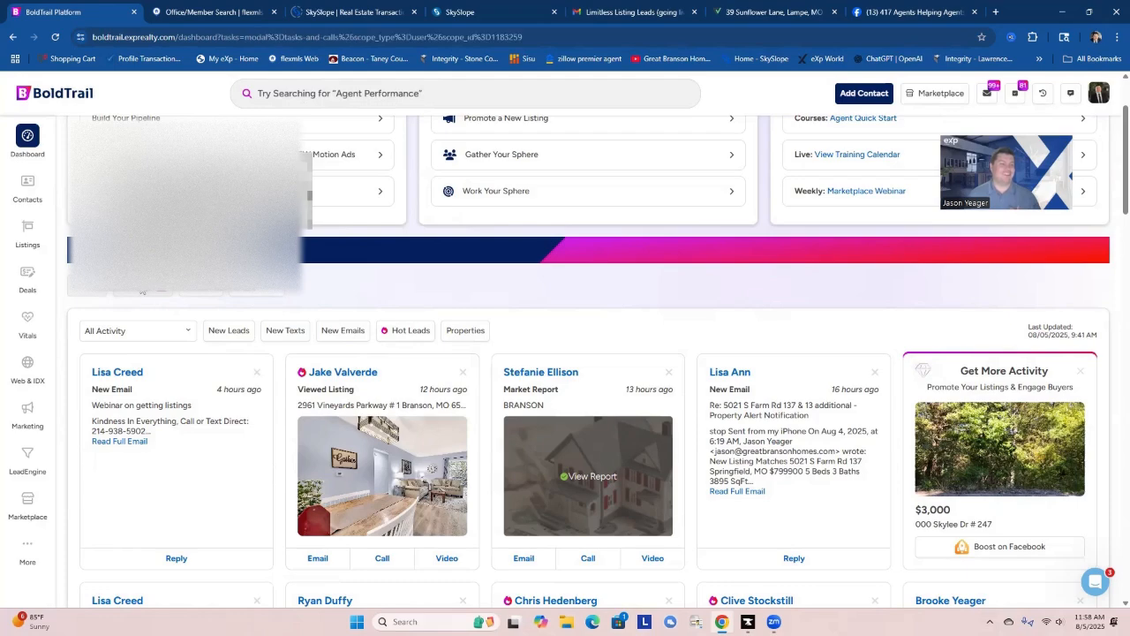
pyautogui.click(365, 262)
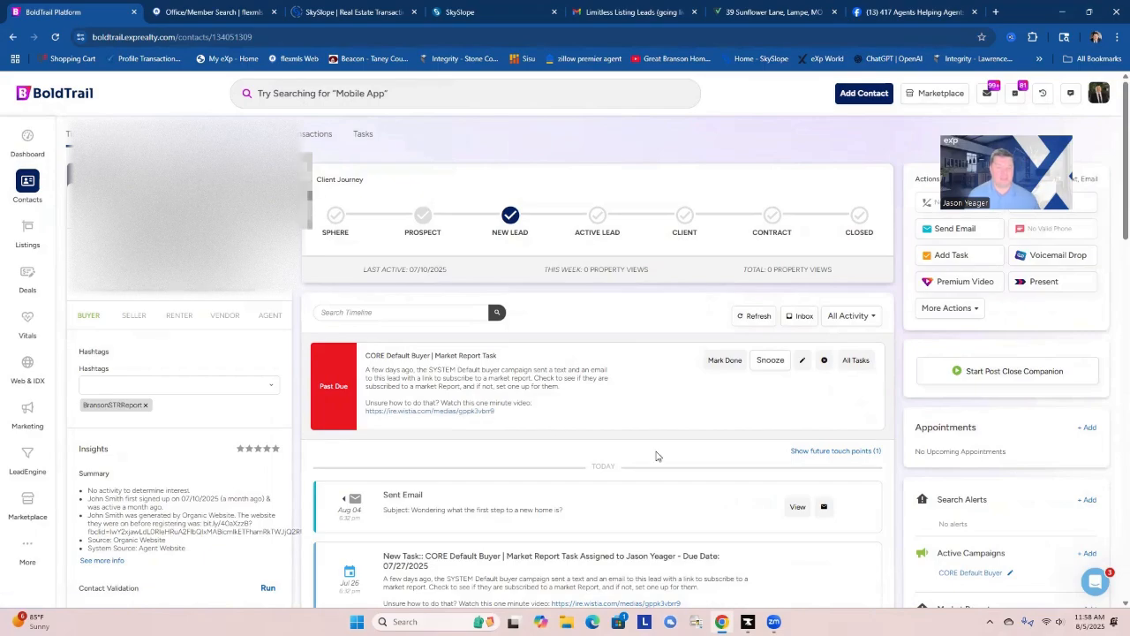
# Rate the contact one star after reviewing the timeline, and mark the CORE Default Buyer Market Report task done.
pyautogui.scroll(-10, 652, 457)
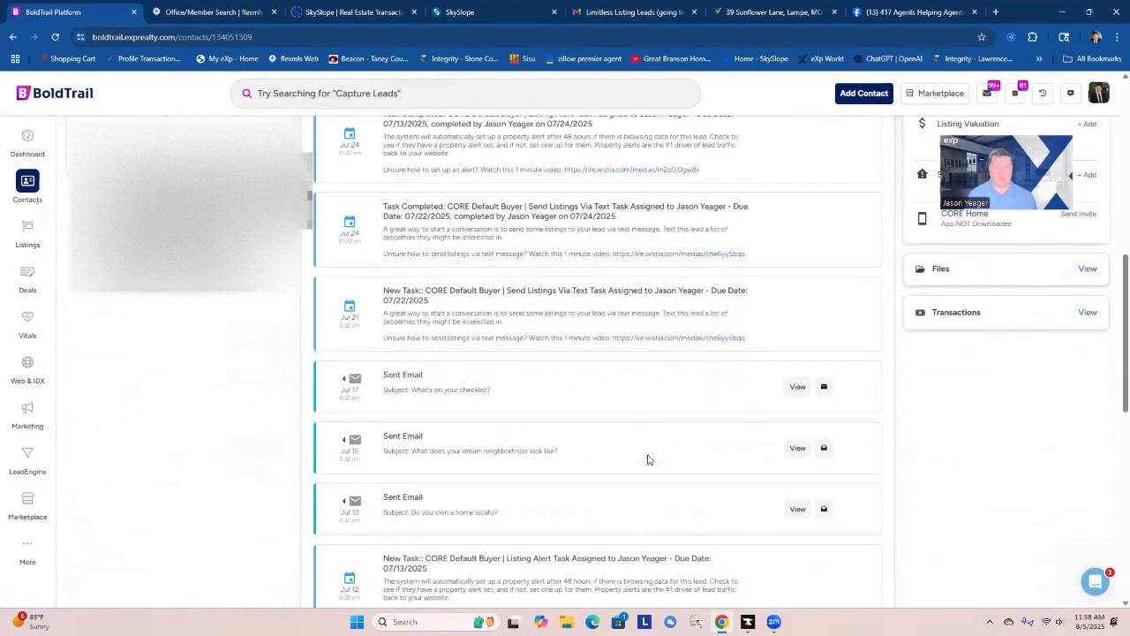
pyautogui.scroll(-3, 647, 460)
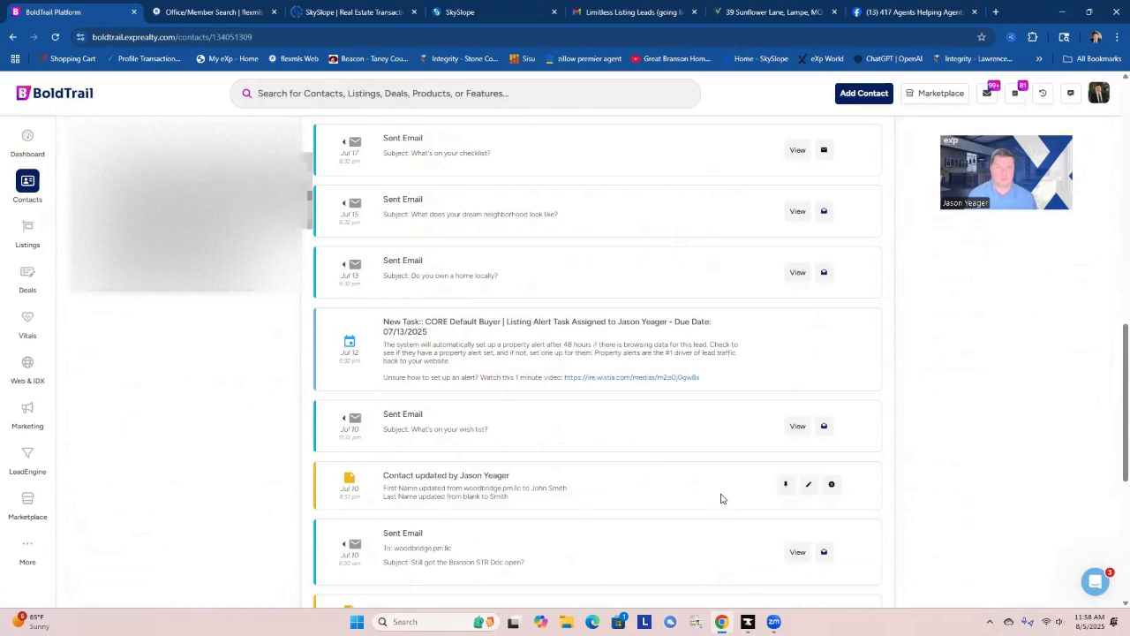
pyautogui.scroll(-4, 720, 497)
pyautogui.scroll(15, 706, 495)
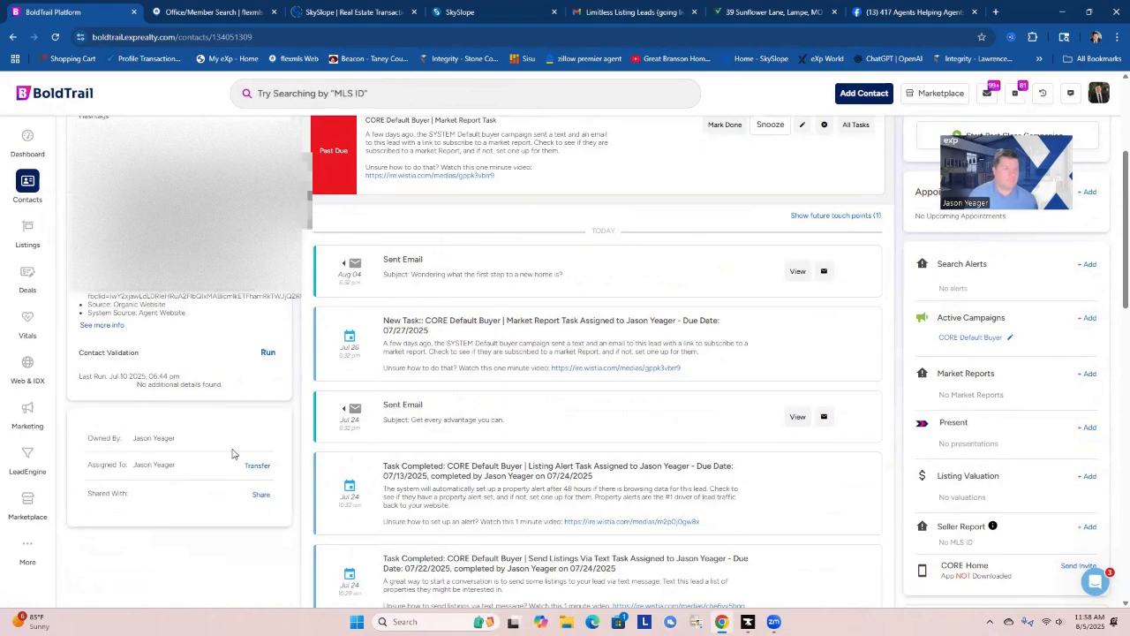
pyautogui.scroll(3, 233, 453)
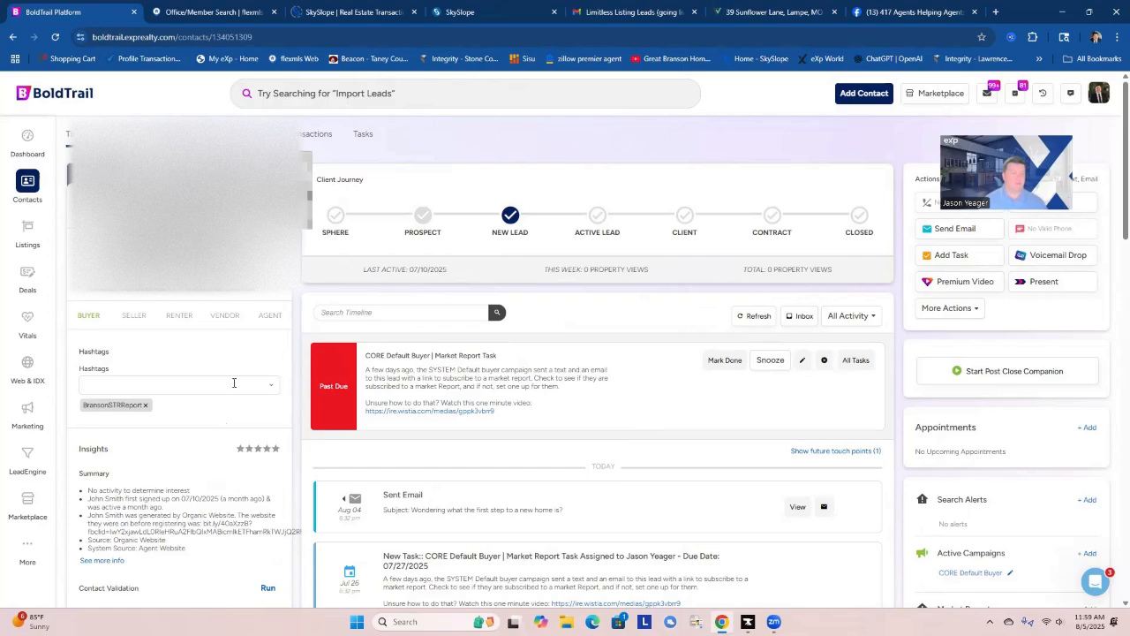
pyautogui.scroll(-1, 228, 488)
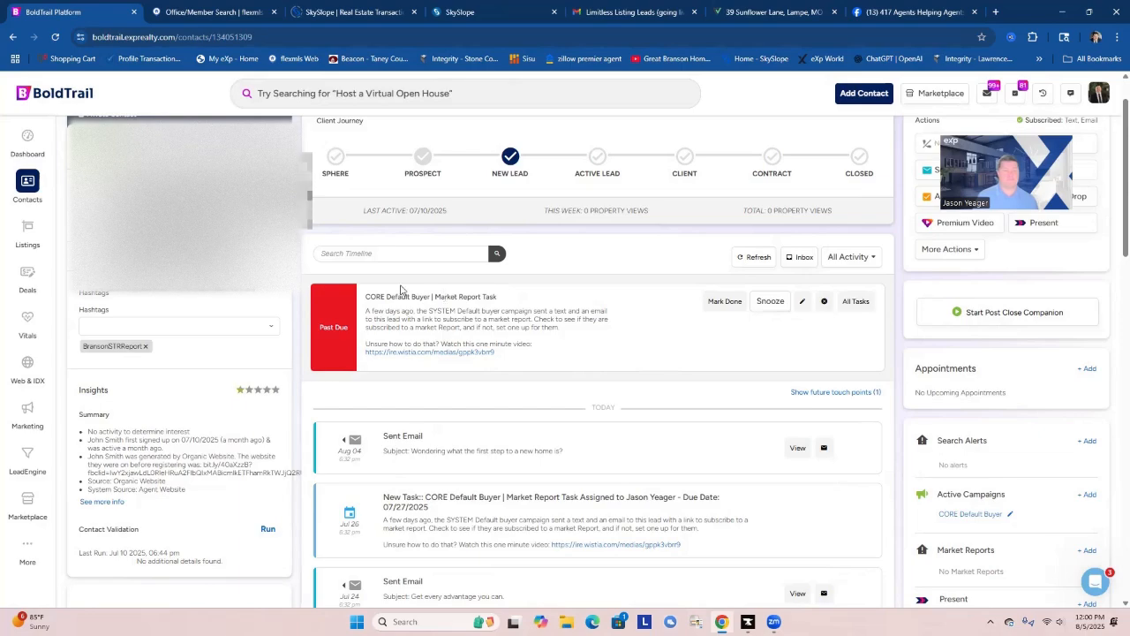
pyautogui.click(725, 303)
# Start a new search alert for the contact and set its frequency to Daily.
pyautogui.scroll(-2, 1058, 415)
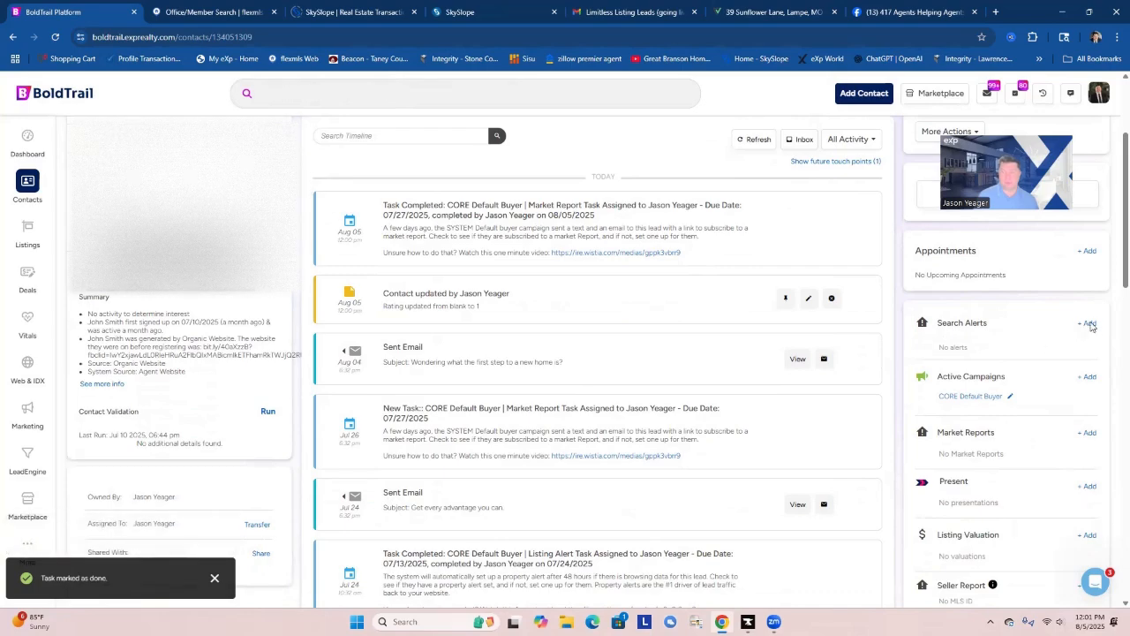
pyautogui.click(1090, 324)
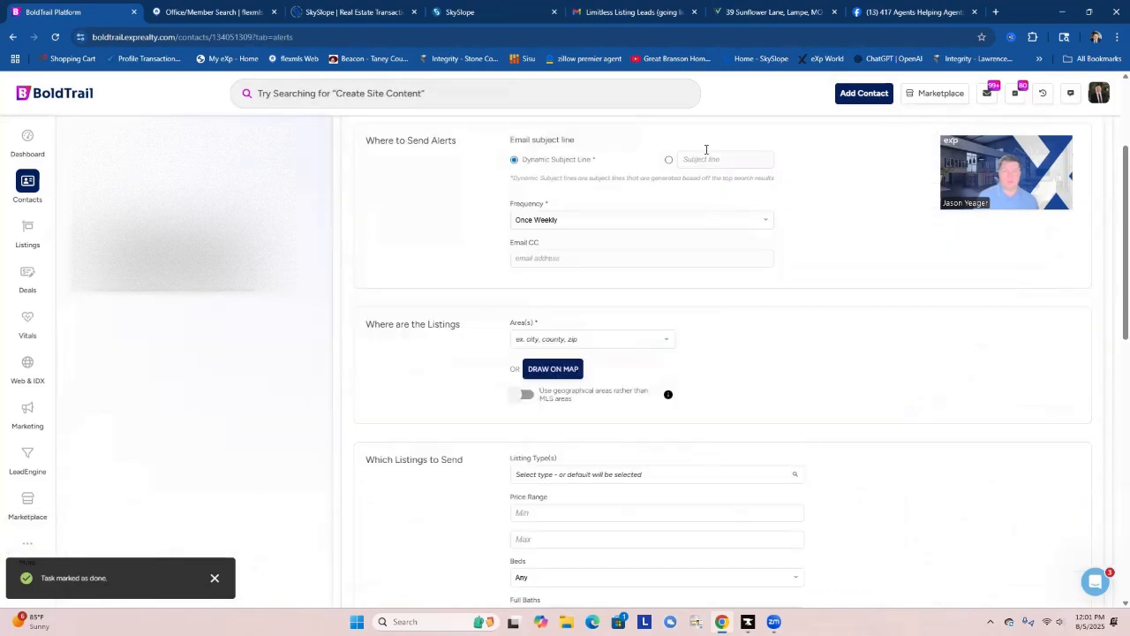
pyautogui.click(549, 220)
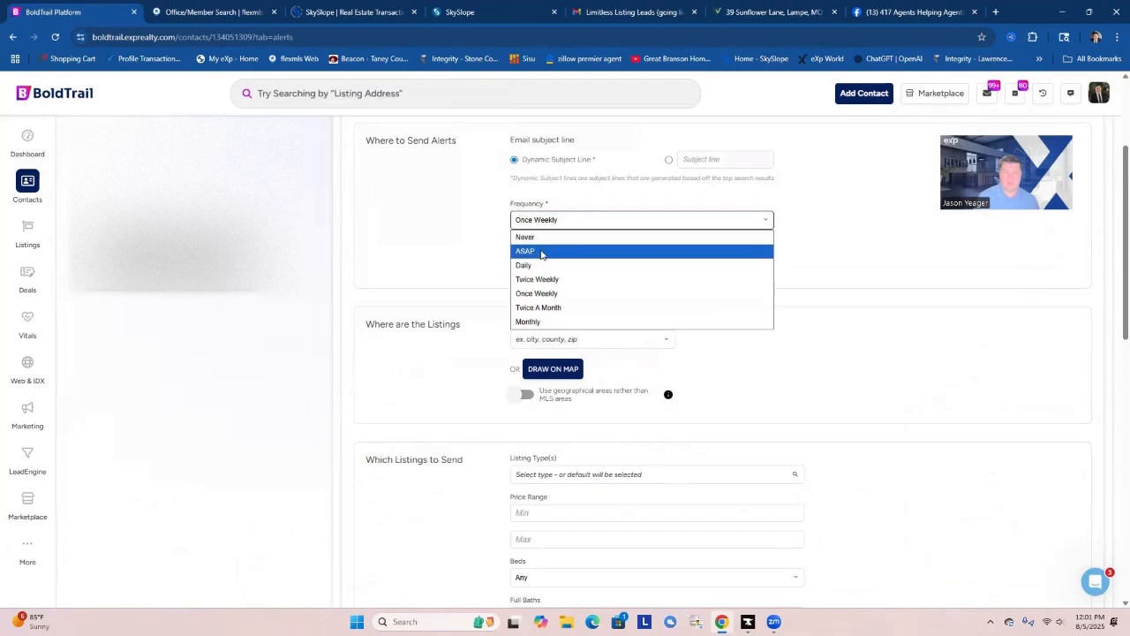
pyautogui.click(530, 265)
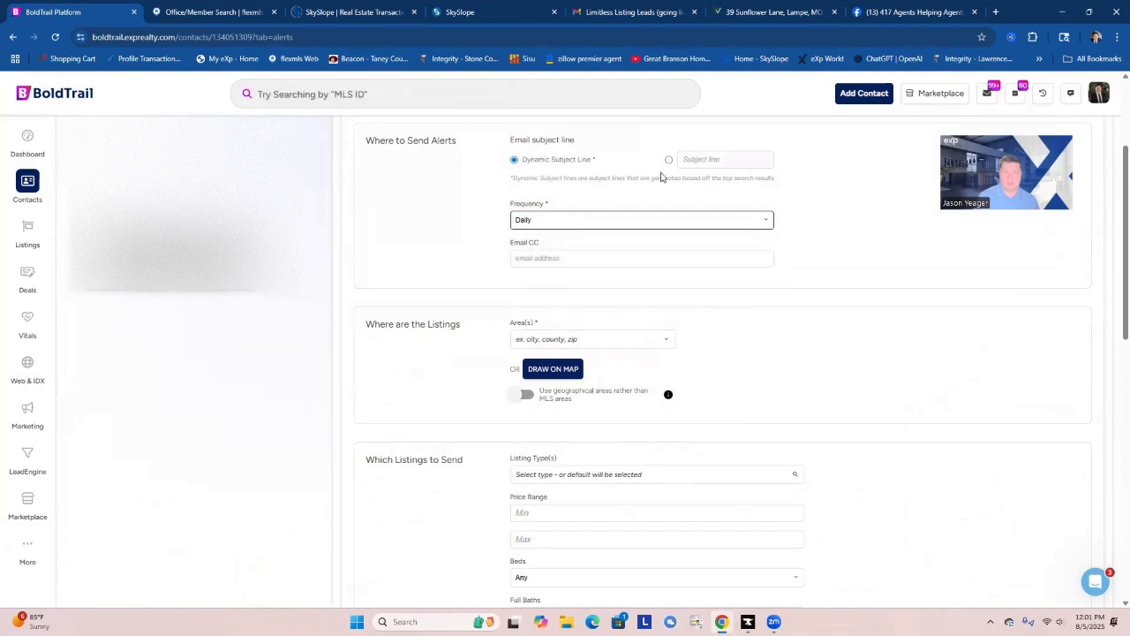
# Search the alert's areas for "stone" and add the county Stone, MO.
pyautogui.click(579, 341)
pyautogui.write('st')
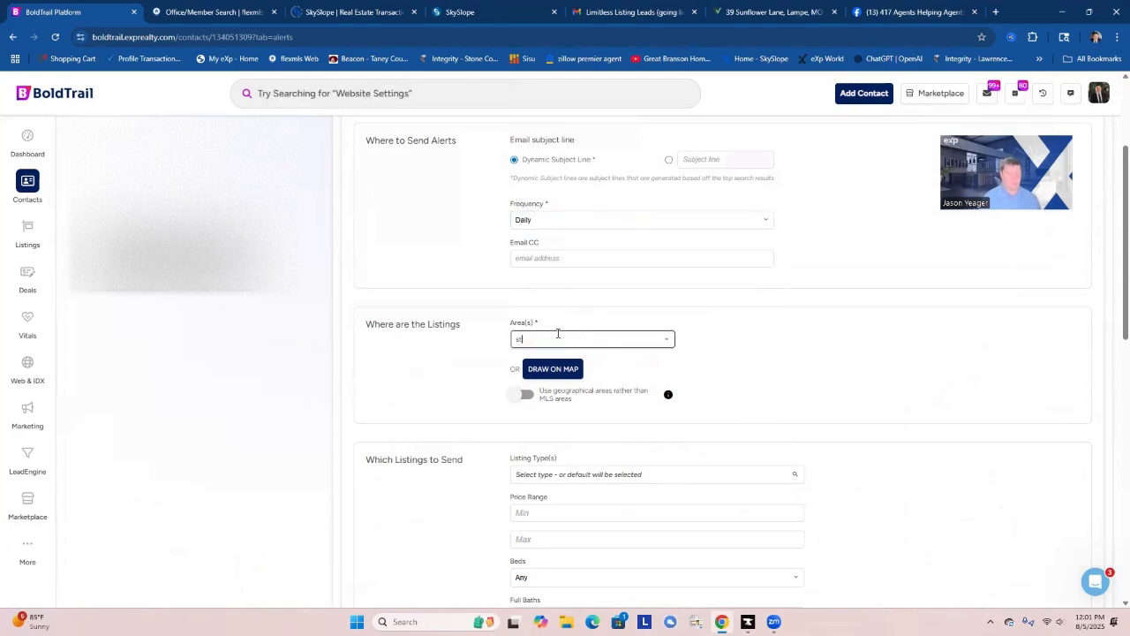
pyautogui.write('one')
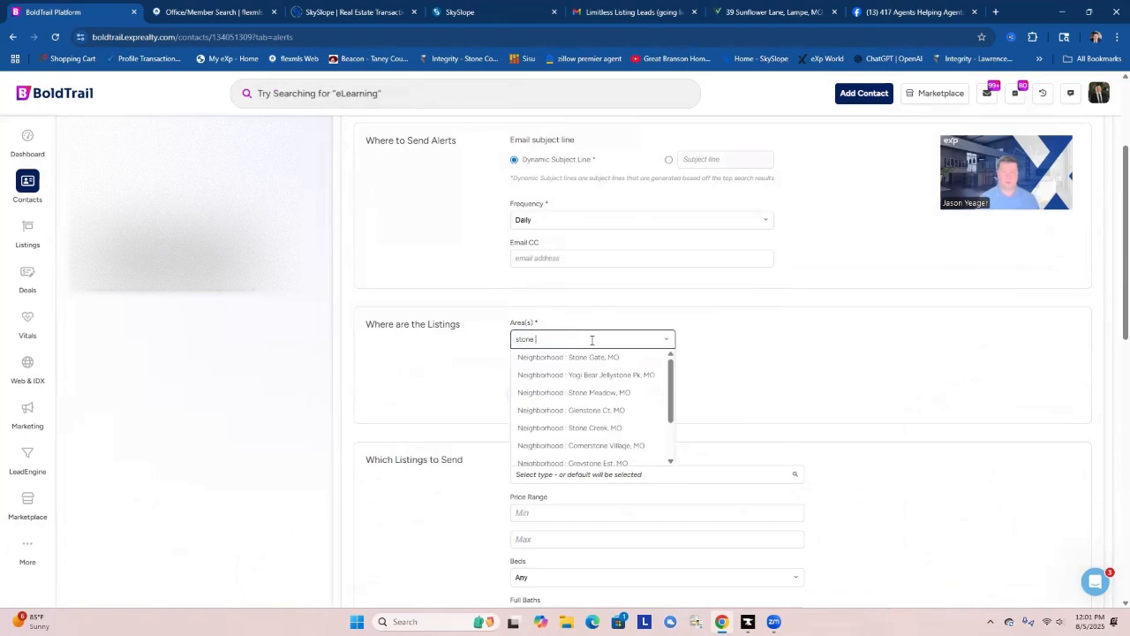
pyautogui.scroll(-1, 613, 396)
pyautogui.scroll(1, 602, 395)
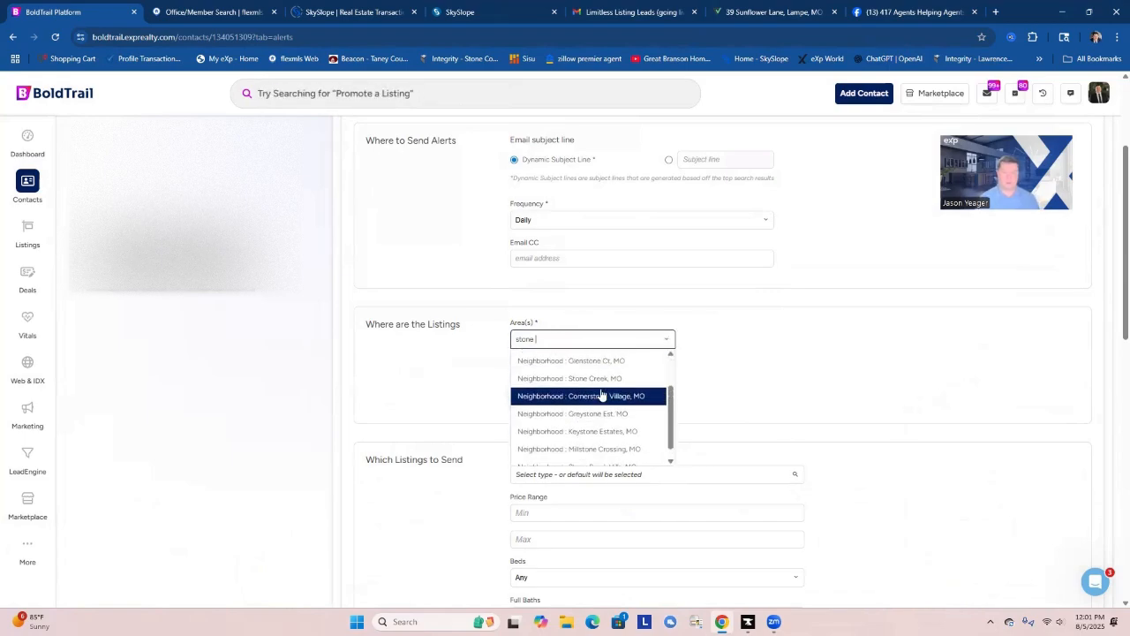
pyautogui.scroll(-2, 610, 395)
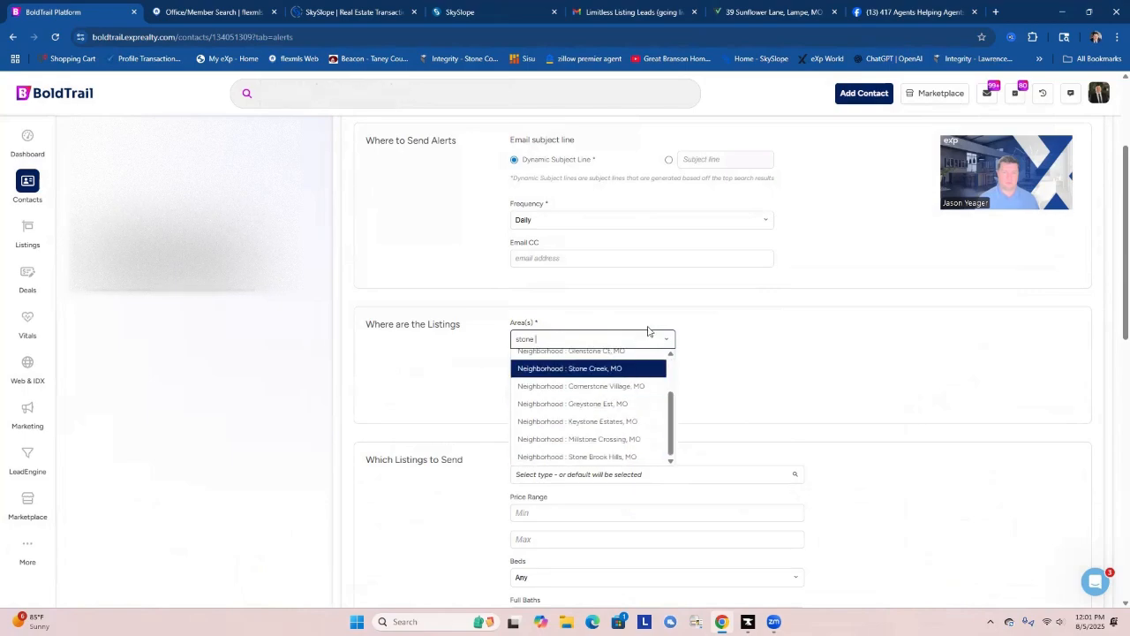
pyautogui.press('Return')
pyautogui.click(542, 338)
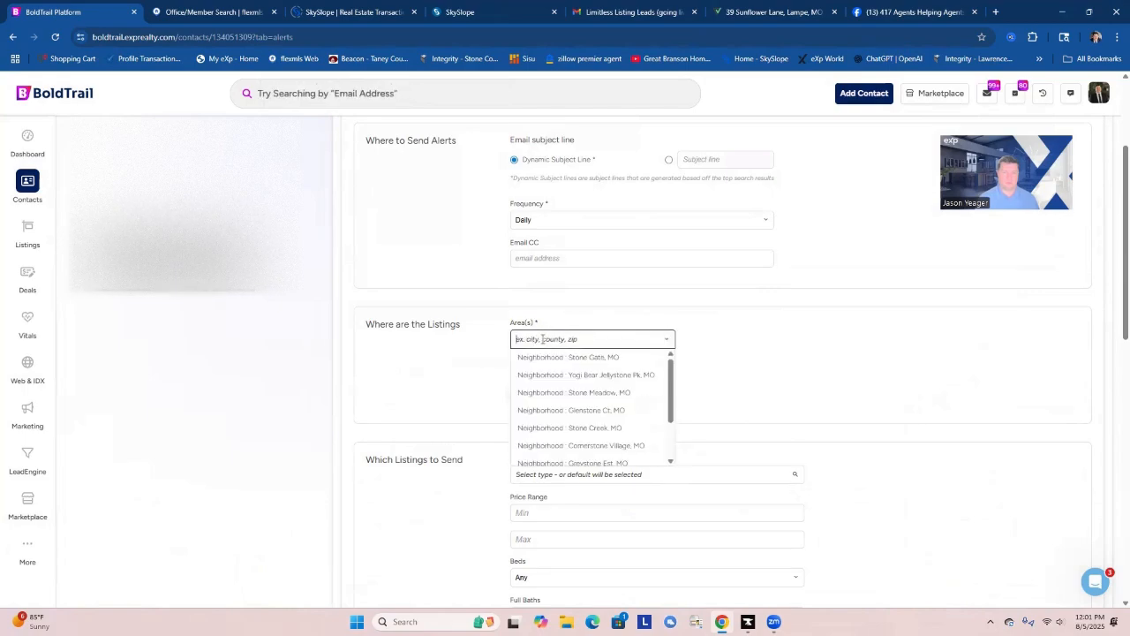
pyautogui.write('stone')
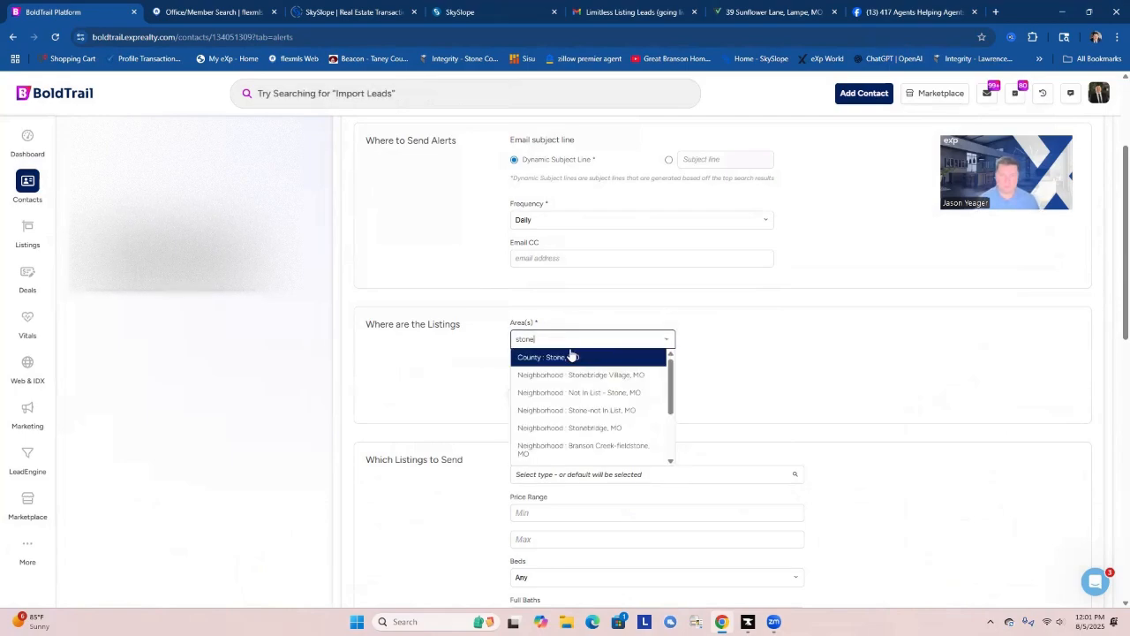
pyautogui.click(575, 359)
# Add the county Taney, MO to the alert's areas.
pyautogui.click(530, 336)
pyautogui.write('la')
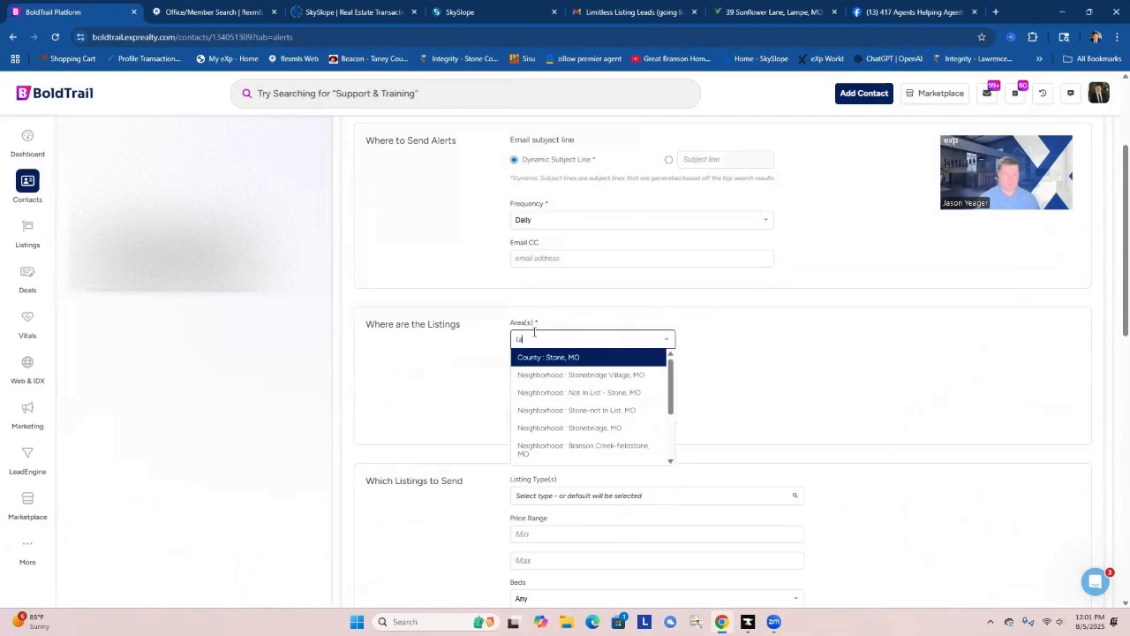
pyautogui.write('ney')
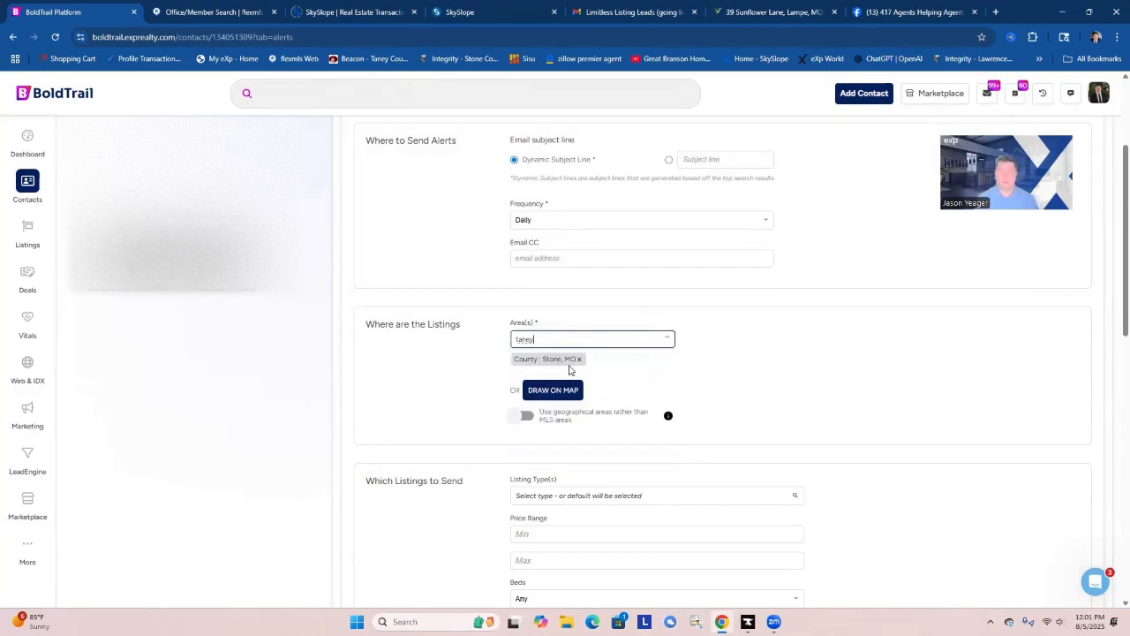
pyautogui.click(558, 364)
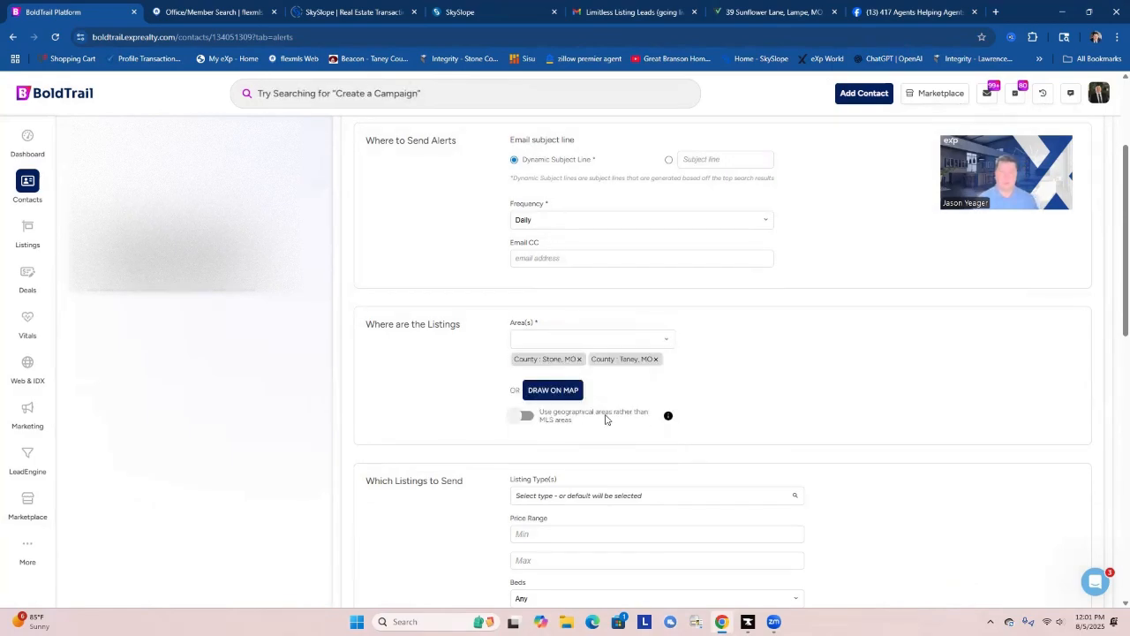
pyautogui.scroll(-2, 606, 419)
pyautogui.click(566, 319)
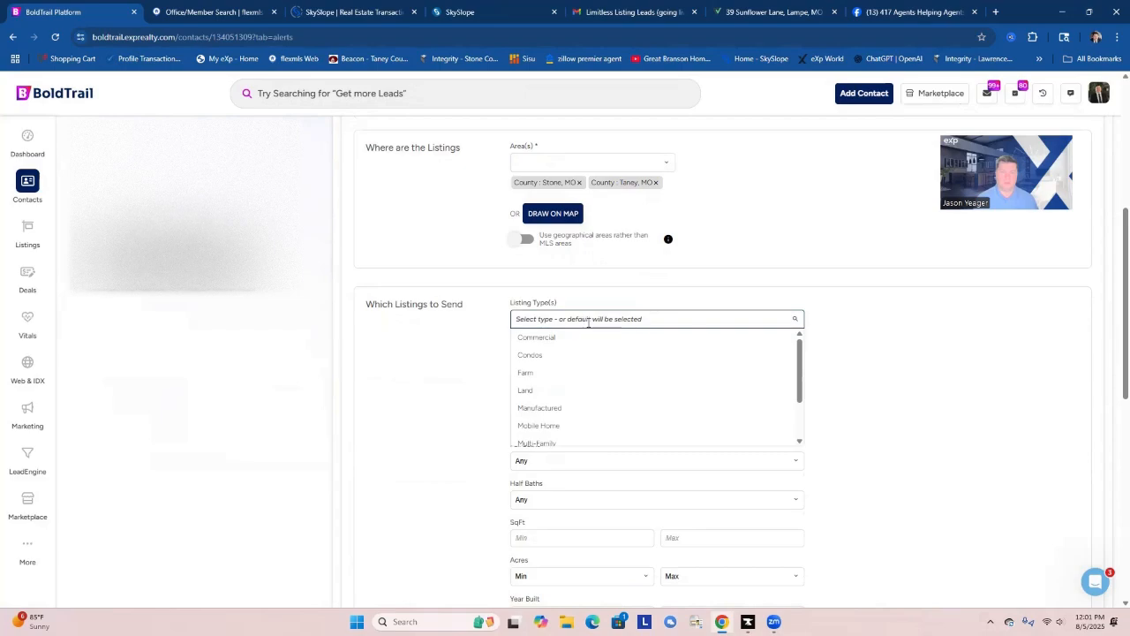
pyautogui.click(656, 294)
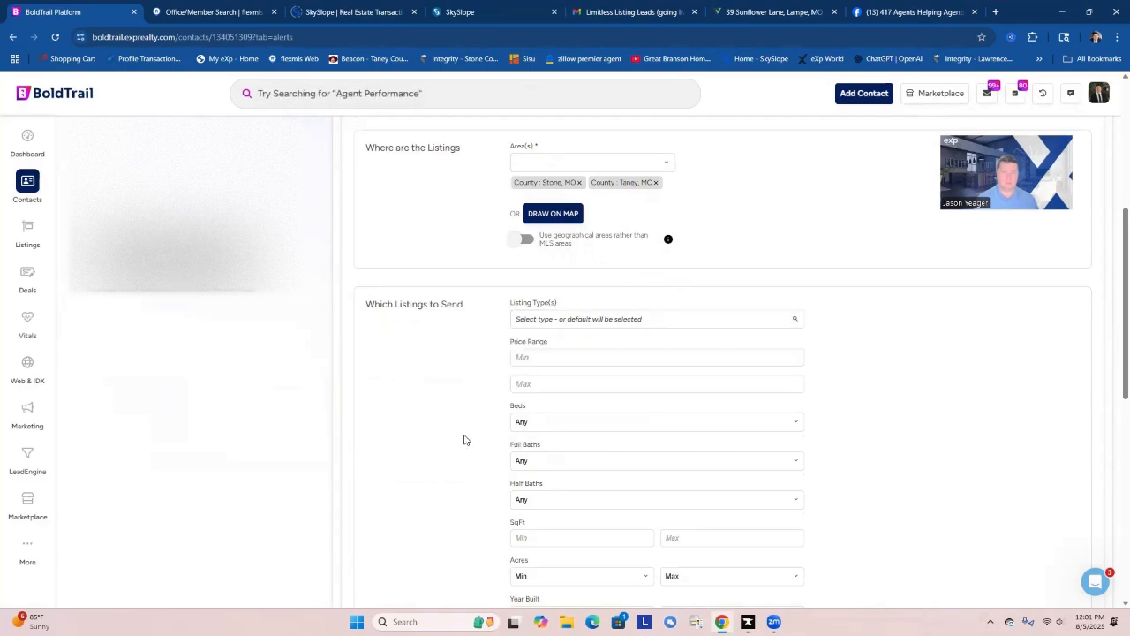
# Add a keyword filter row to the alert and try "vacation rental" as its keyword field.
pyautogui.scroll(-5, 465, 433)
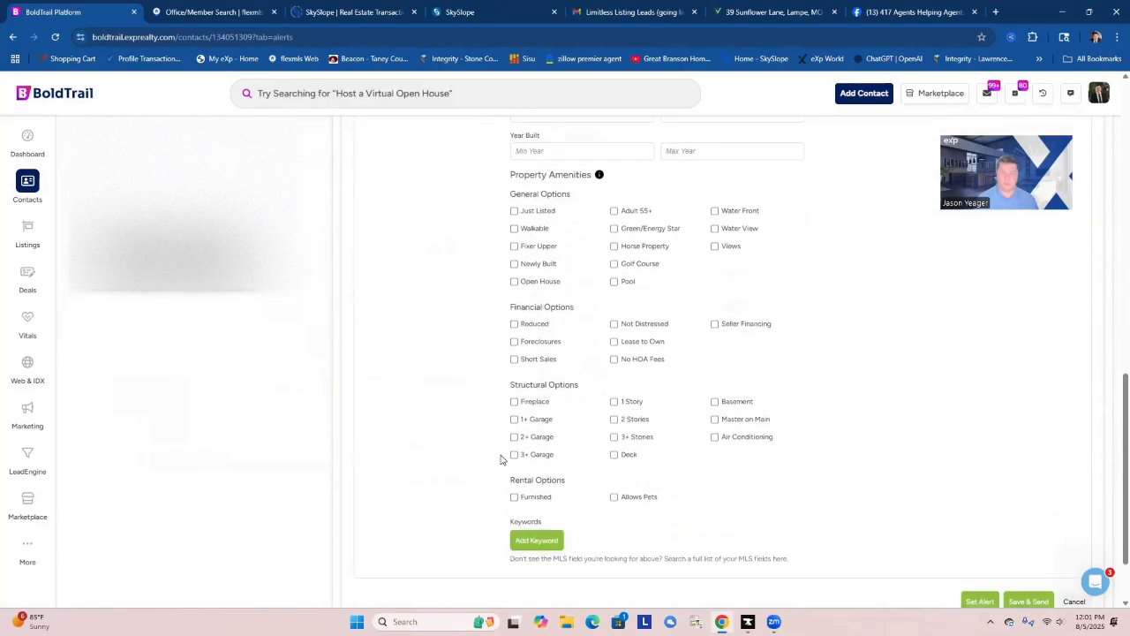
pyautogui.click(542, 534)
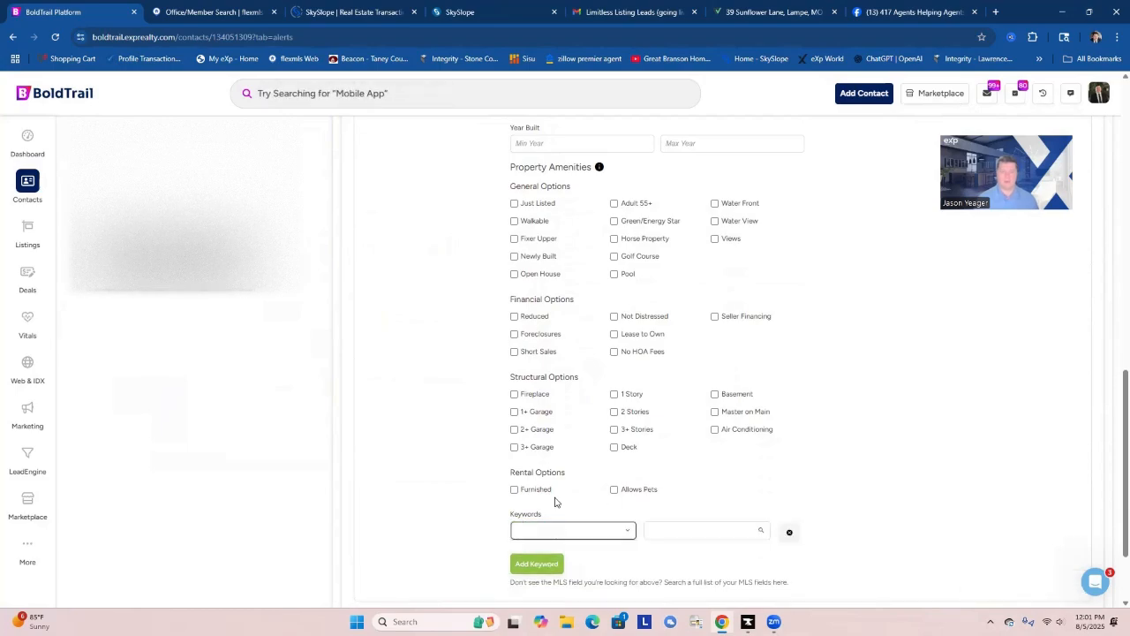
pyautogui.write('vacation')
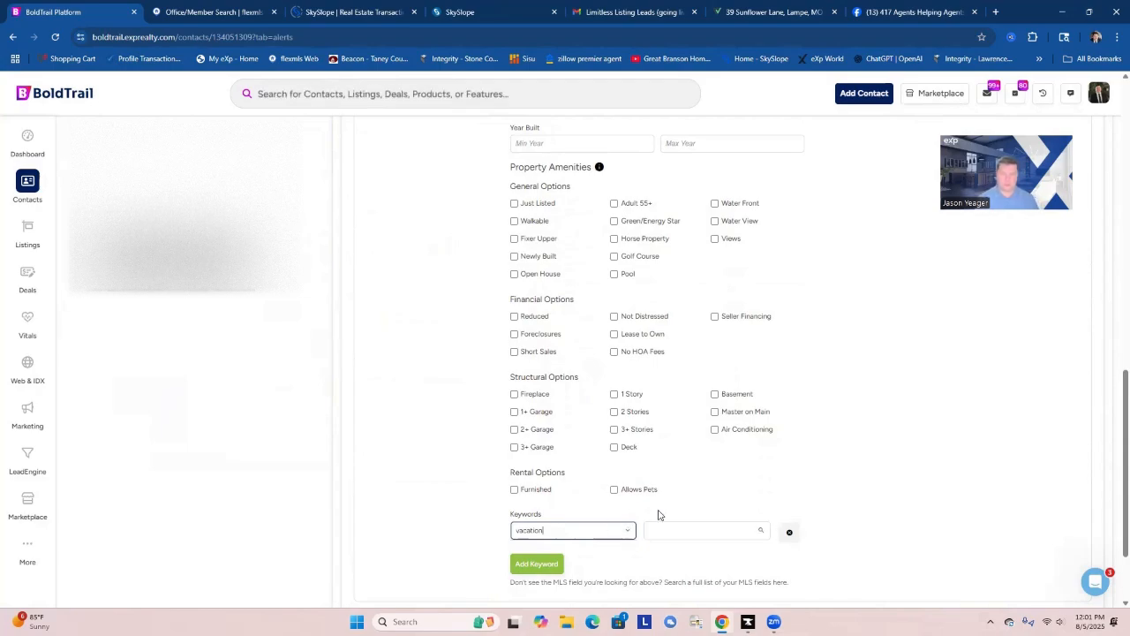
pyautogui.scroll(-2, 659, 512)
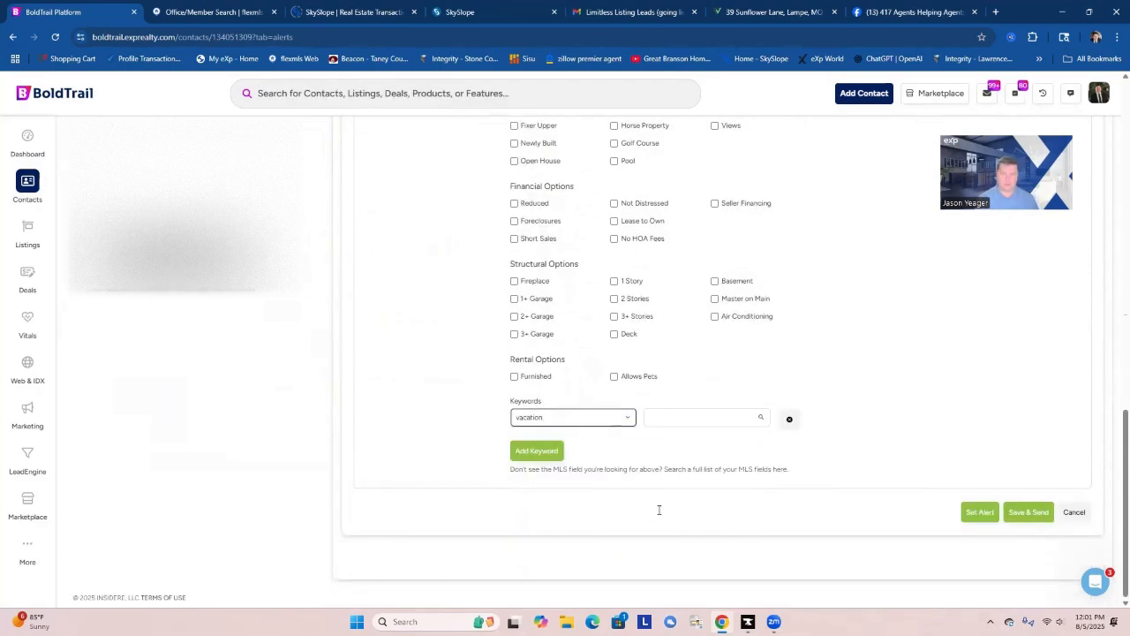
pyautogui.click(561, 422)
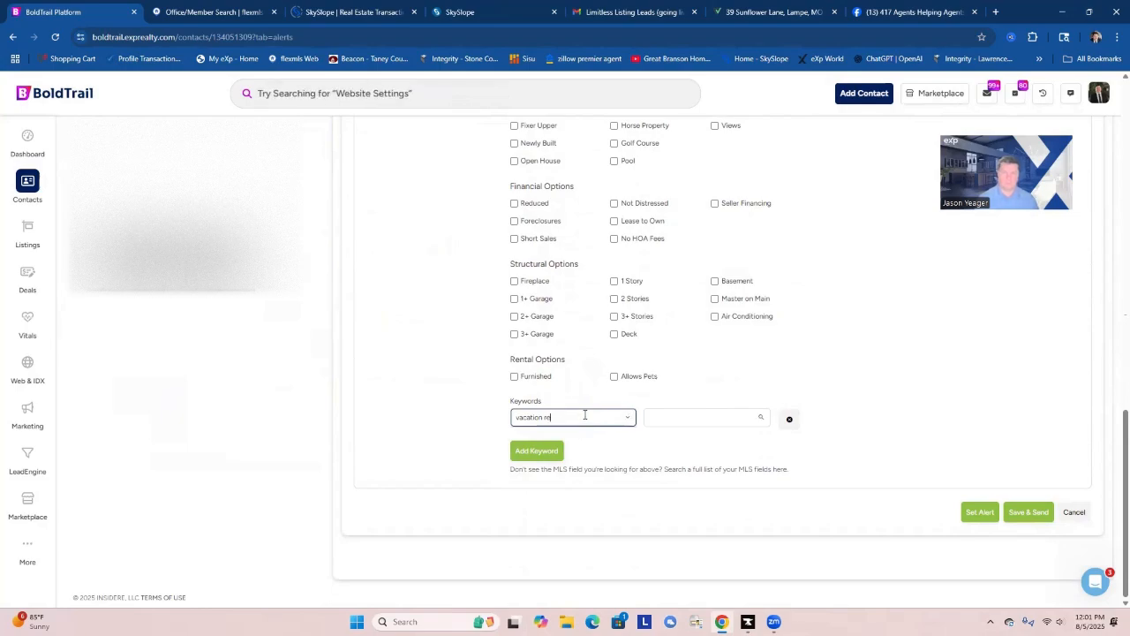
pyautogui.write('rental')
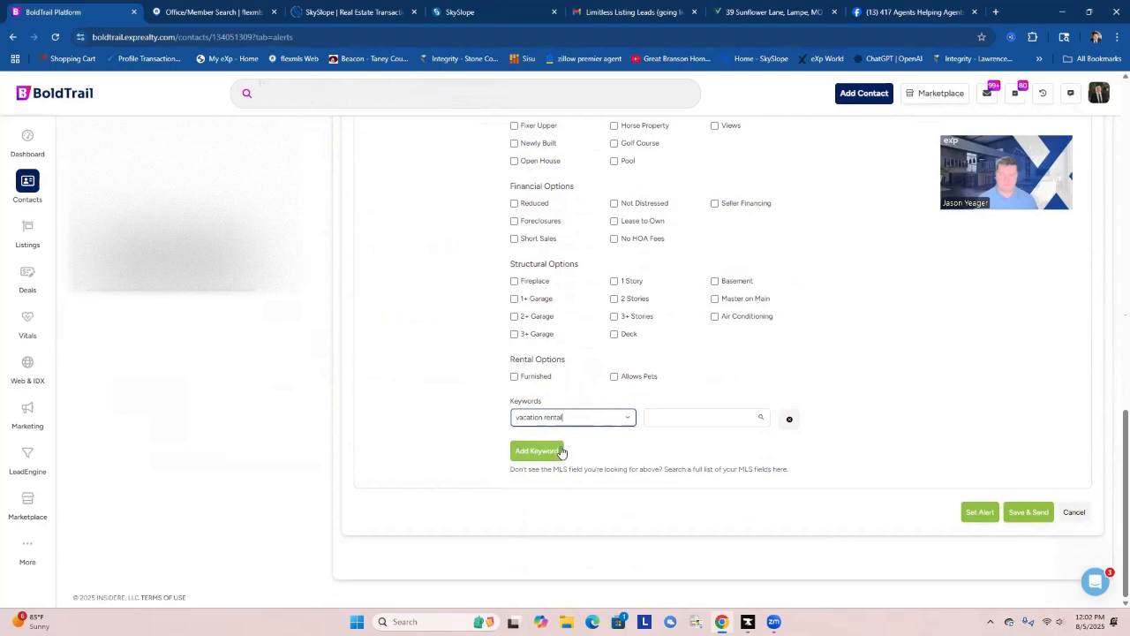
pyautogui.click(673, 418)
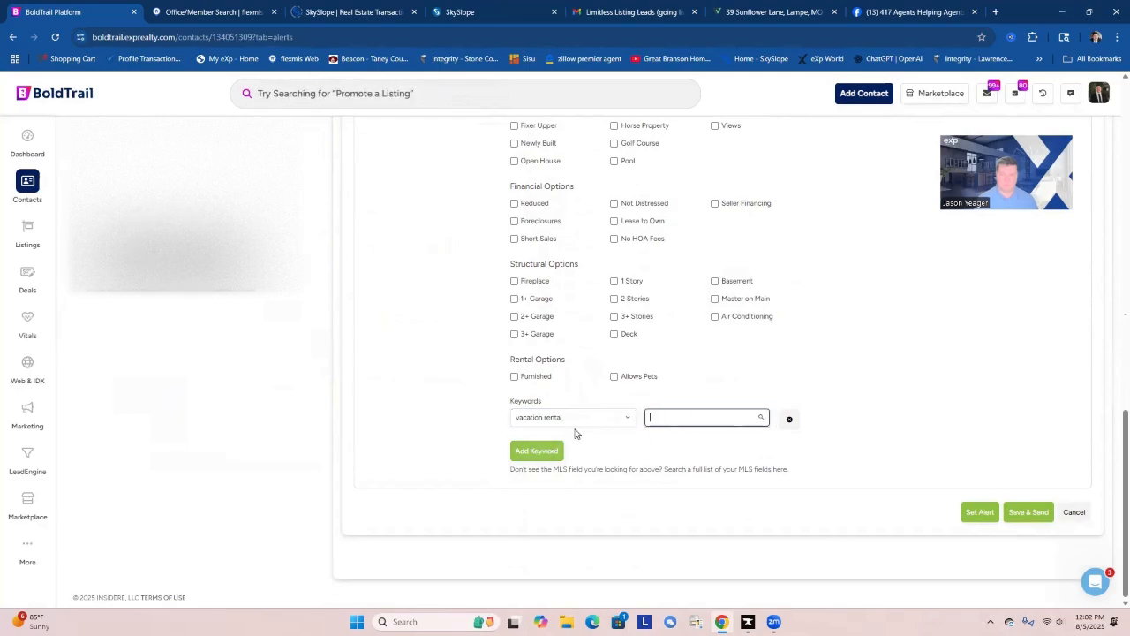
pyautogui.click(631, 417)
pyautogui.scroll(2, 660, 413)
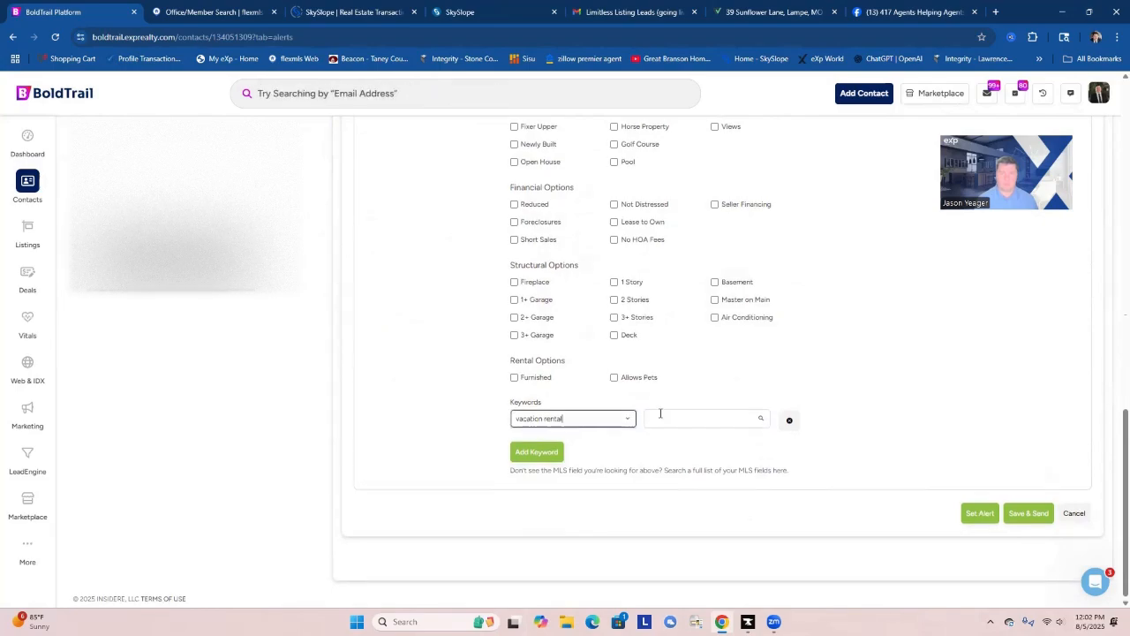
pyautogui.scroll(2, 660, 413)
pyautogui.scroll(-5, 660, 415)
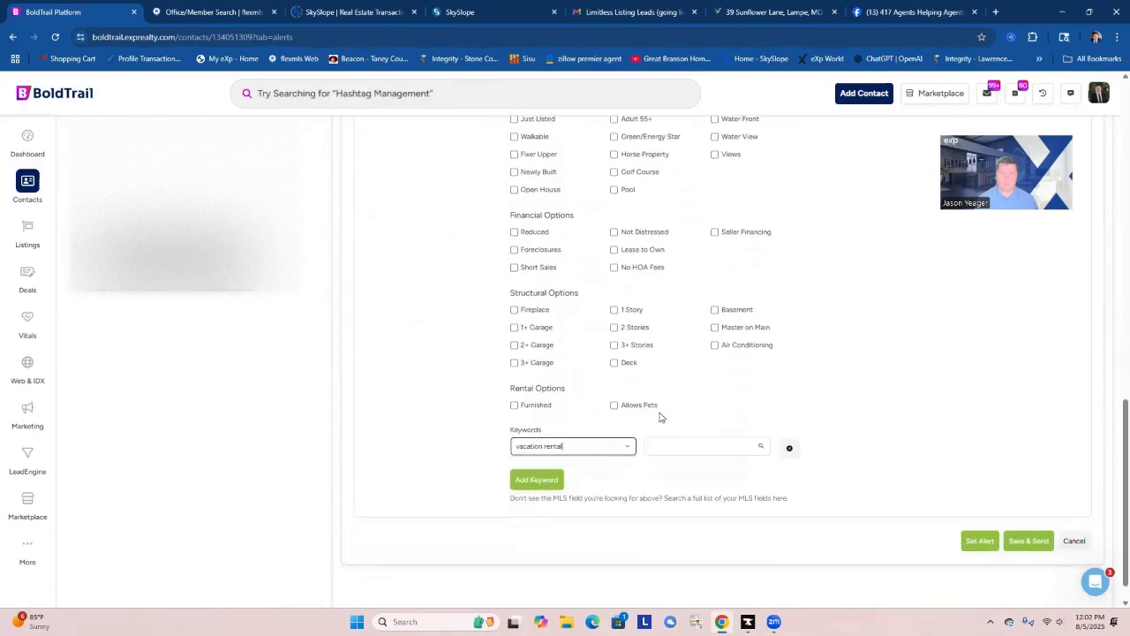
# Try the shorter entries "v" and "vaca" to find a matching keyword field, and clear the entry.
pyautogui.tripleClick(572, 415)
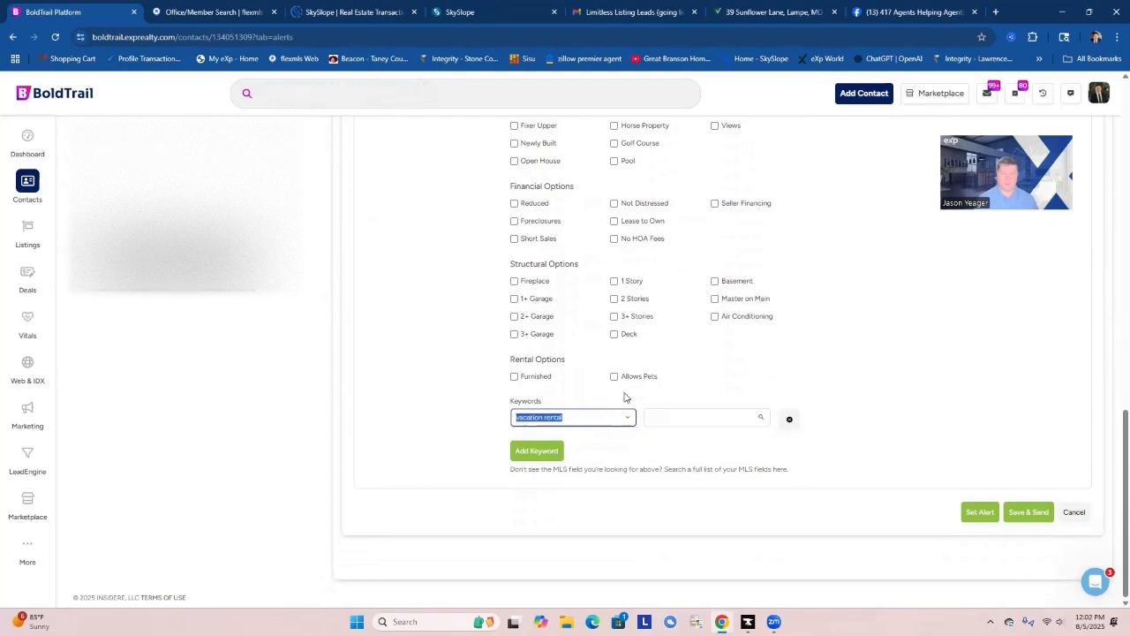
pyautogui.write('va')
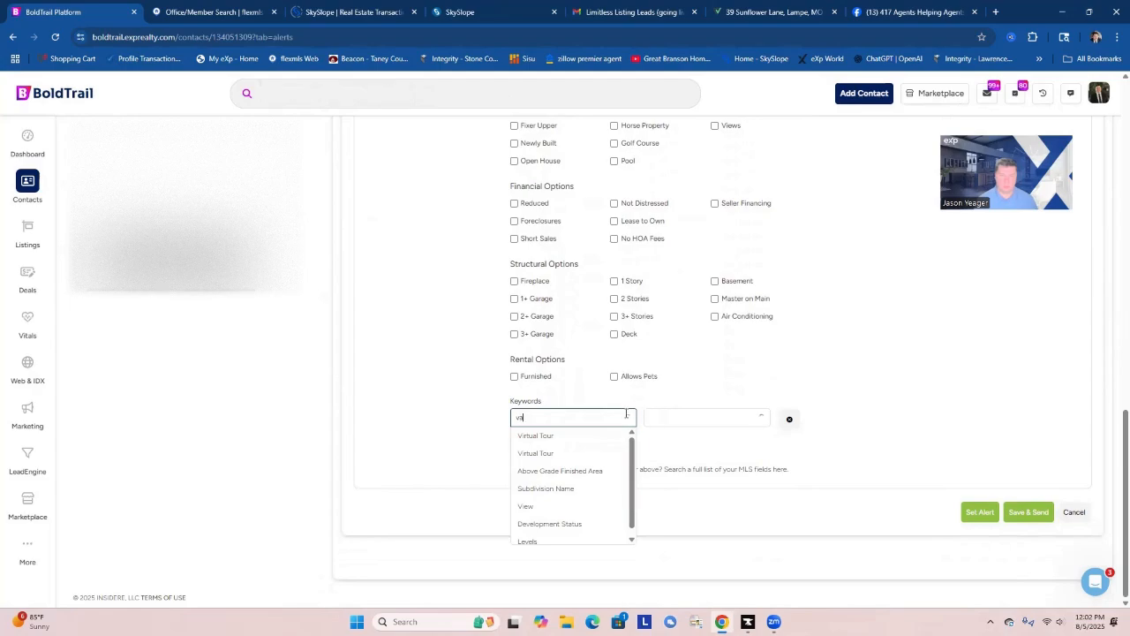
pyautogui.click(625, 417)
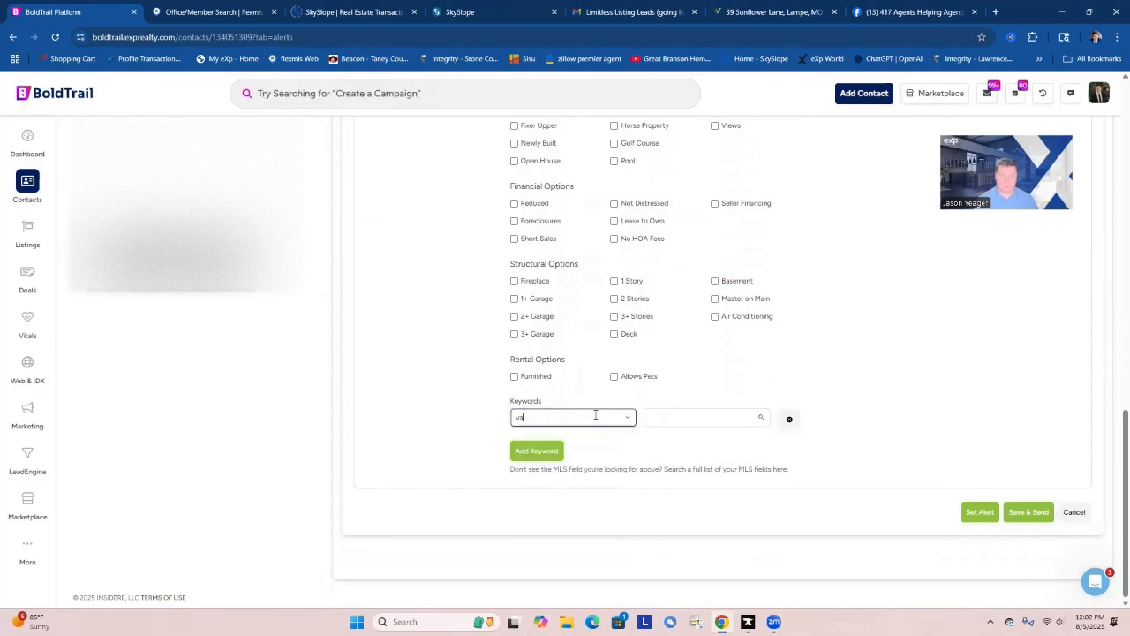
pyautogui.write('ca')
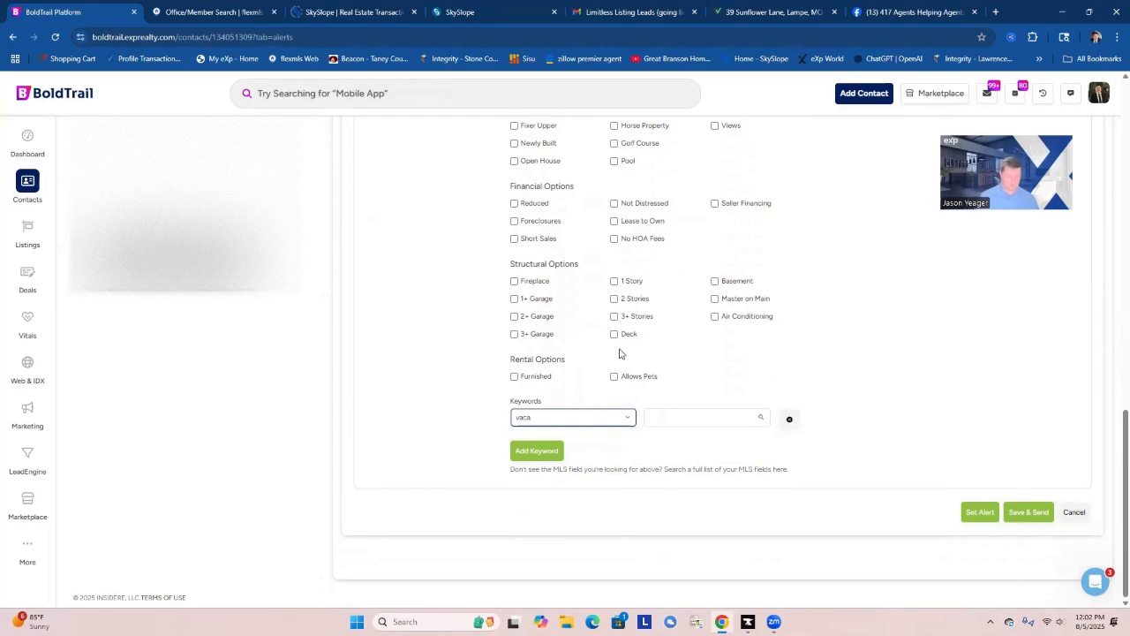
pyautogui.press('BackSpace')
pyautogui.press('BackSpace')
pyautogui.press('BackSpace')
# Try finding a keyword field with "short te" and "renta", and leave the keyword field empty.
pyautogui.write('t')
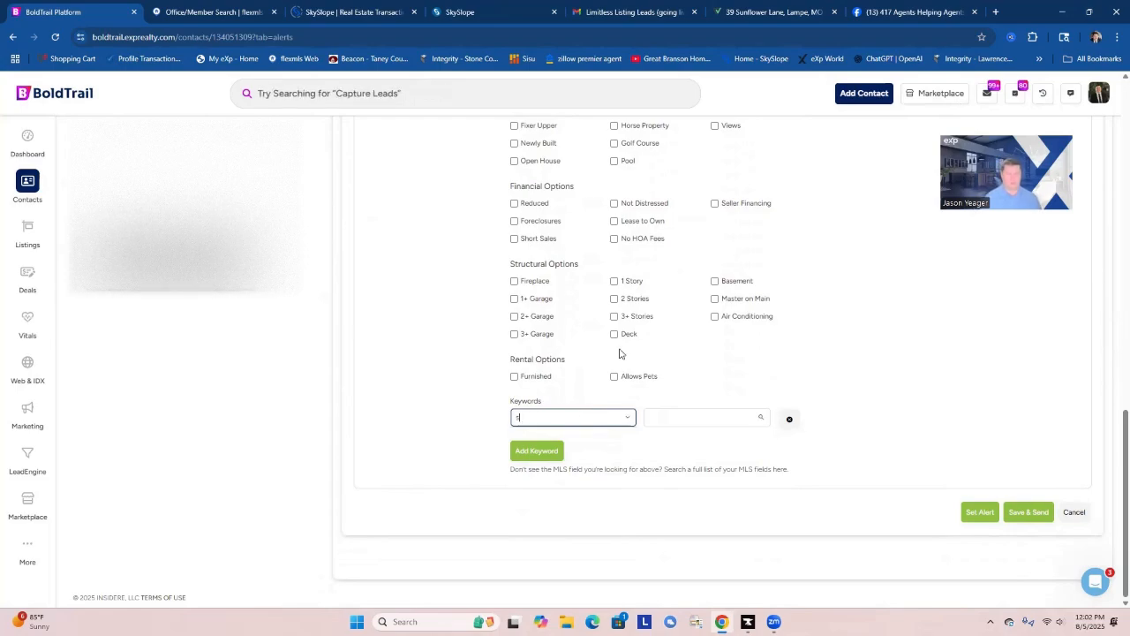
pyautogui.write('hort')
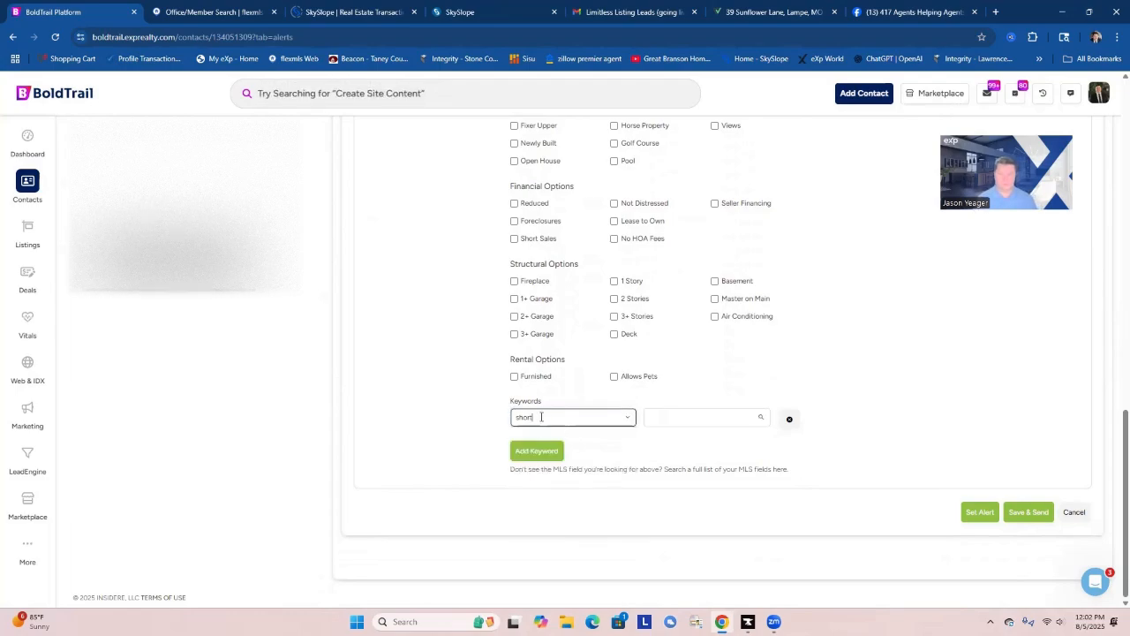
pyautogui.write(' ter')
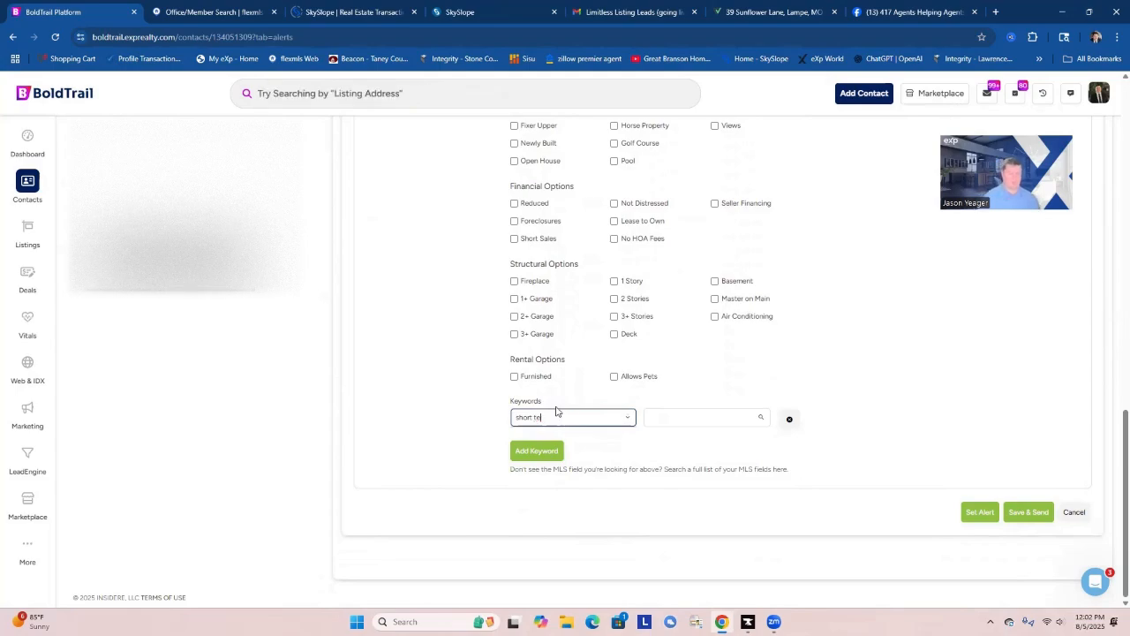
pyautogui.press('BackSpace')
pyautogui.press('BackSpace')
pyautogui.press('BackSpace')
pyautogui.press('BackSpace')
pyautogui.press('BackSpace')
pyautogui.write('renta')
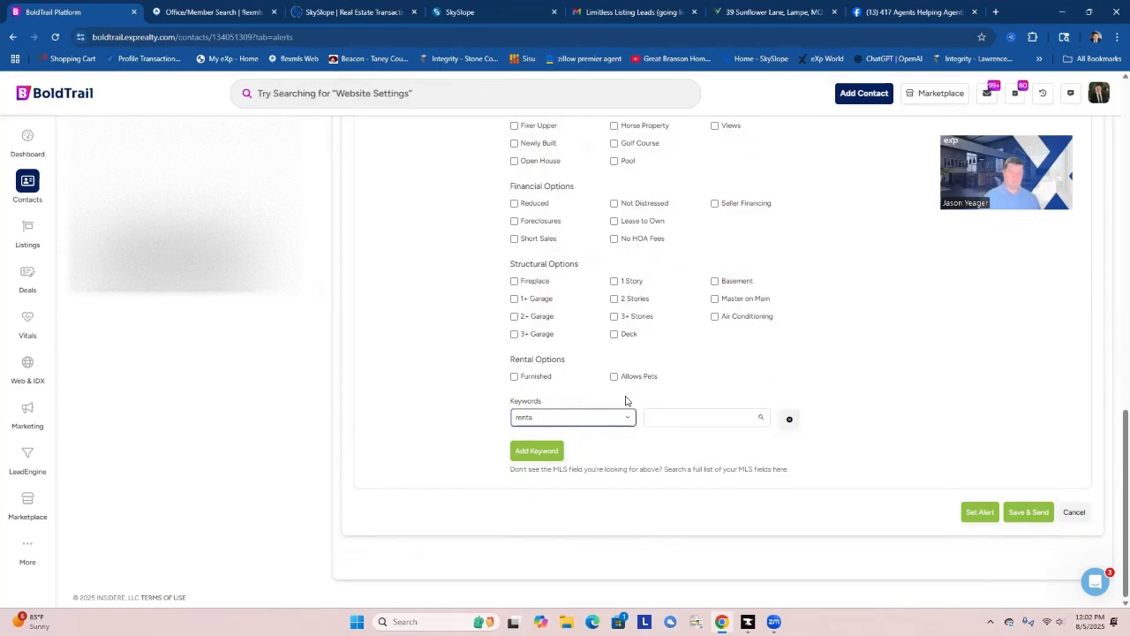
pyautogui.press('BackSpace')
pyautogui.press('BackSpace')
pyautogui.press('BackSpace')
pyautogui.press('BackSpace')
pyautogui.press('BackSpace')
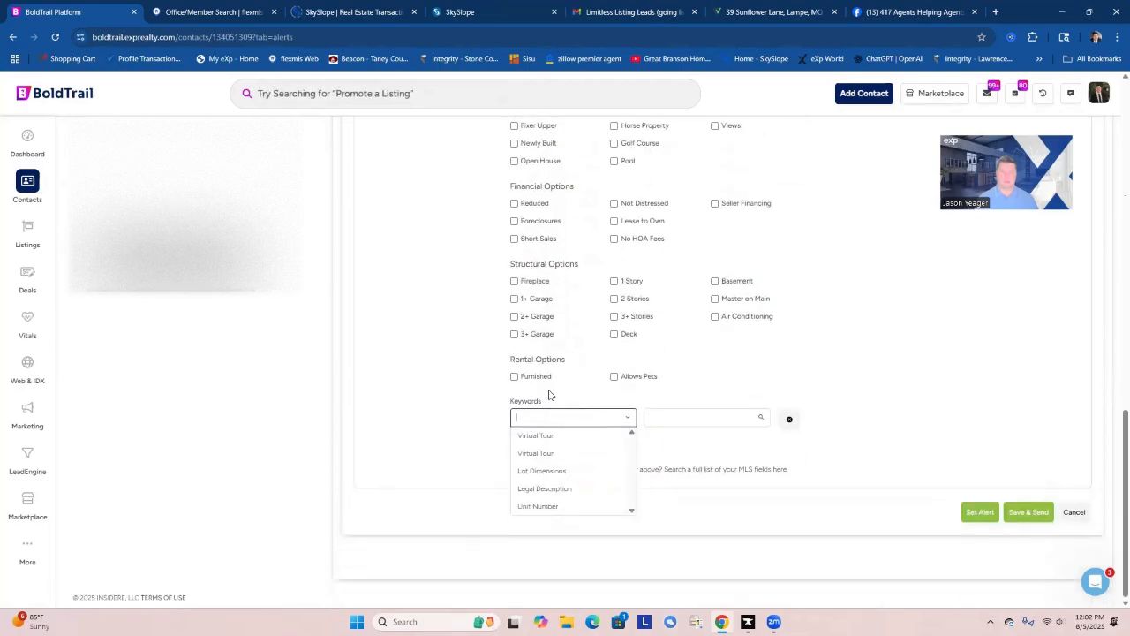
pyautogui.click(459, 370)
# Review the search alert settings from the title and areas down to the amenities and keyword filters.
pyautogui.scroll(4, 830, 401)
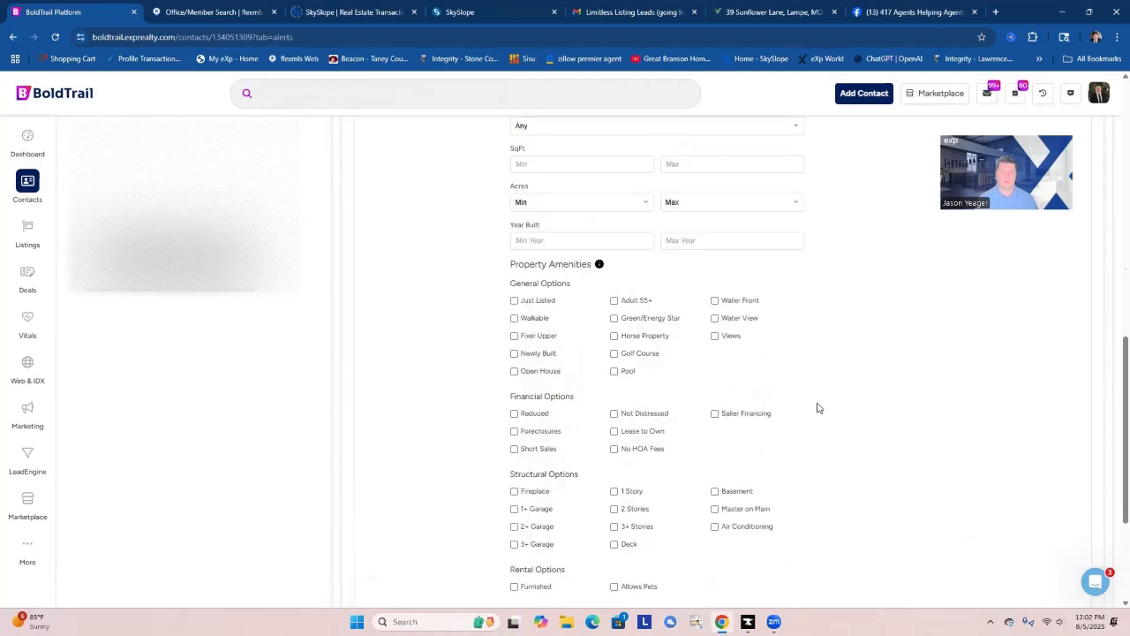
pyautogui.scroll(2, 816, 408)
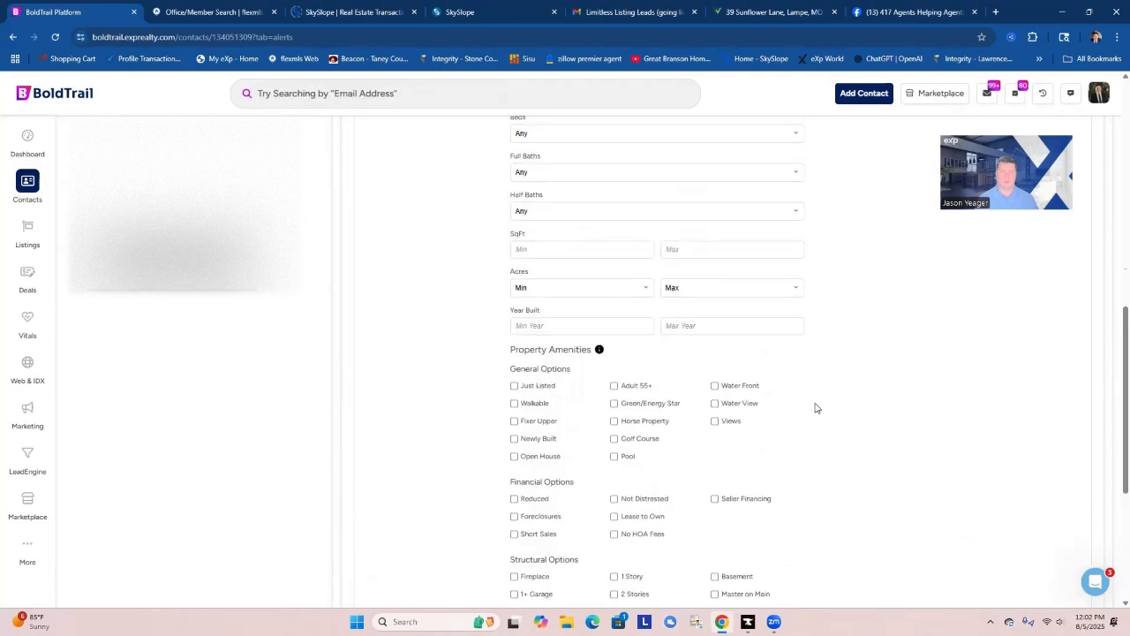
pyautogui.scroll(6, 816, 408)
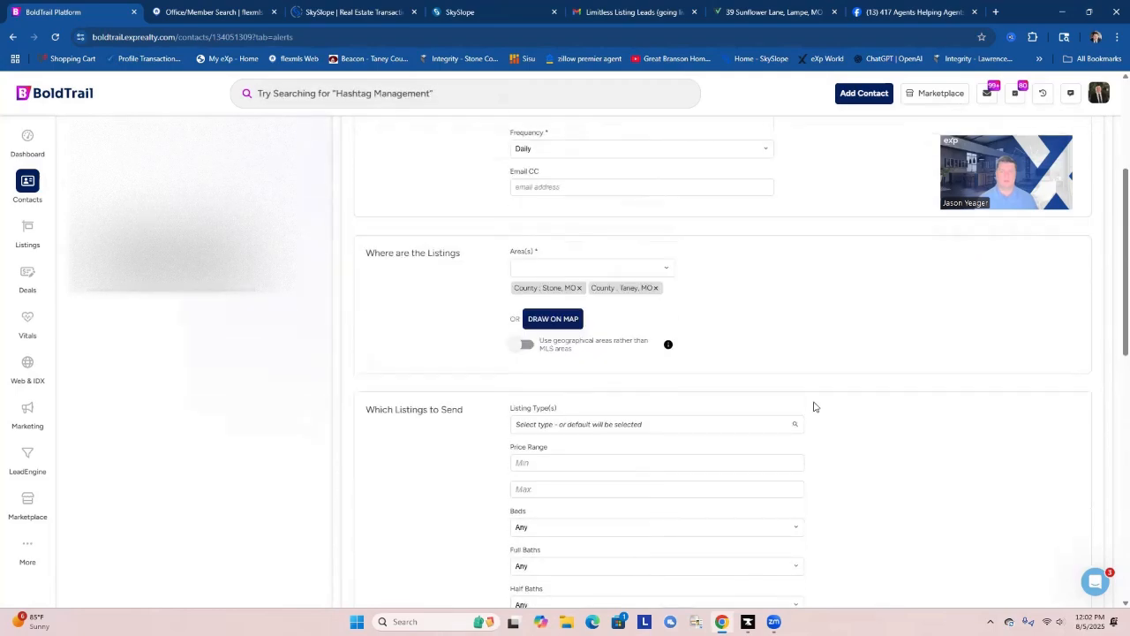
pyautogui.scroll(1, 807, 403)
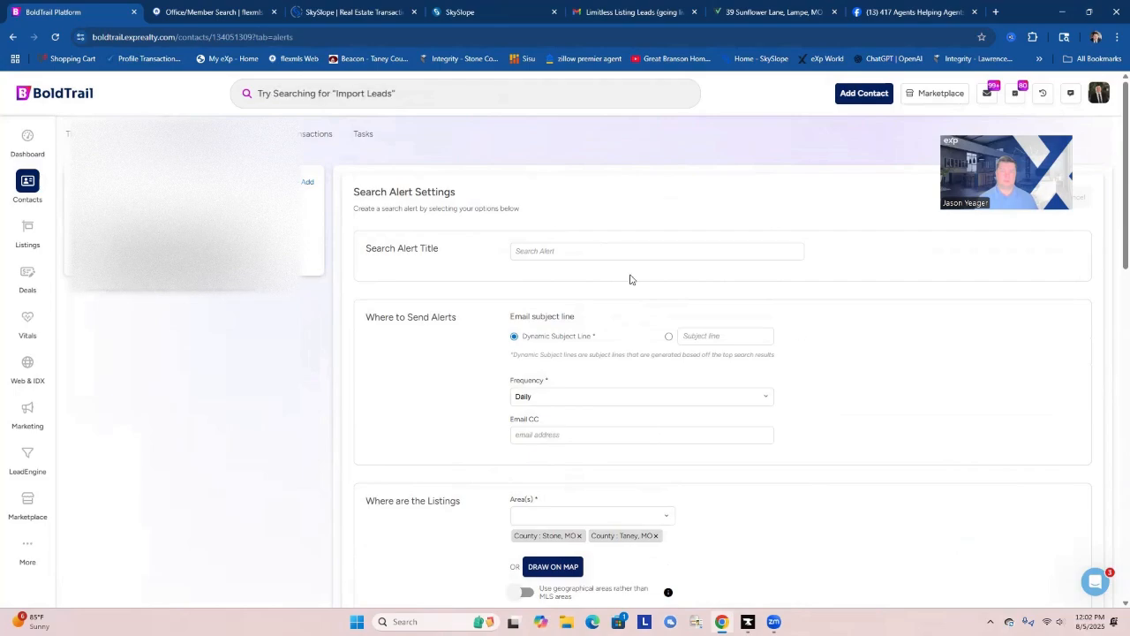
pyautogui.scroll(-15, 580, 396)
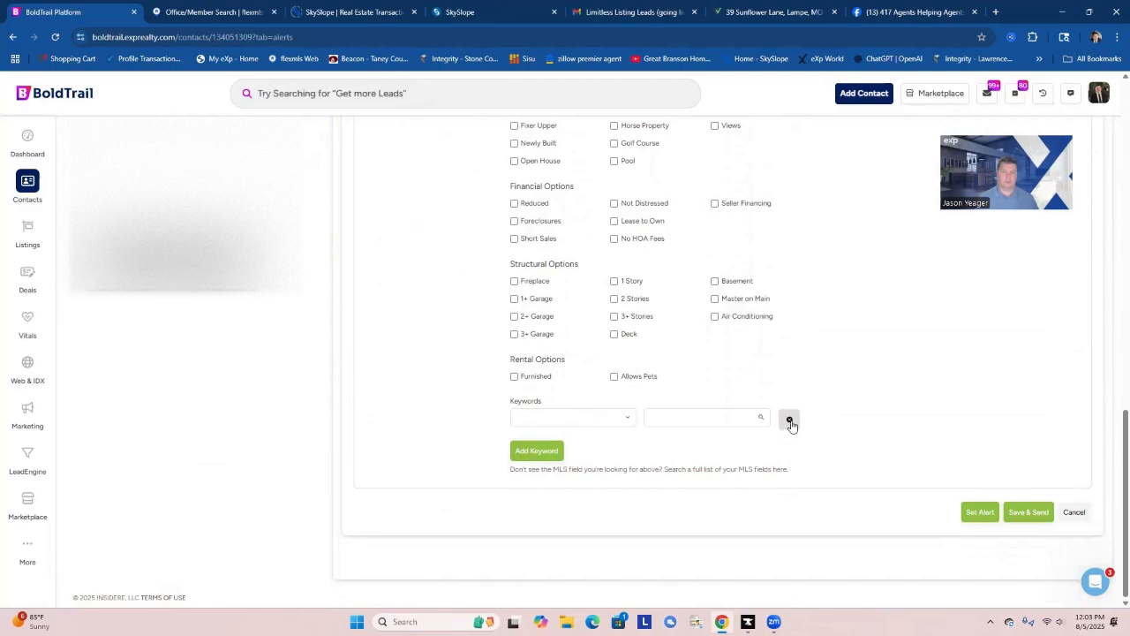
pyautogui.scroll(5, 477, 391)
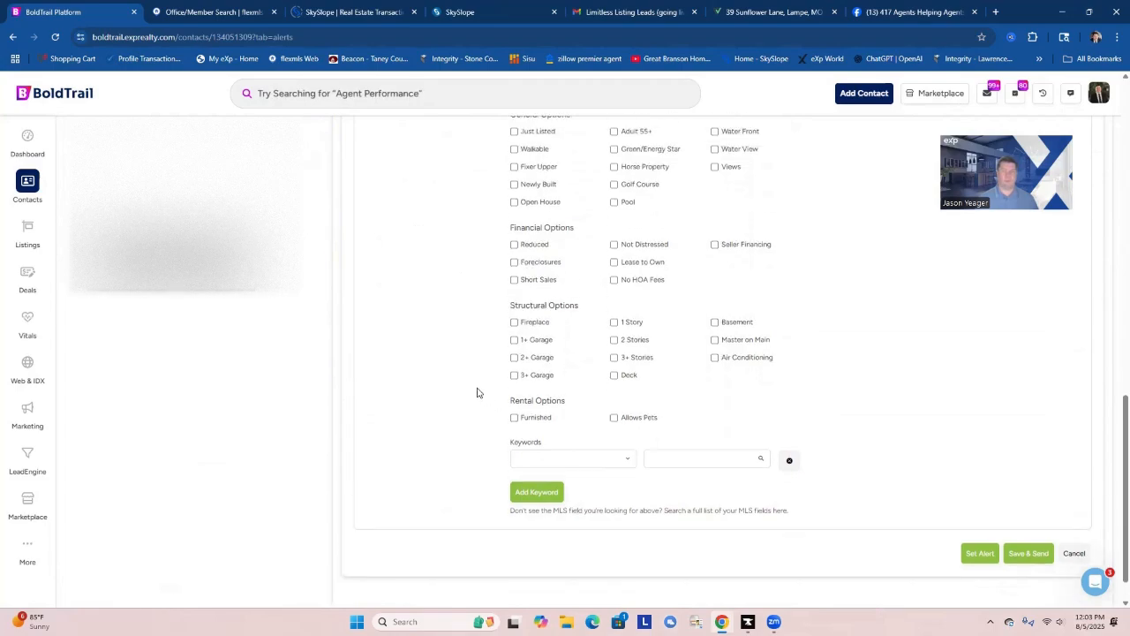
# Leave the alert settings without saving and review the contact's timeline of sent emails and tasks down to the July 10 entries.
pyautogui.scroll(5, 466, 380)
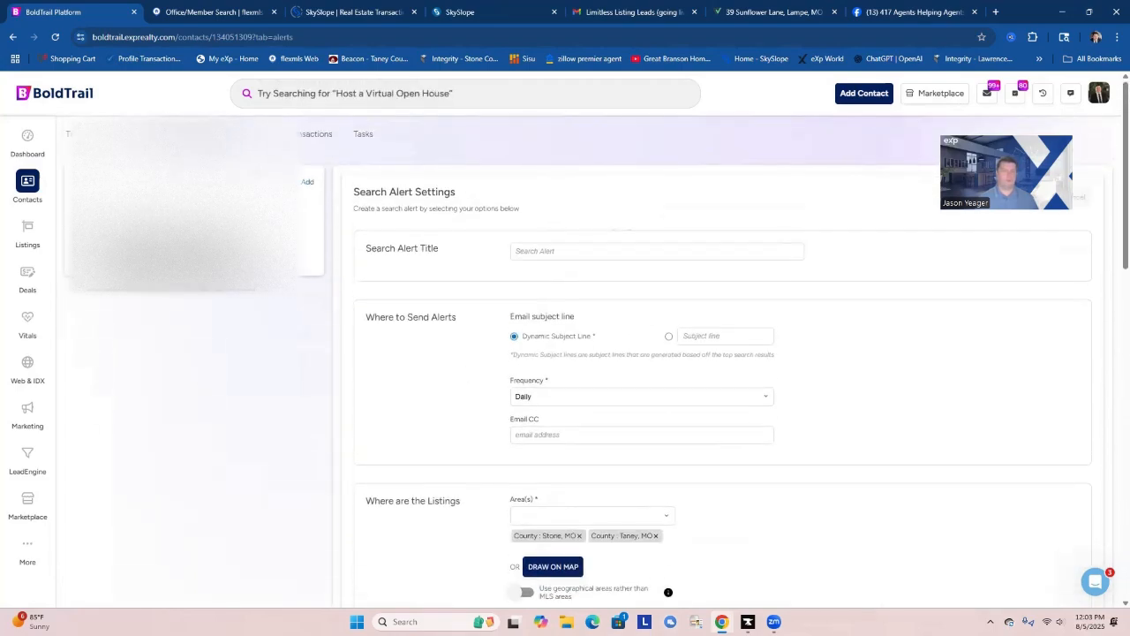
pyautogui.click(81, 134)
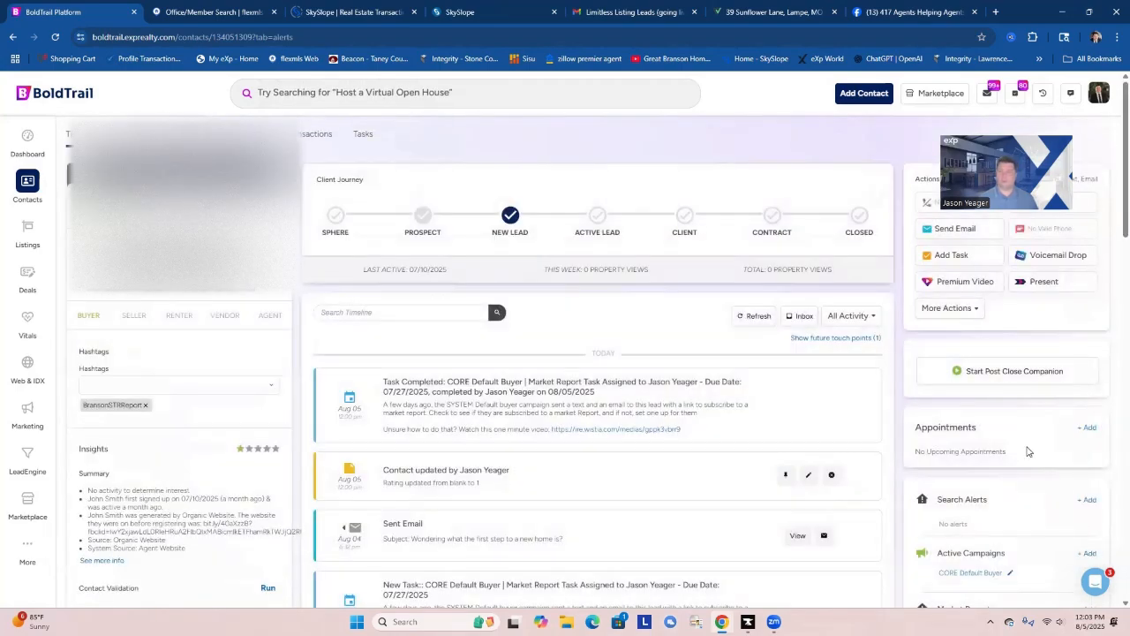
pyautogui.scroll(-2, 989, 501)
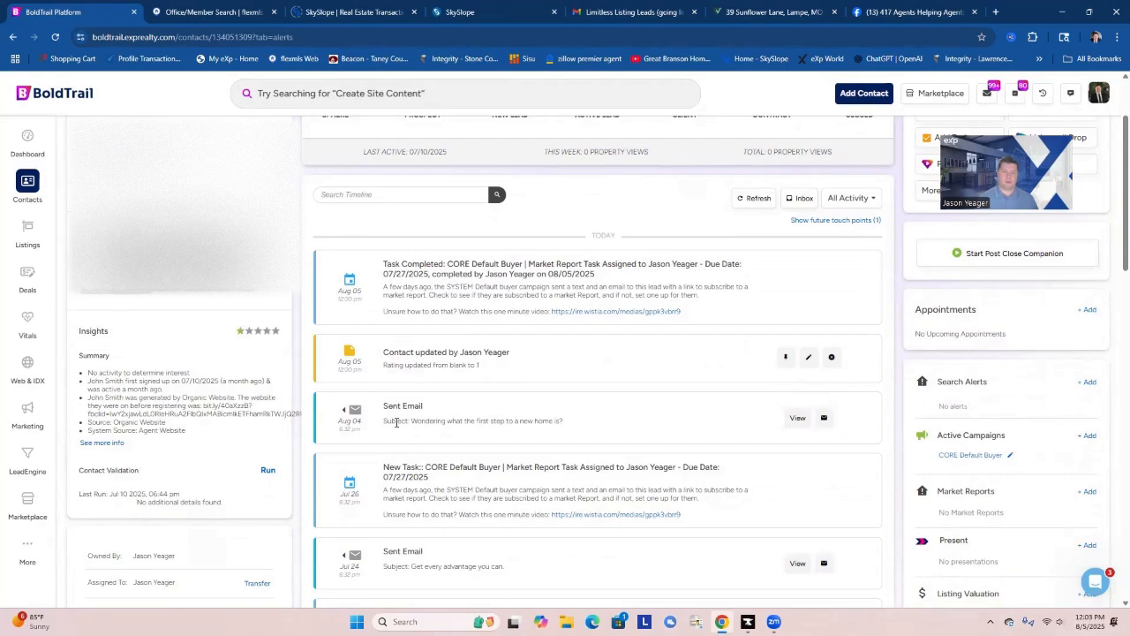
pyautogui.scroll(-3, 777, 499)
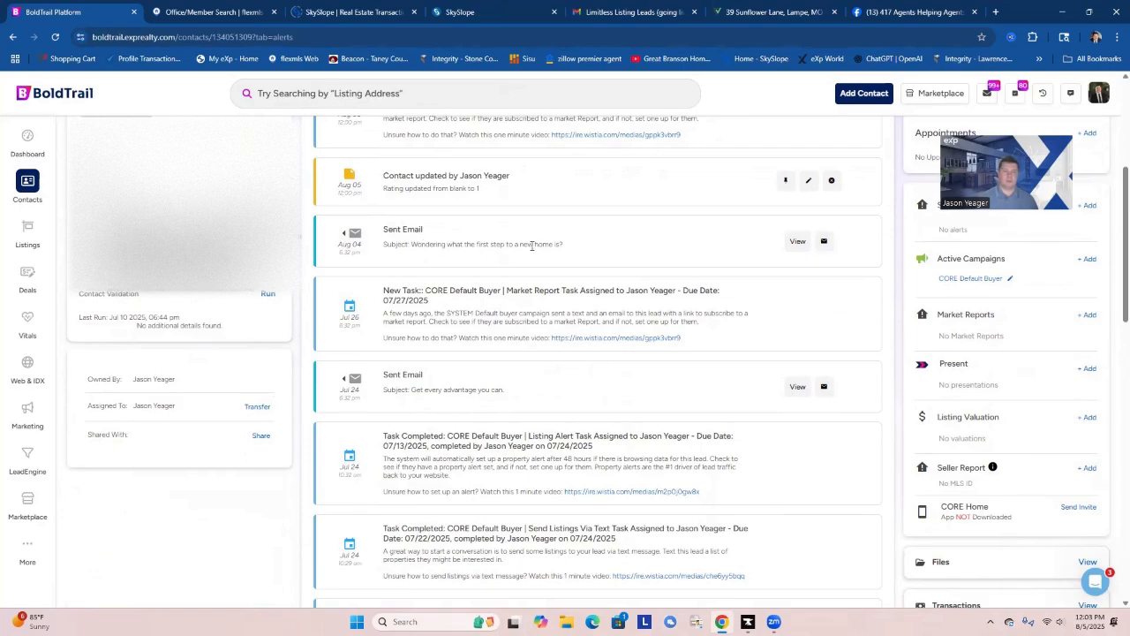
pyautogui.scroll(-3, 759, 459)
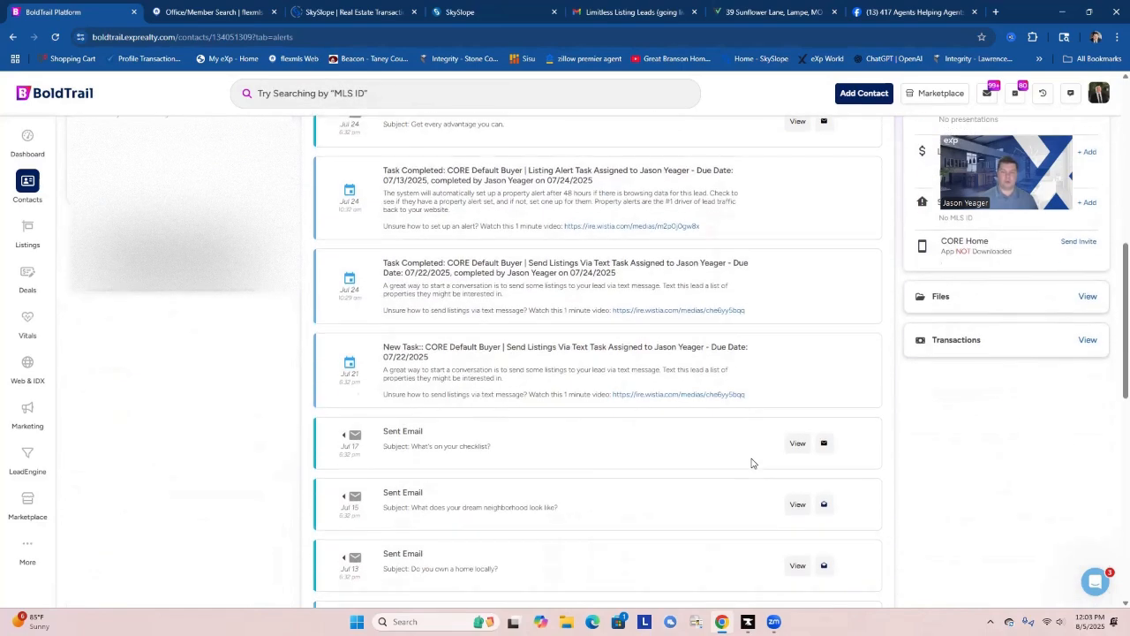
pyautogui.scroll(-2, 752, 463)
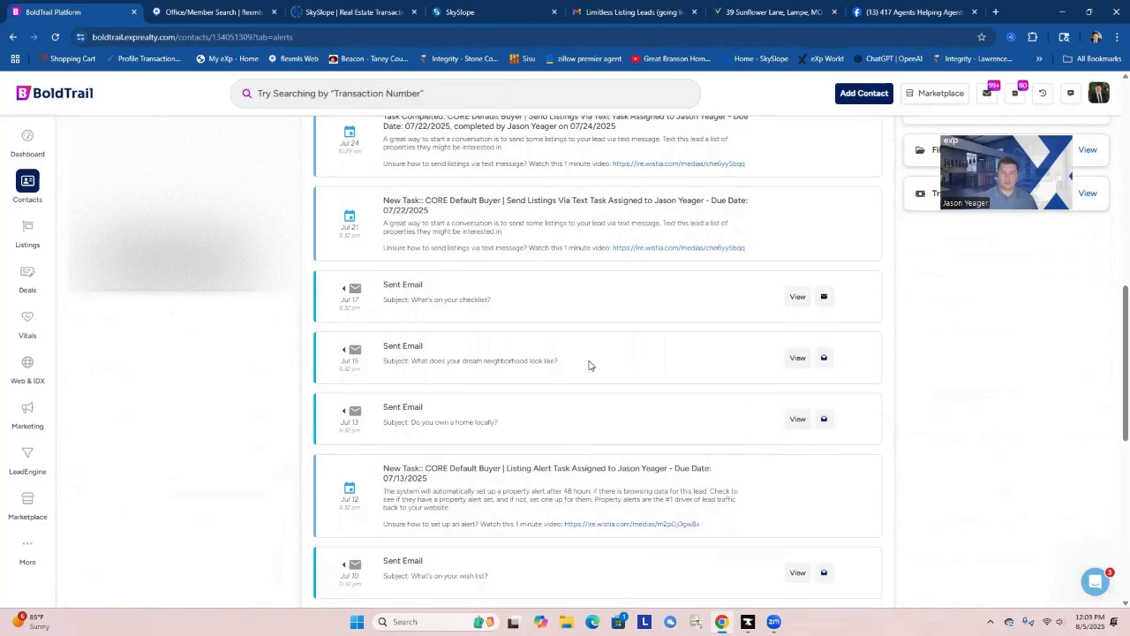
pyautogui.scroll(-1, 583, 371)
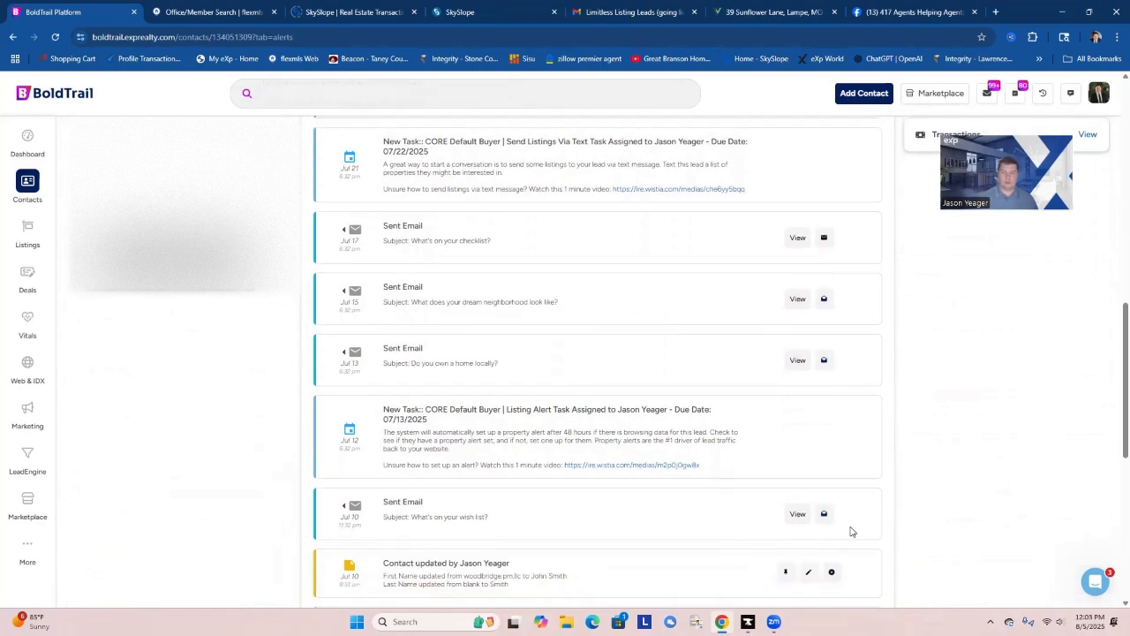
pyautogui.moveTo(830, 525)
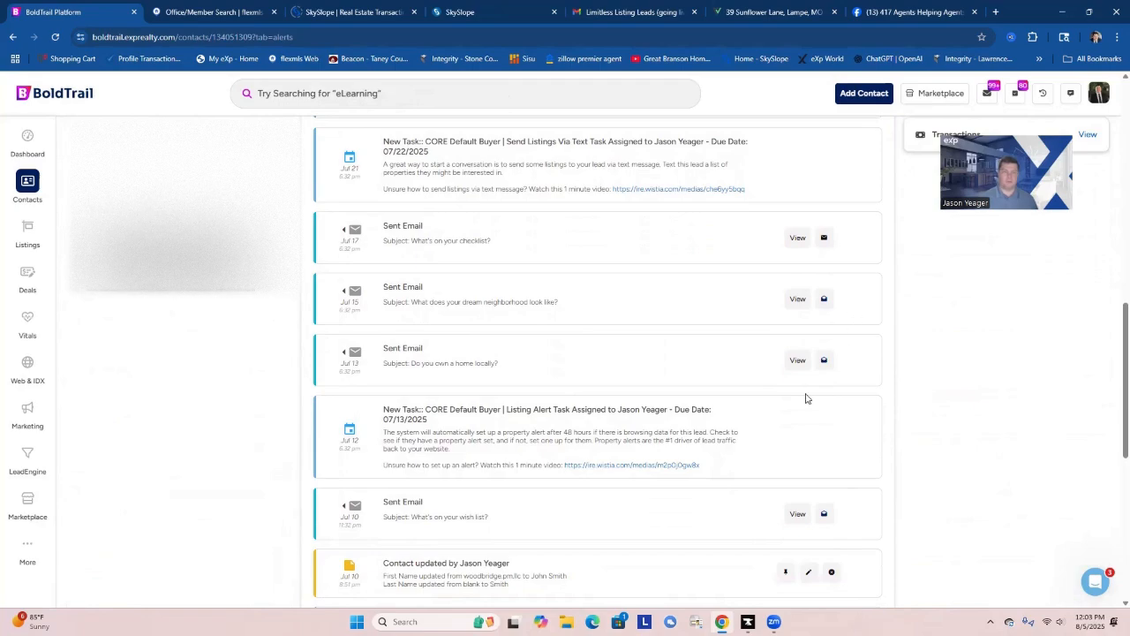
pyautogui.scroll(3, 809, 381)
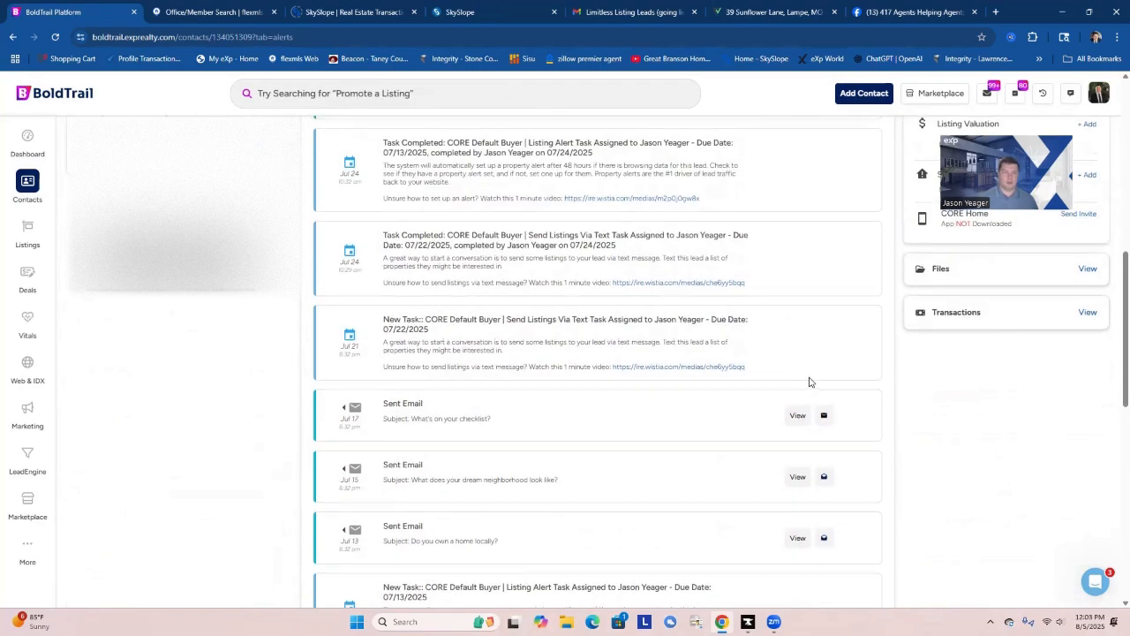
pyautogui.scroll(10, 809, 381)
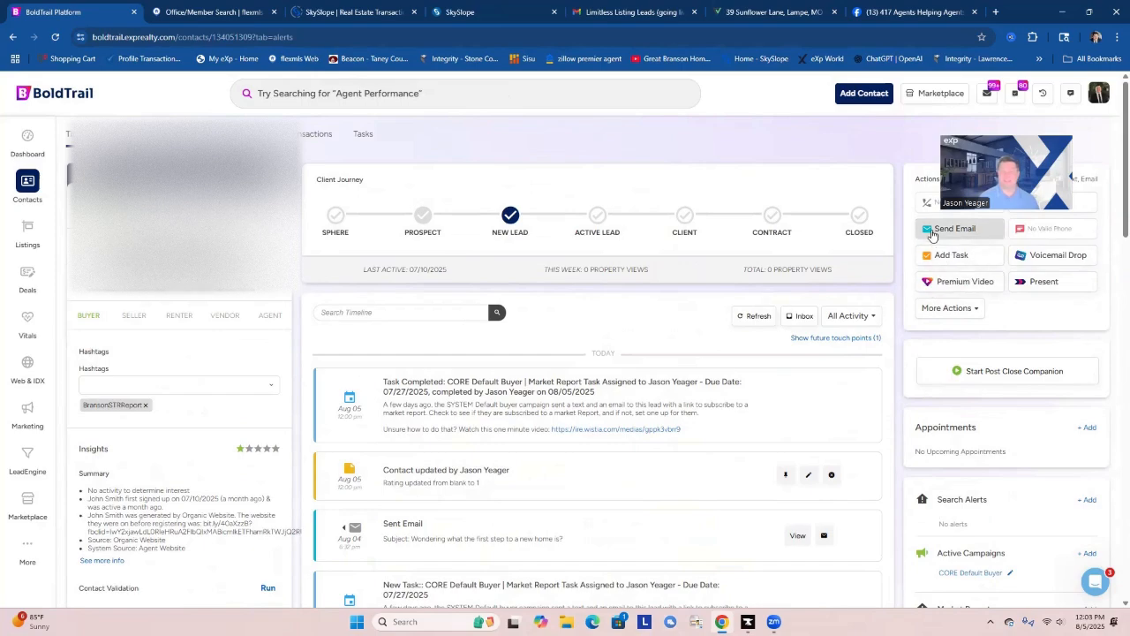
# Read the Aug 04 sent email "Wondering what the first step to a new home is?" from the timeline and close it.
pyautogui.scroll(-2, 662, 456)
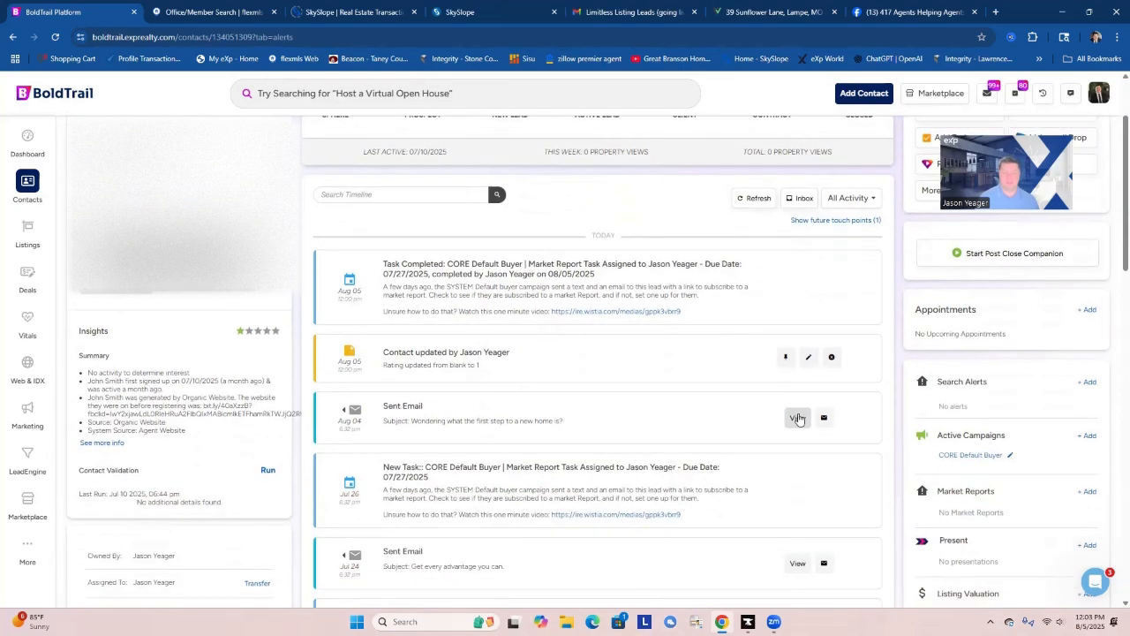
pyautogui.click(798, 418)
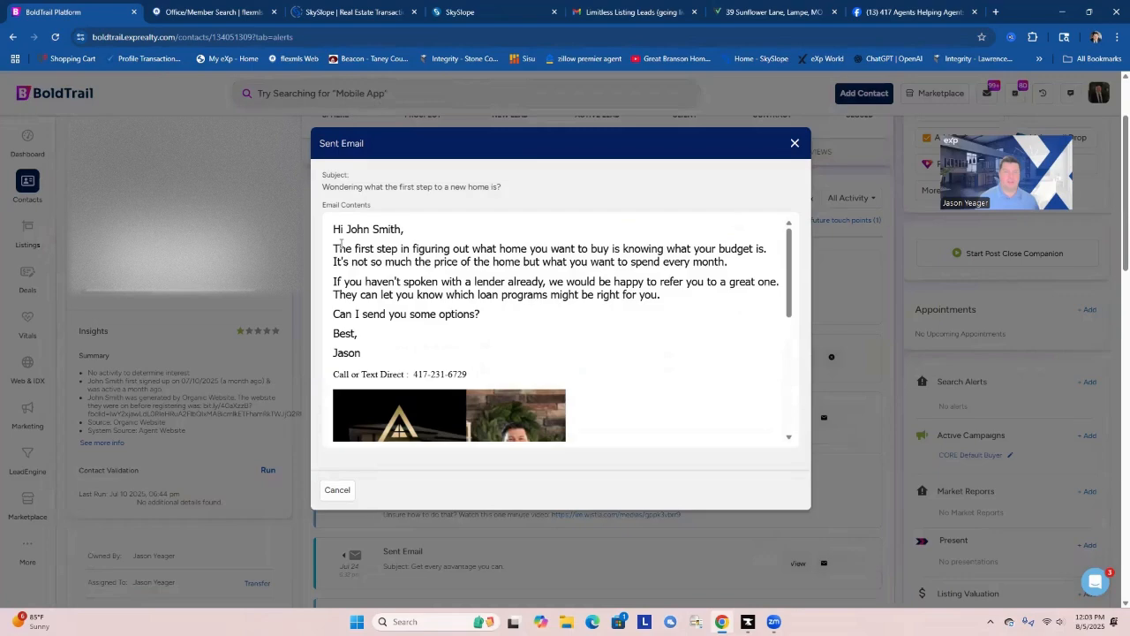
pyautogui.click(794, 143)
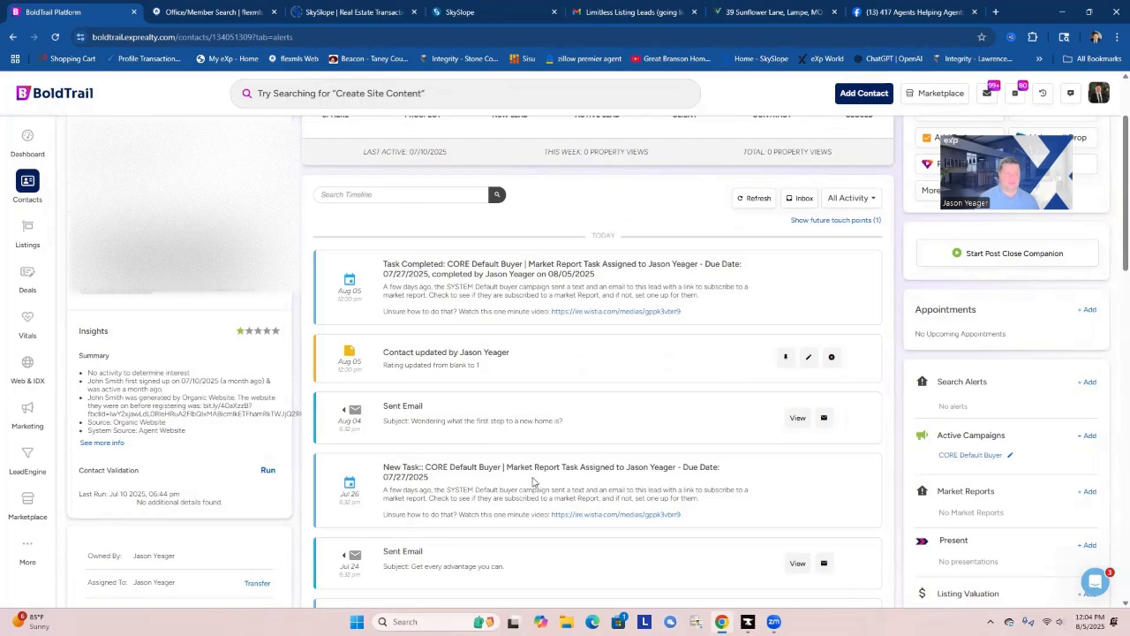
# Return to the dashboard, bring up the task list, and open the contact record of the first listed task.
pyautogui.scroll(2, 633, 447)
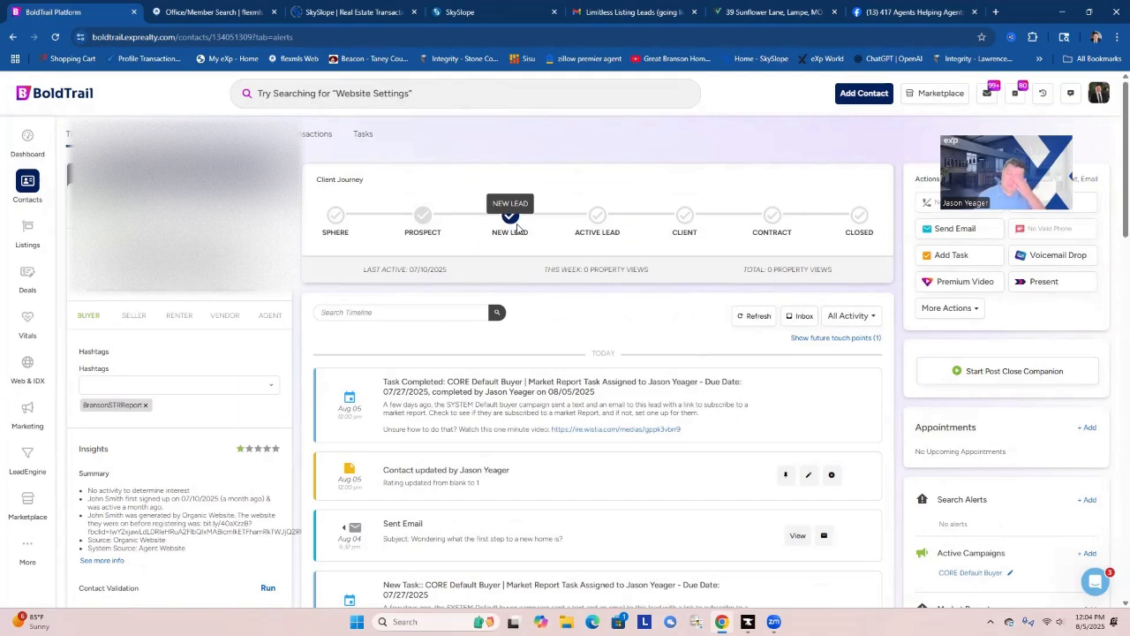
pyautogui.click(31, 138)
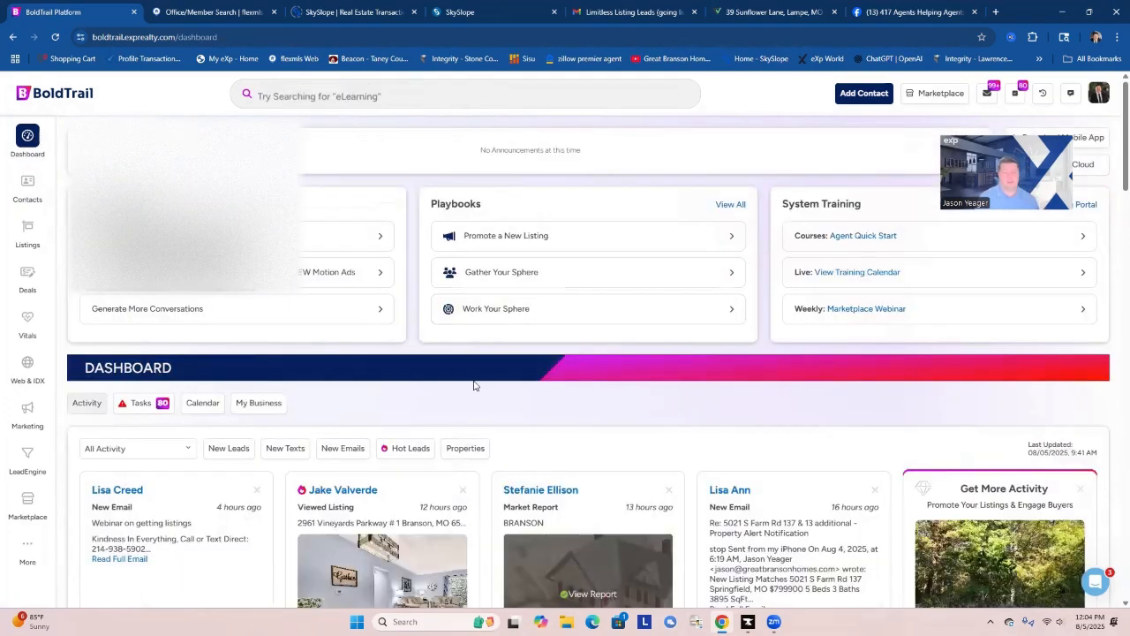
pyautogui.click(141, 403)
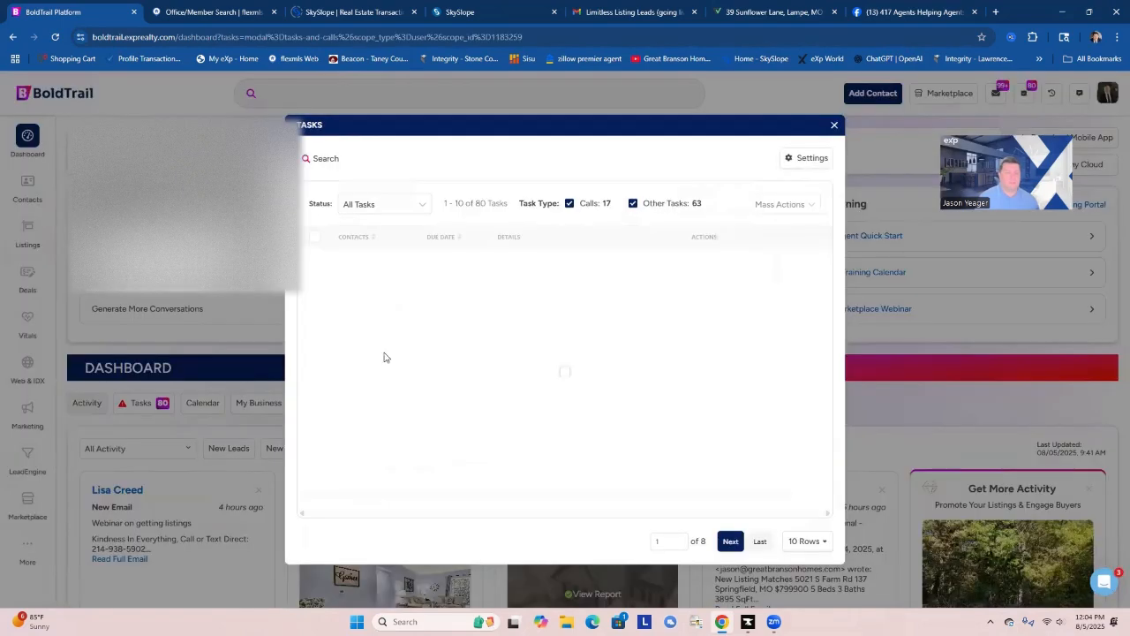
pyautogui.click(358, 266)
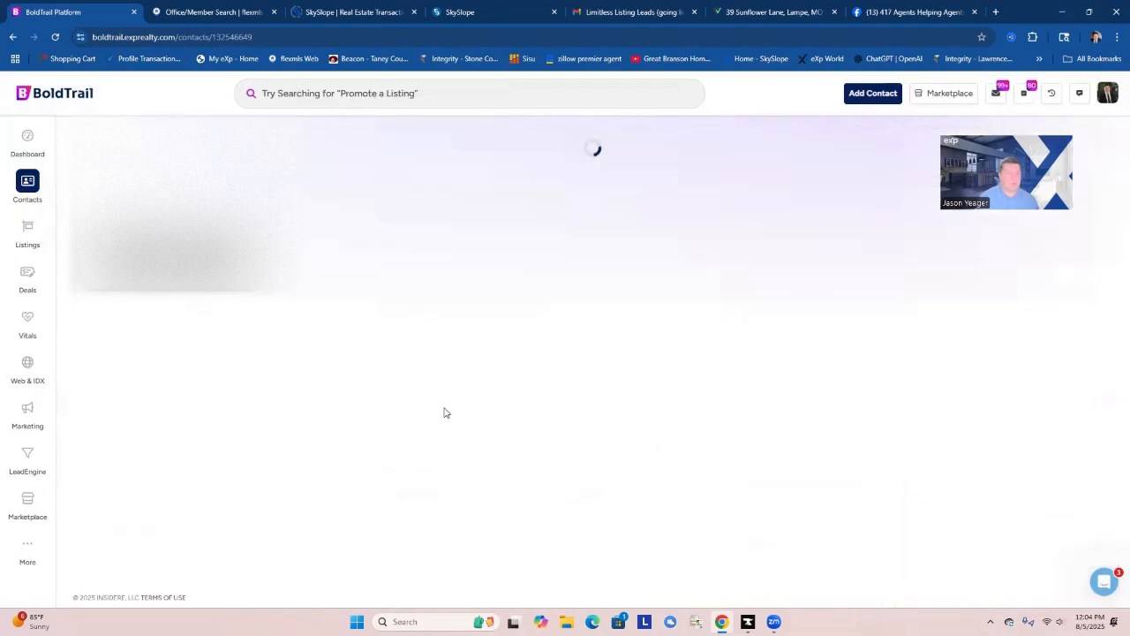